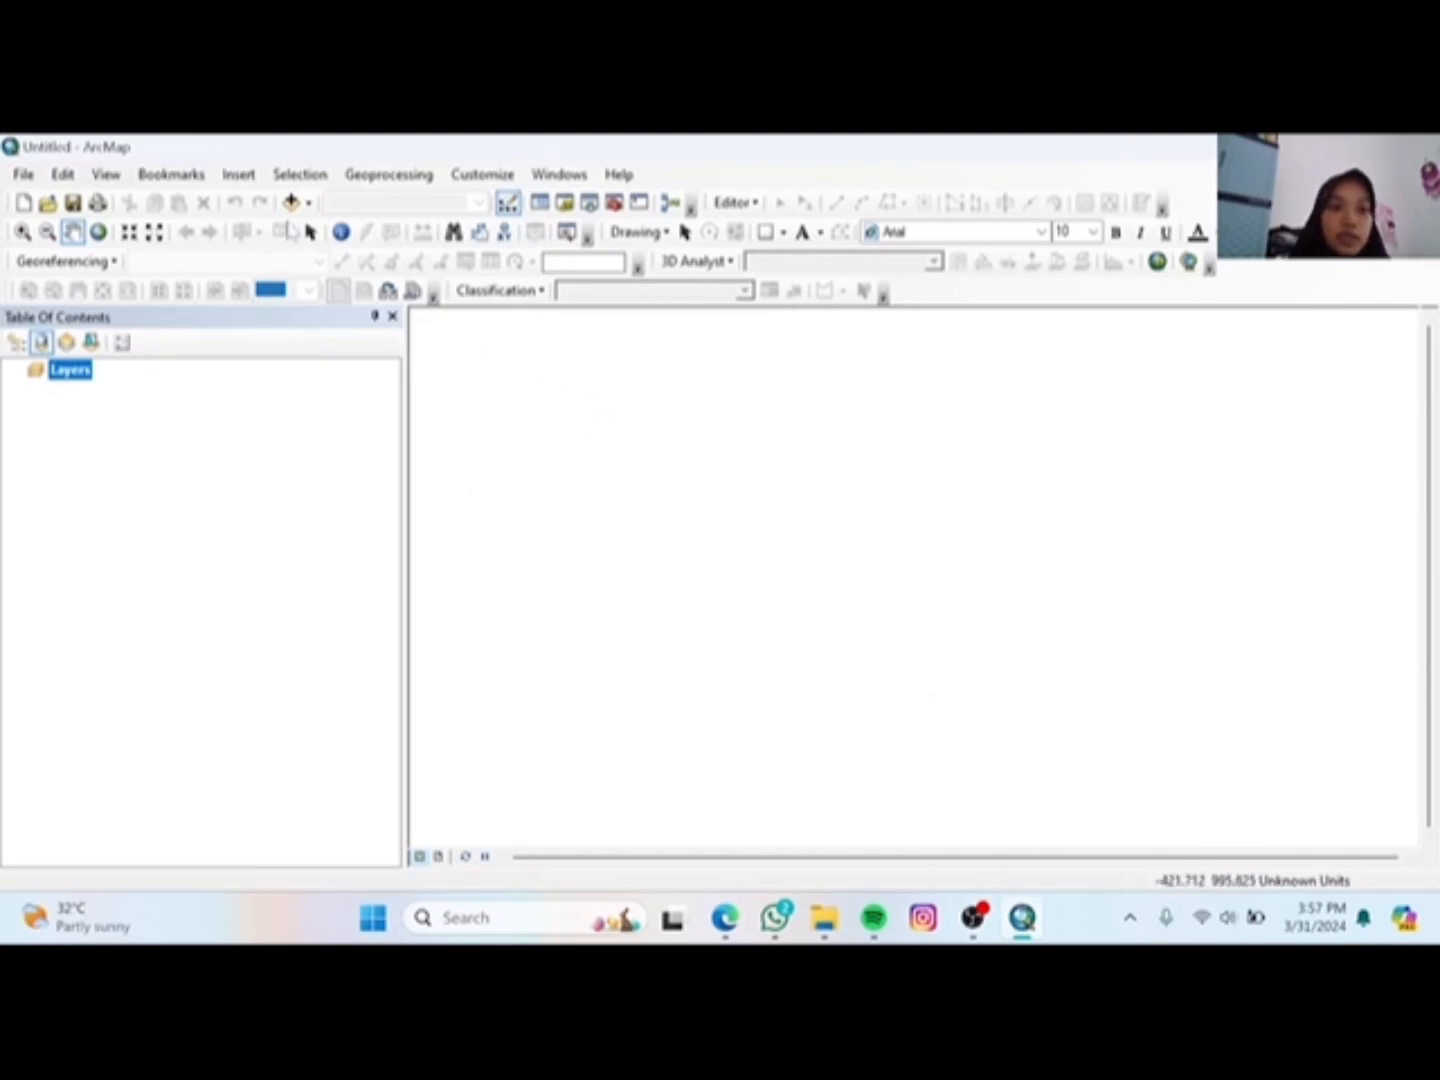
Step: Add the IdKABU_2010.shp shapefile to the empty map
click(289, 202)
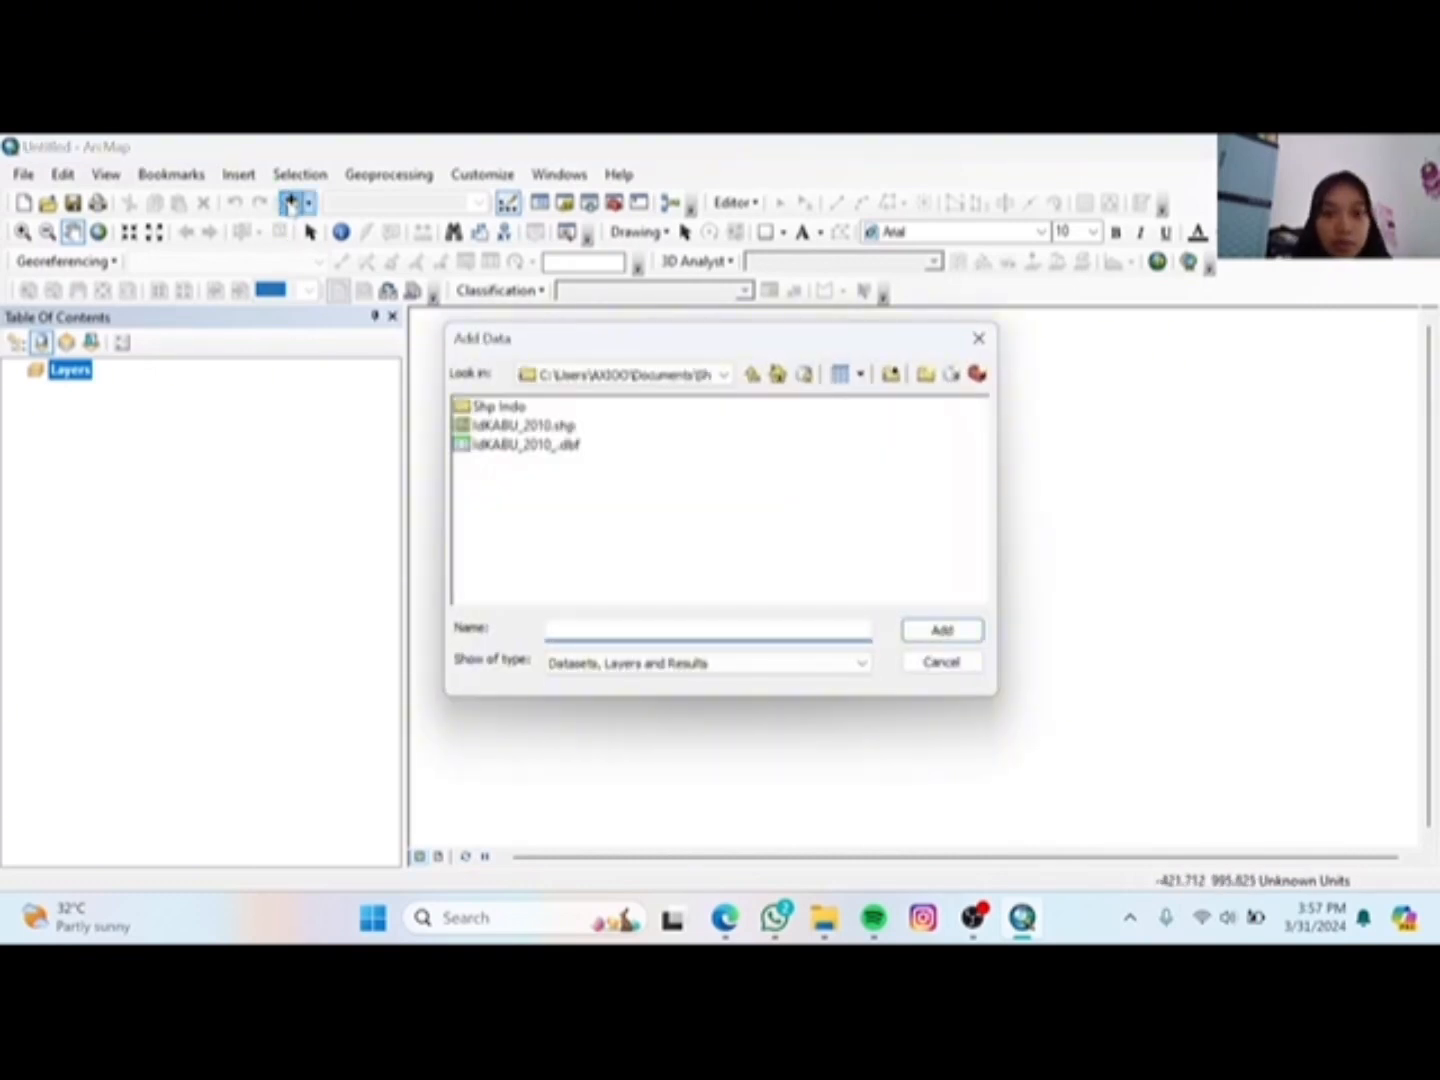
click(516, 428)
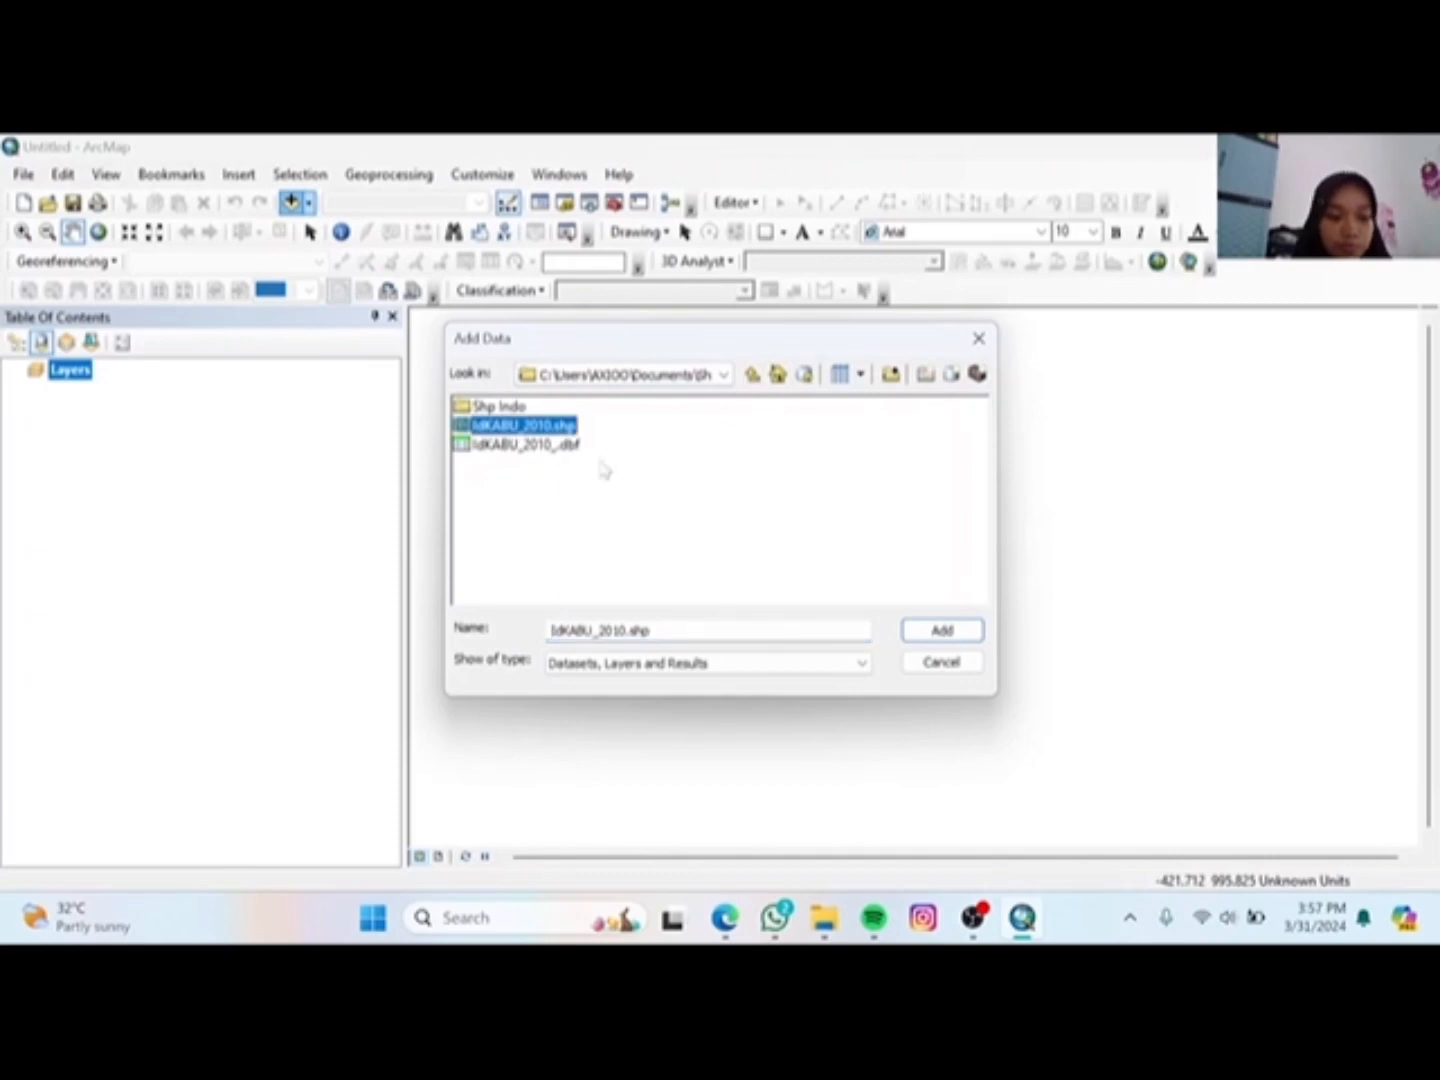
click(938, 628)
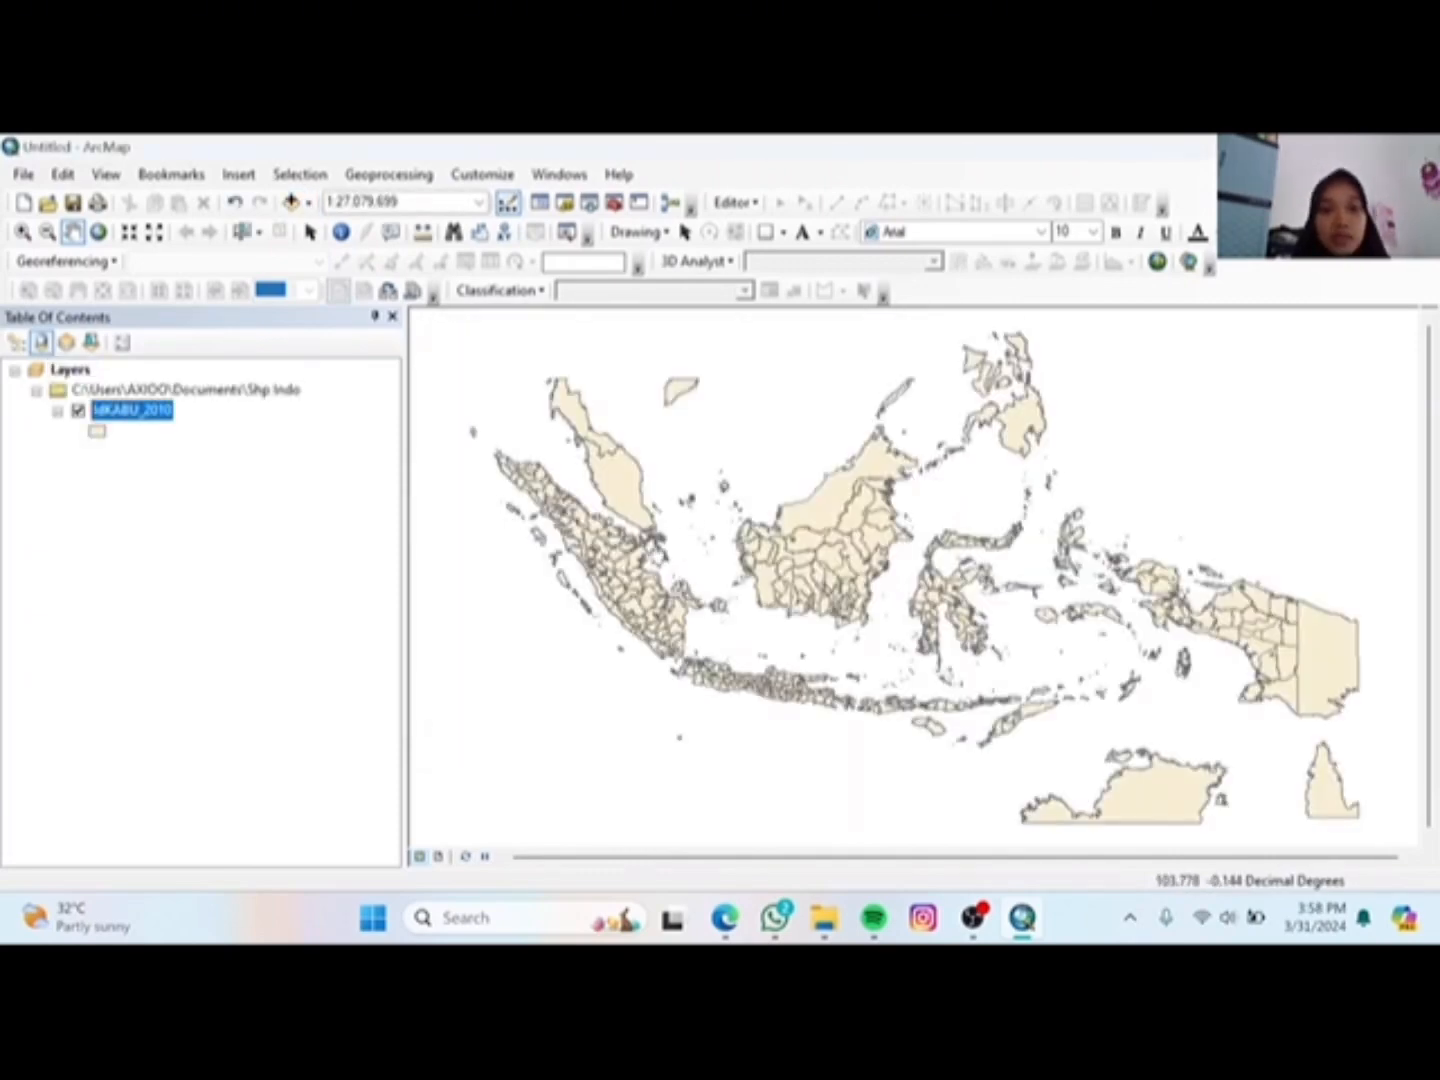
Step: Start adding XY data and choose Arus.txt from the Interpolasi dan Overlay folder as the coordinate table
click(22, 175)
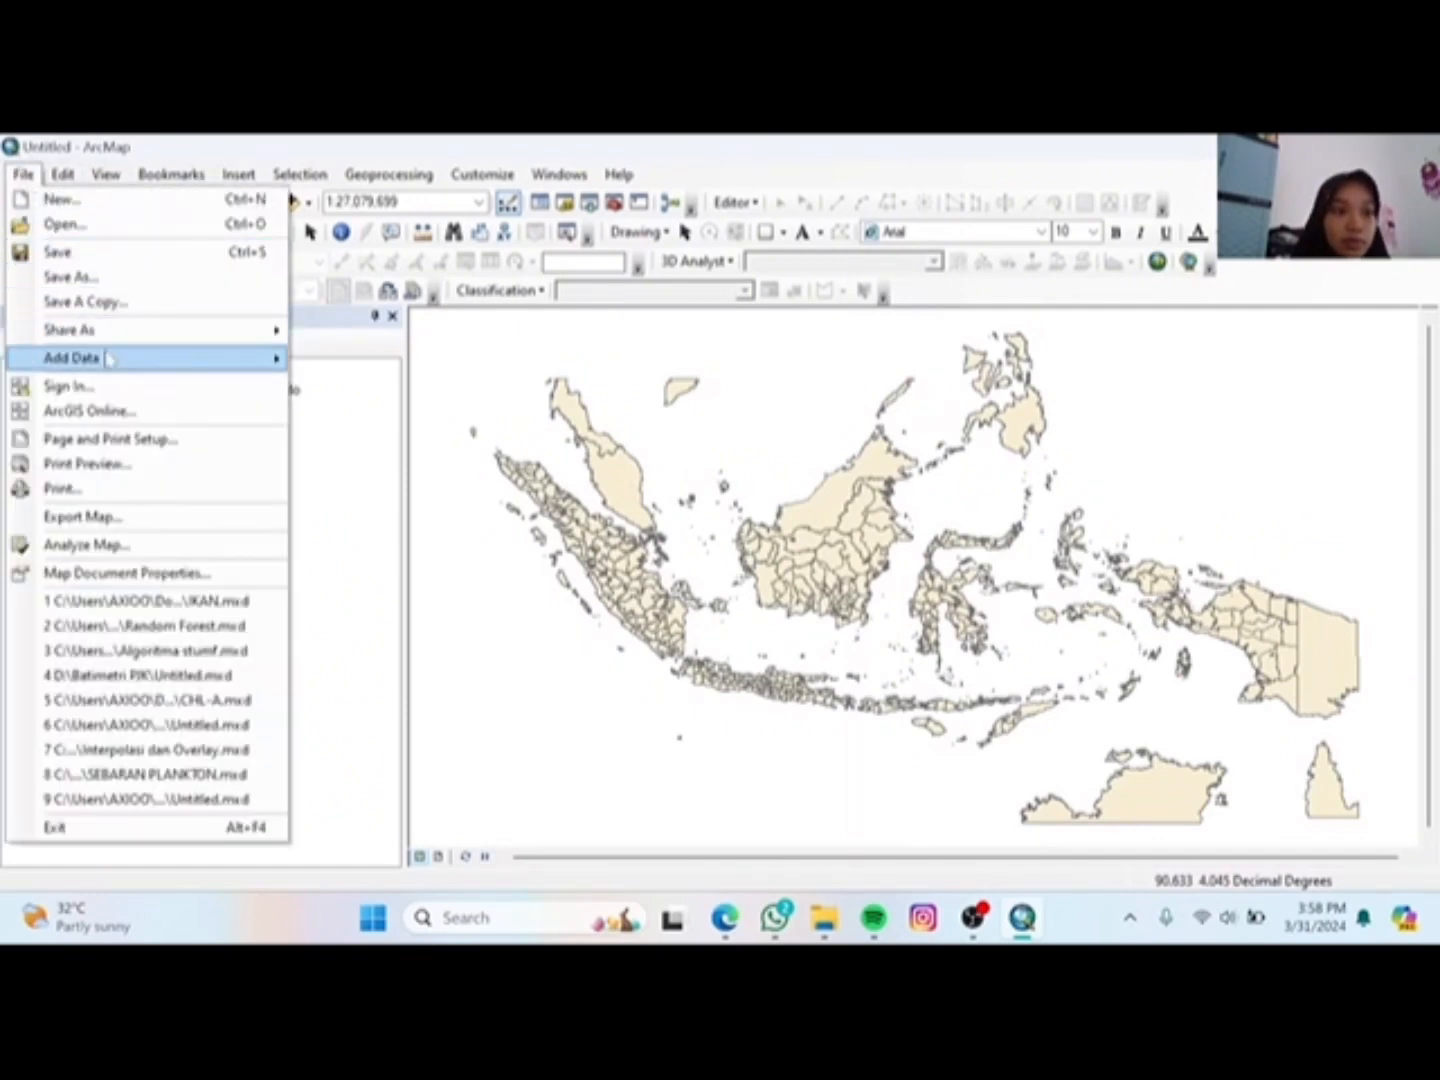
mouse_move(94, 357)
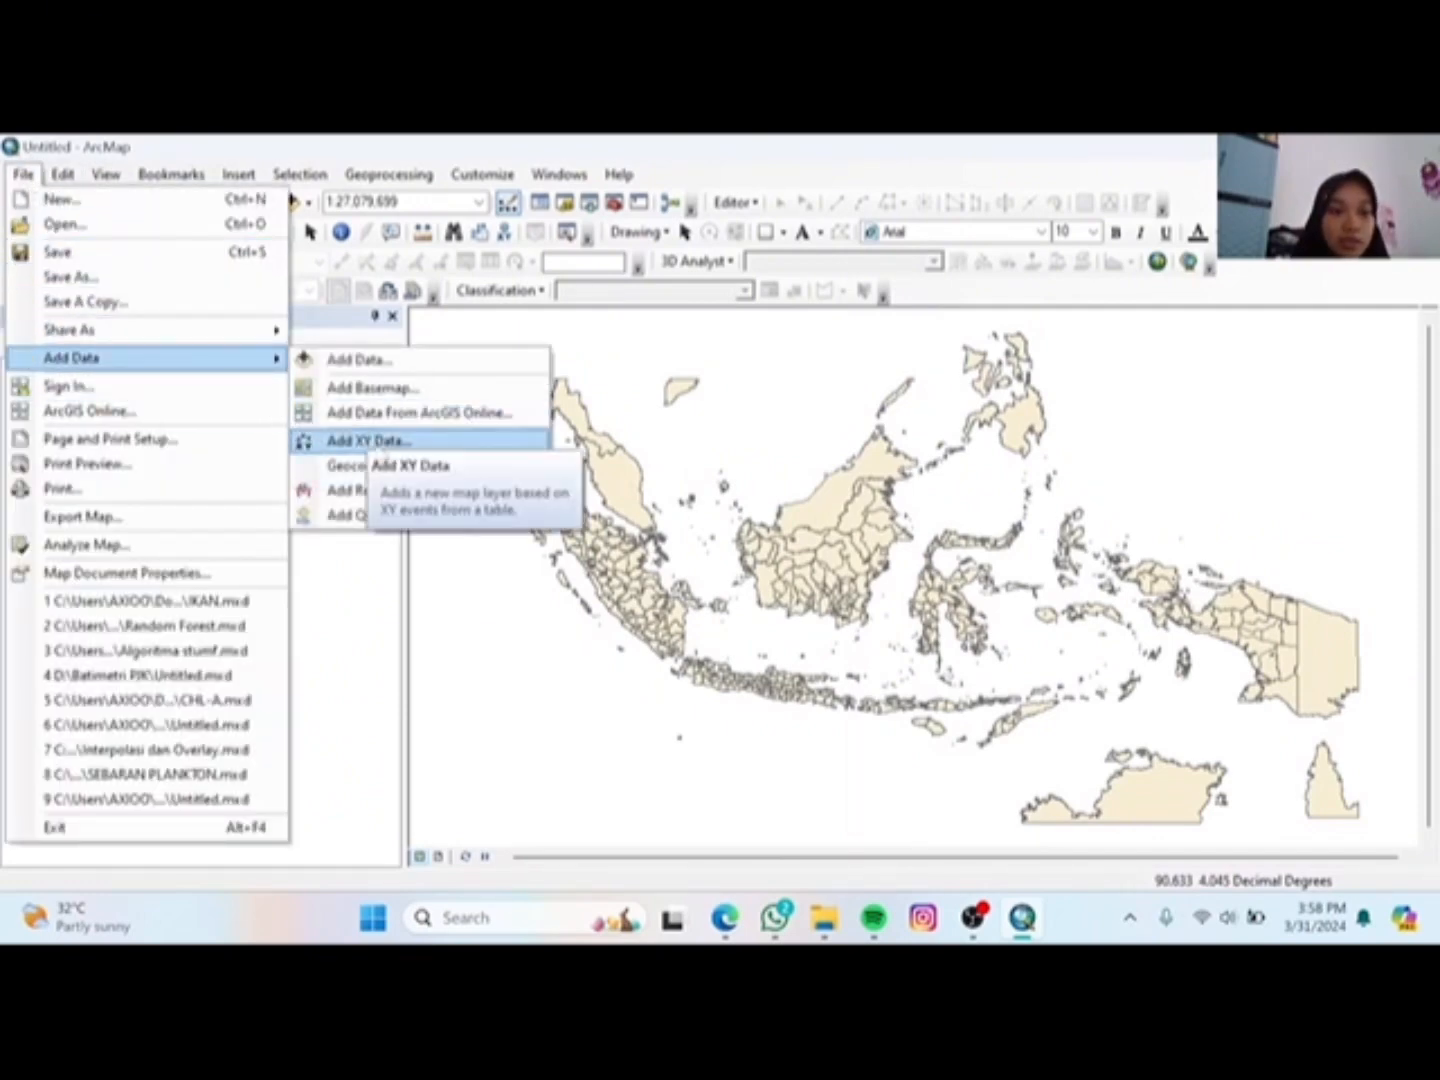
click(373, 440)
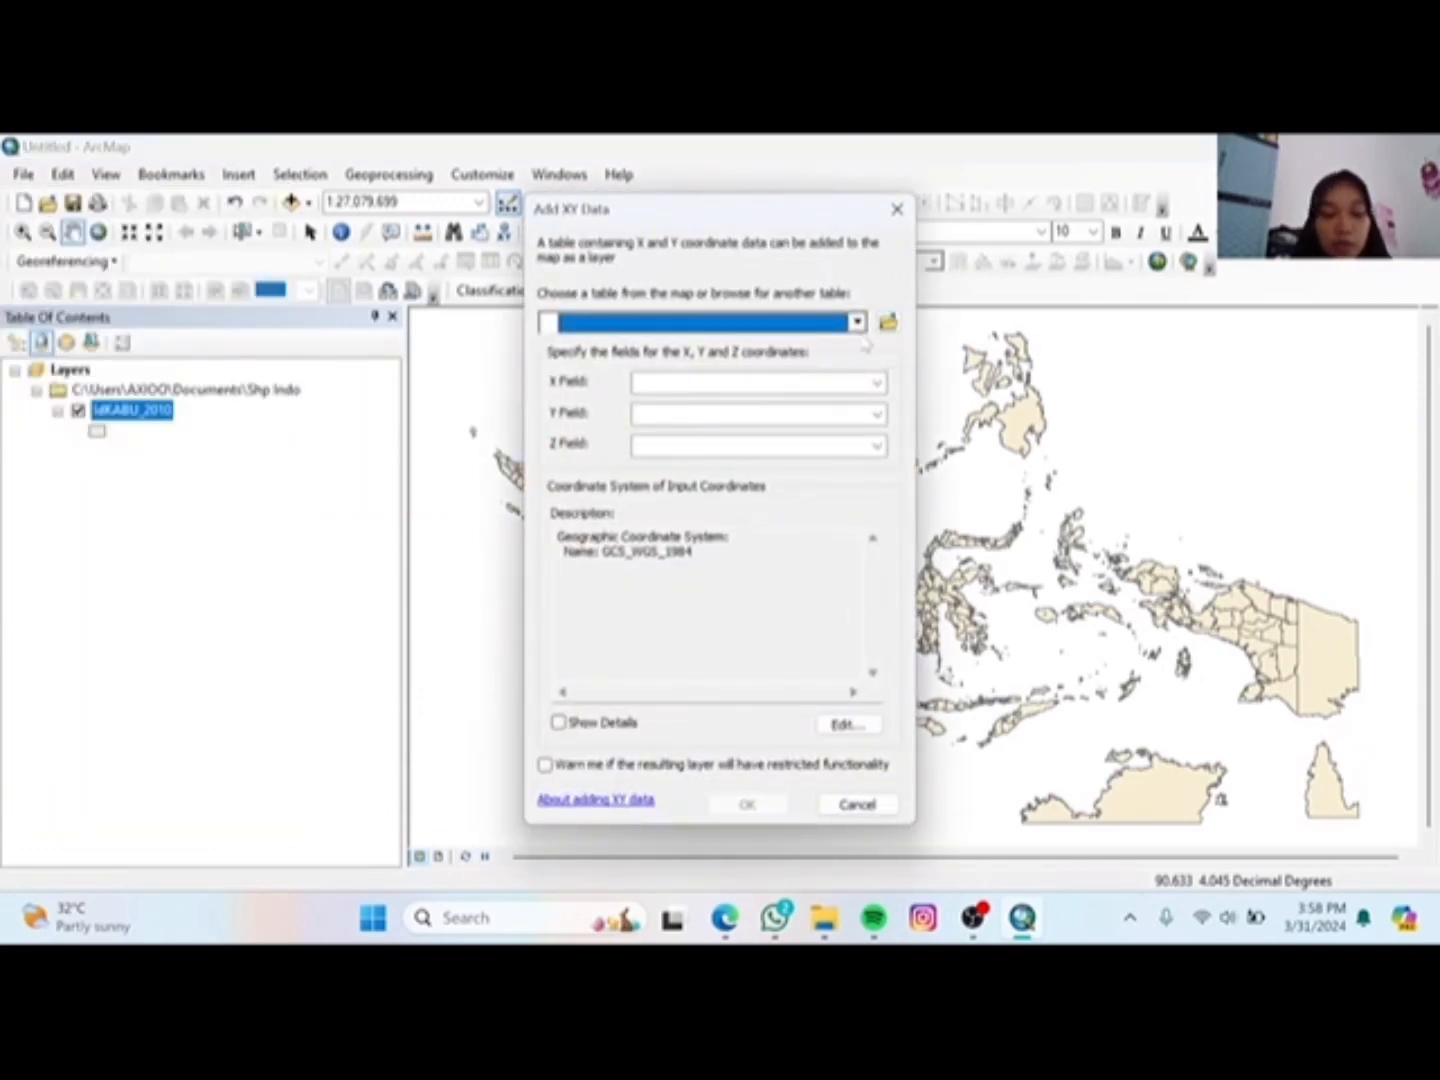
click(886, 322)
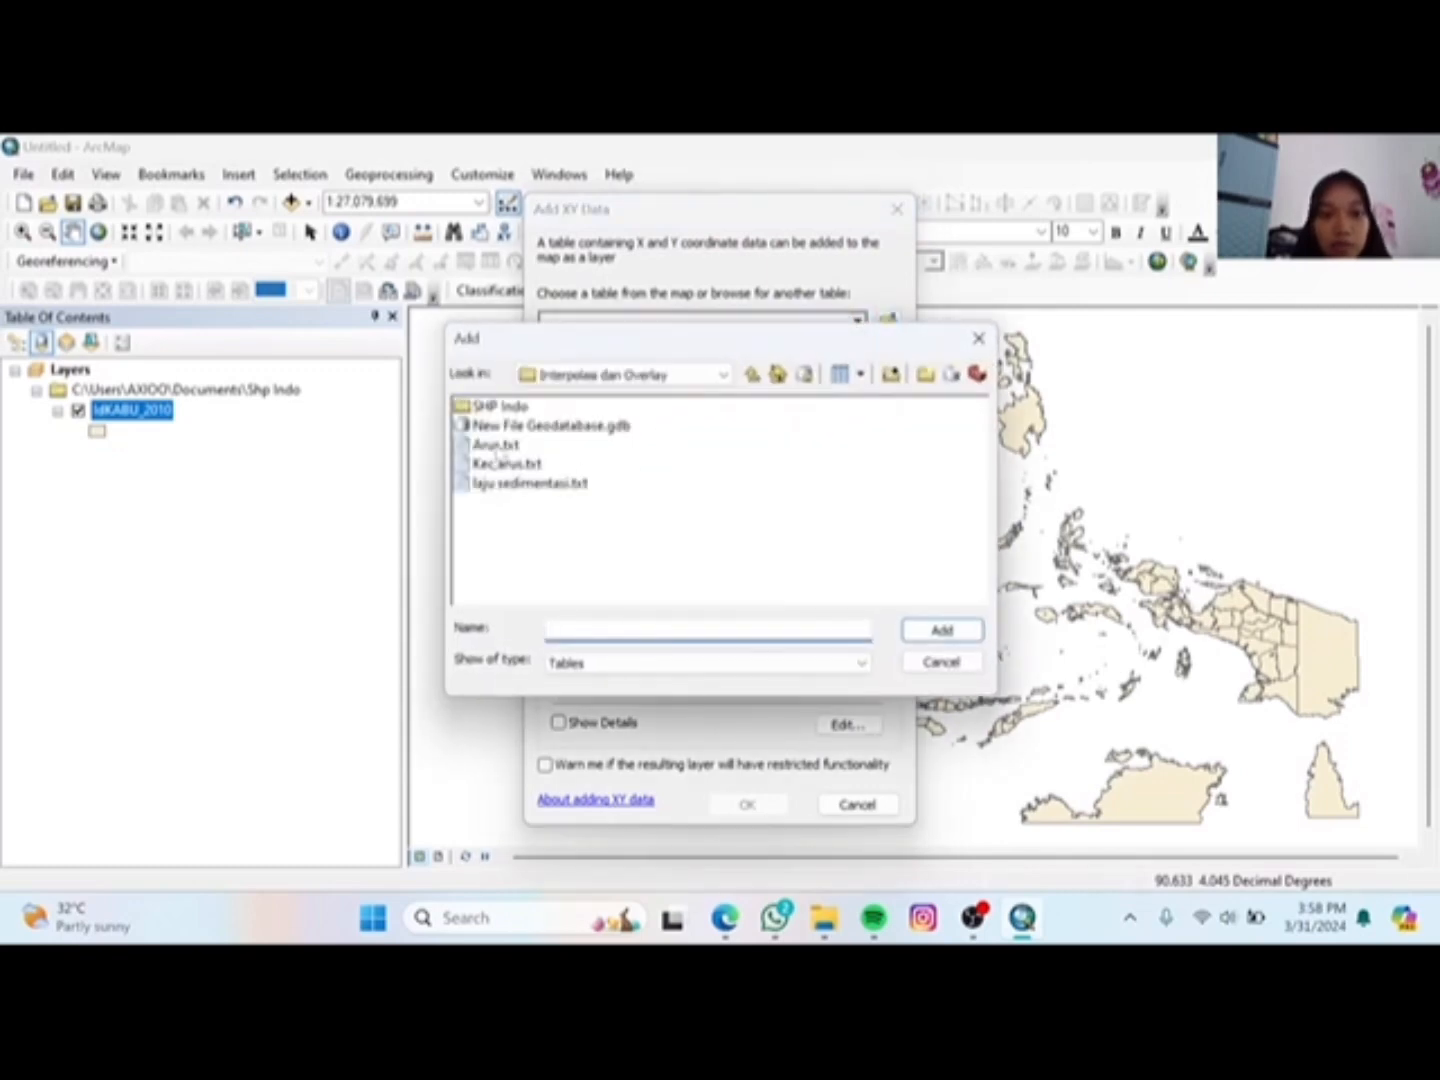
click(499, 445)
click(935, 628)
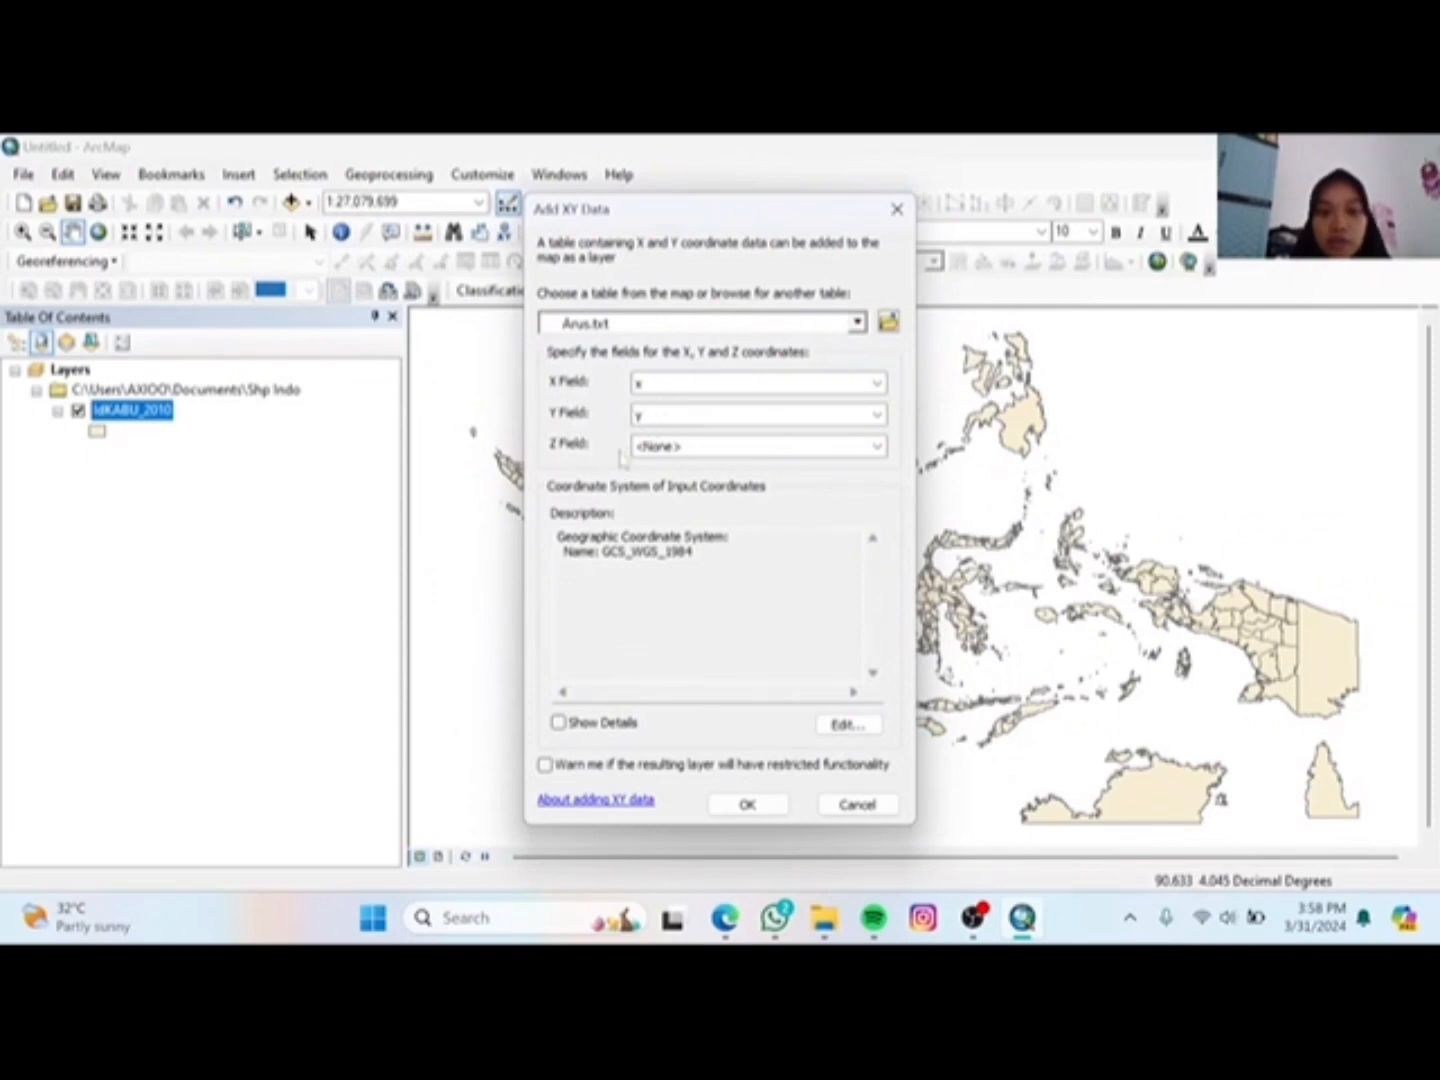
Step: Use Kecepatan as the Z field and WGS 1984 as the coordinate system, and add the Arus.txt points as a layer
click(662, 448)
click(668, 525)
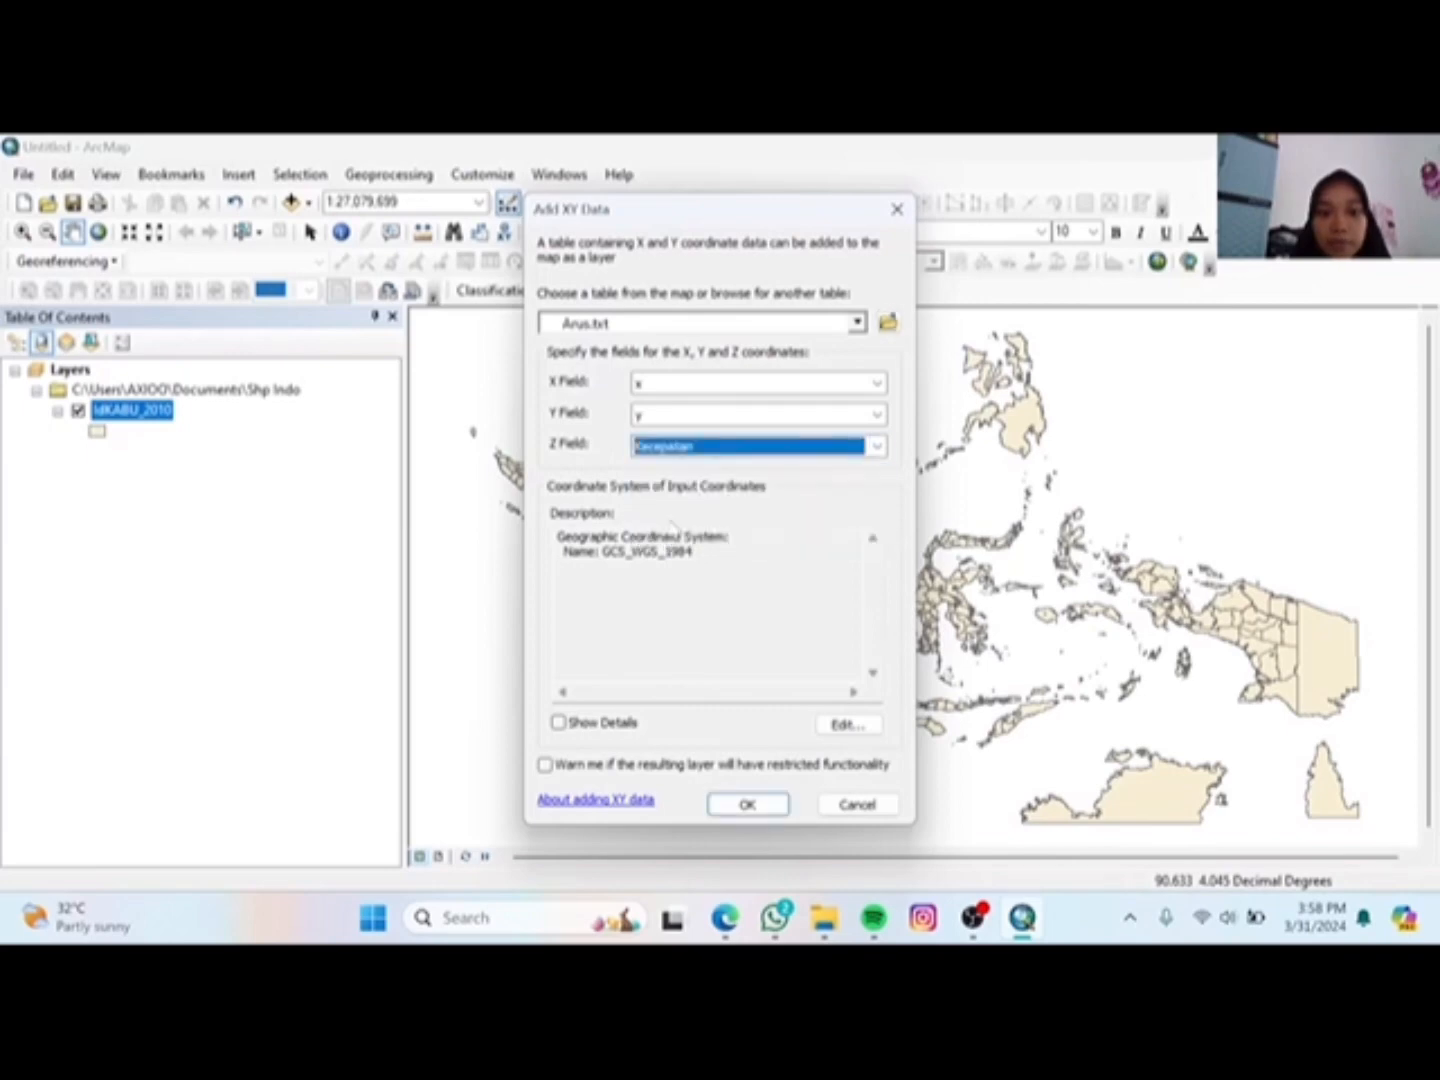
click(842, 725)
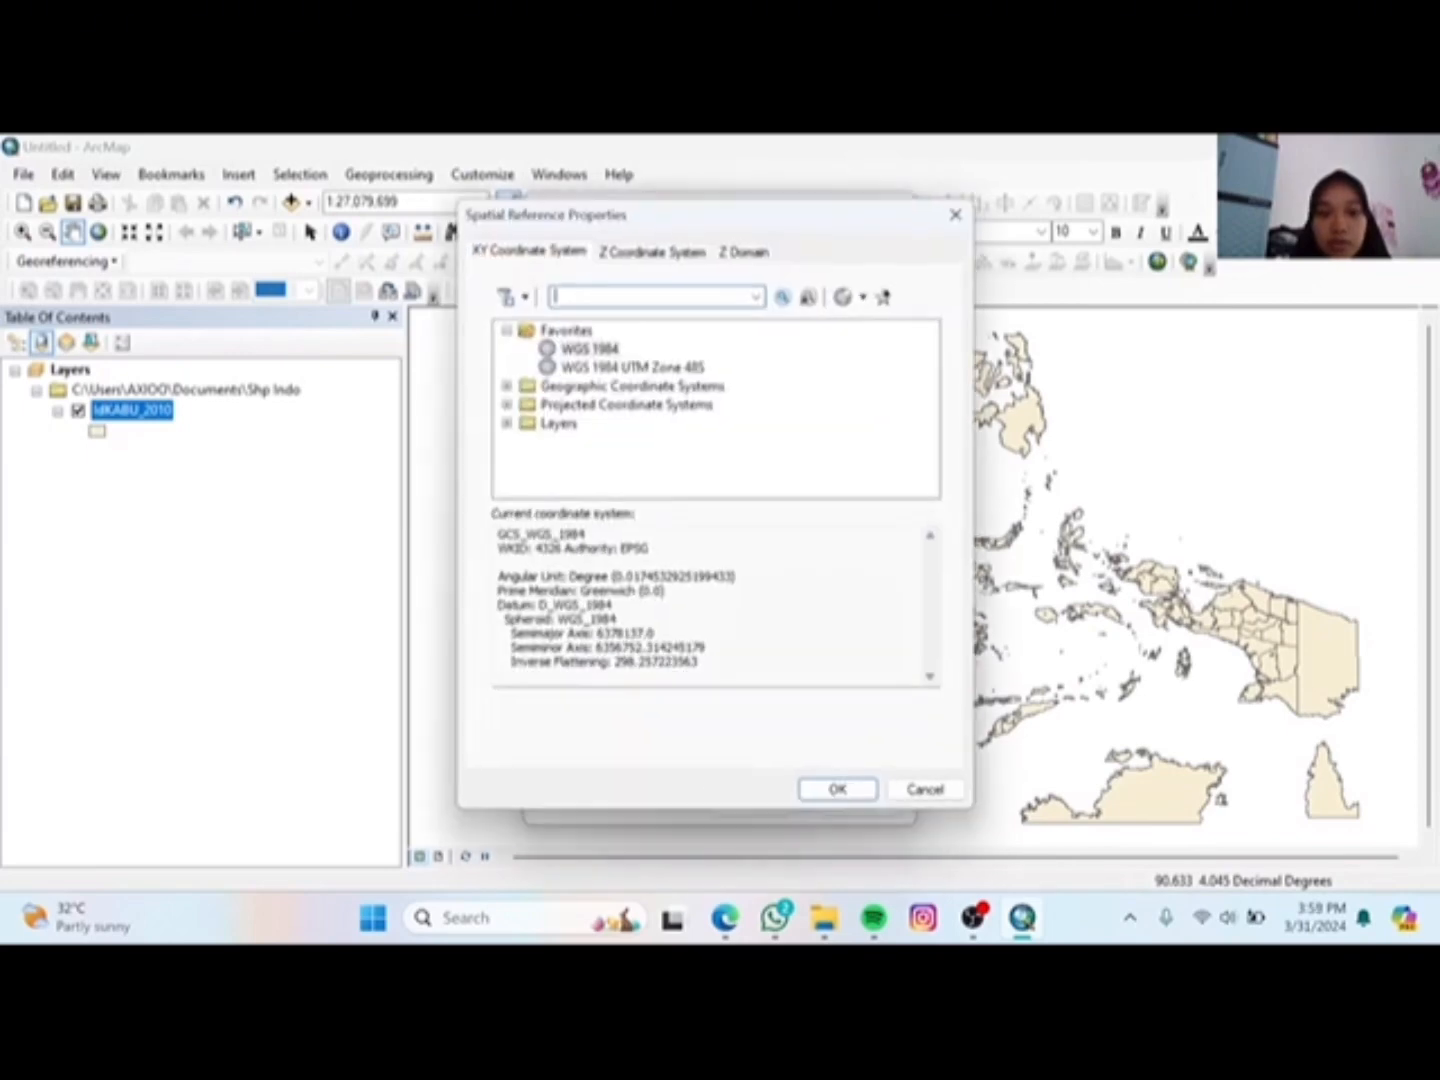
click(590, 348)
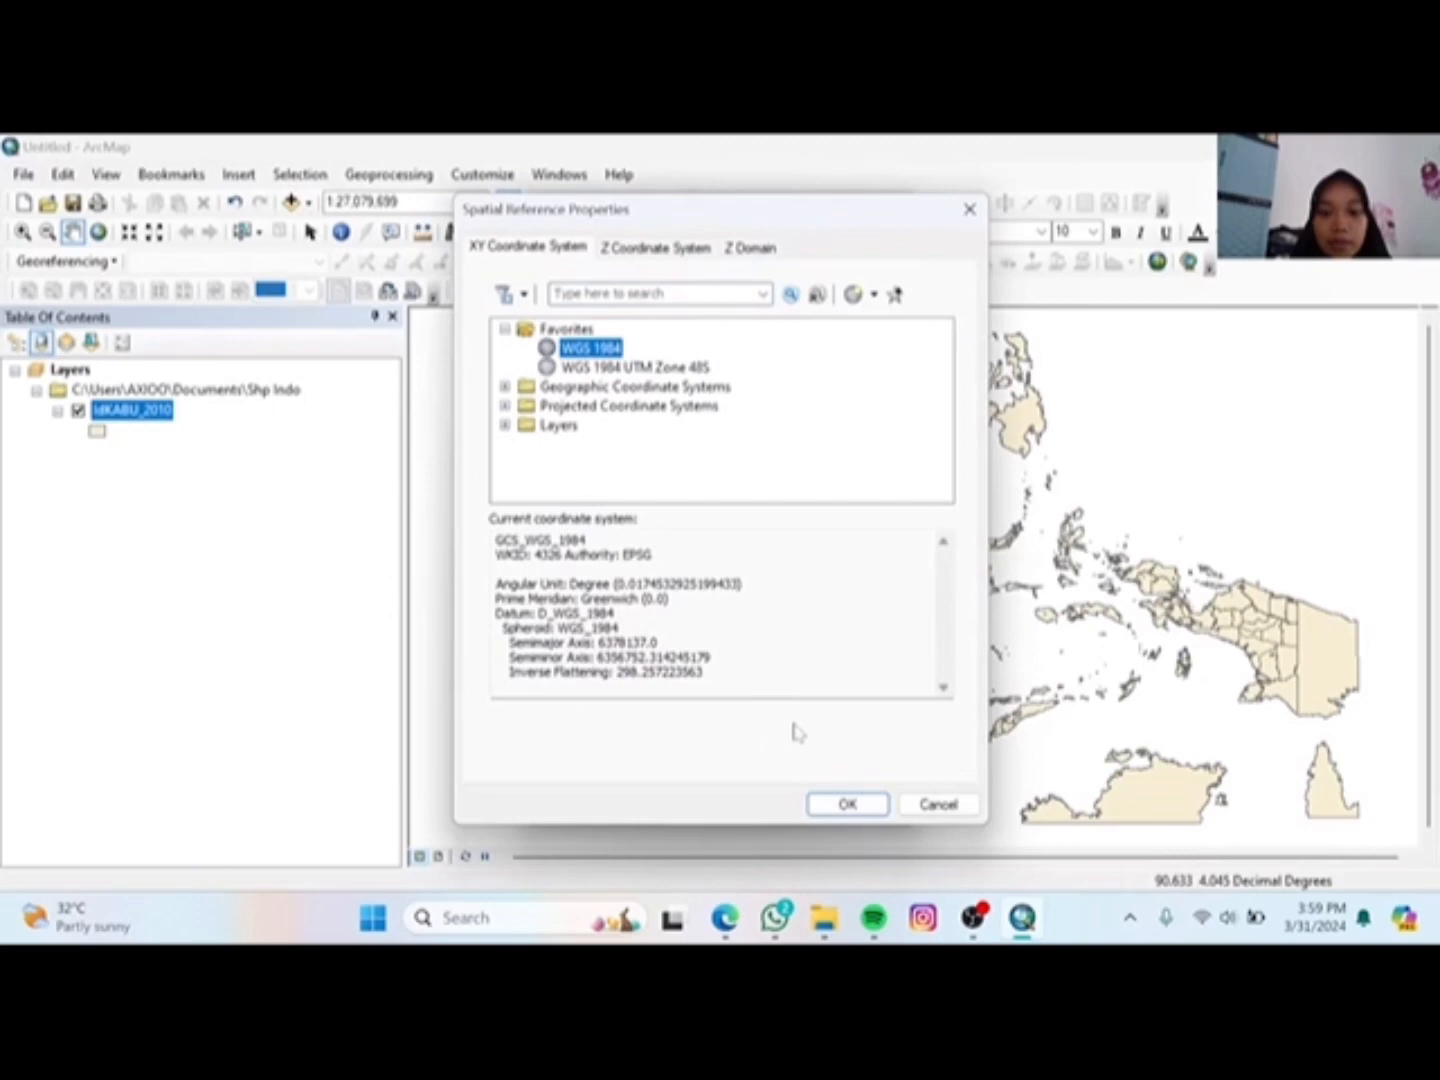
click(847, 804)
click(775, 805)
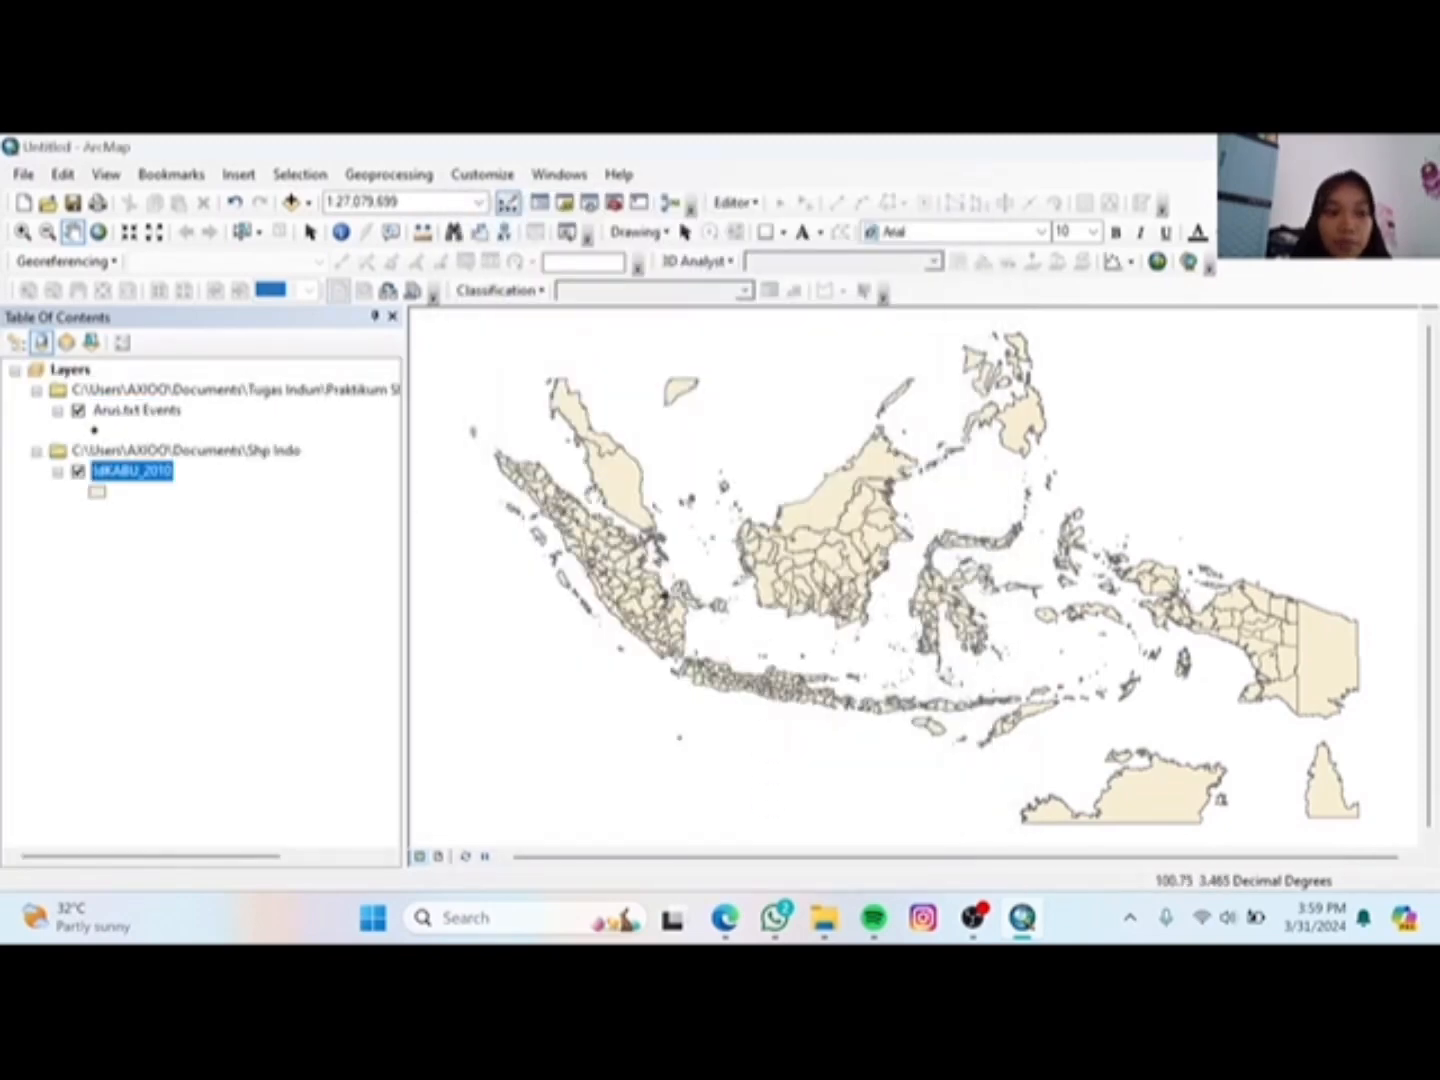
Step: Start adding another XY data layer and choose Kec,arus.txt as its coordinate table
click(22, 176)
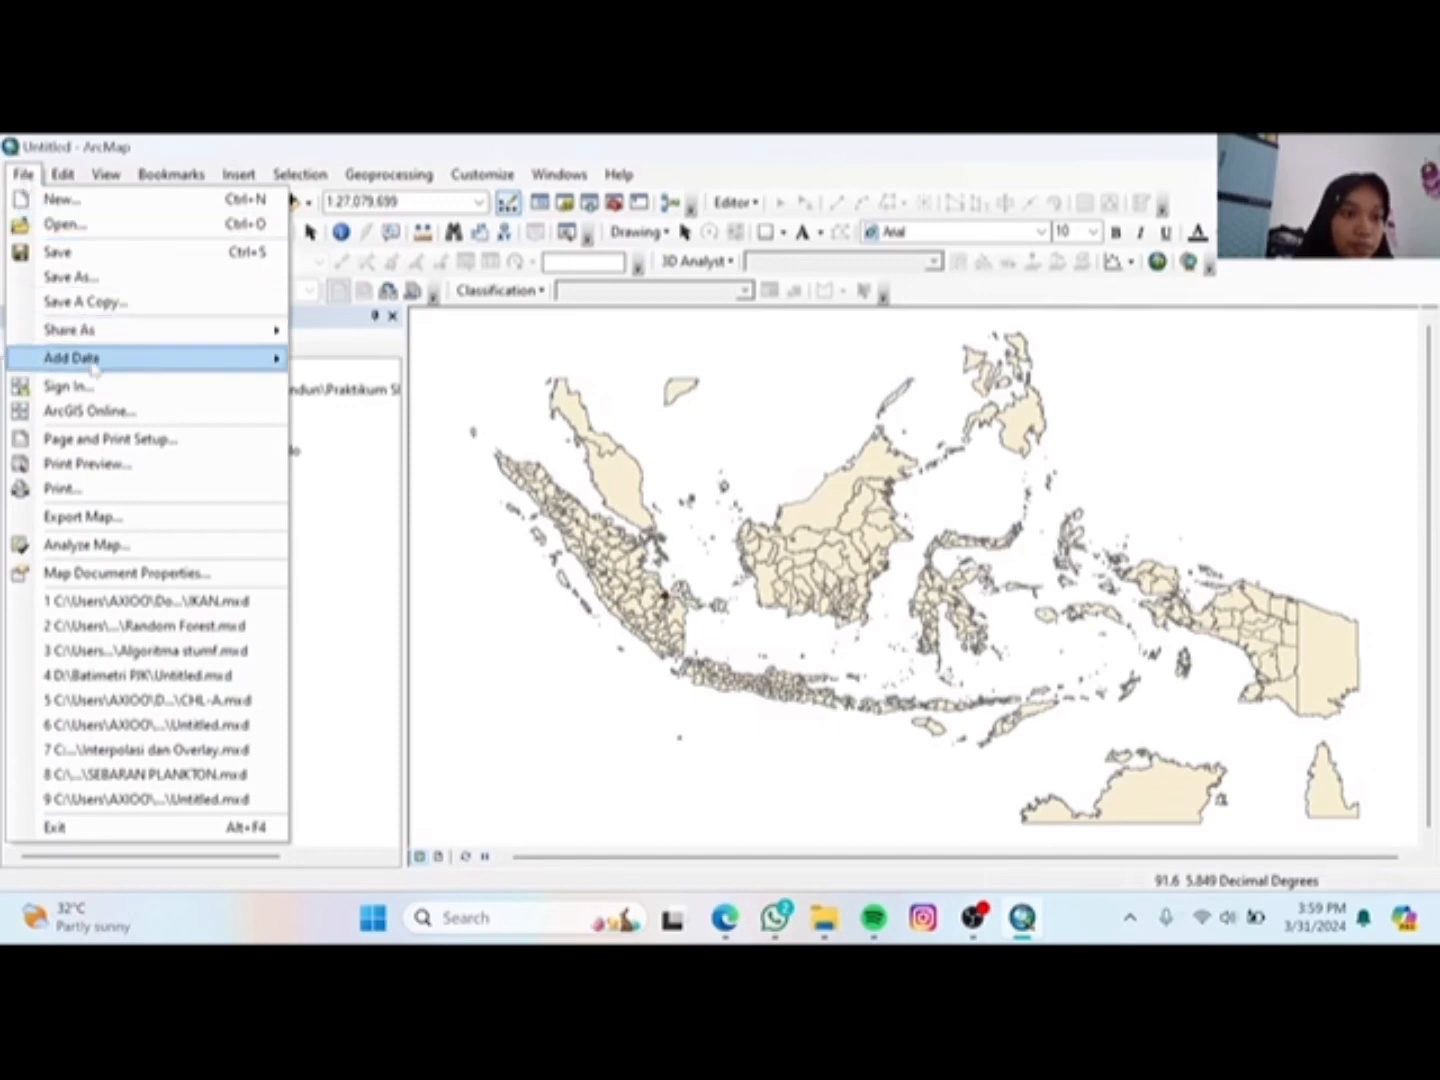
mouse_move(110, 358)
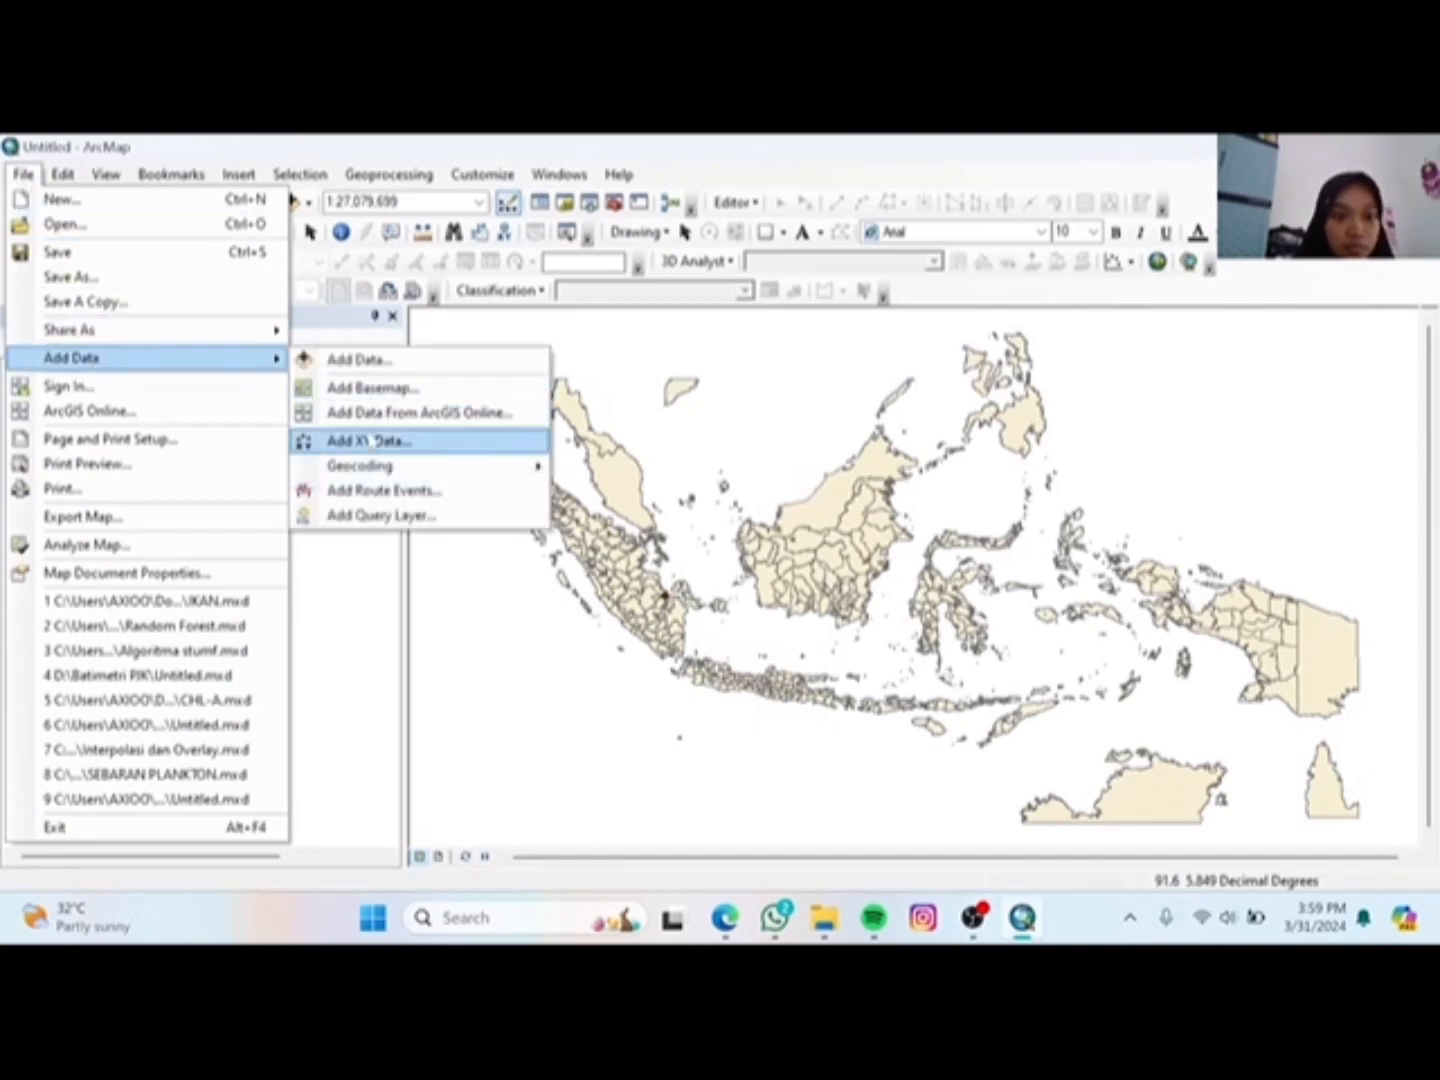
click(371, 442)
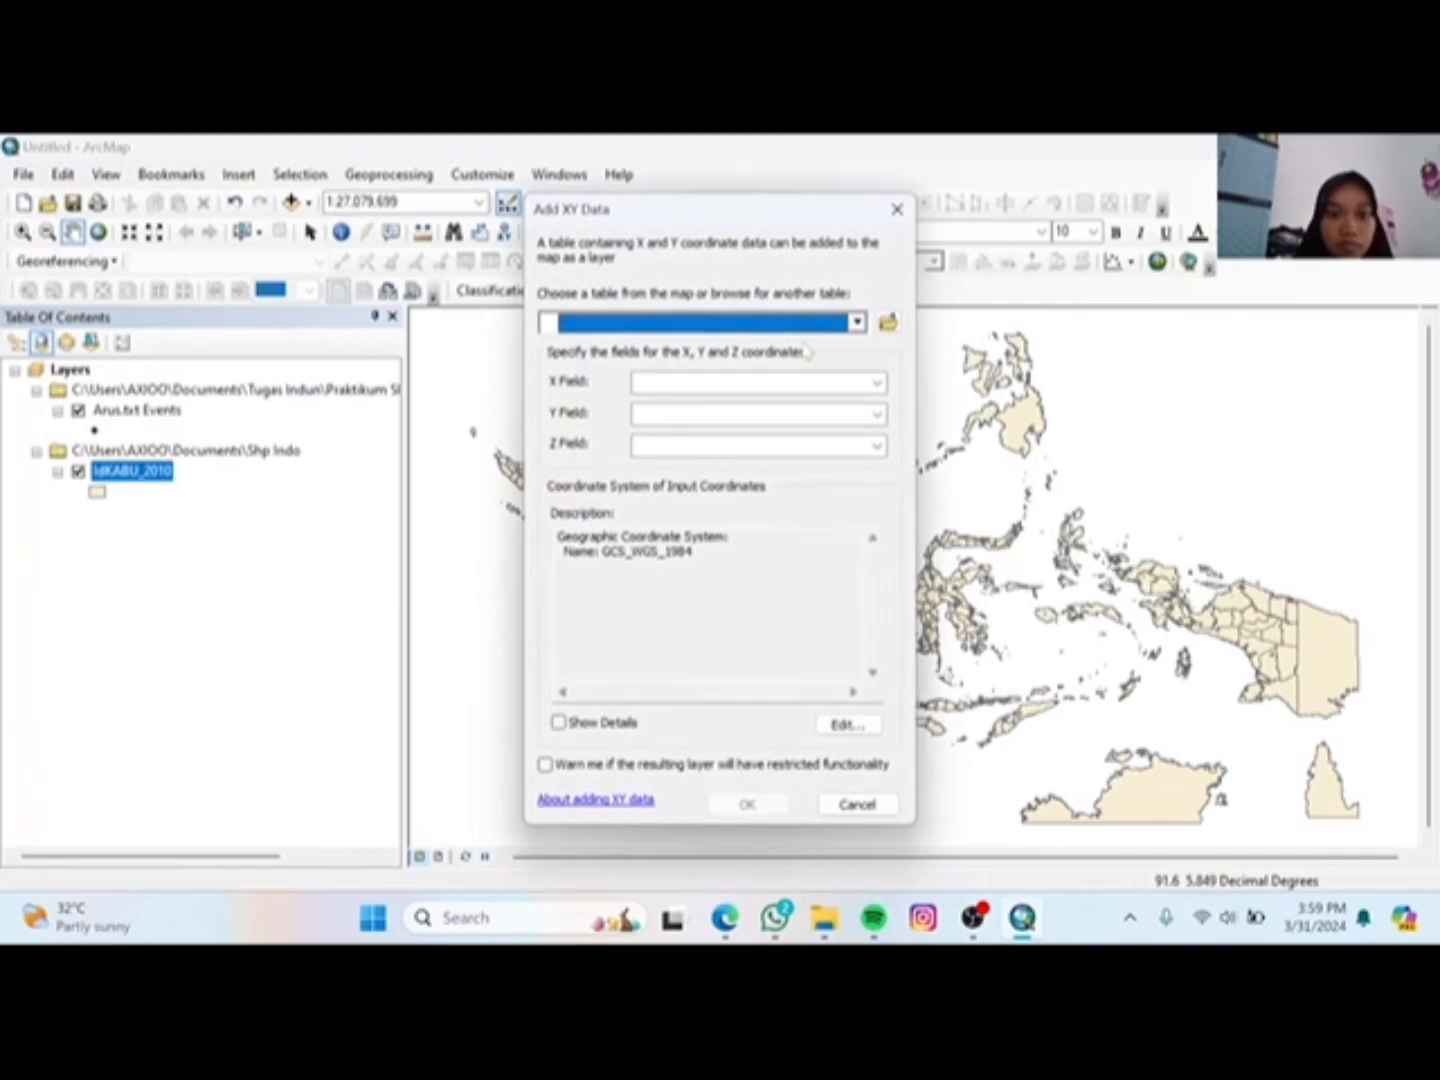
click(887, 320)
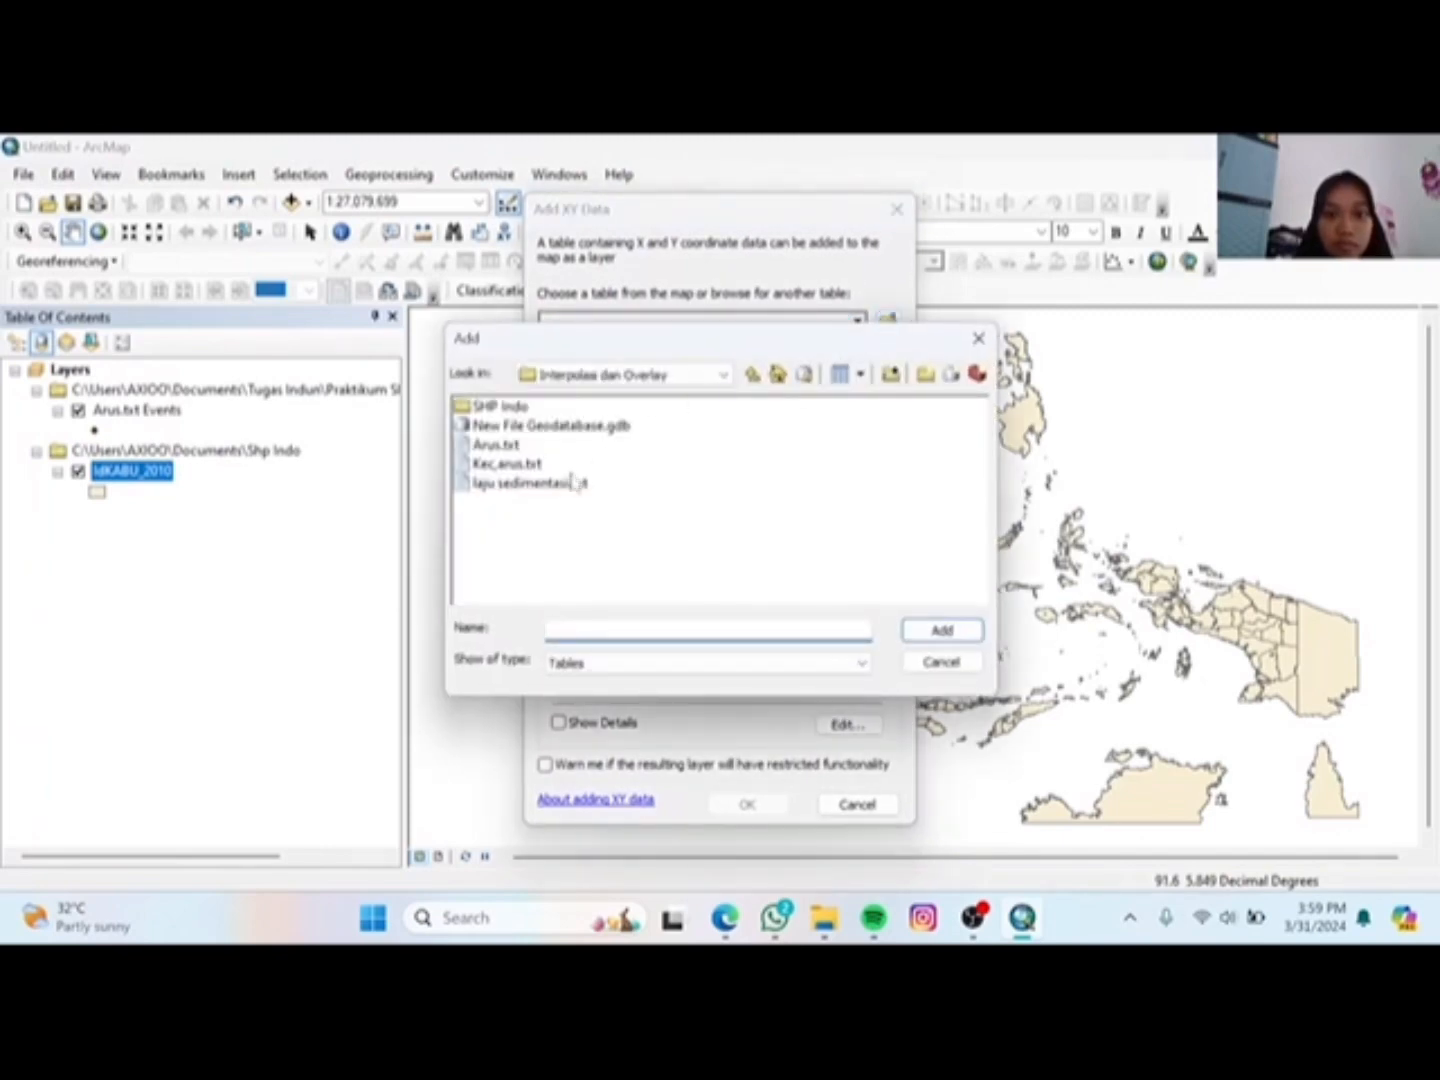
click(508, 464)
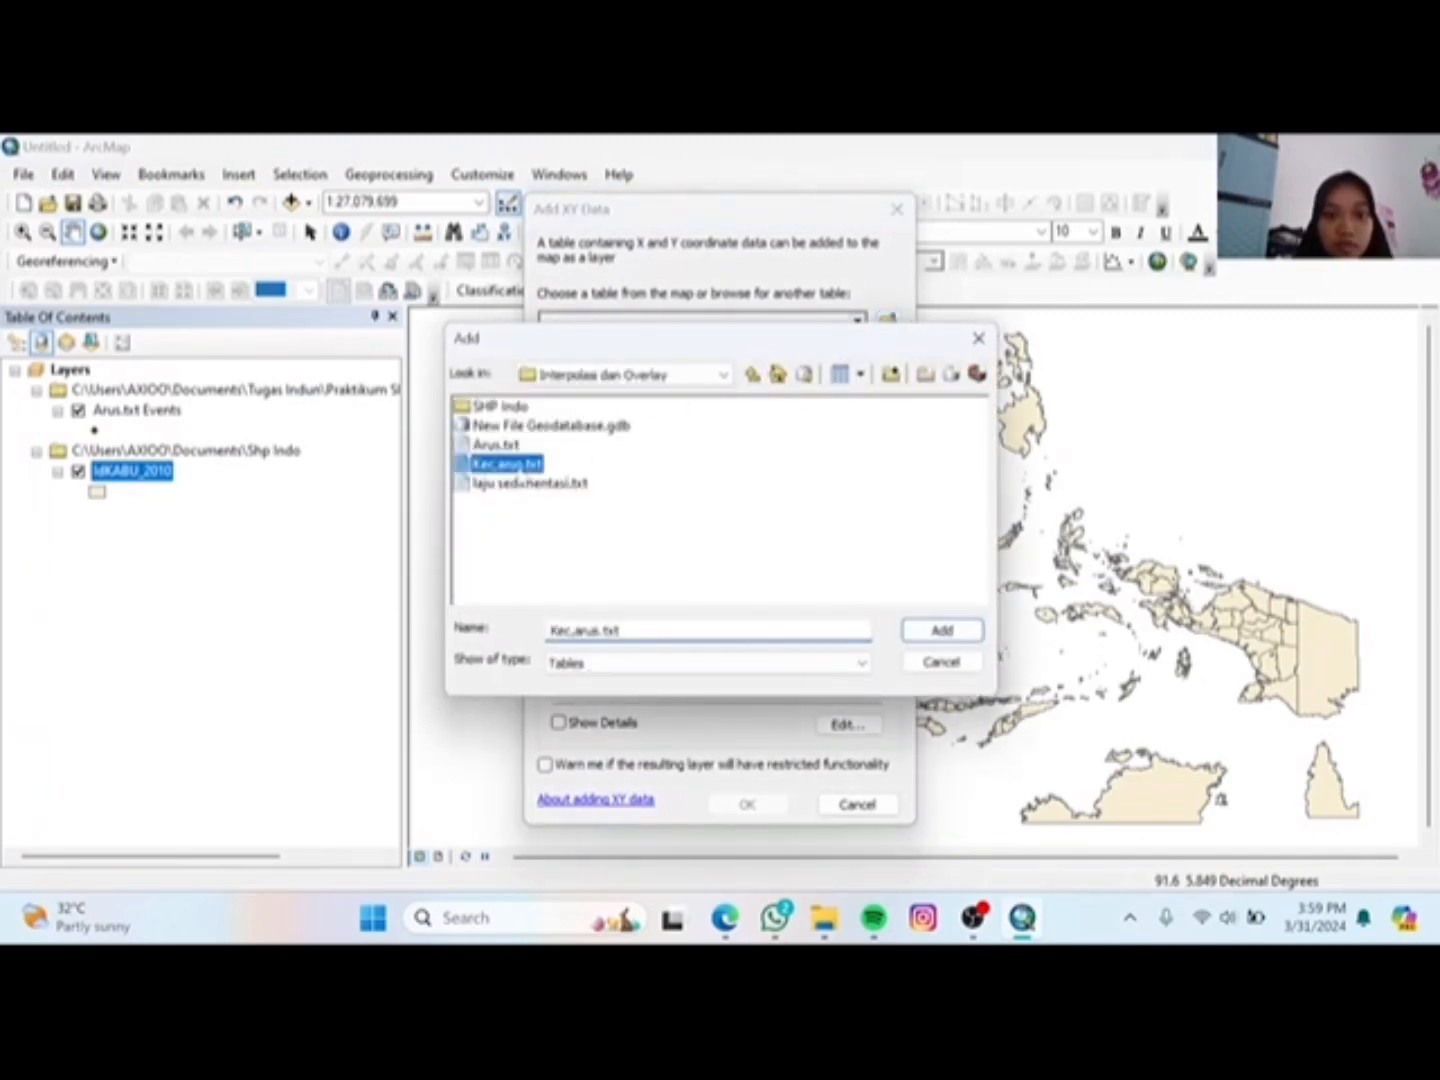
click(942, 632)
Step: Set the Z field to Kecepatan with WGS 1984 coordinates and add the Kec,arus.txt points as a layer
click(728, 446)
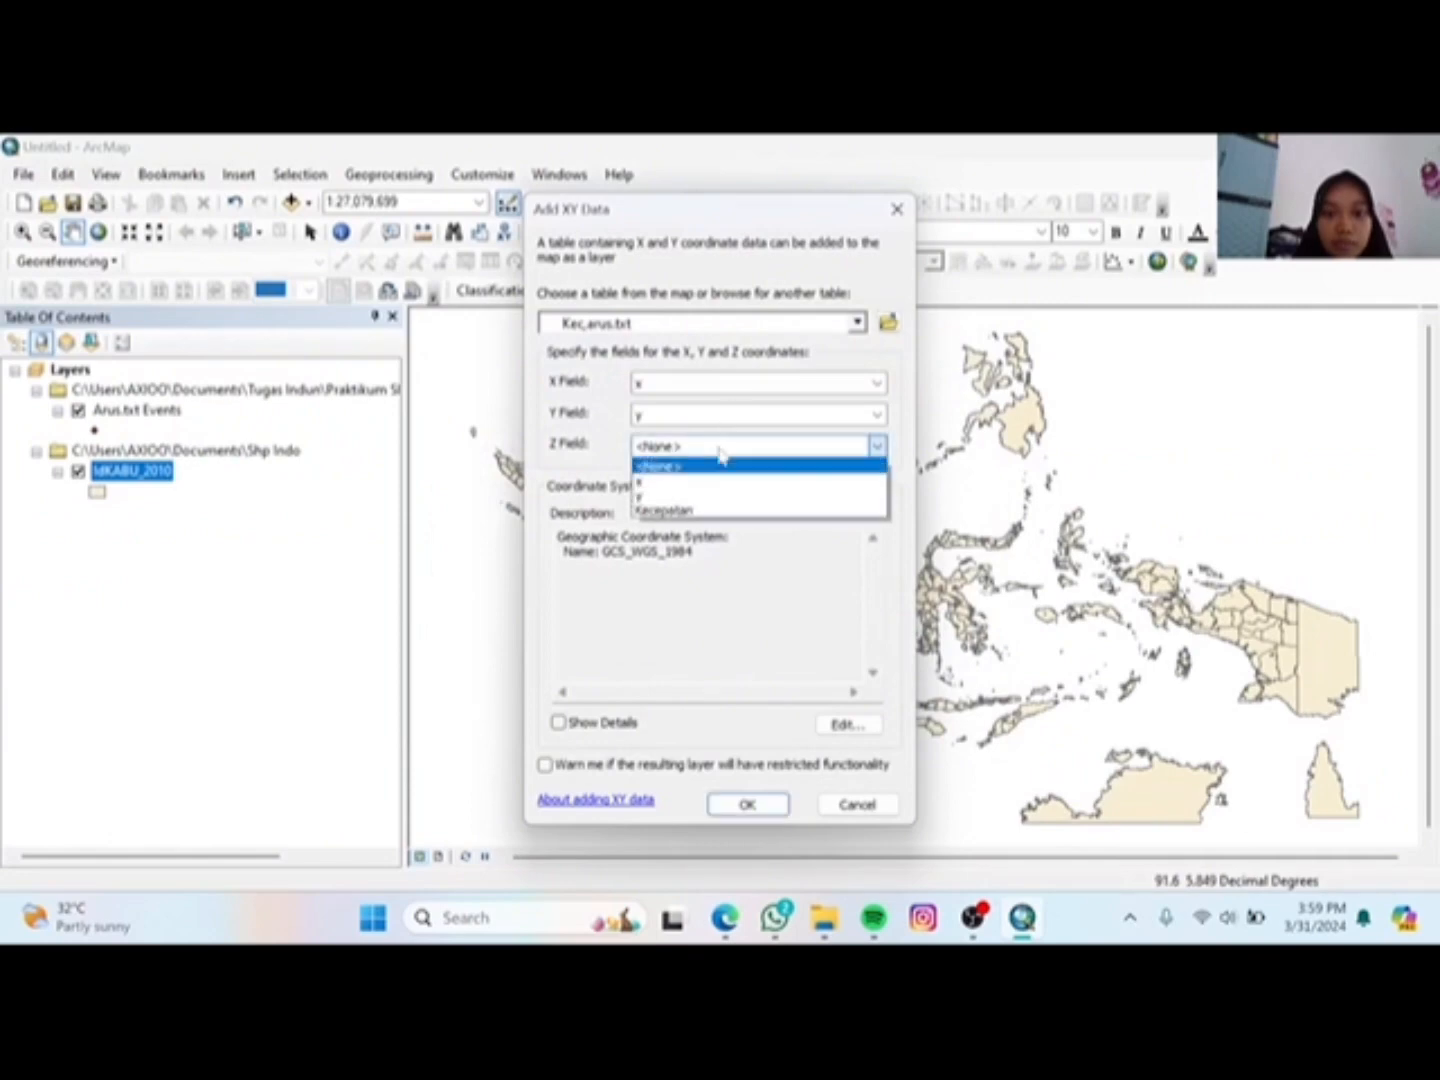
click(690, 509)
click(845, 725)
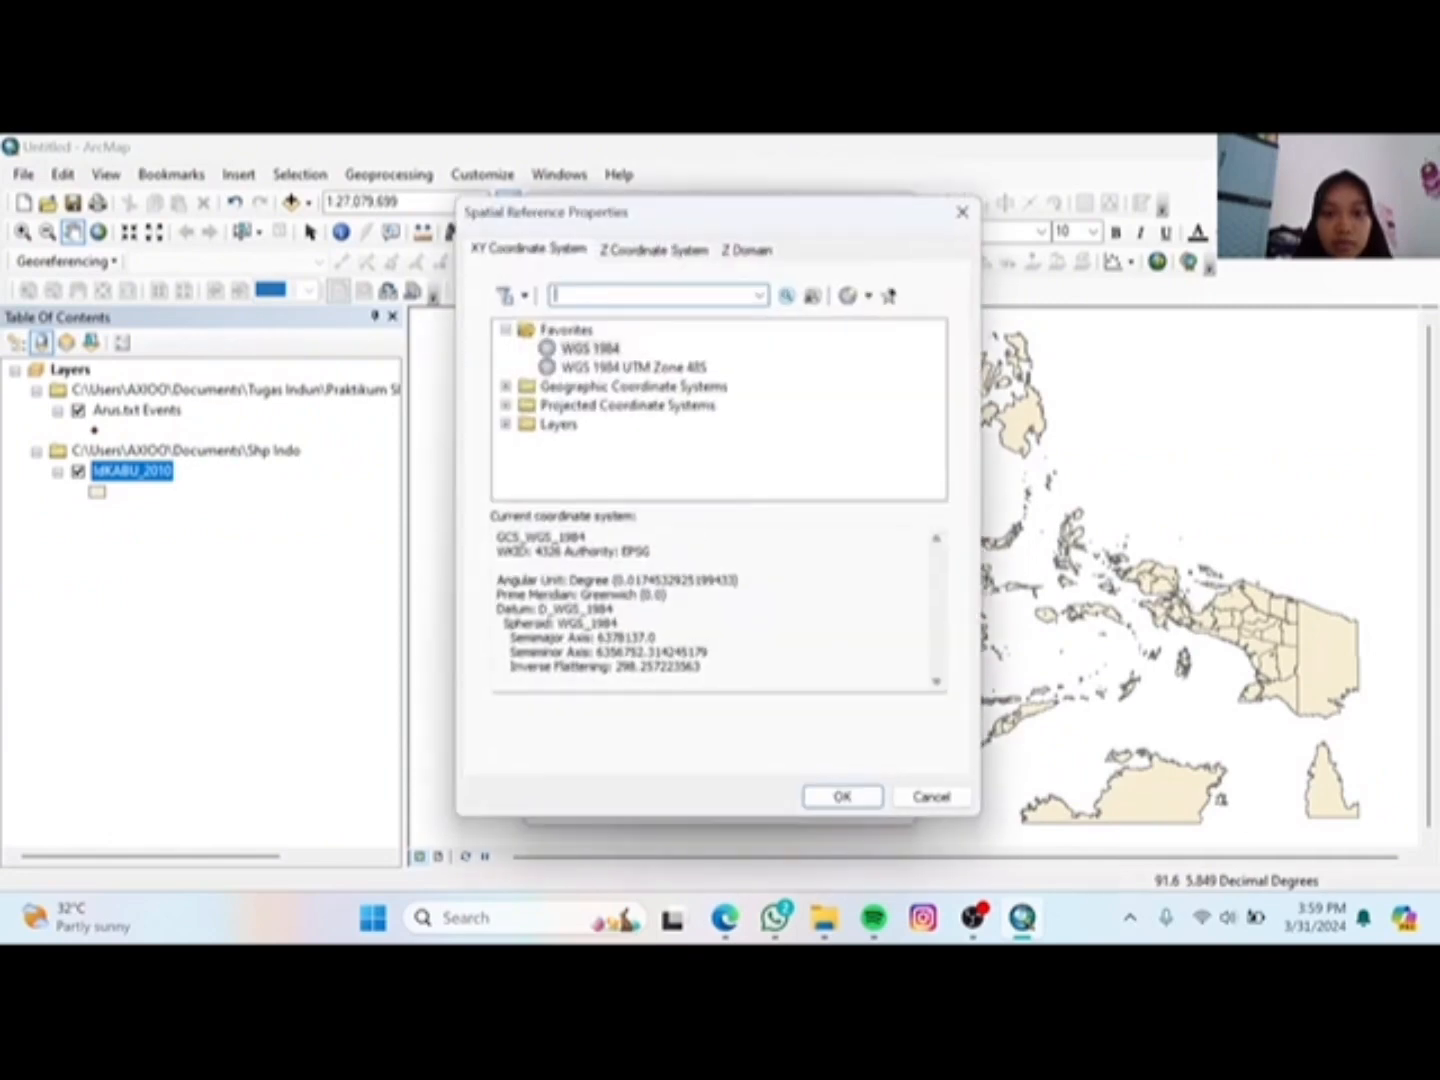
click(848, 805)
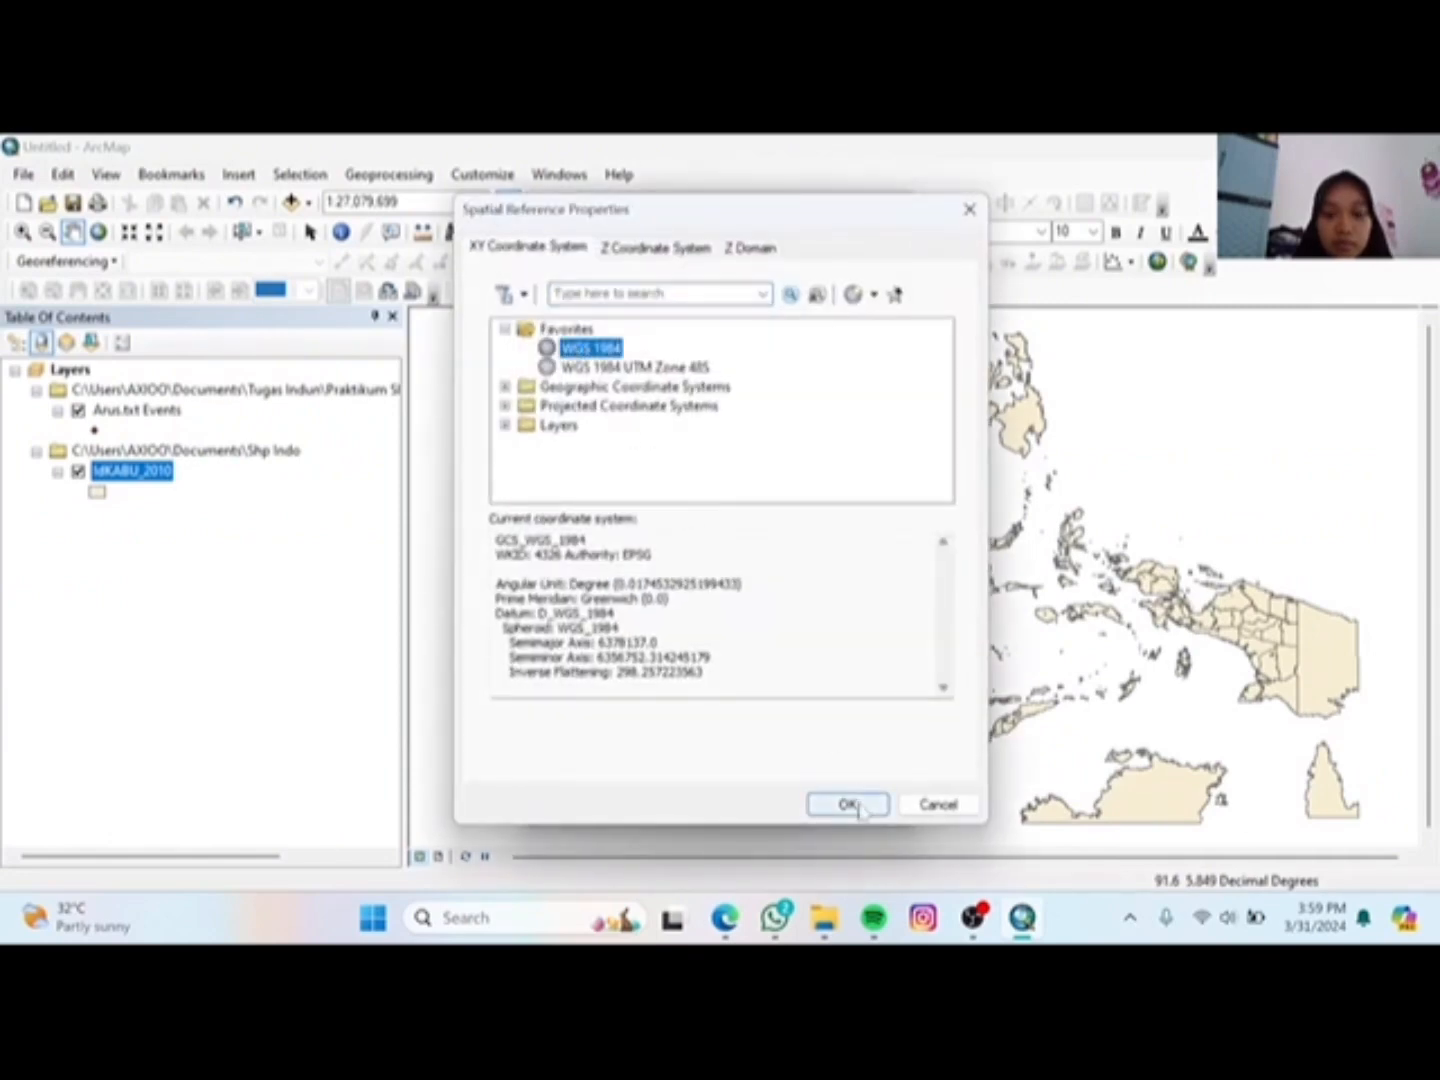
click(749, 806)
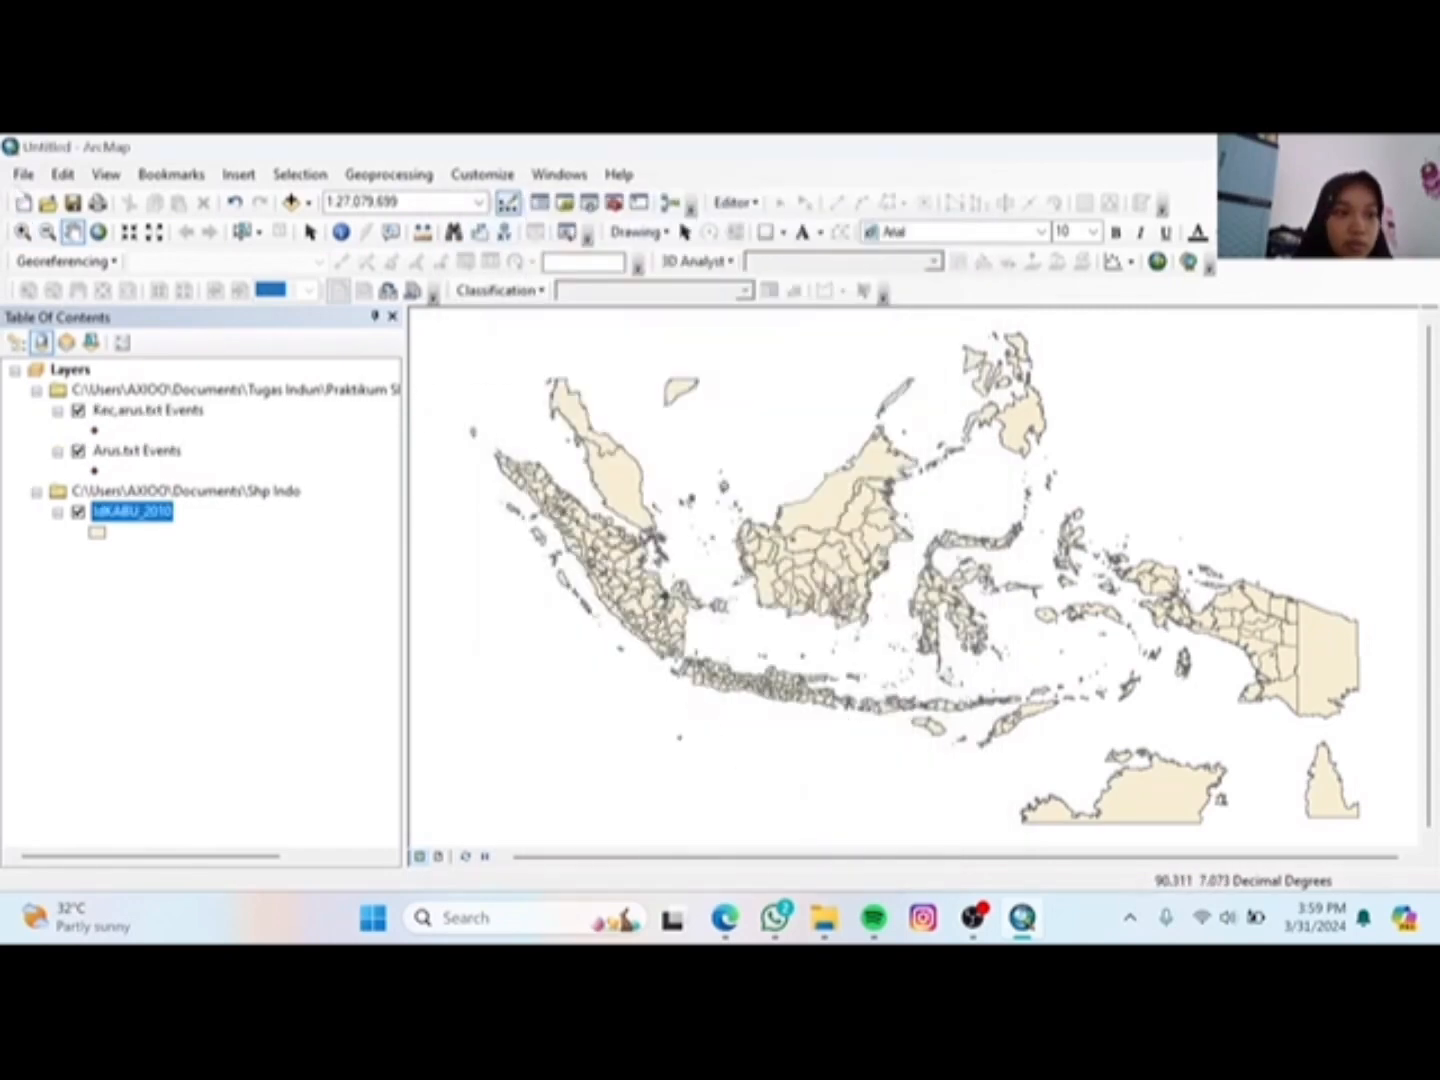
Step: Add the laju sedimentasi.txt table from the Interpolasi dan Overlay folder to the map as ordinary data
click(23, 174)
mouse_move(80, 336)
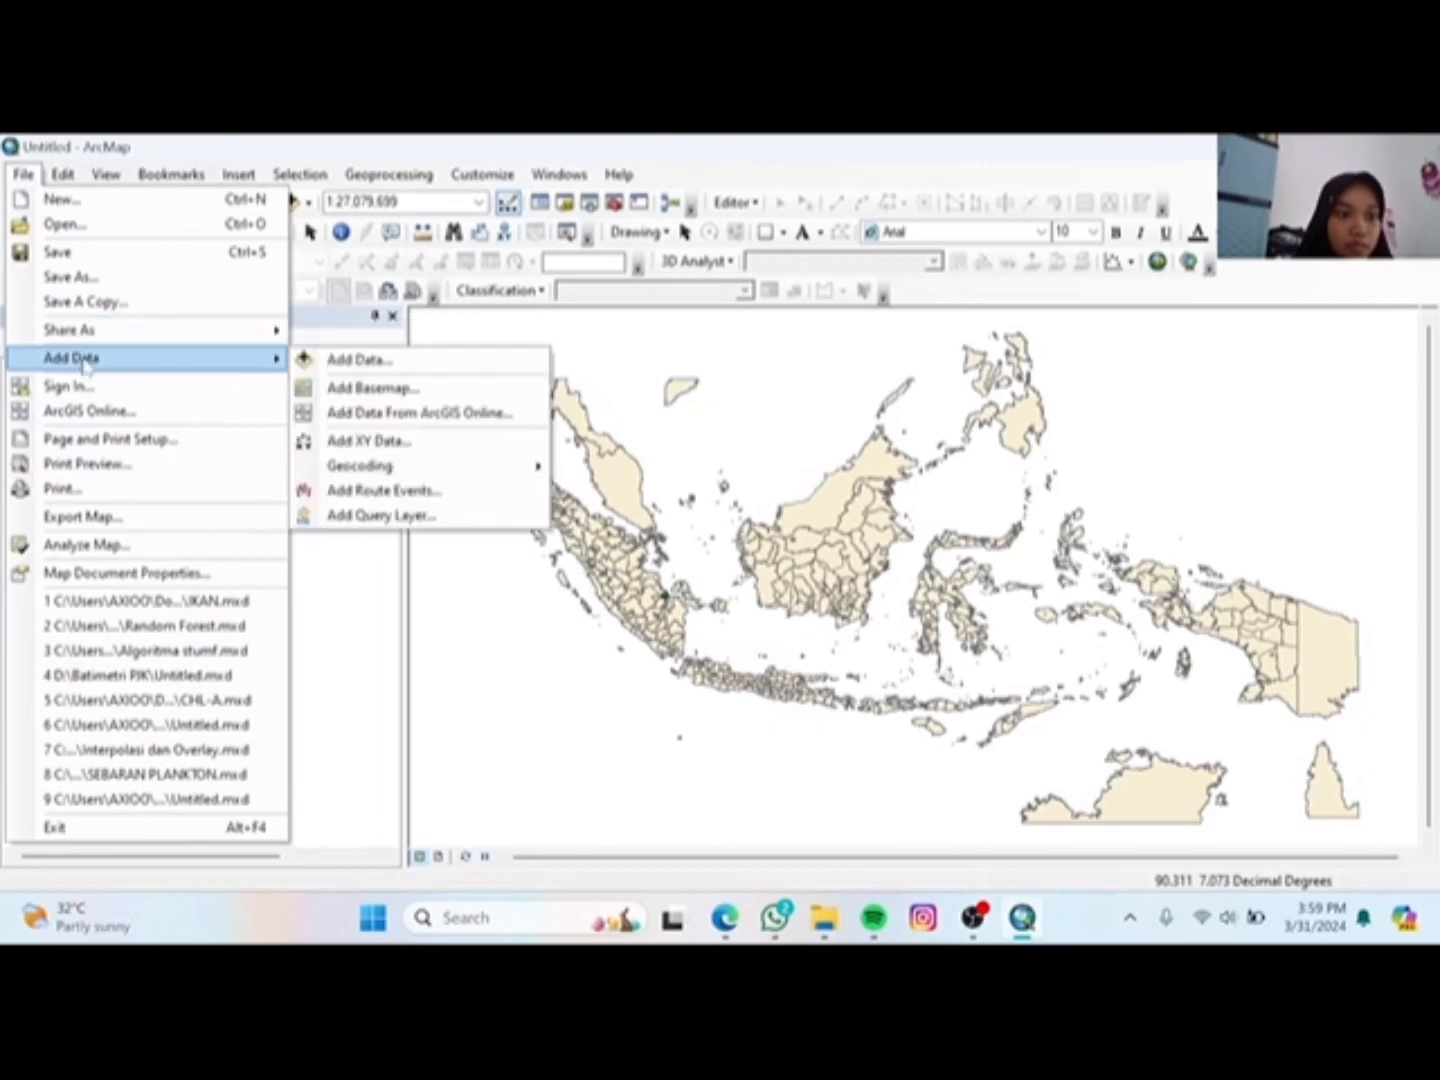
click(355, 357)
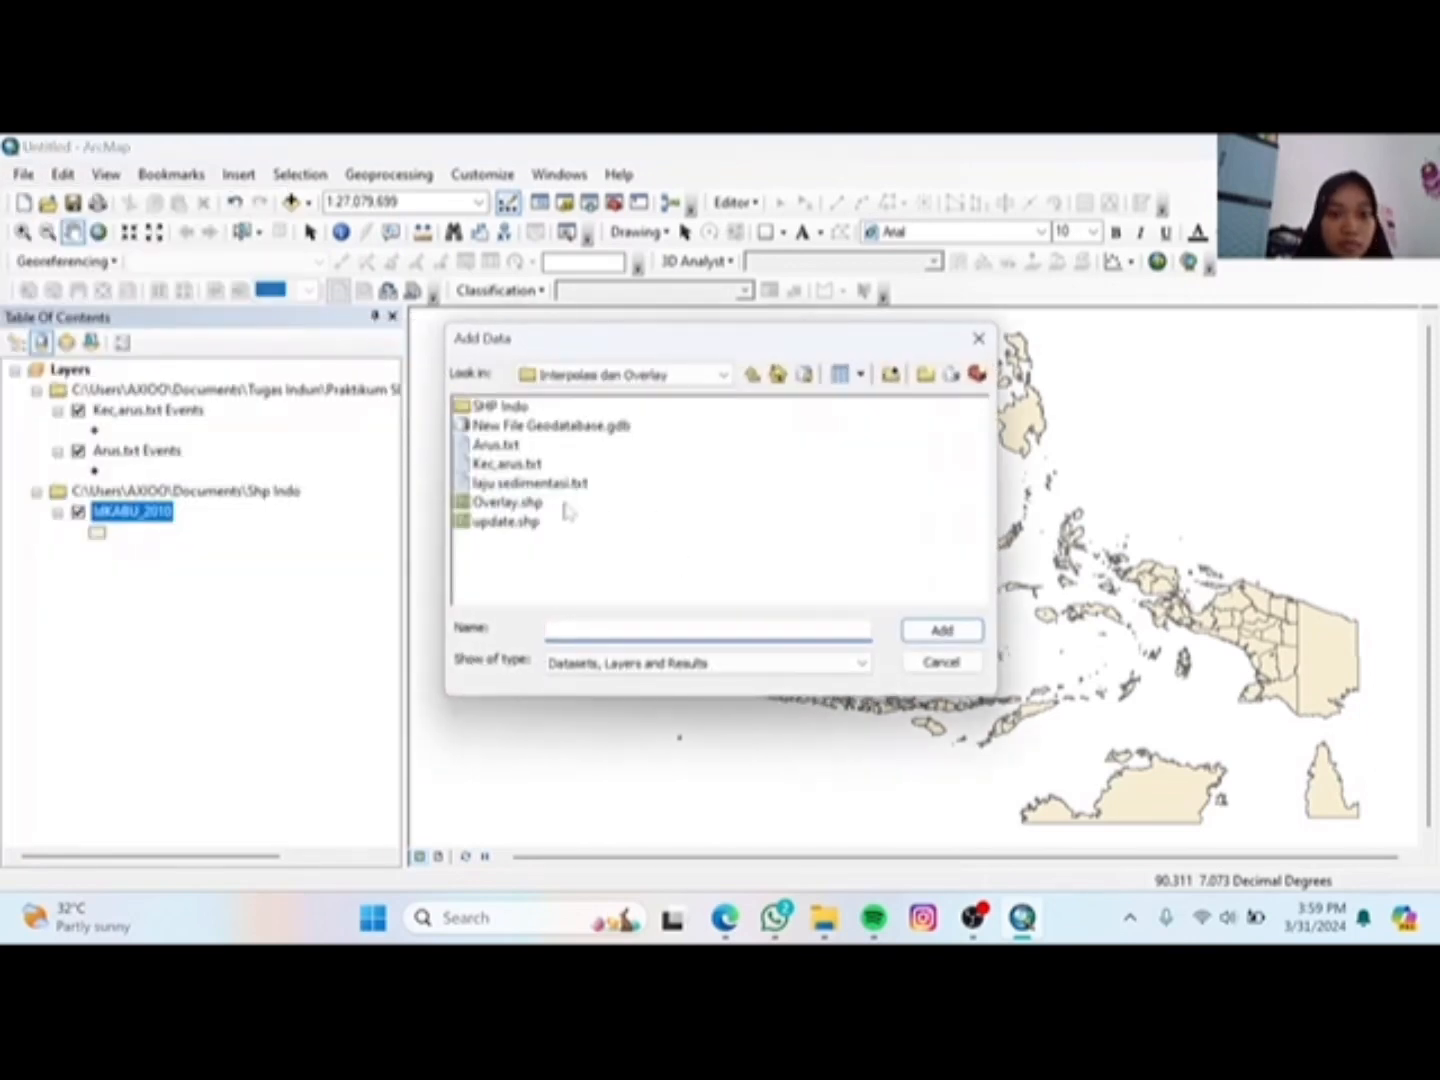
click(530, 483)
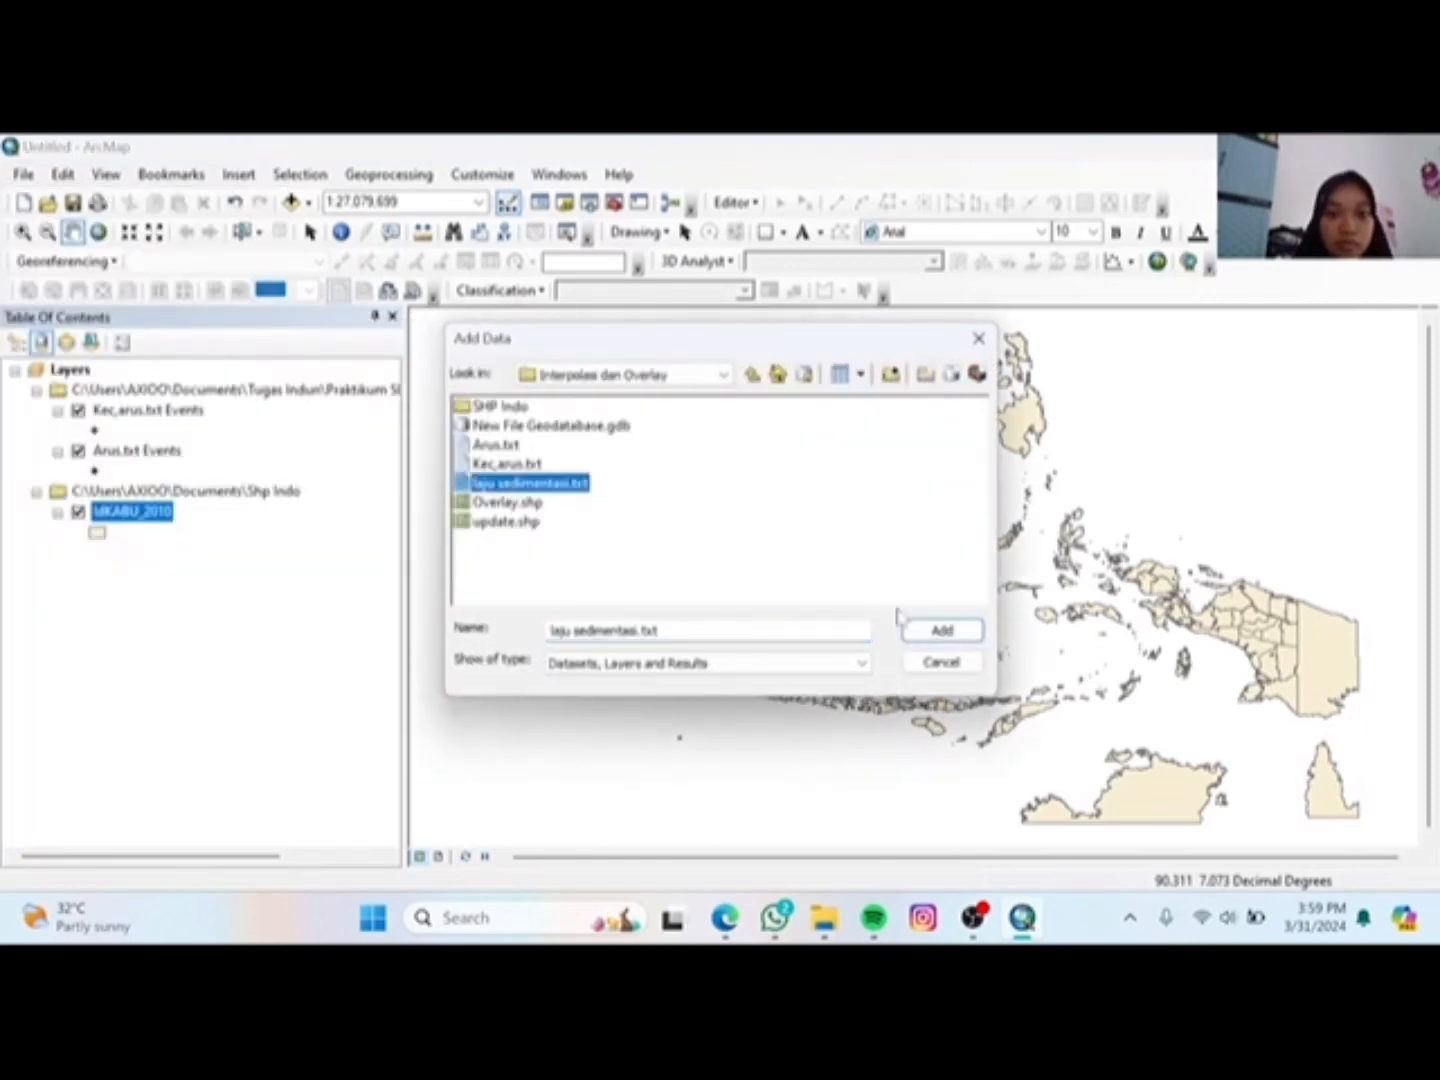
click(941, 630)
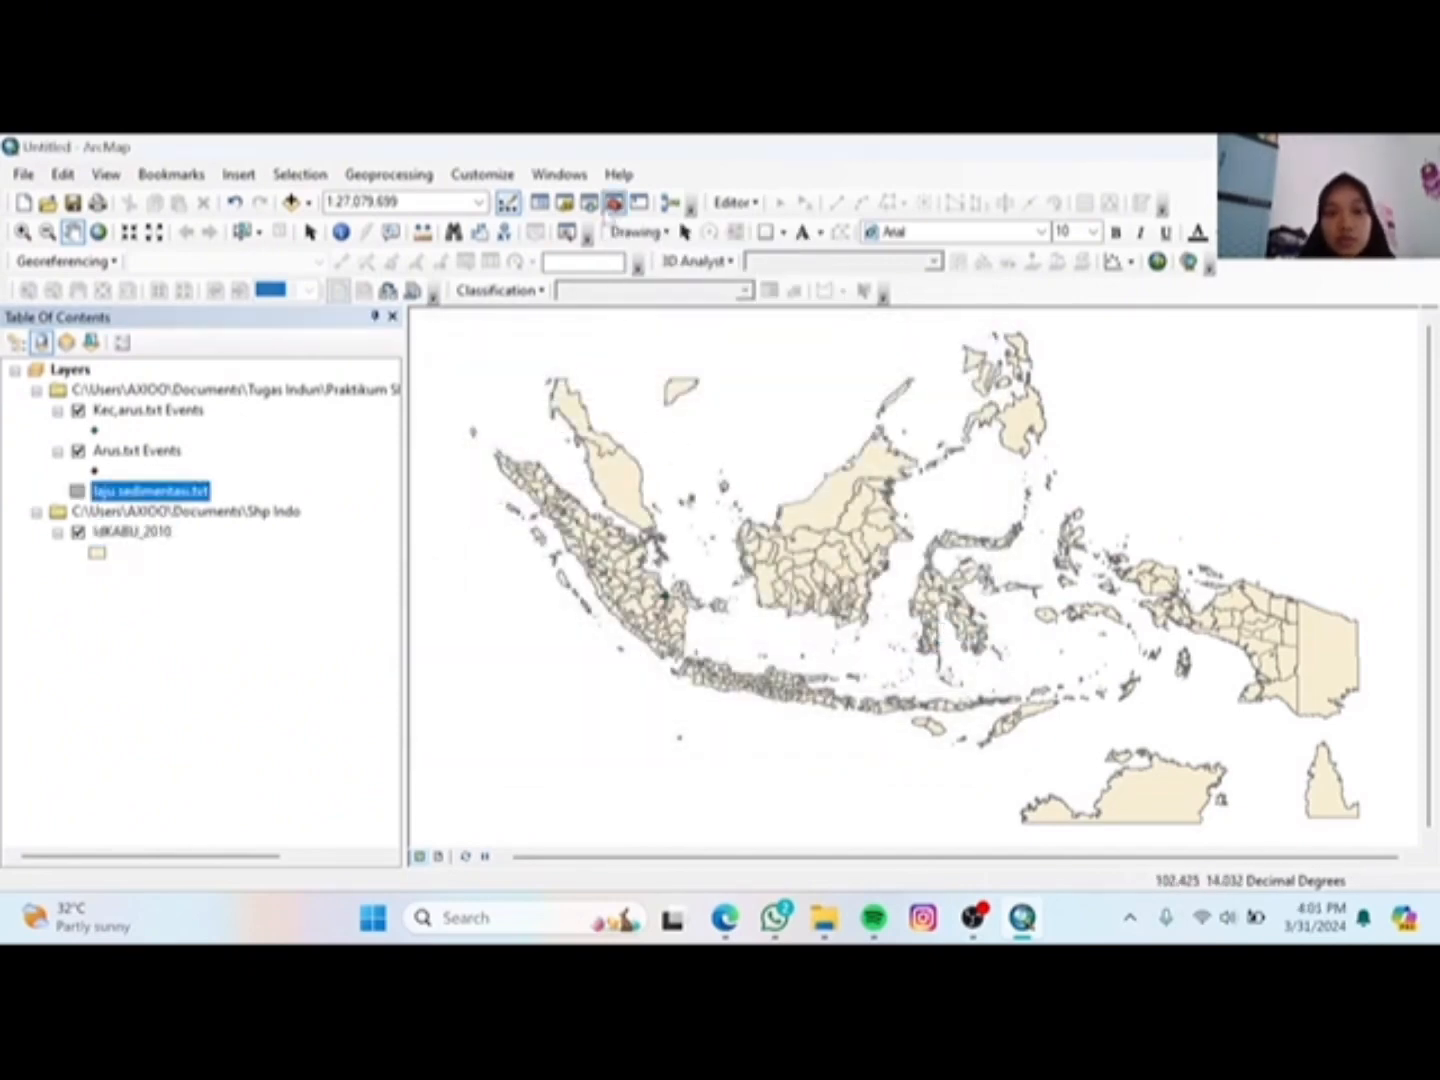
Step: Open the IDW interpolation tool of the Spatial Analyst toolset
click(607, 203)
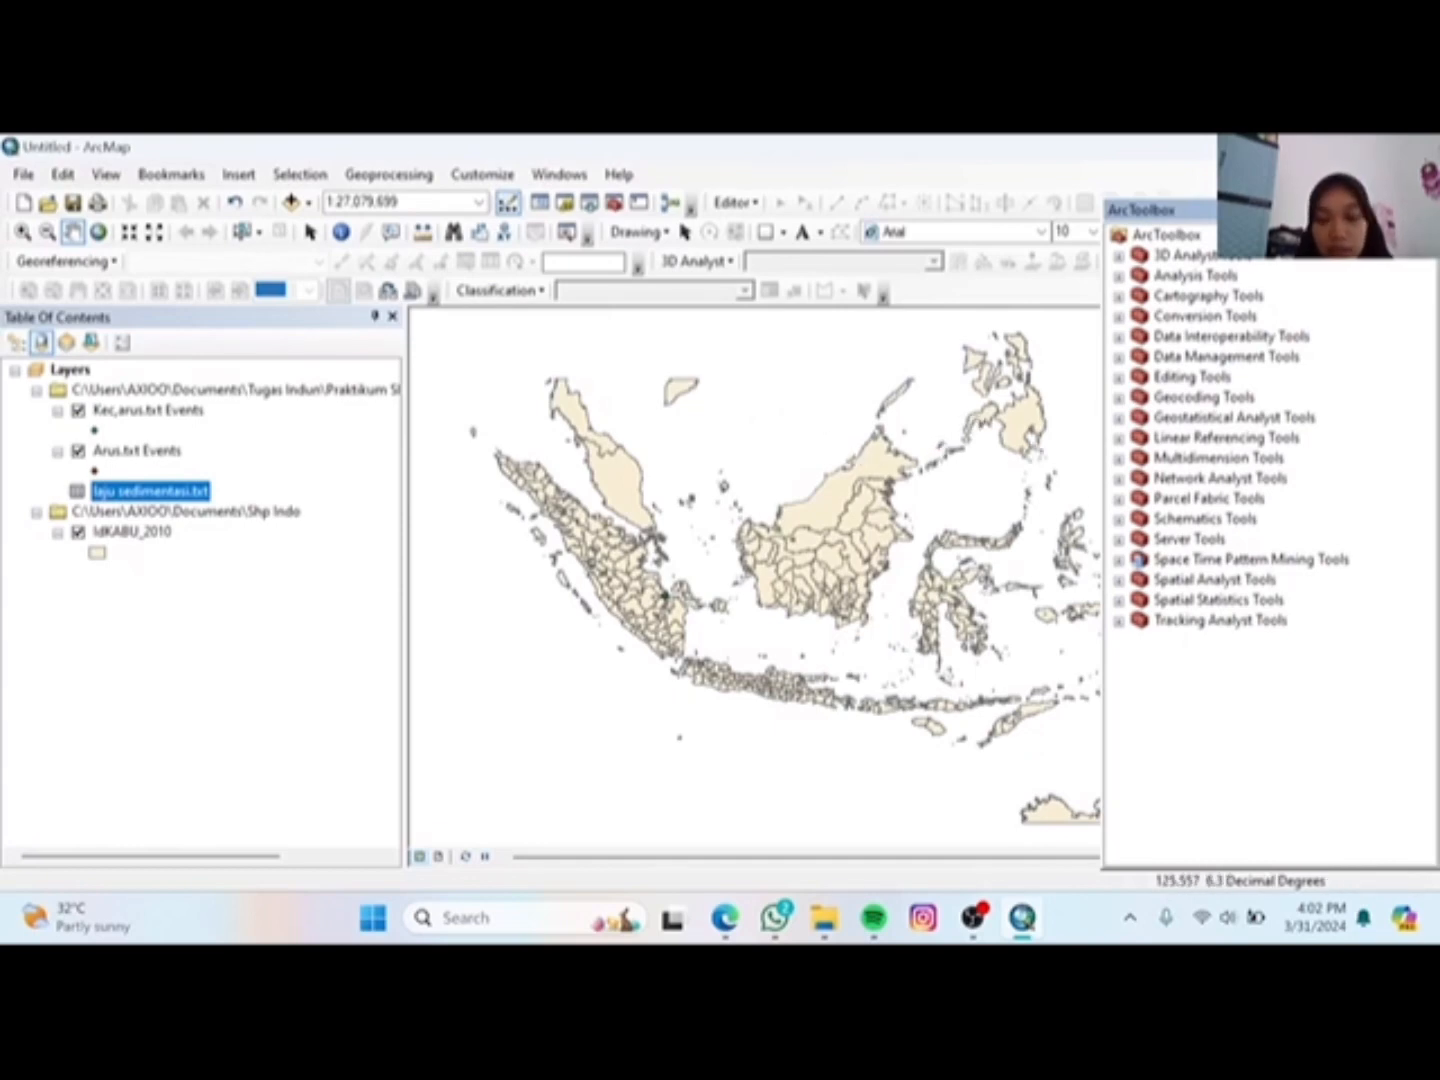
double_click(1201, 581)
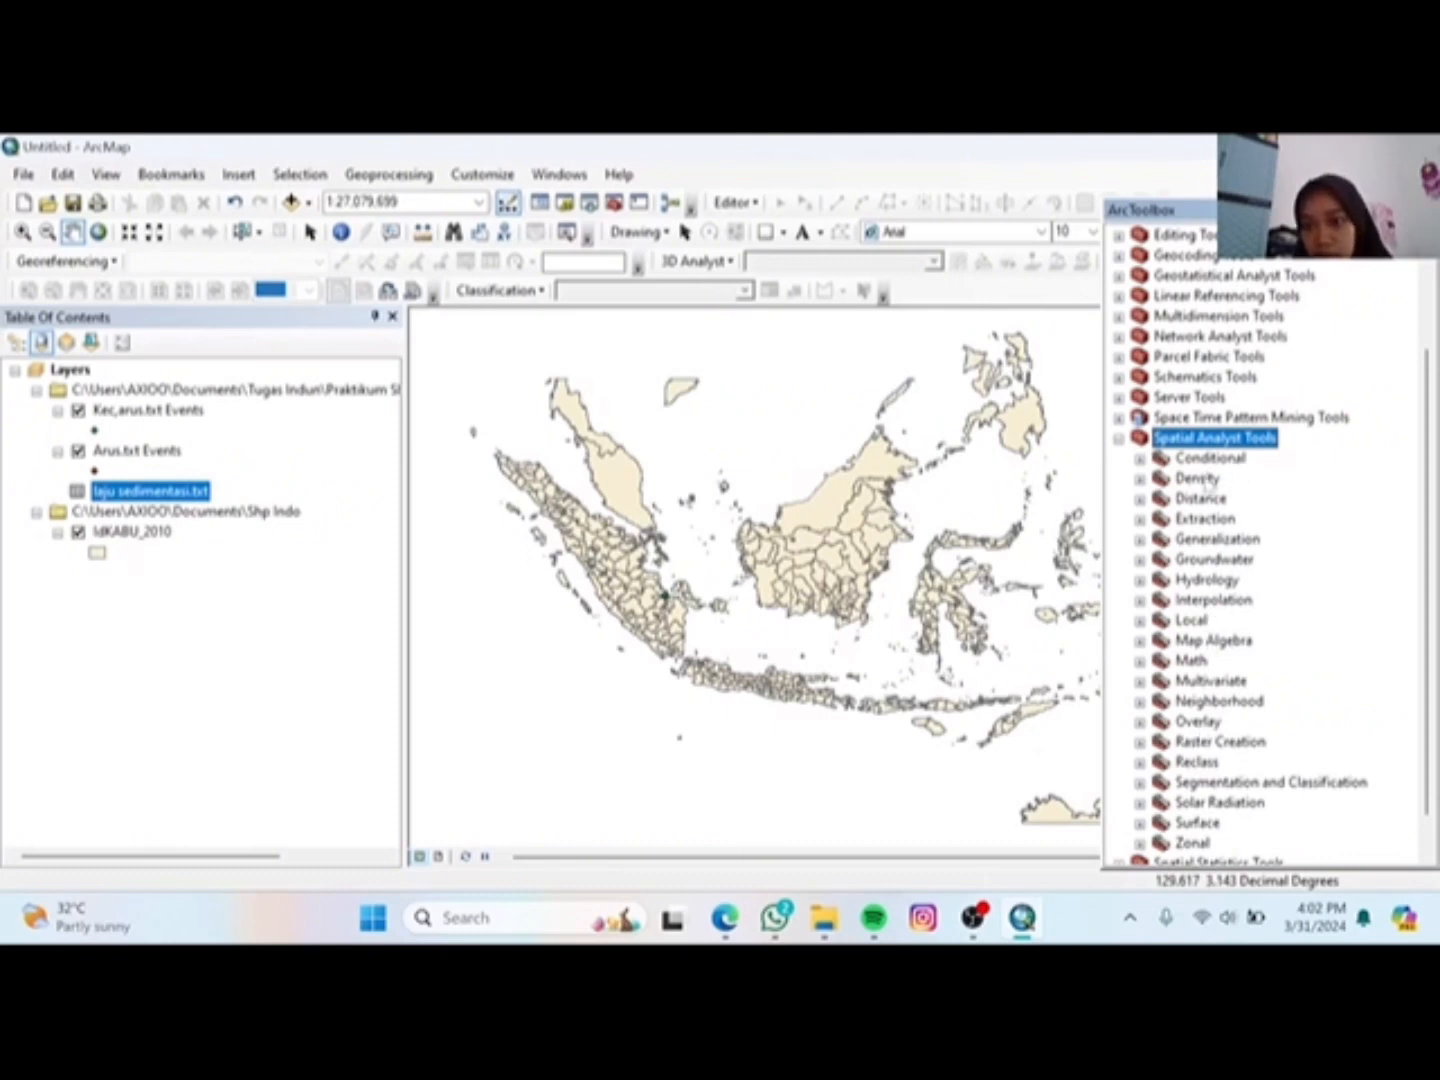
double_click(1207, 600)
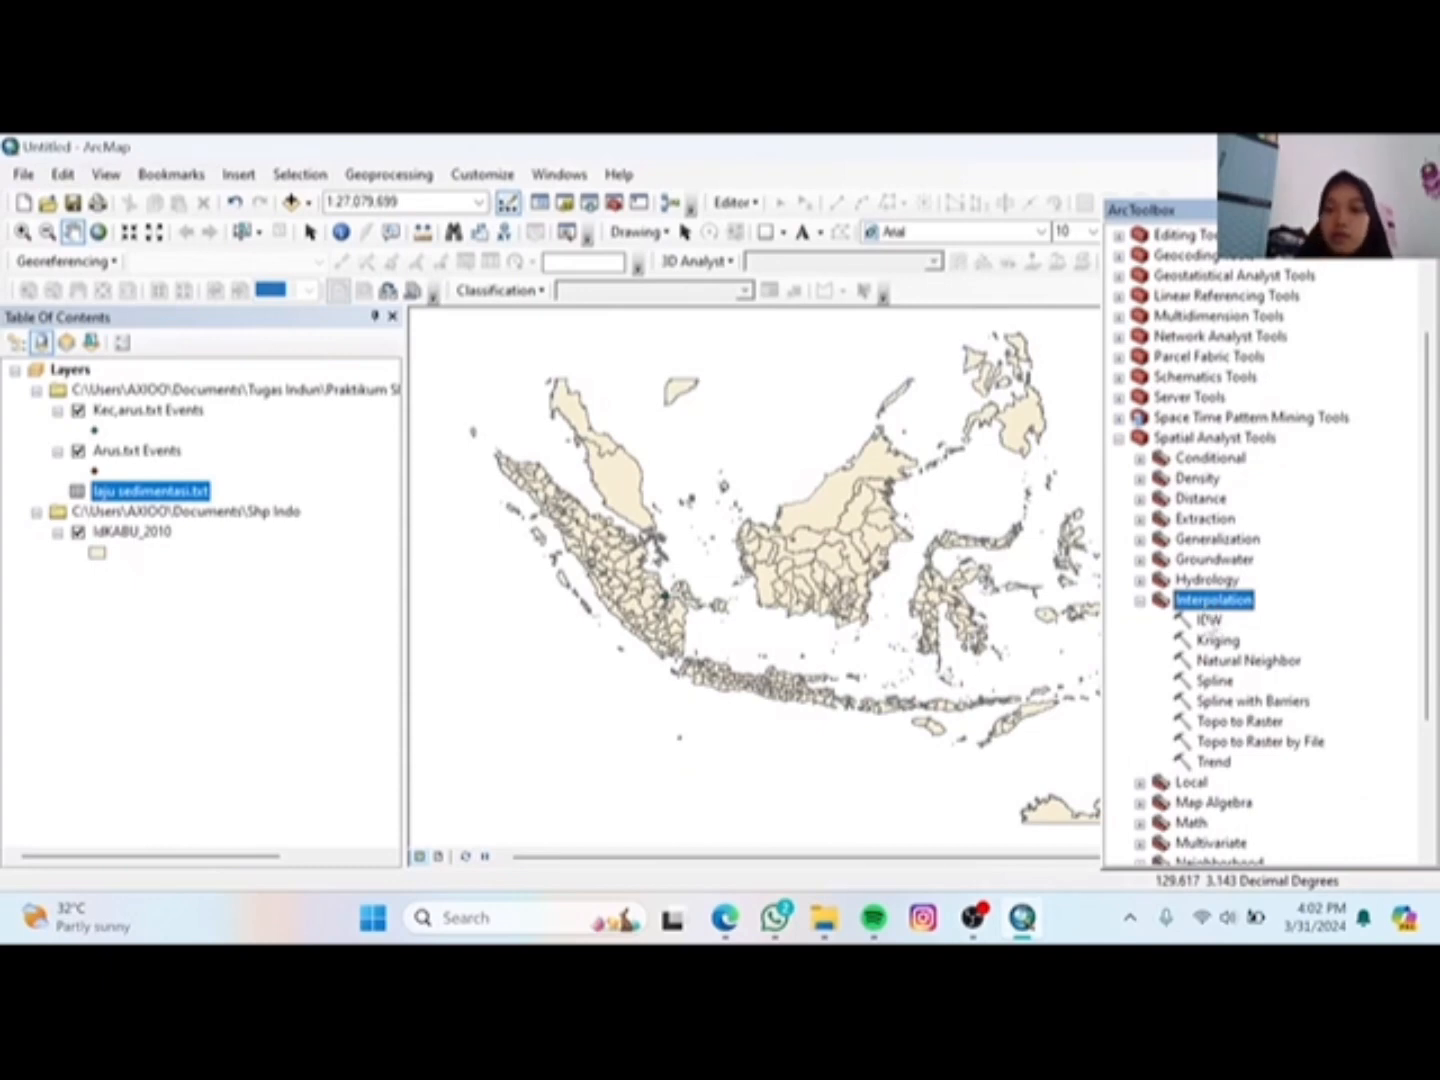
click(1208, 620)
double_click(1208, 620)
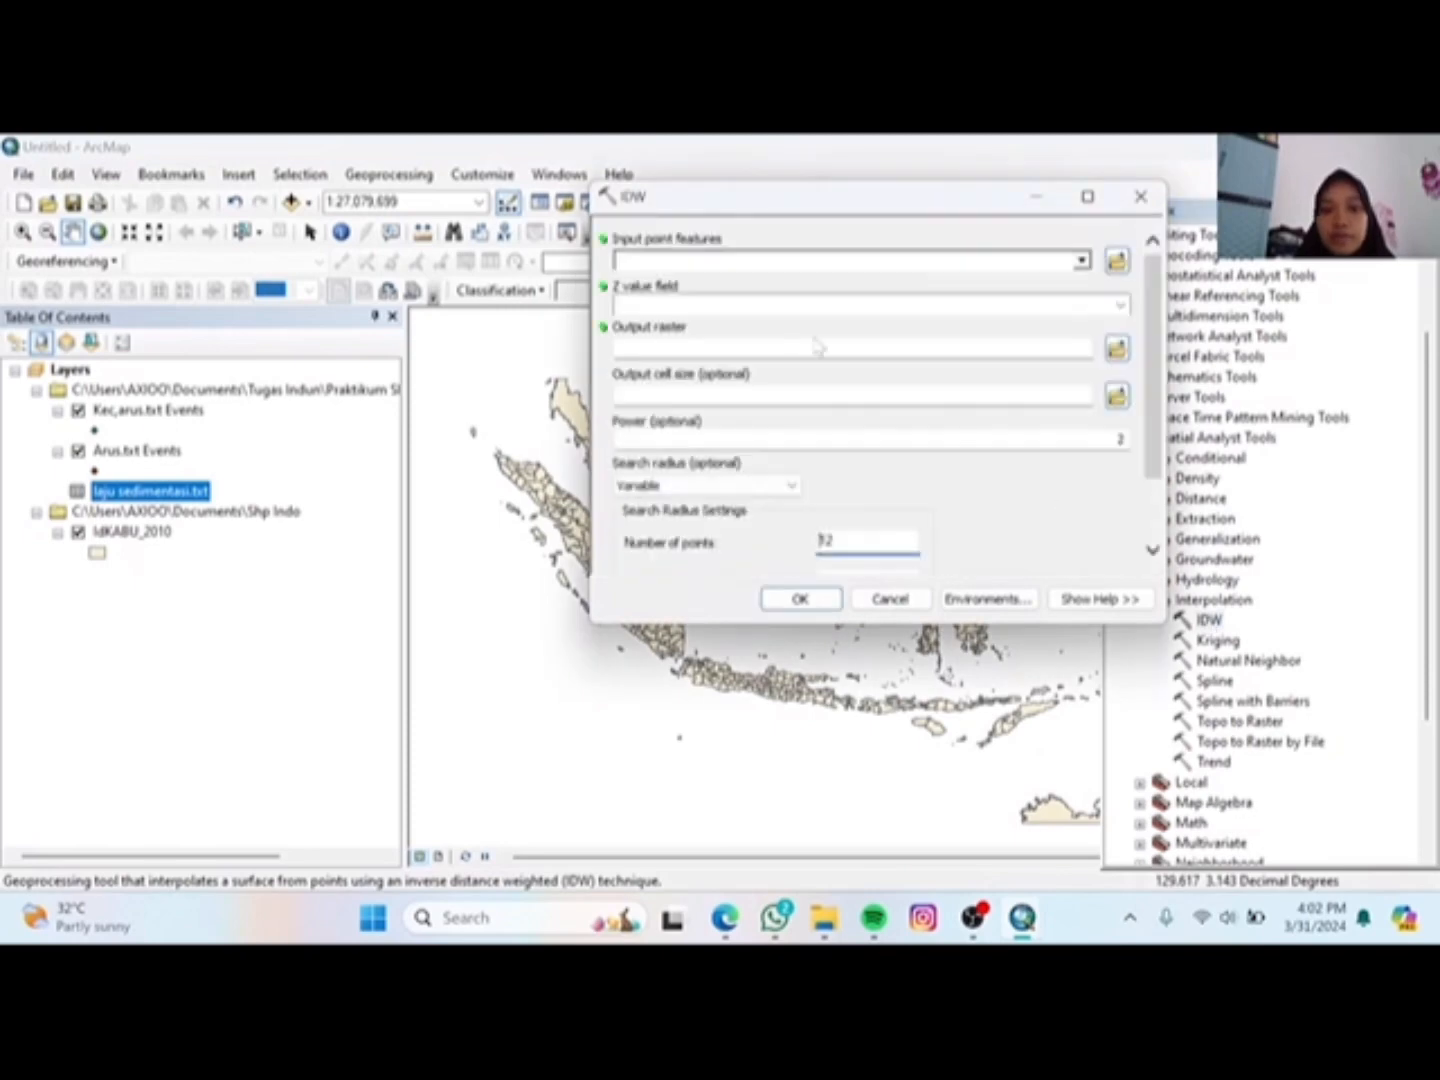
Step: Set the IDW input point features to Arus.txt Events and the Z value field to Kecepatan
click(1082, 262)
click(680, 302)
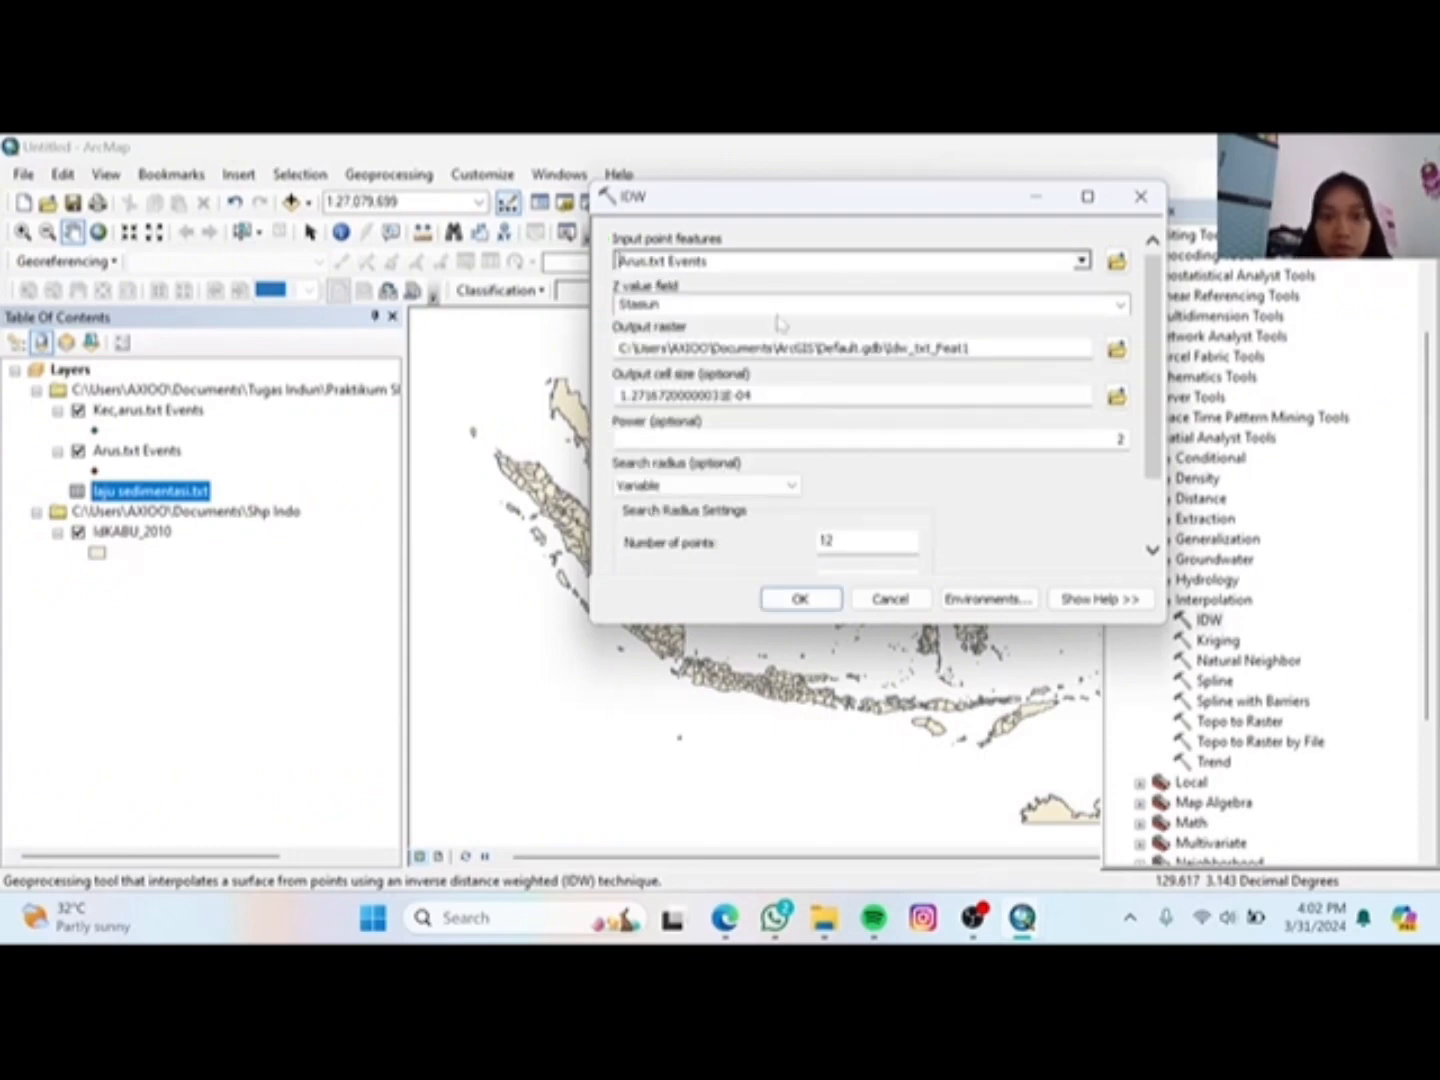
click(1121, 305)
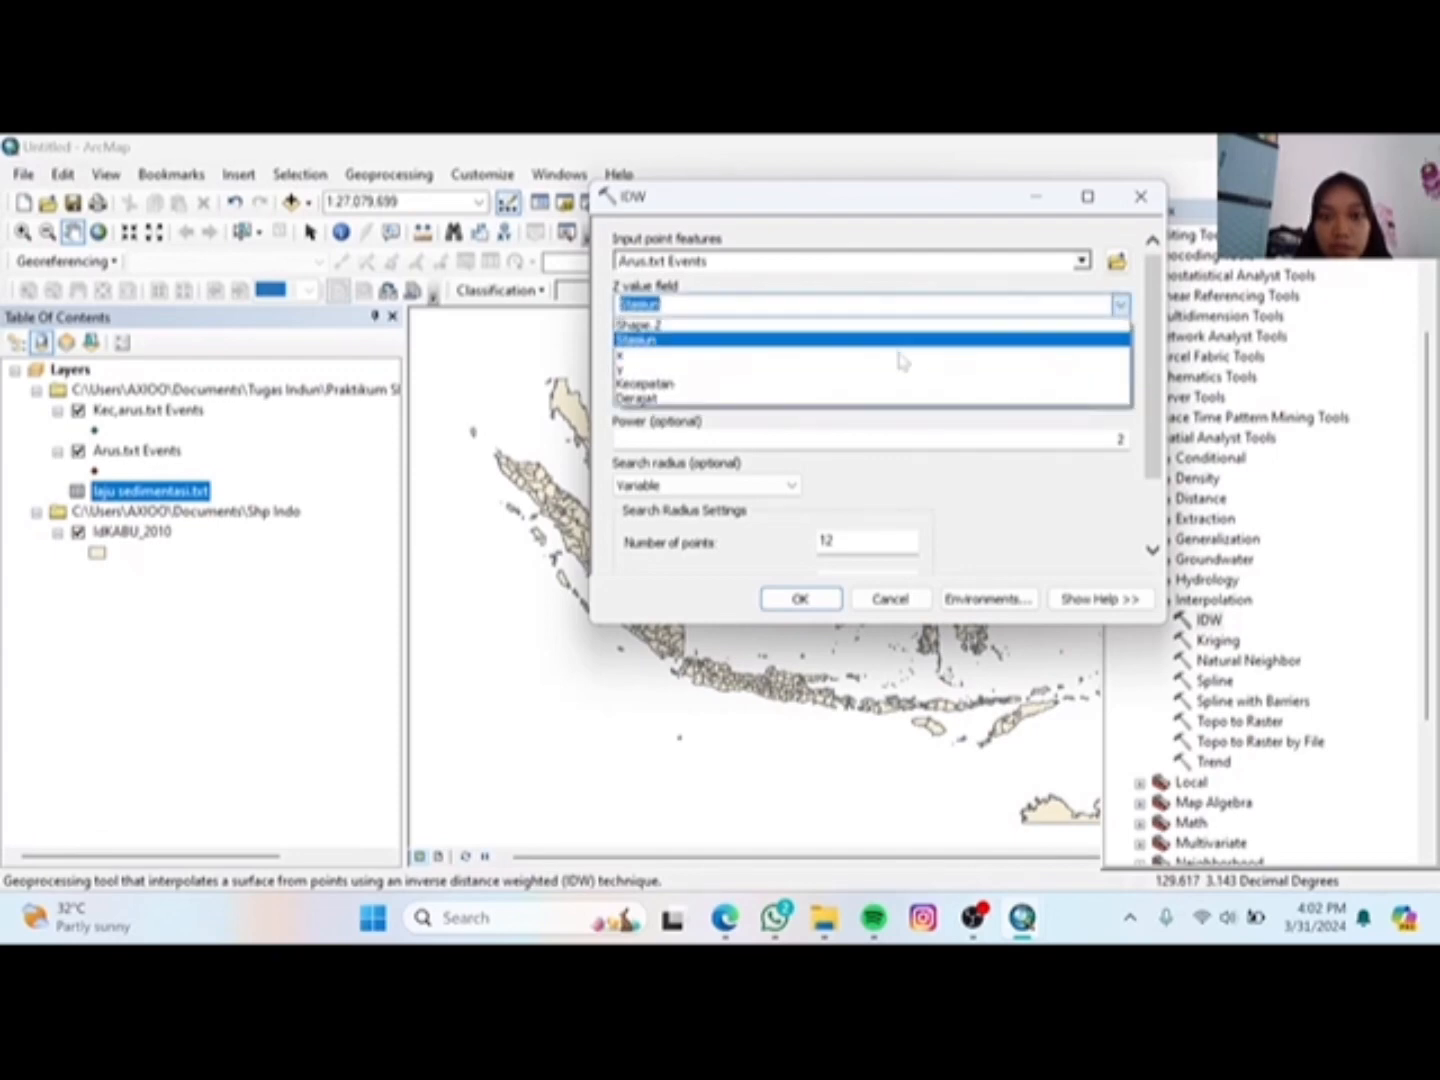
click(769, 383)
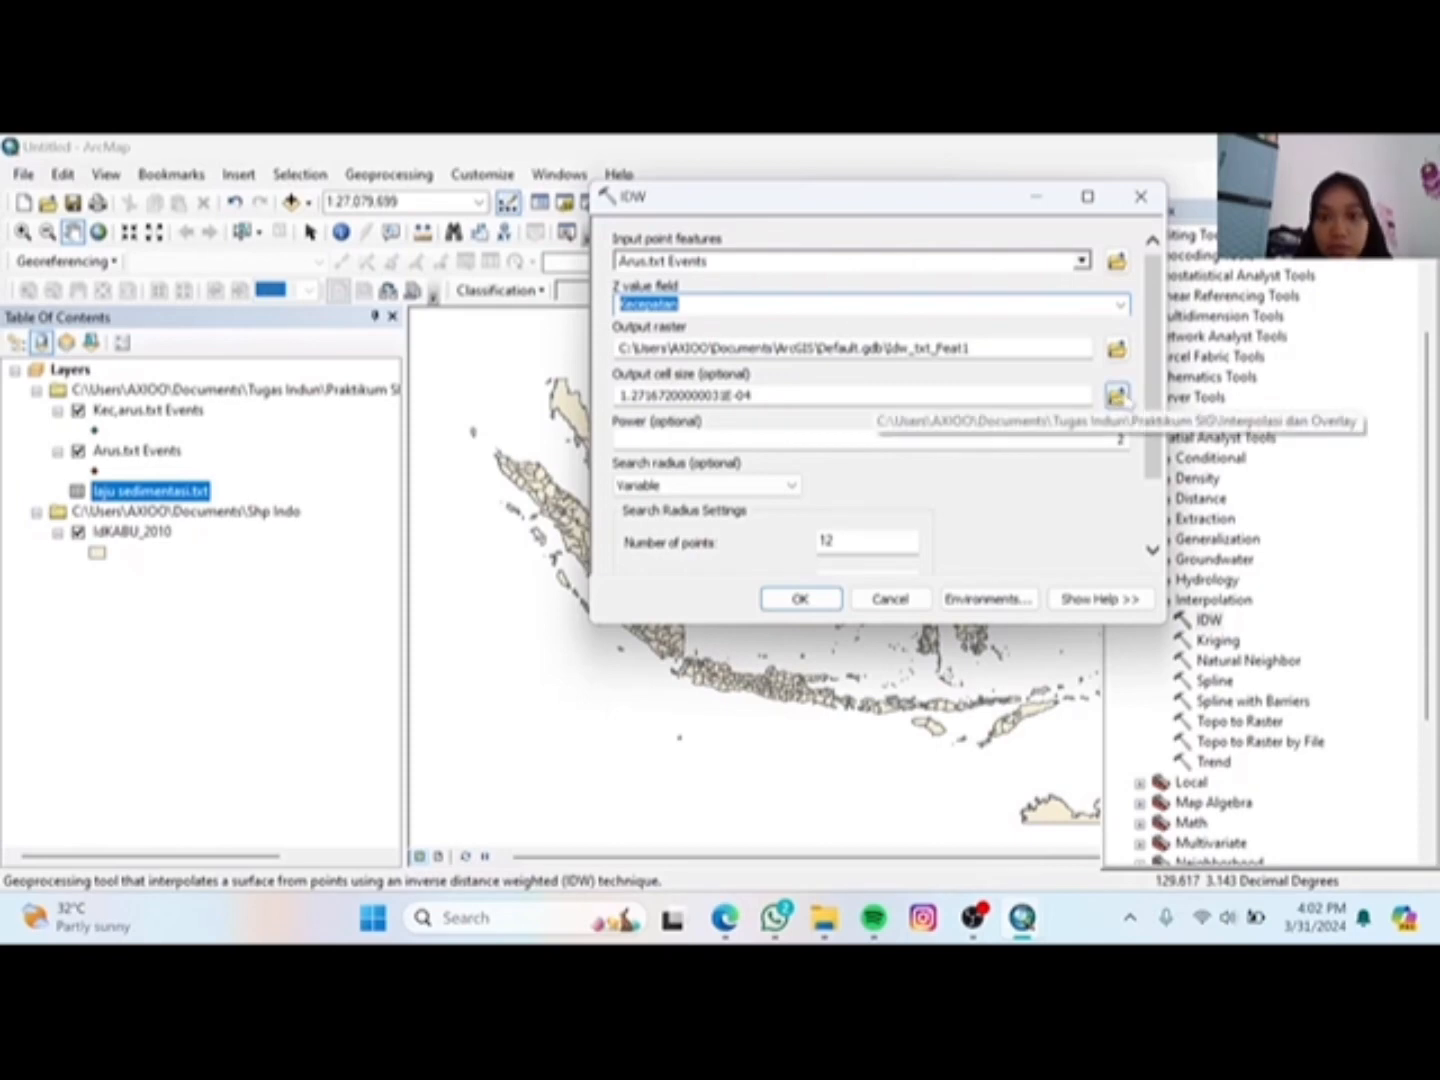
Step: Create a file geodatabase named interpolasi in the Interpolasi dan Overlay folder of Praktikum SIG while choosing the IDW output raster location
click(1116, 348)
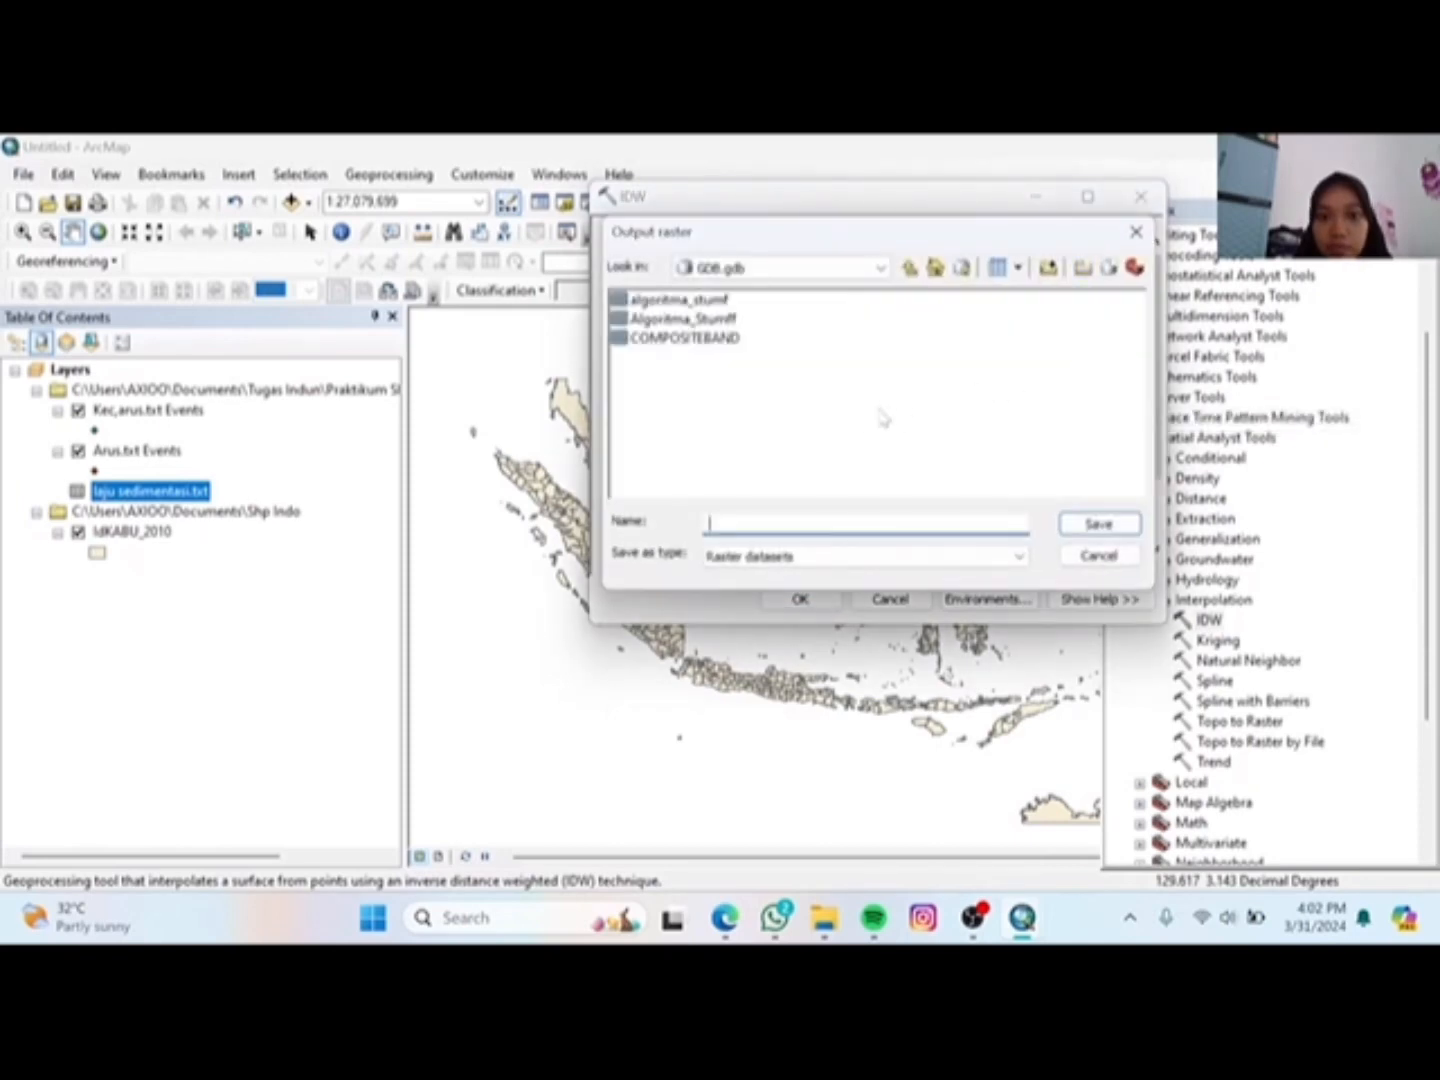
click(797, 268)
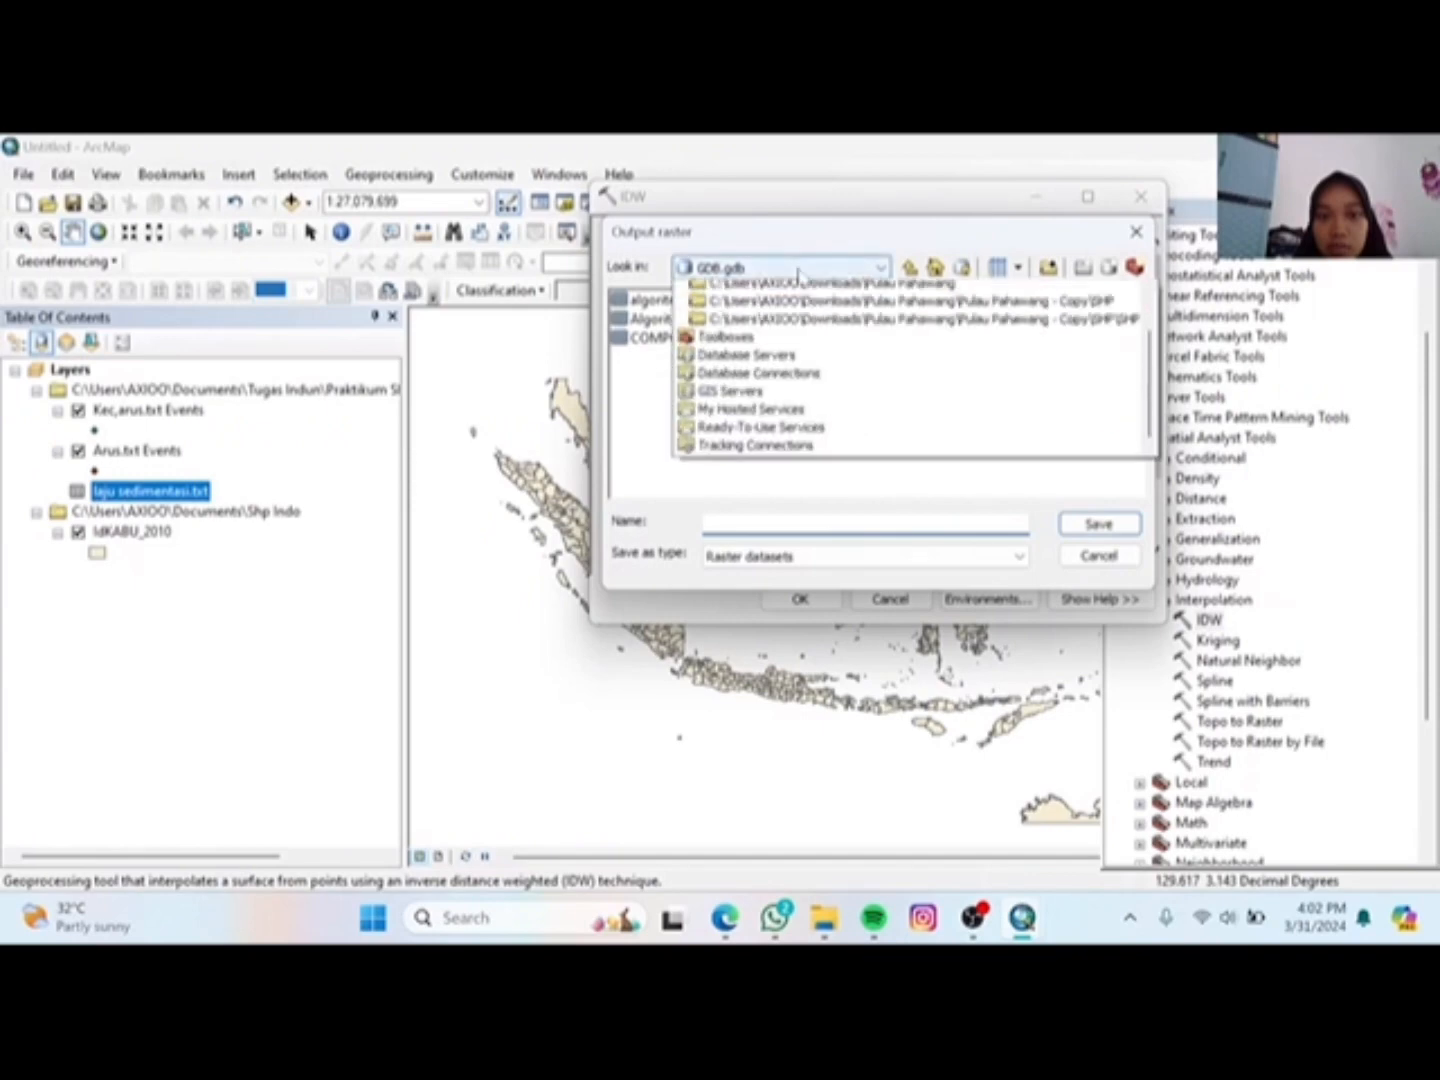
scroll(866, 456, up, 1)
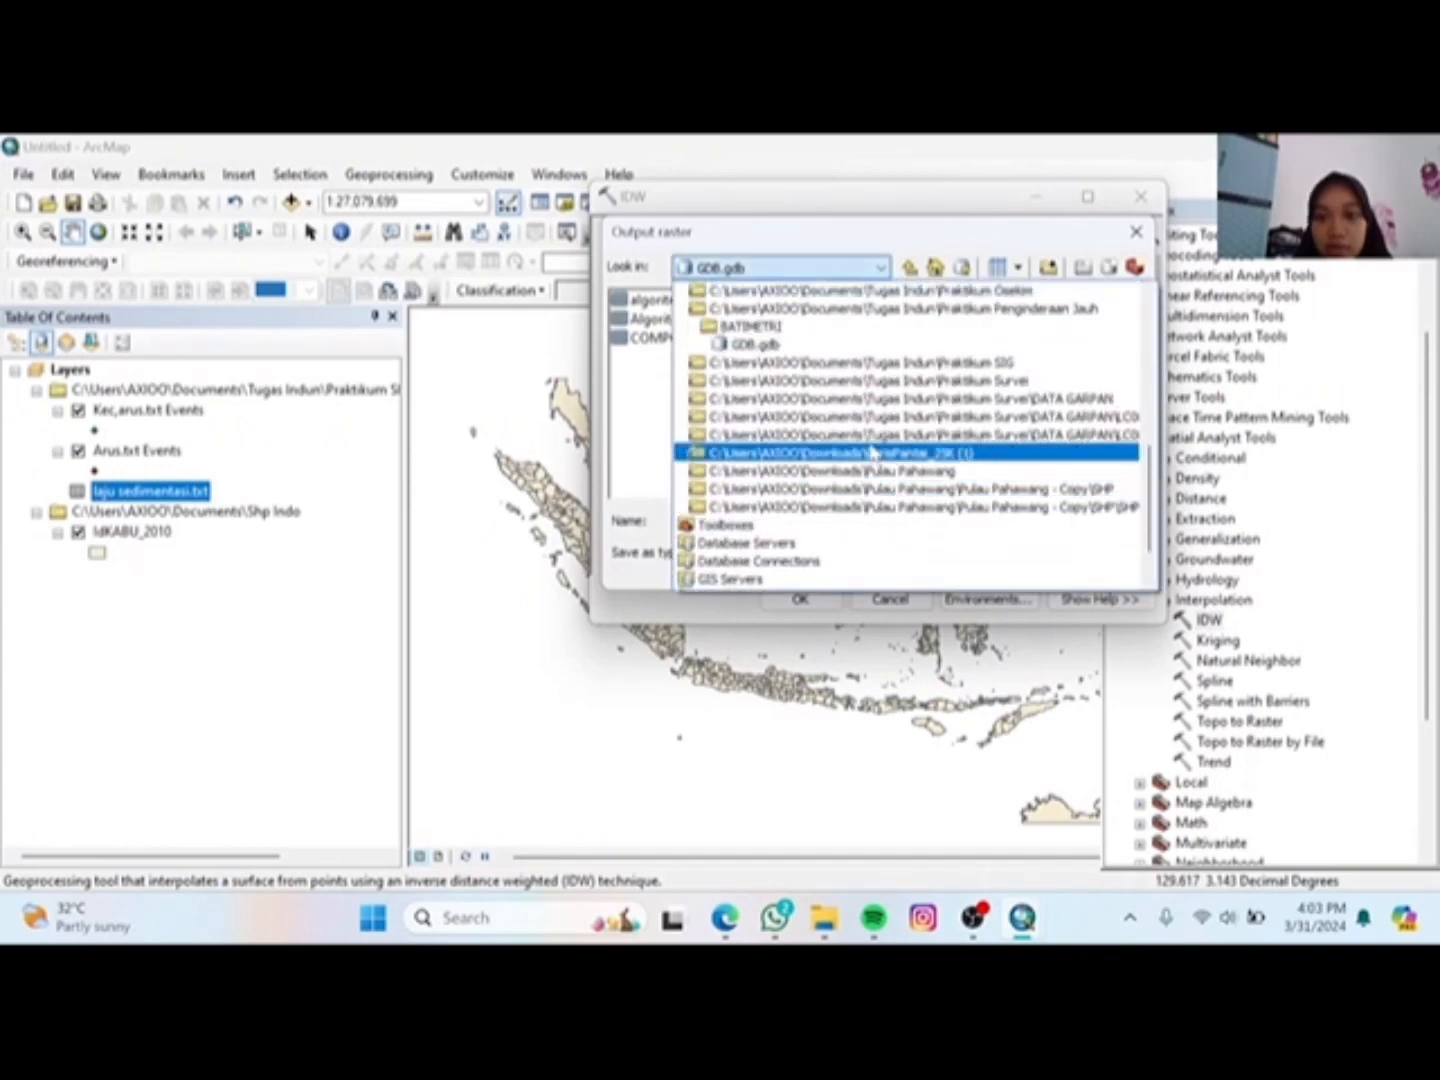
click(870, 374)
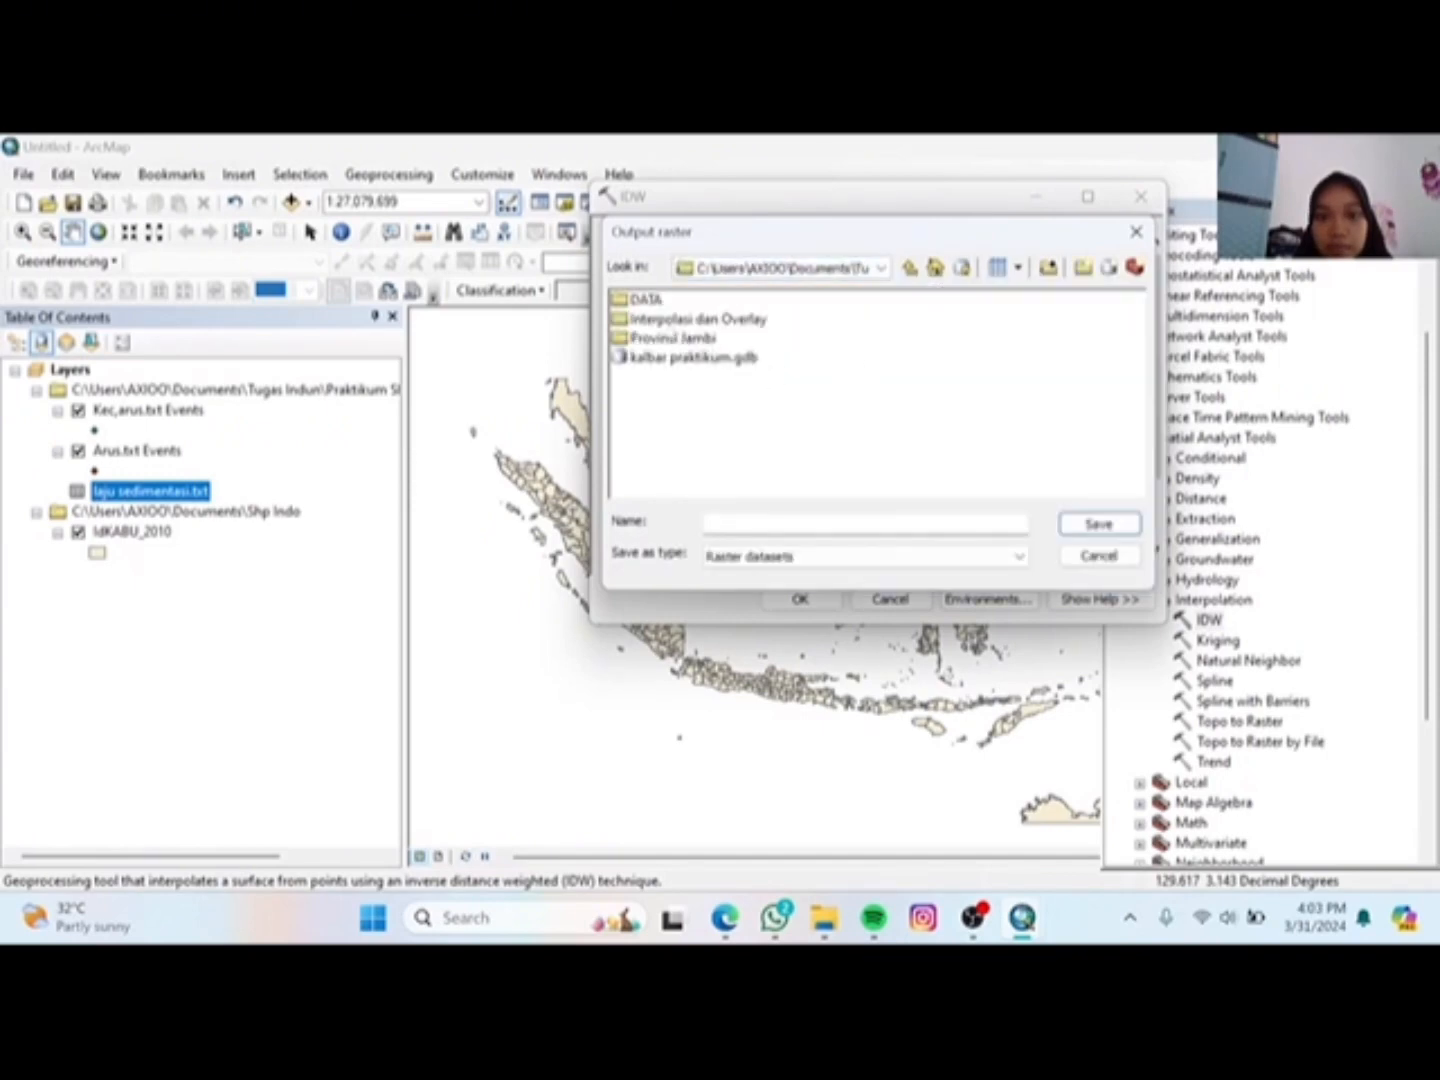
double_click(666, 320)
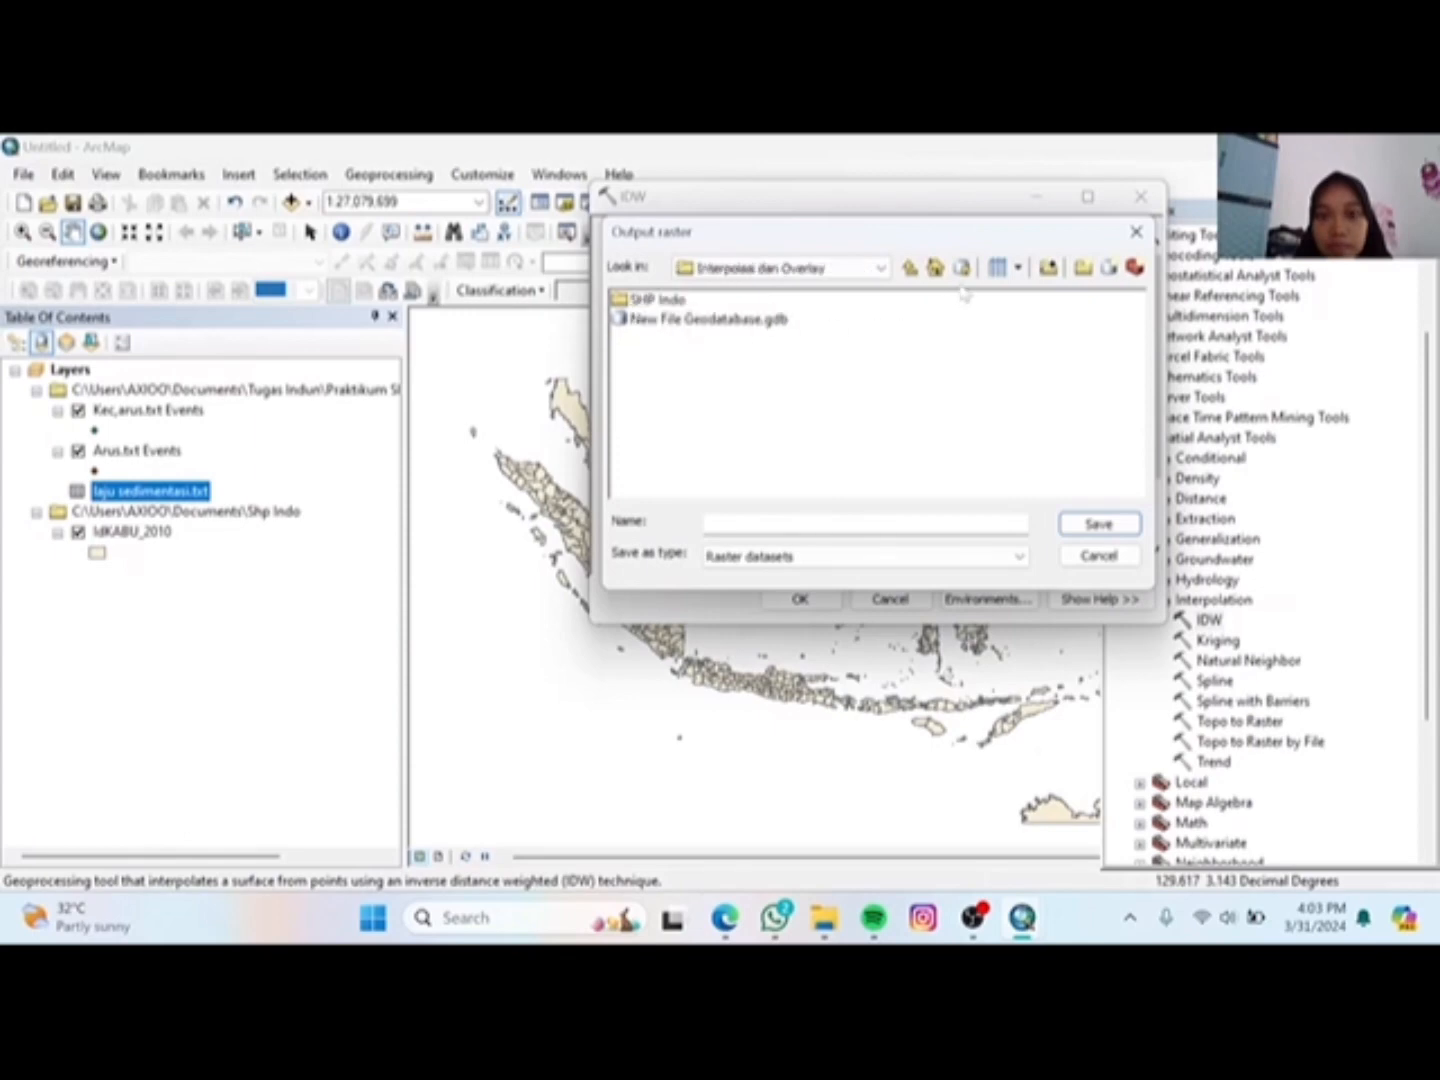
click(1109, 267)
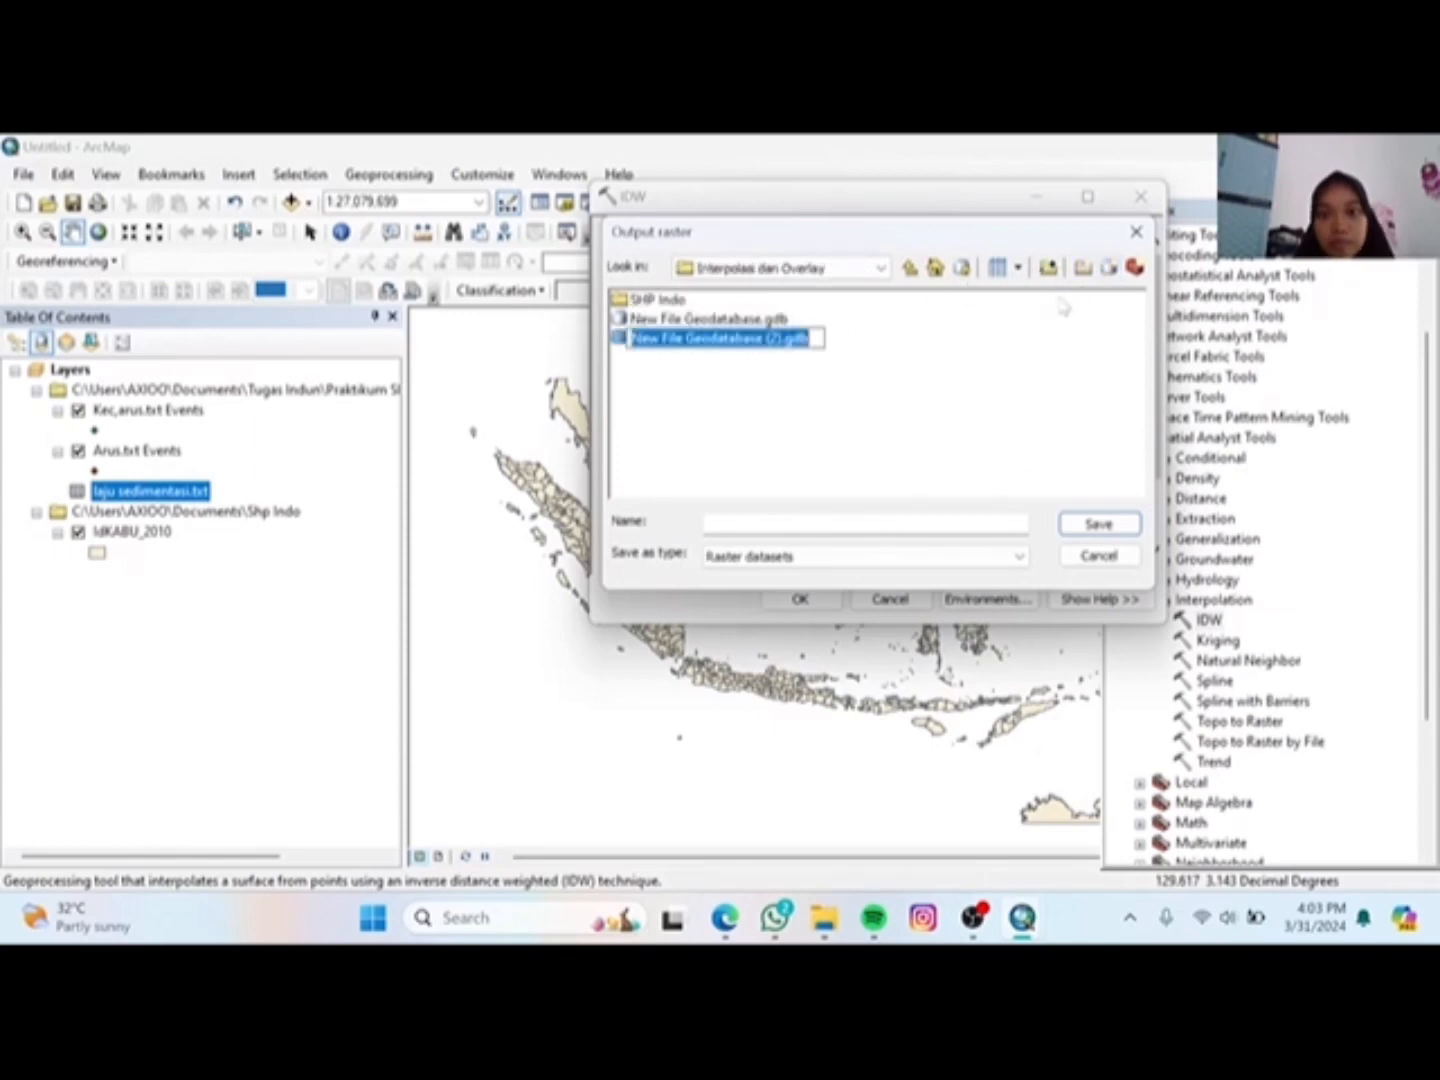
text(inte)
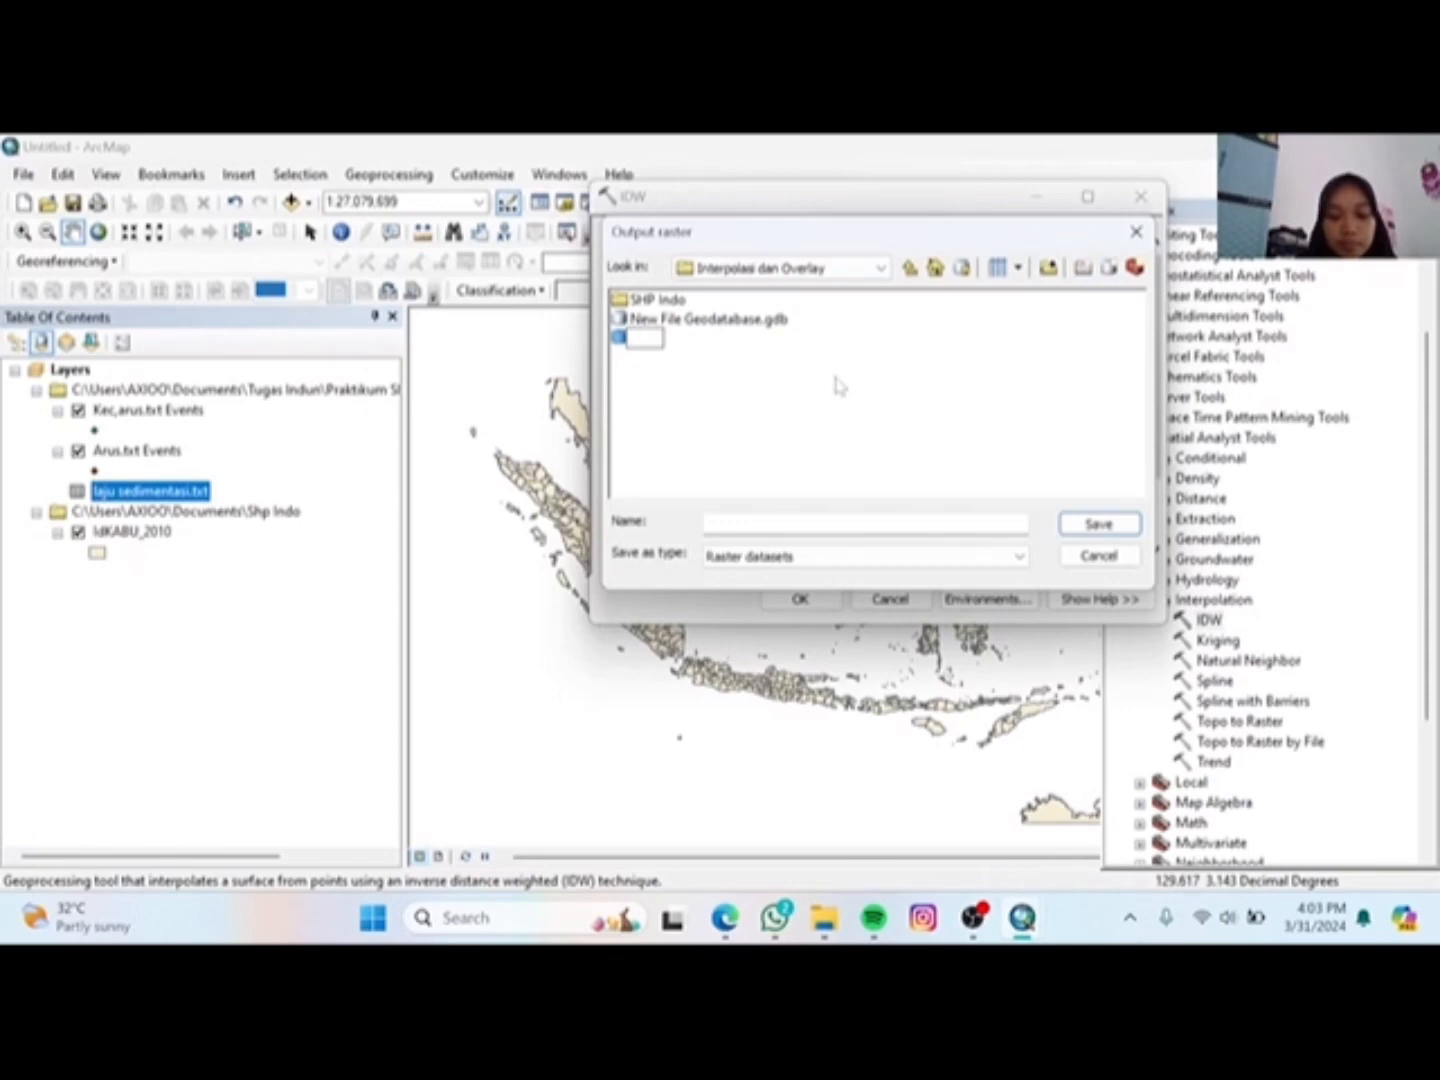
text(rpolasi)
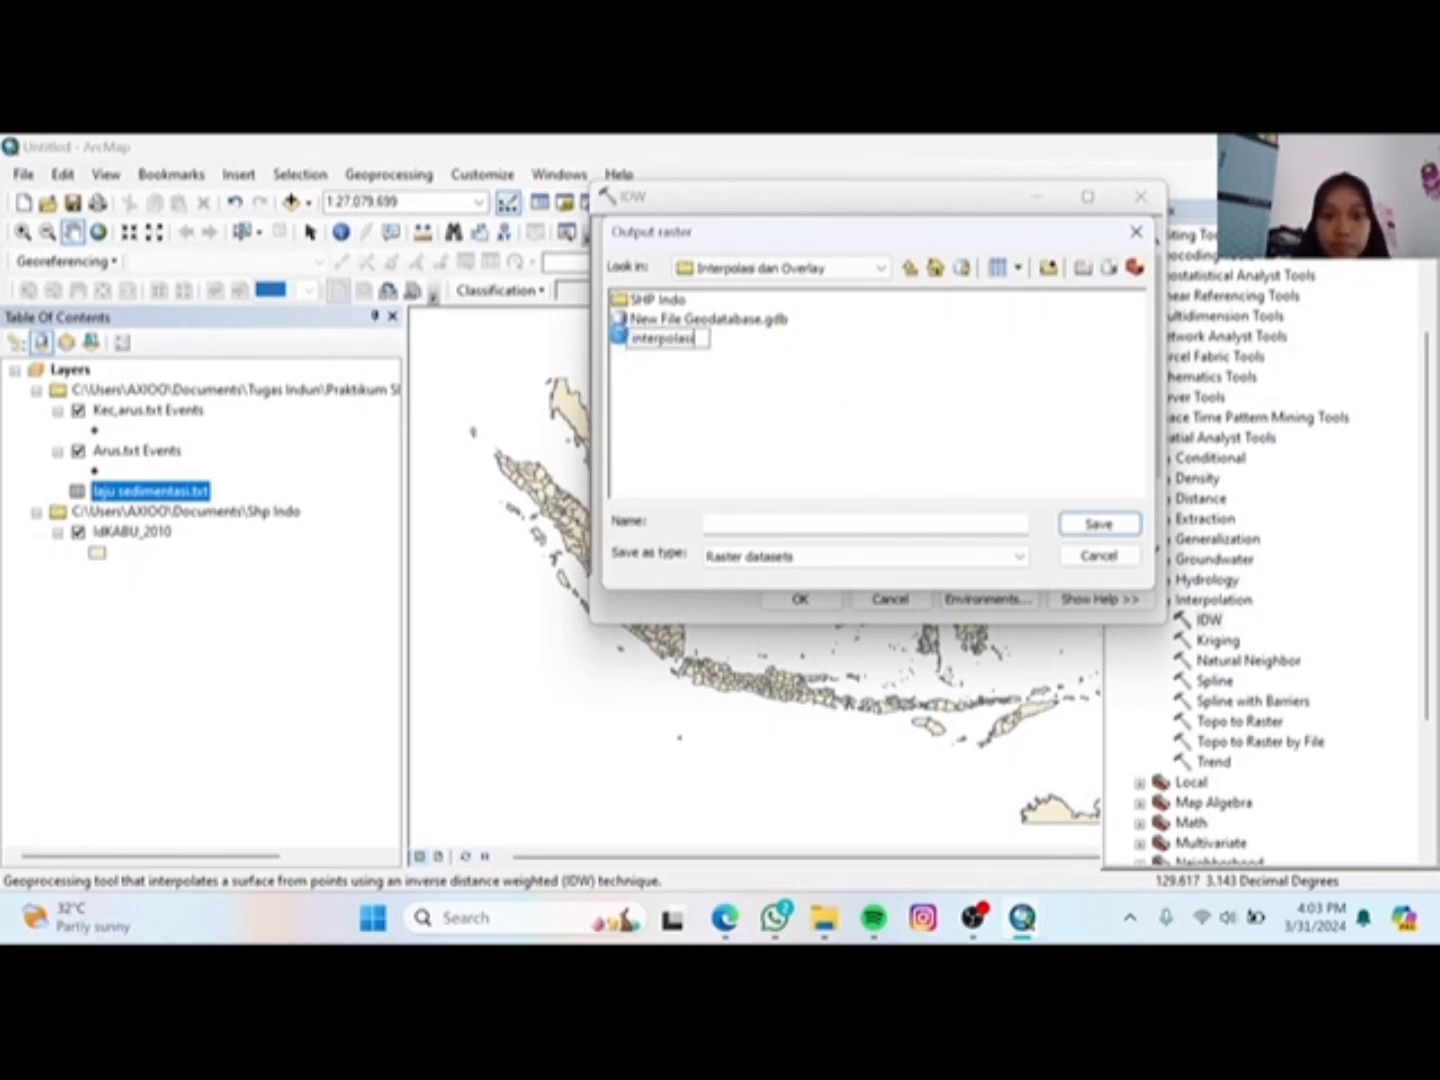
double_click(640, 320)
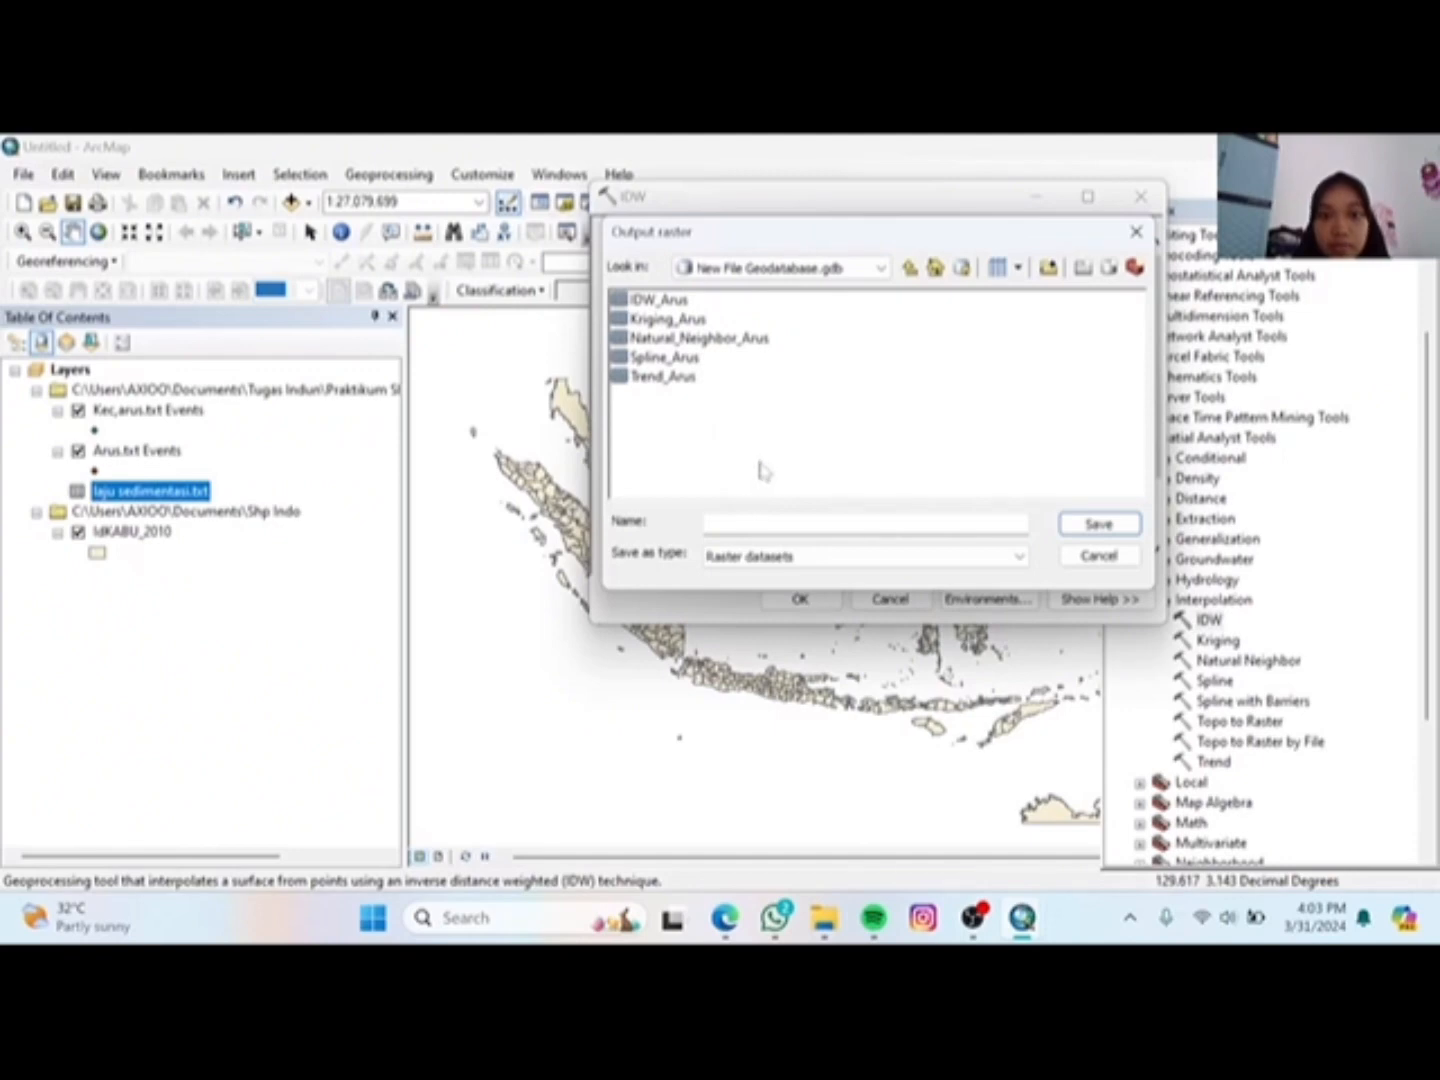
click(908, 267)
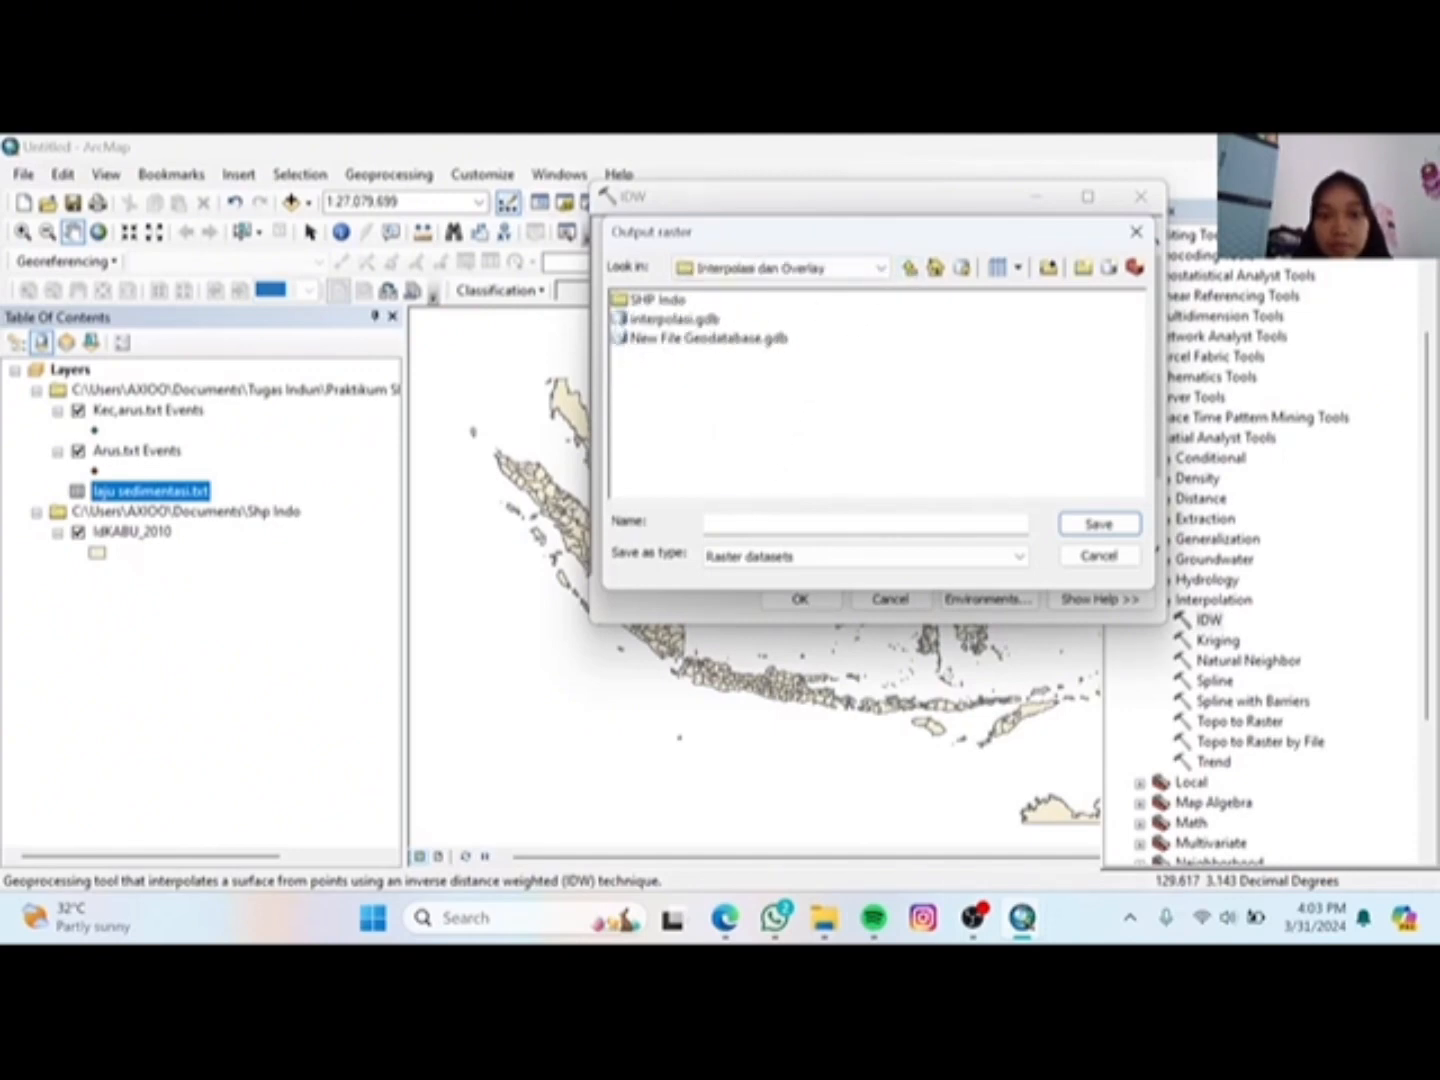
Step: Save the output raster as IDW in interpolasi.gdb and run the IDW interpolation
double_click(674, 319)
click(713, 522)
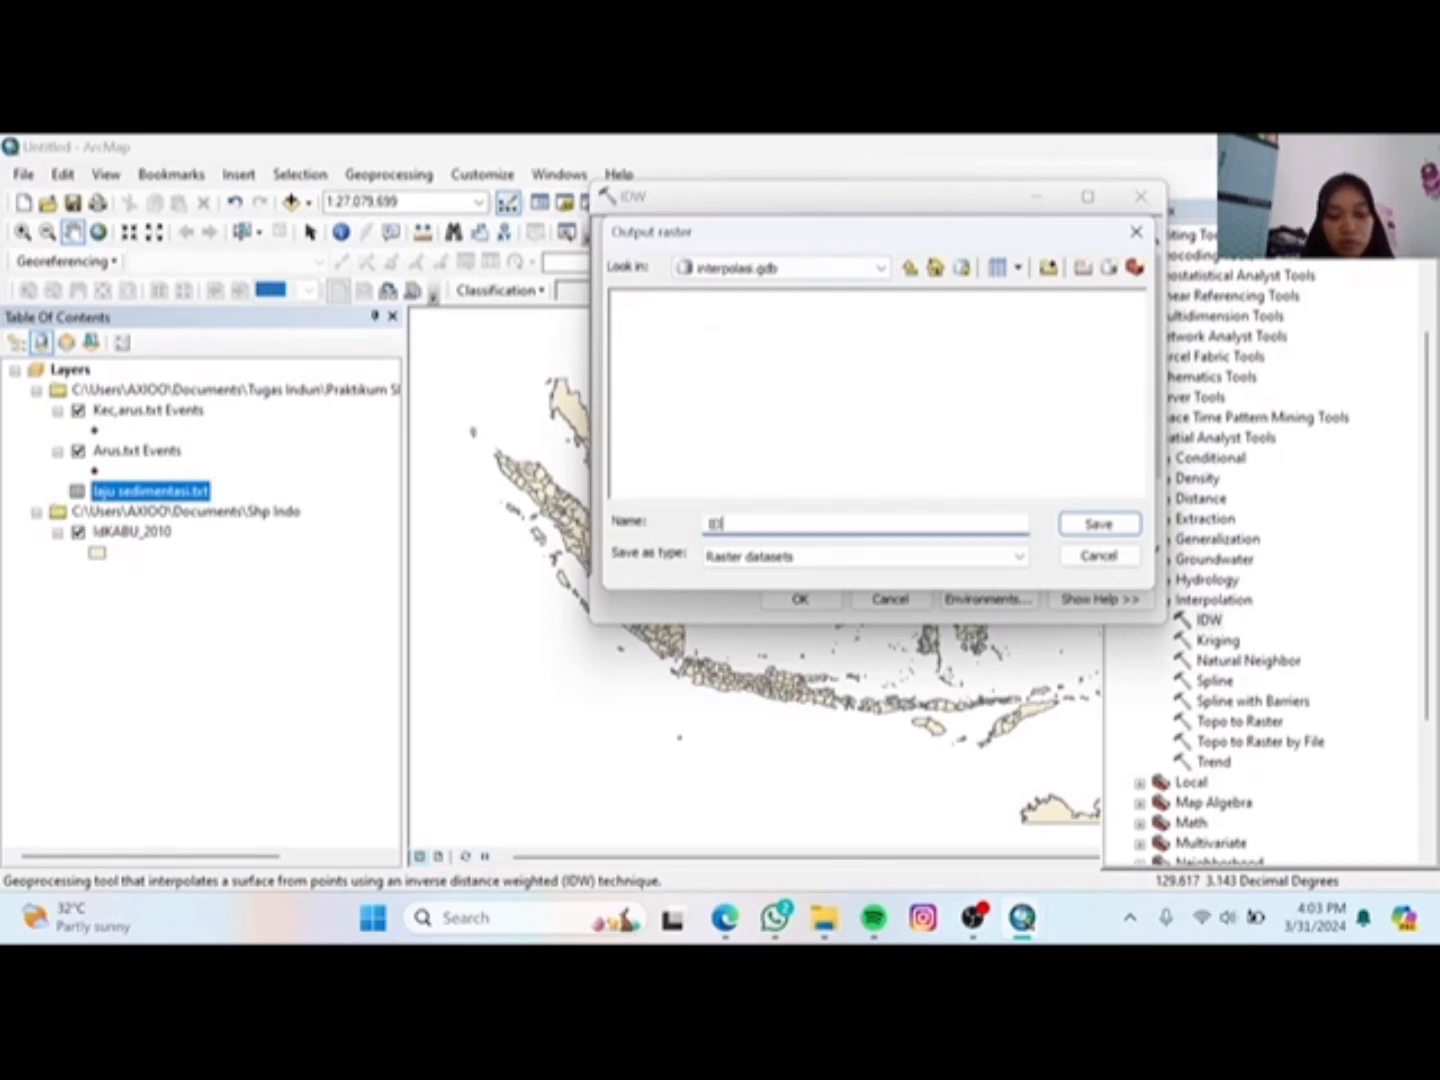
text(IDW)
click(1099, 524)
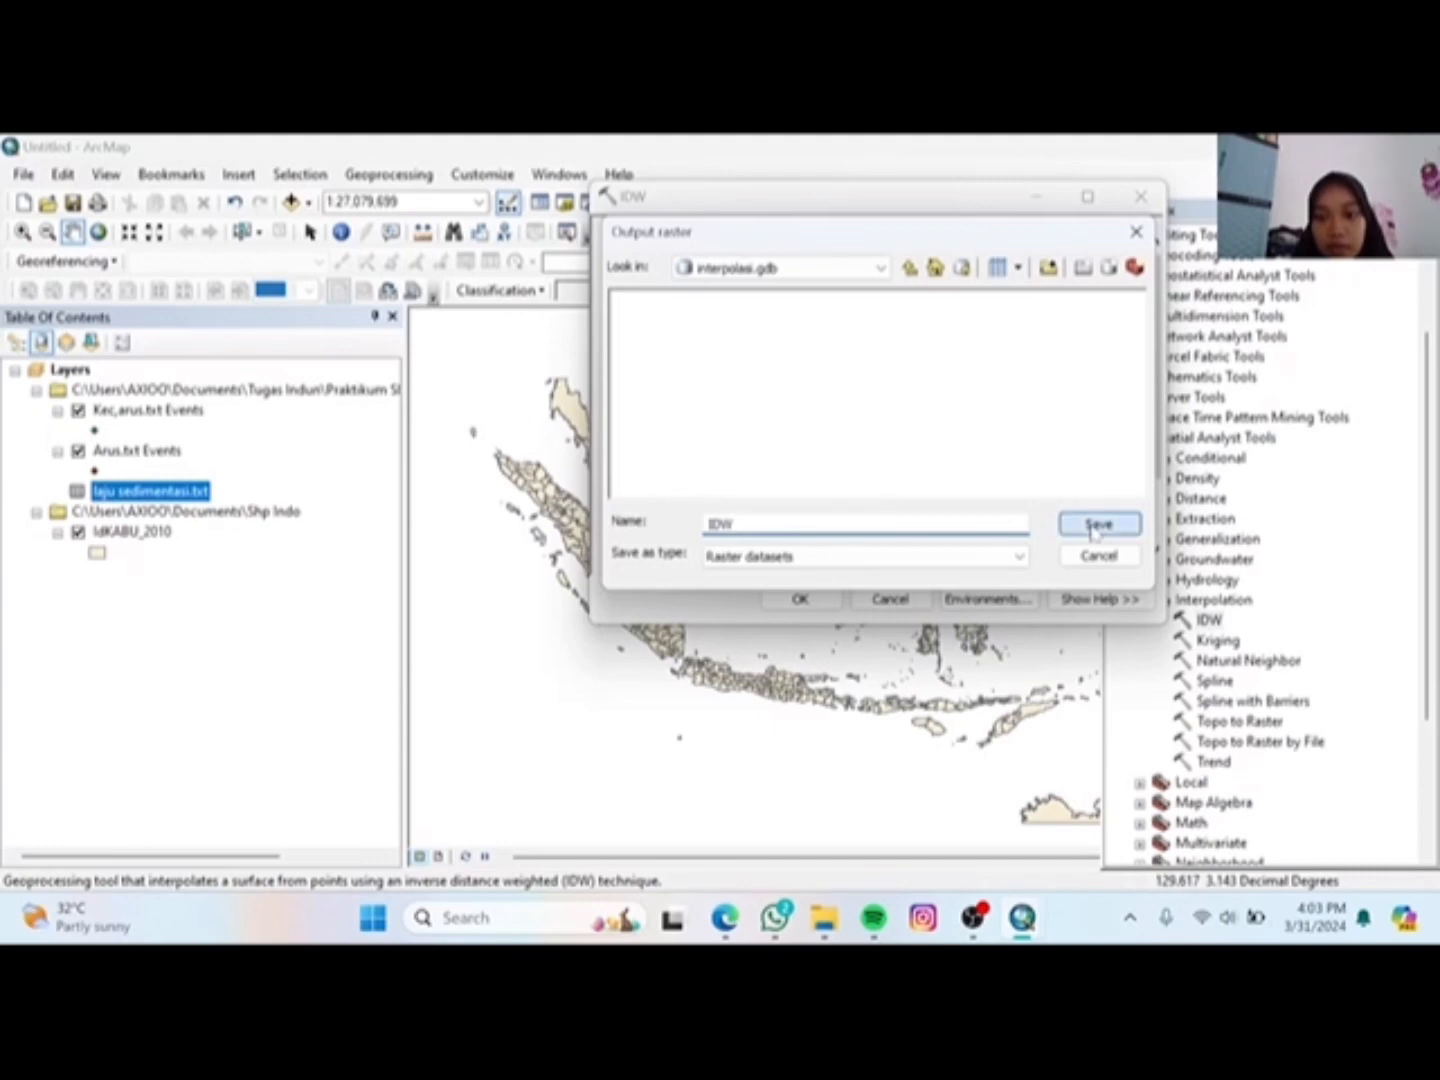
click(801, 599)
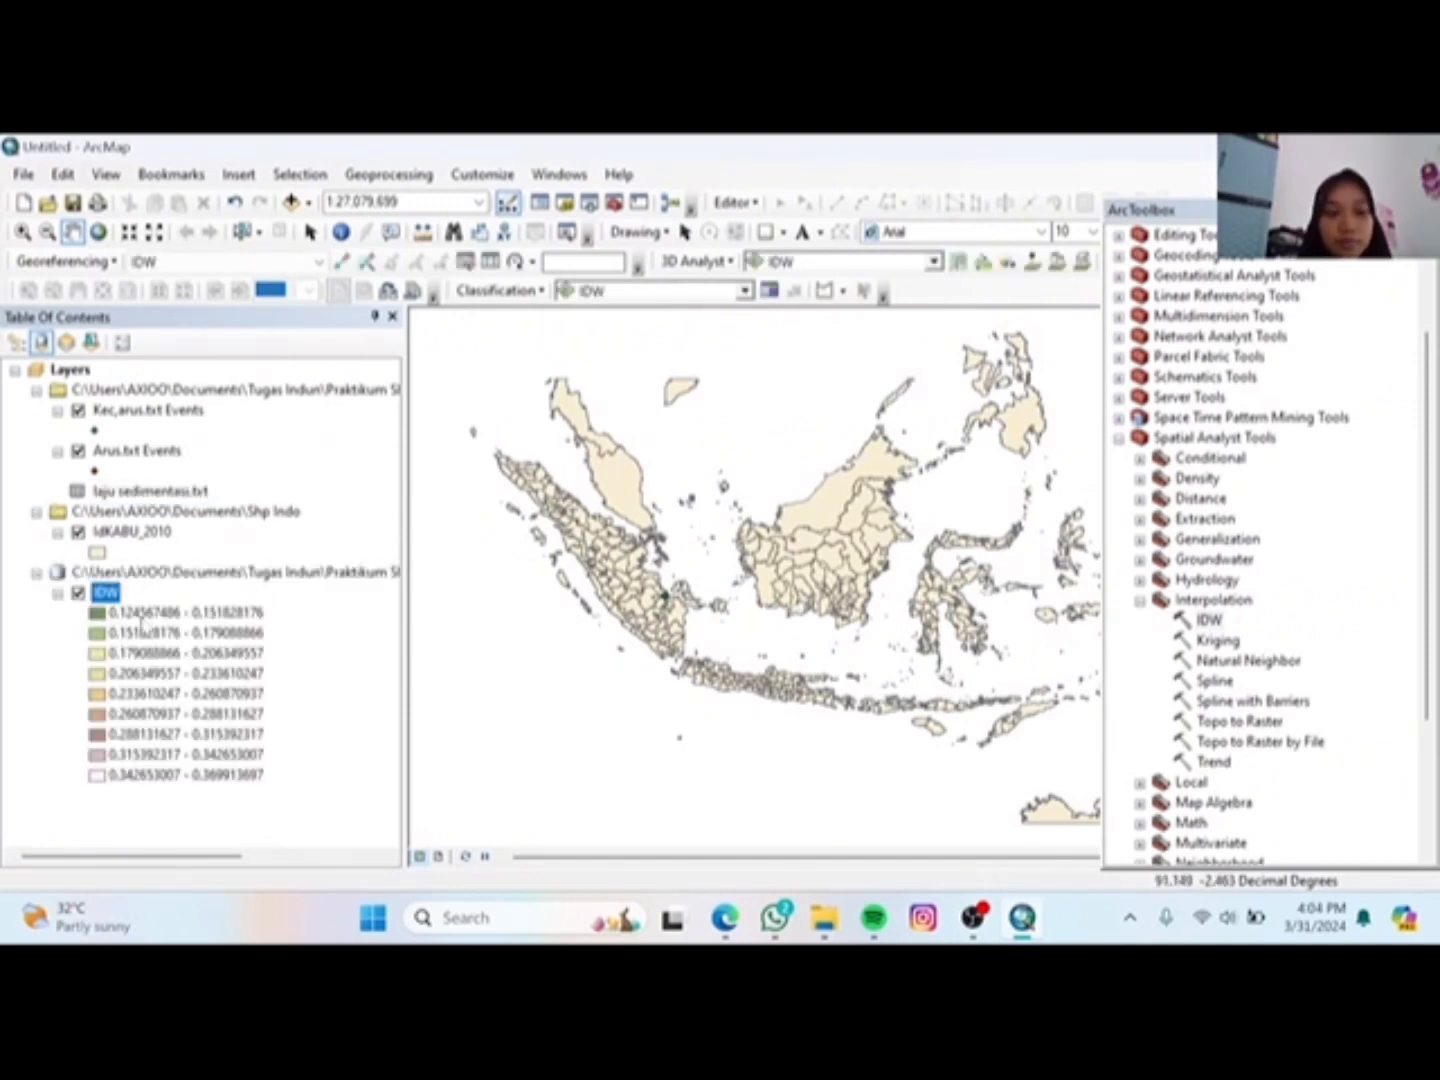
Step: Examine the IDW raster and its sample points along the coast on the map
scroll(665, 605, up, 8)
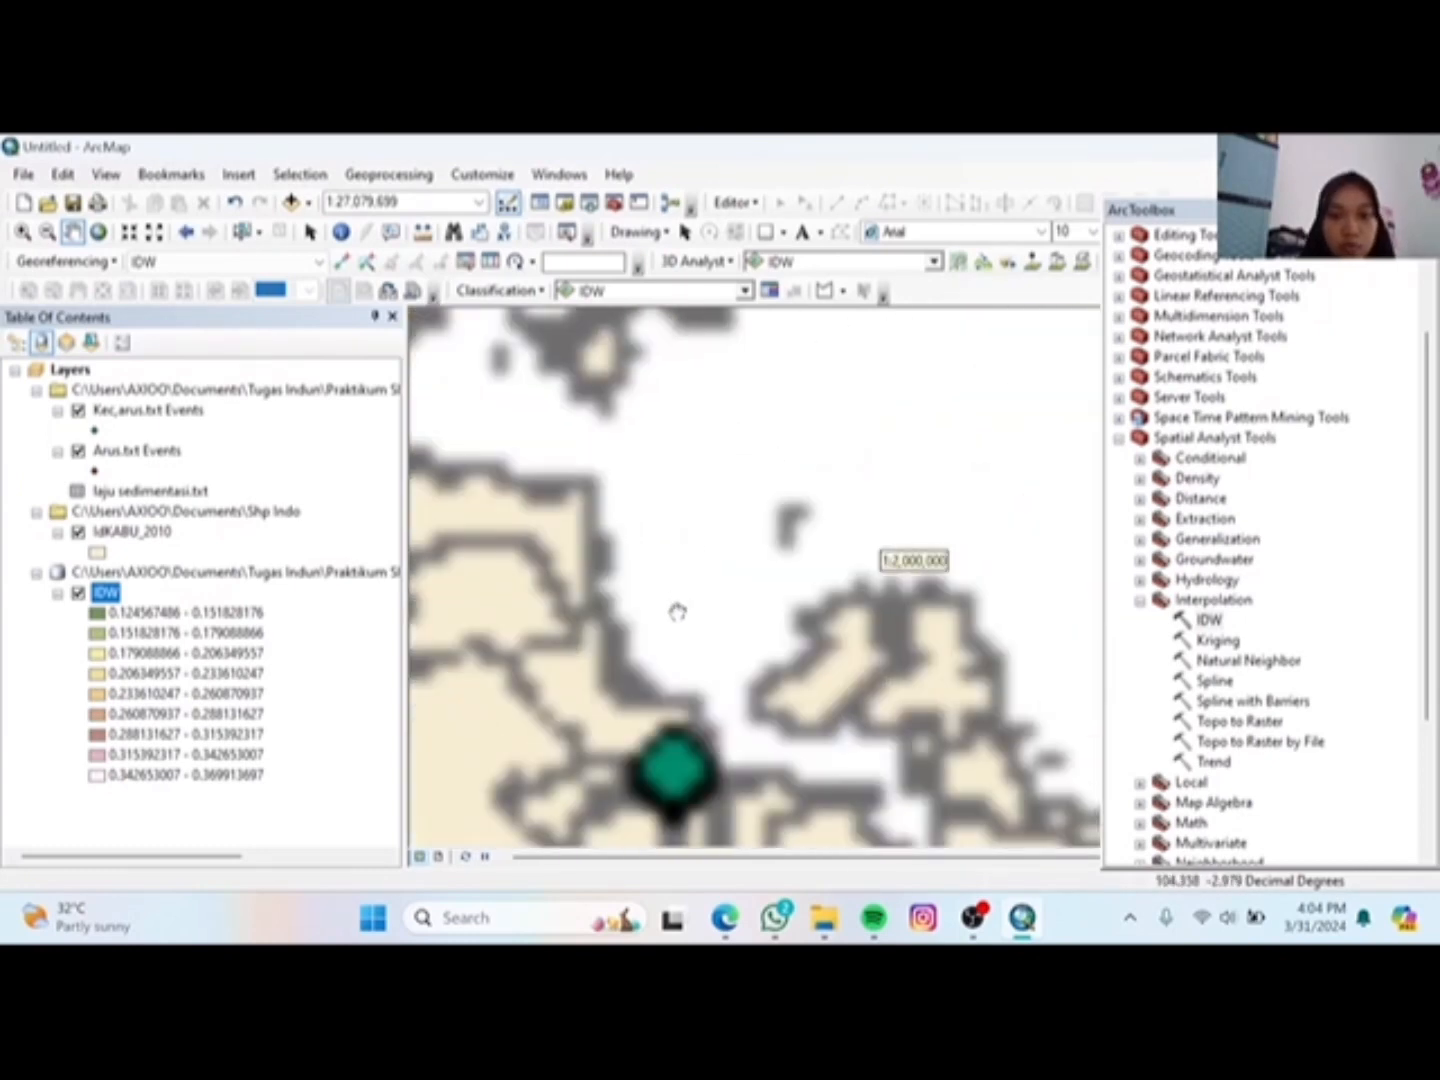
scroll(744, 744, up, 8)
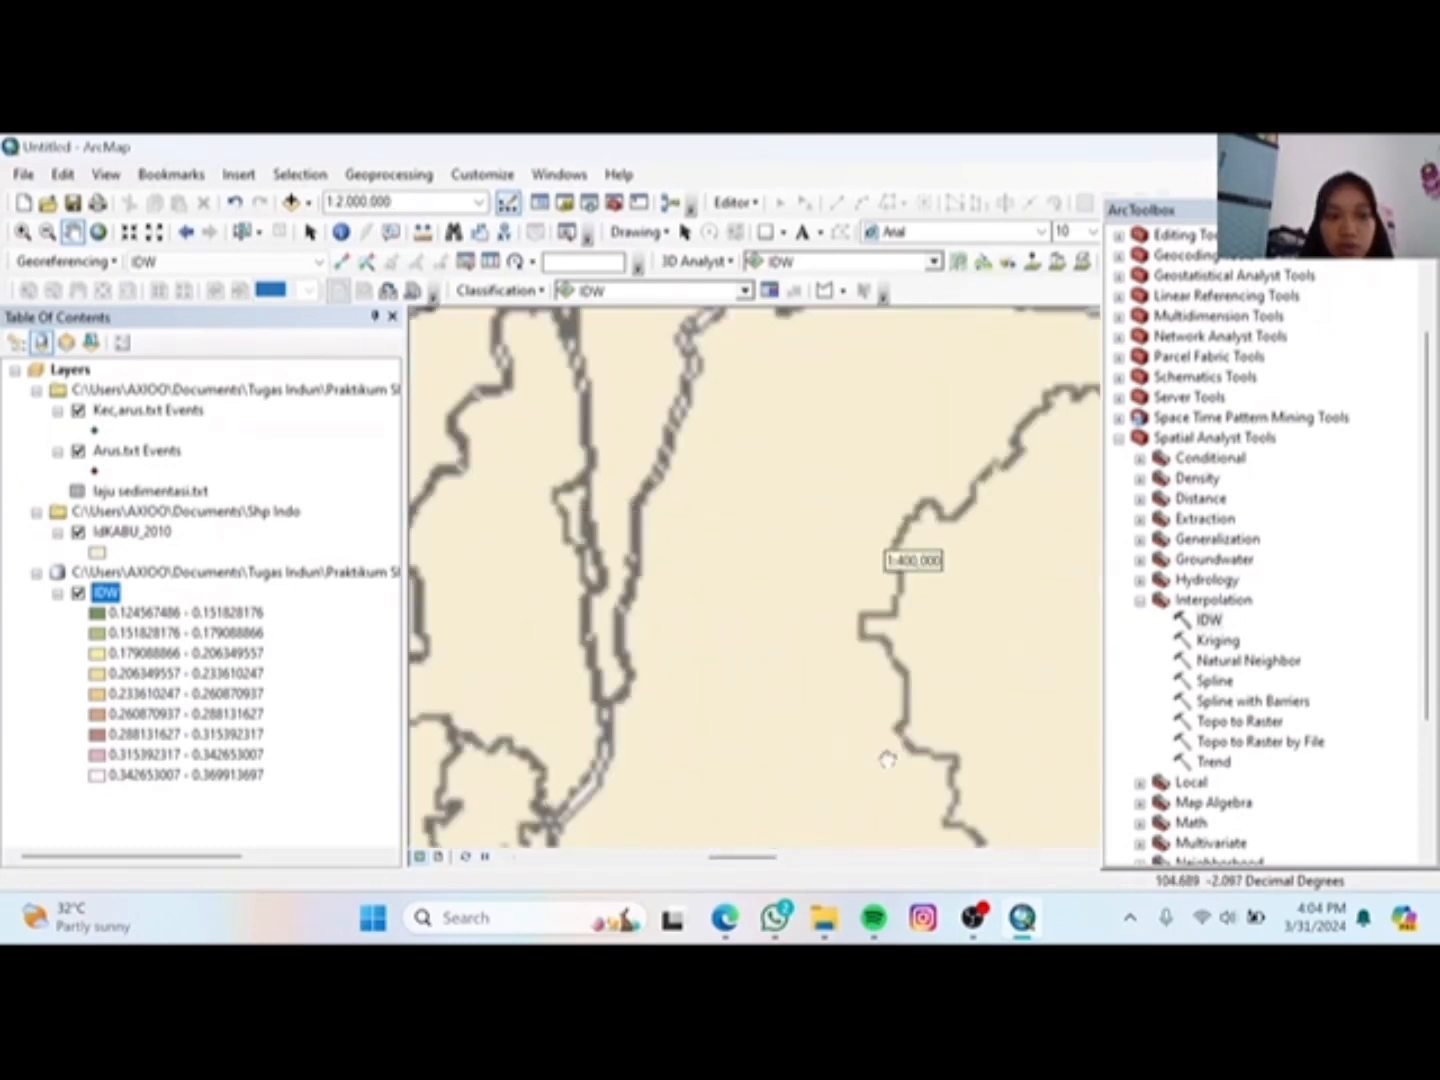
scroll(765, 735, up, 4)
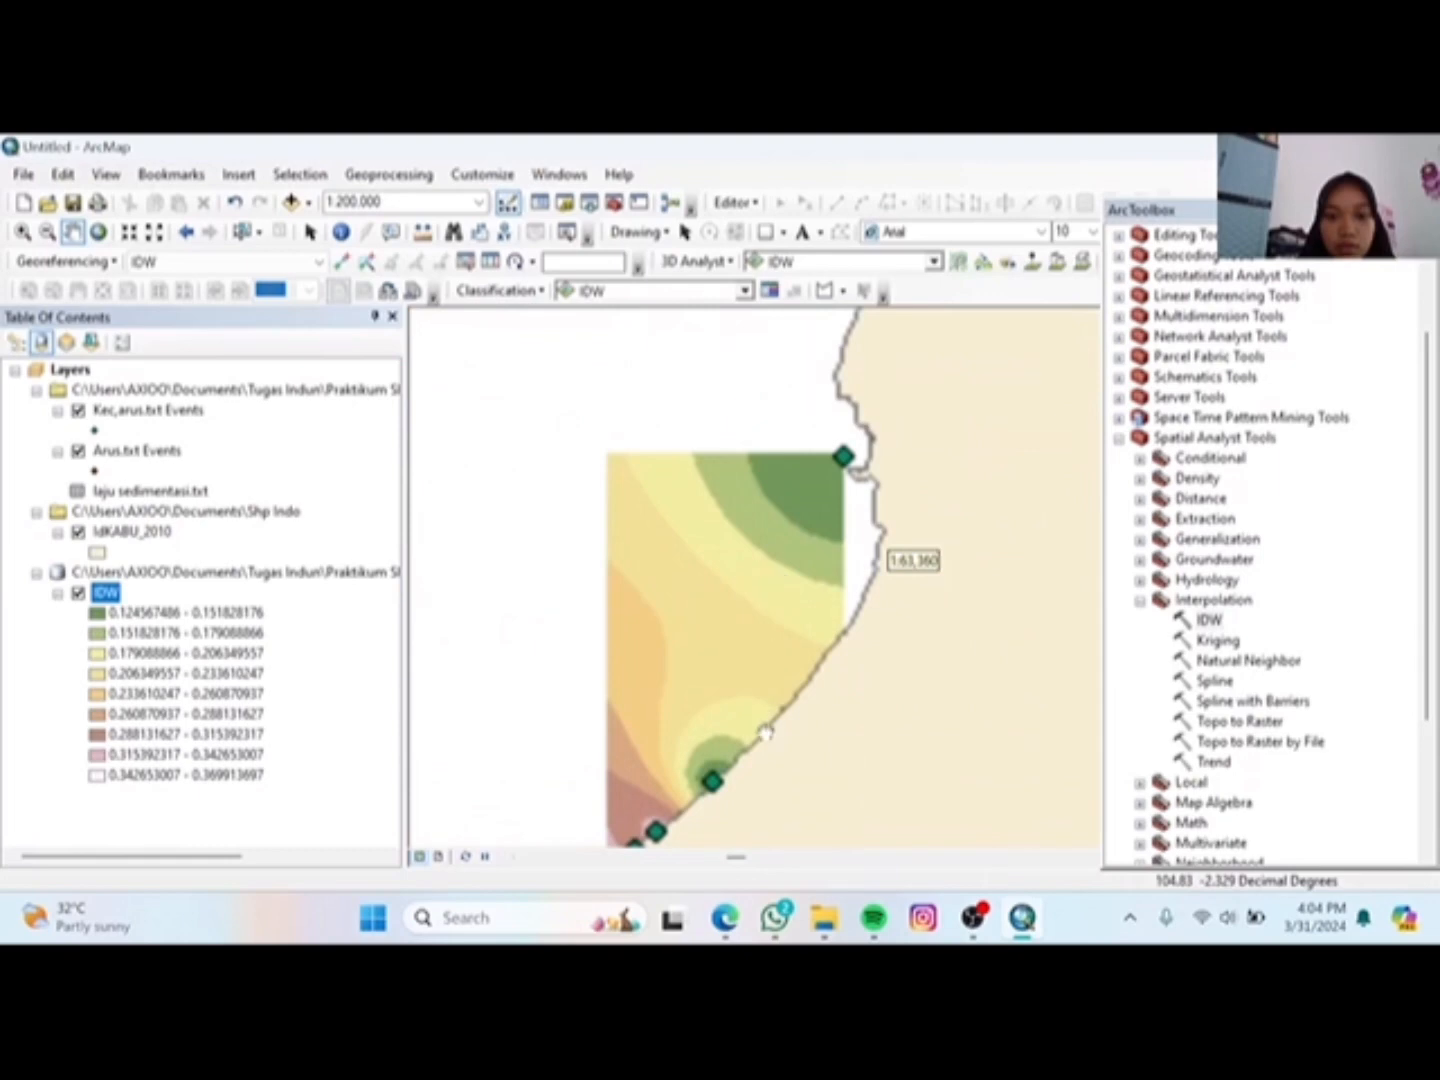
scroll(852, 530, down, 2)
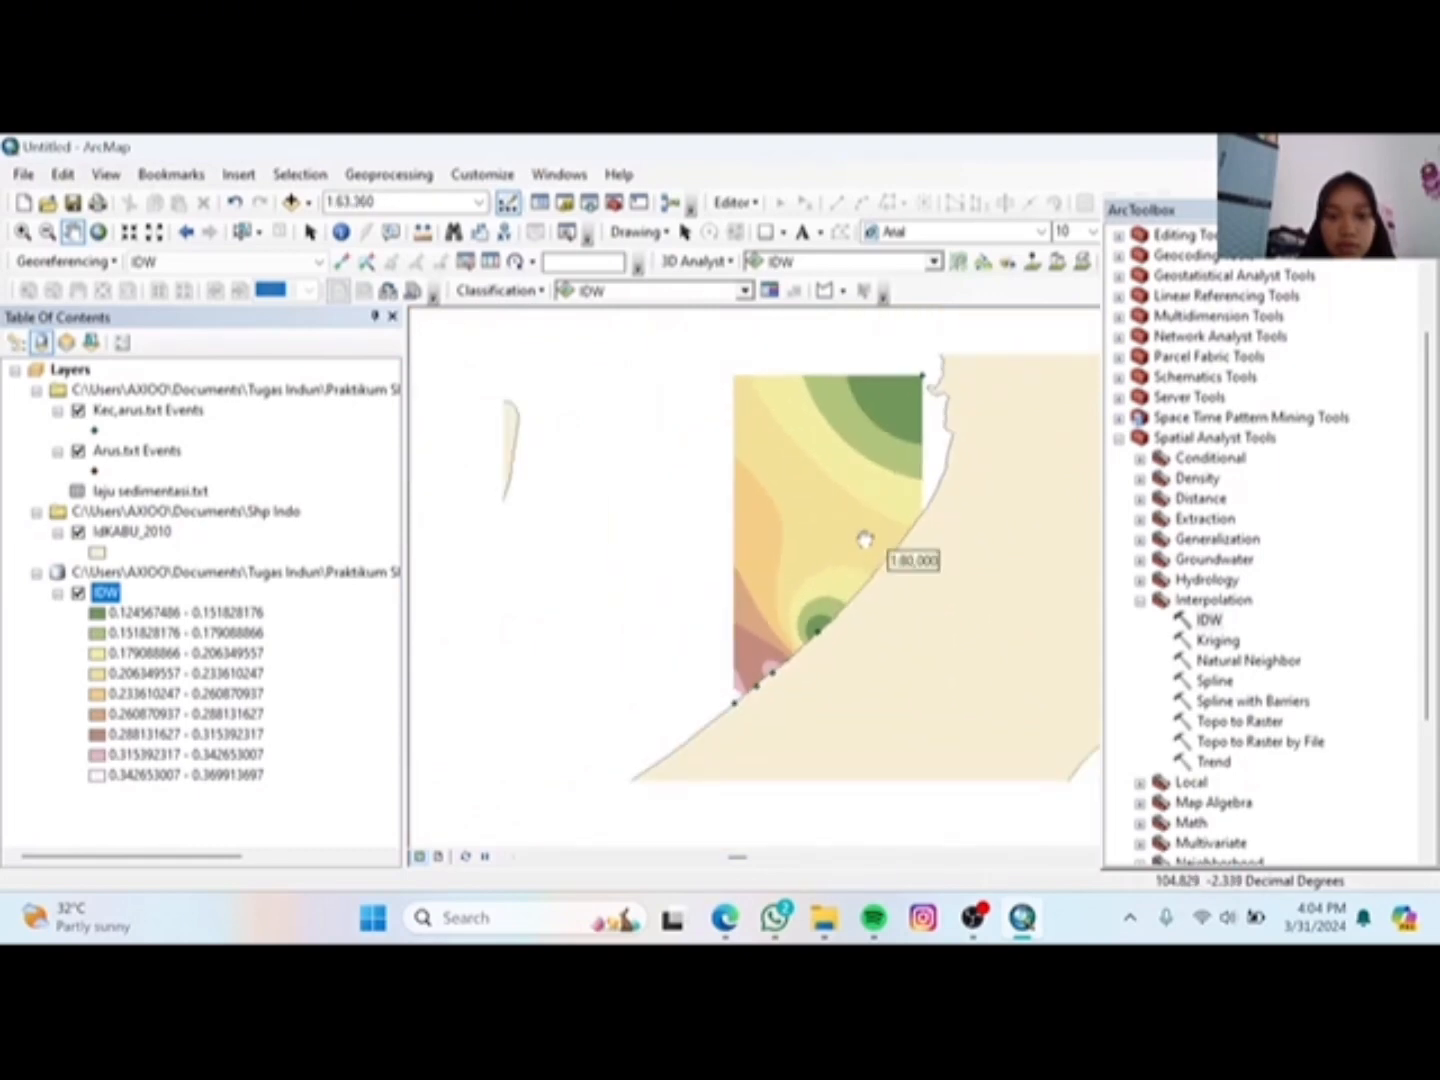
drag(877, 538, 834, 600)
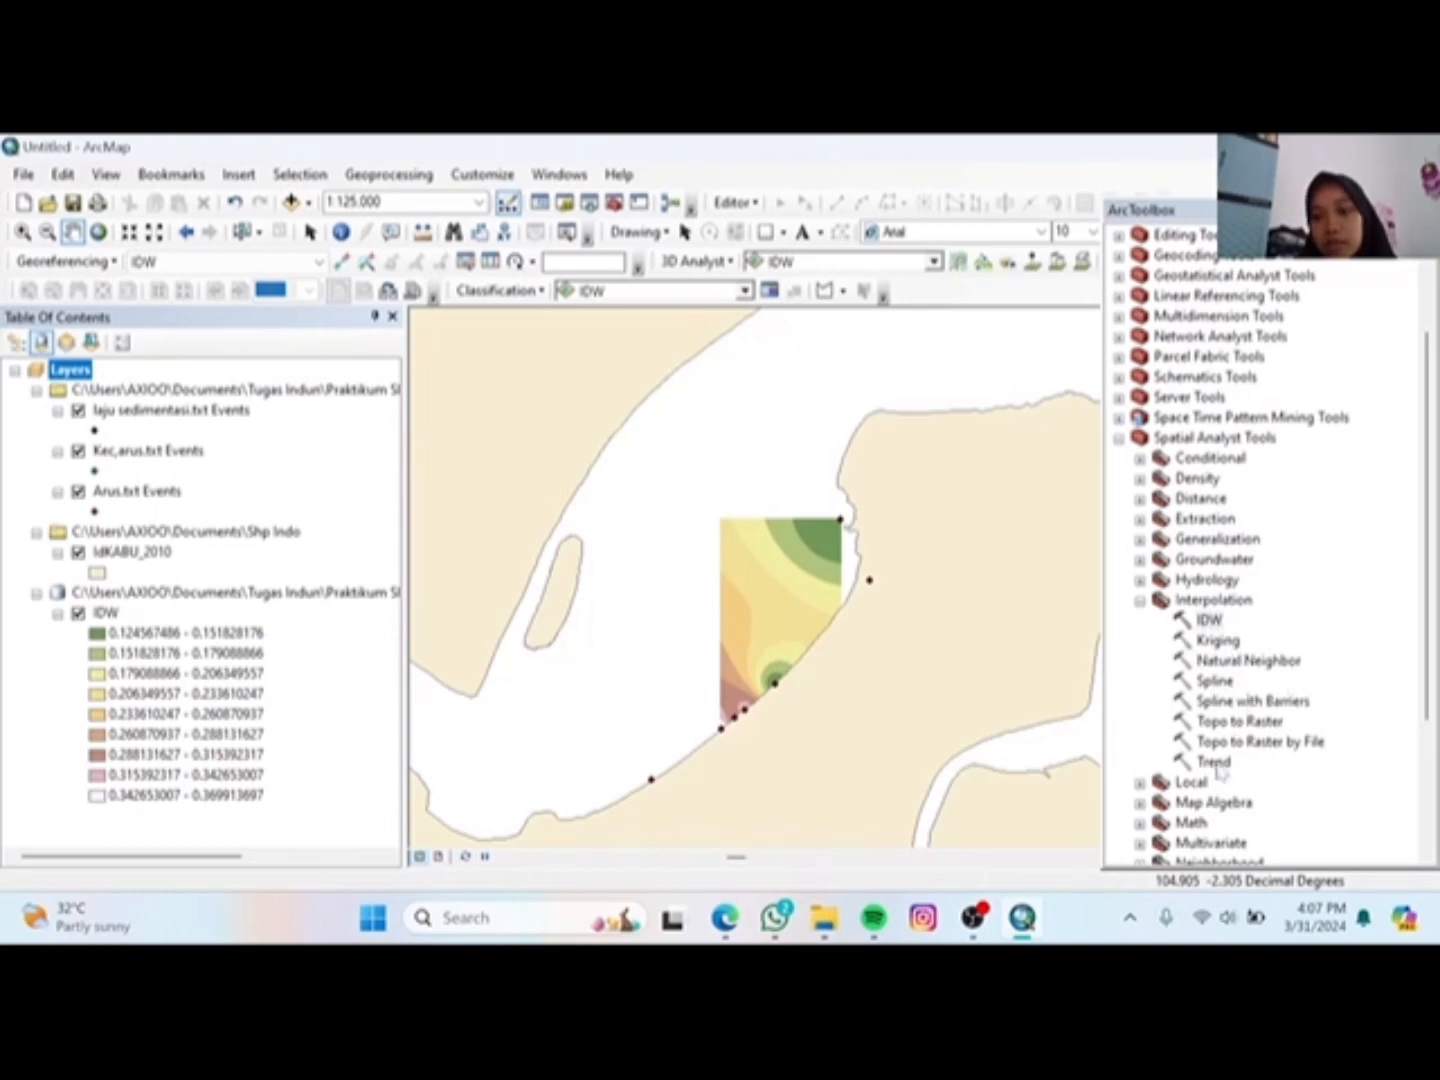
Step: Open the Kriging tool with Kec,arus.txt Events as input point features and Kecepatan as the Z value field
double_click(1218, 641)
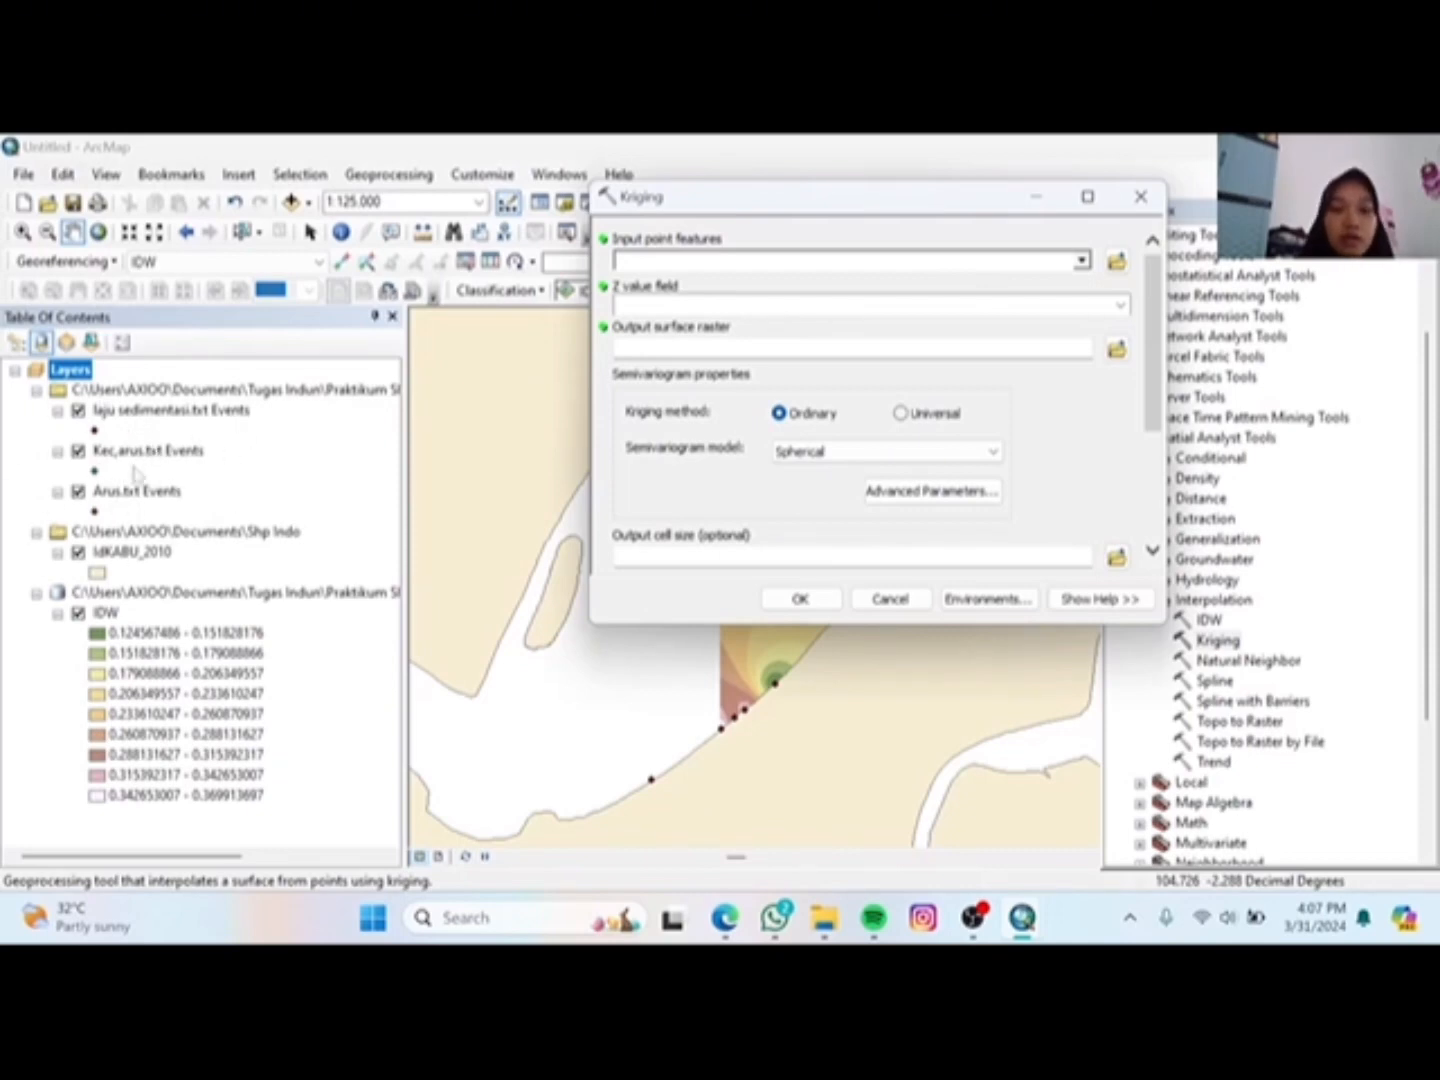
click(1081, 262)
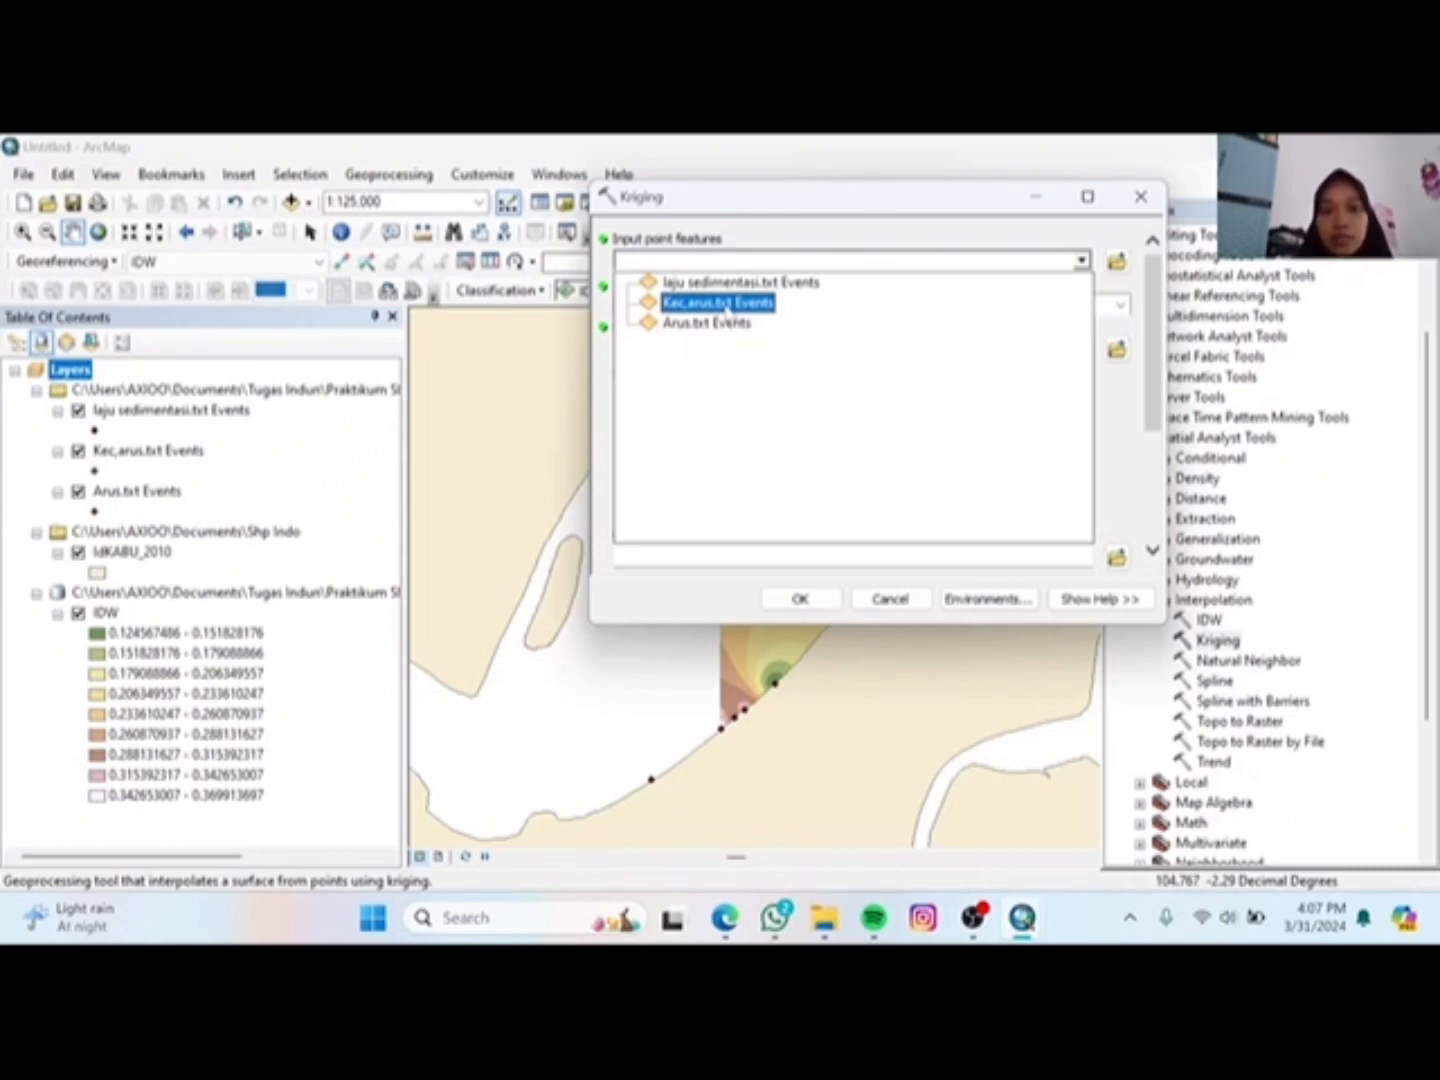
click(725, 305)
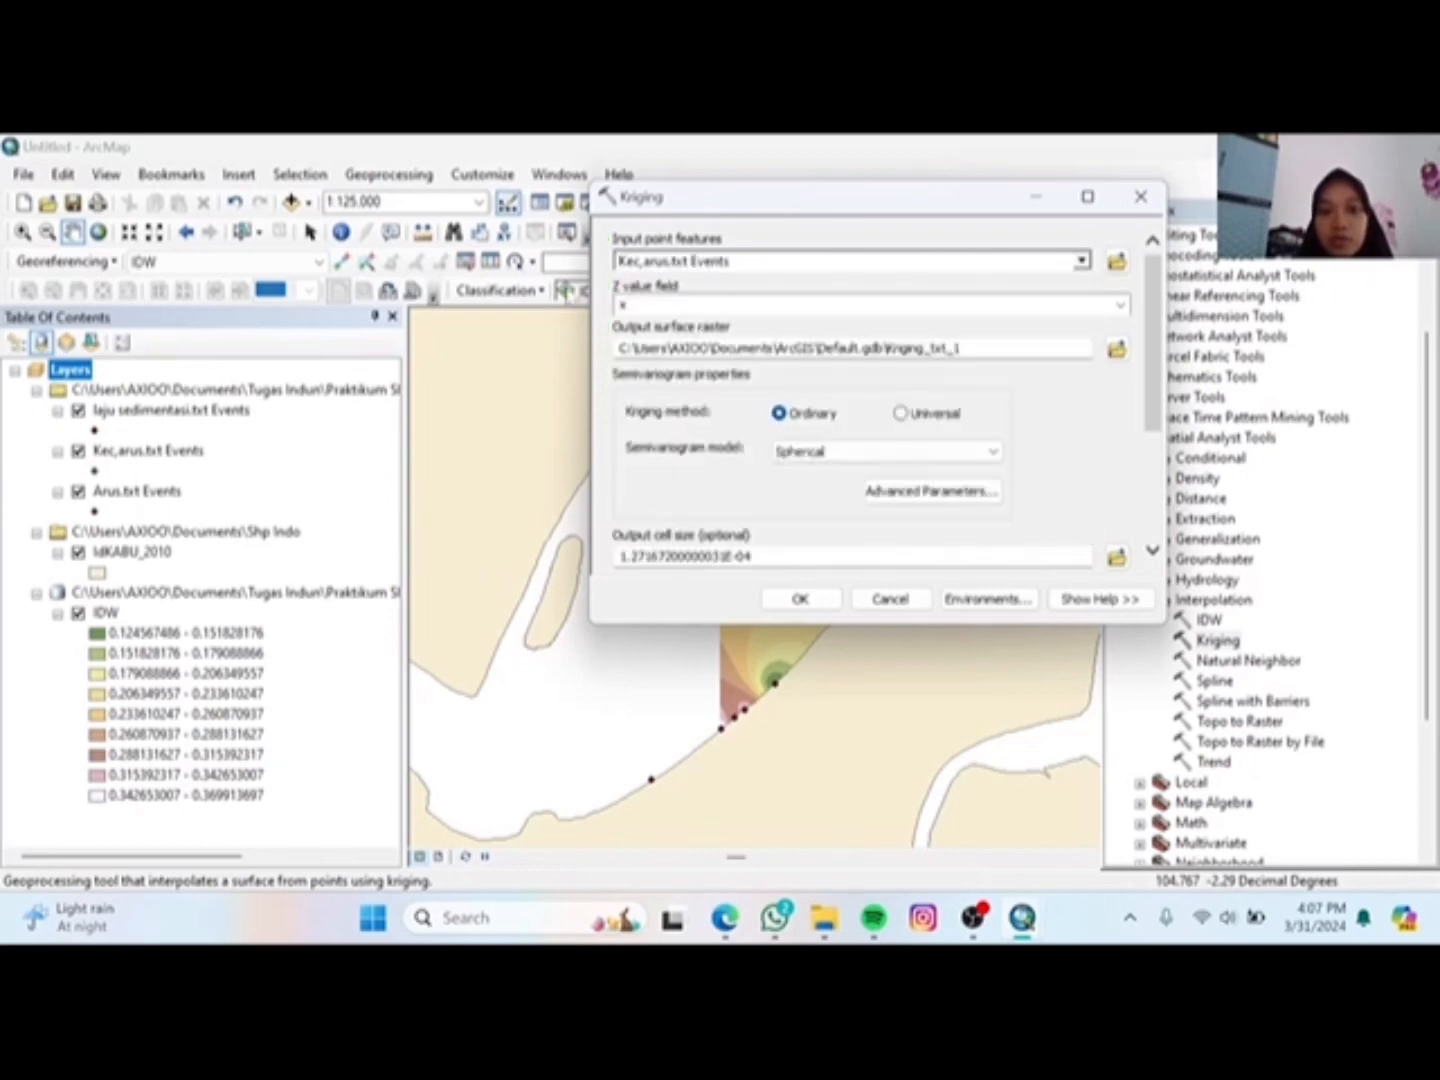
click(1121, 305)
click(734, 388)
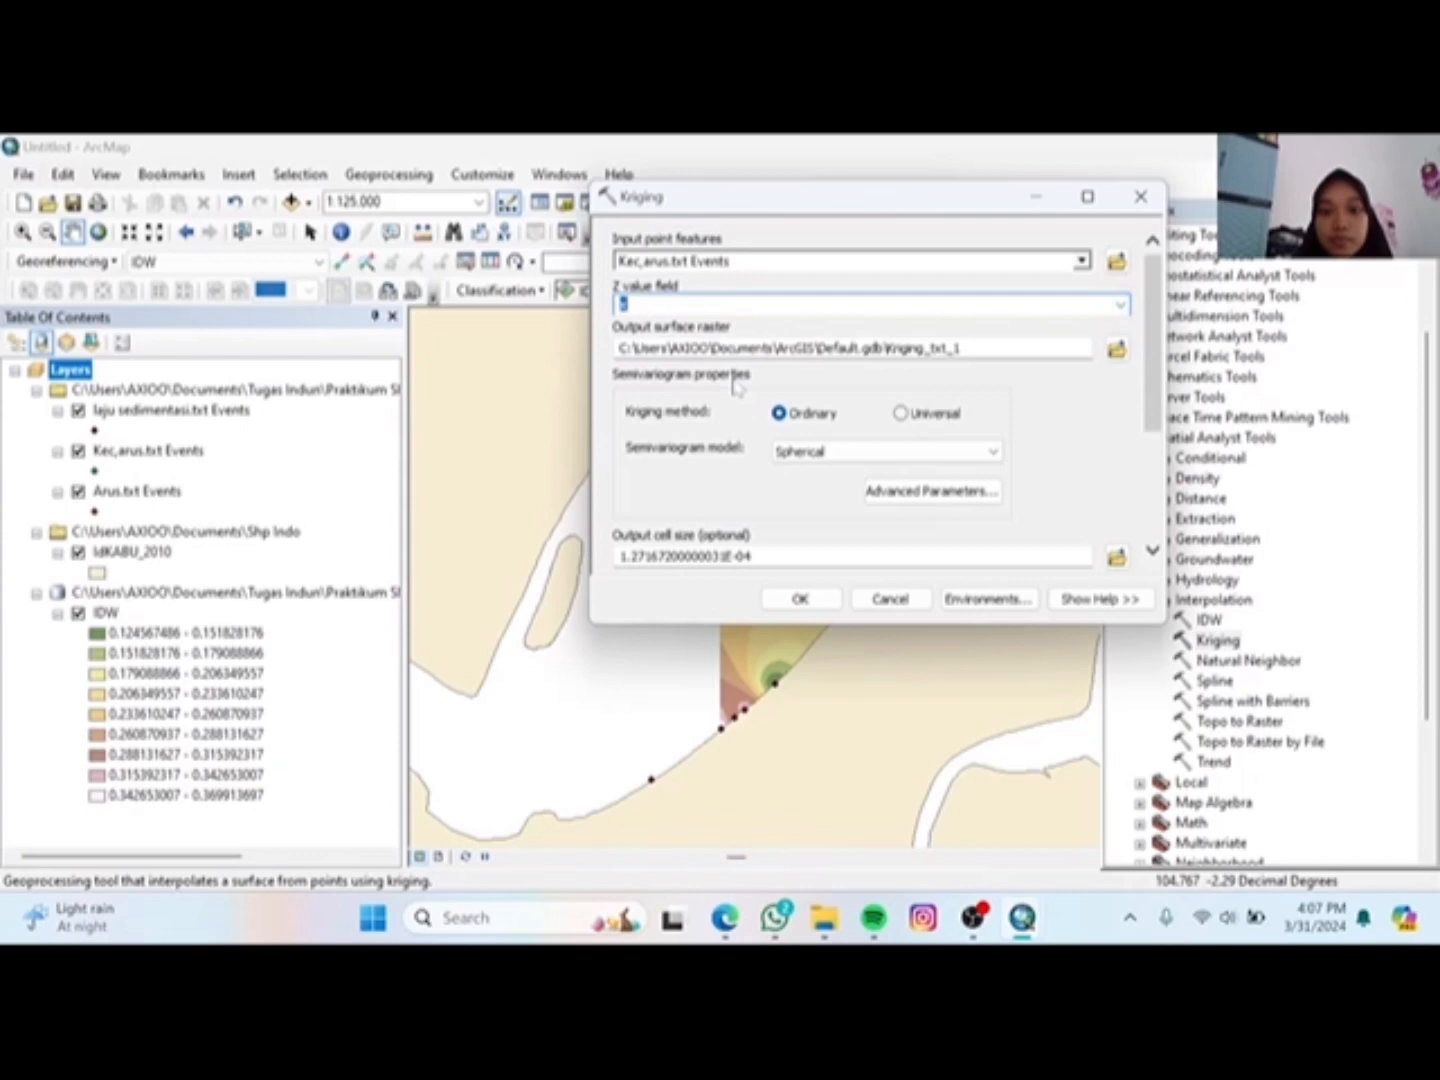
click(1121, 305)
click(790, 355)
click(1121, 305)
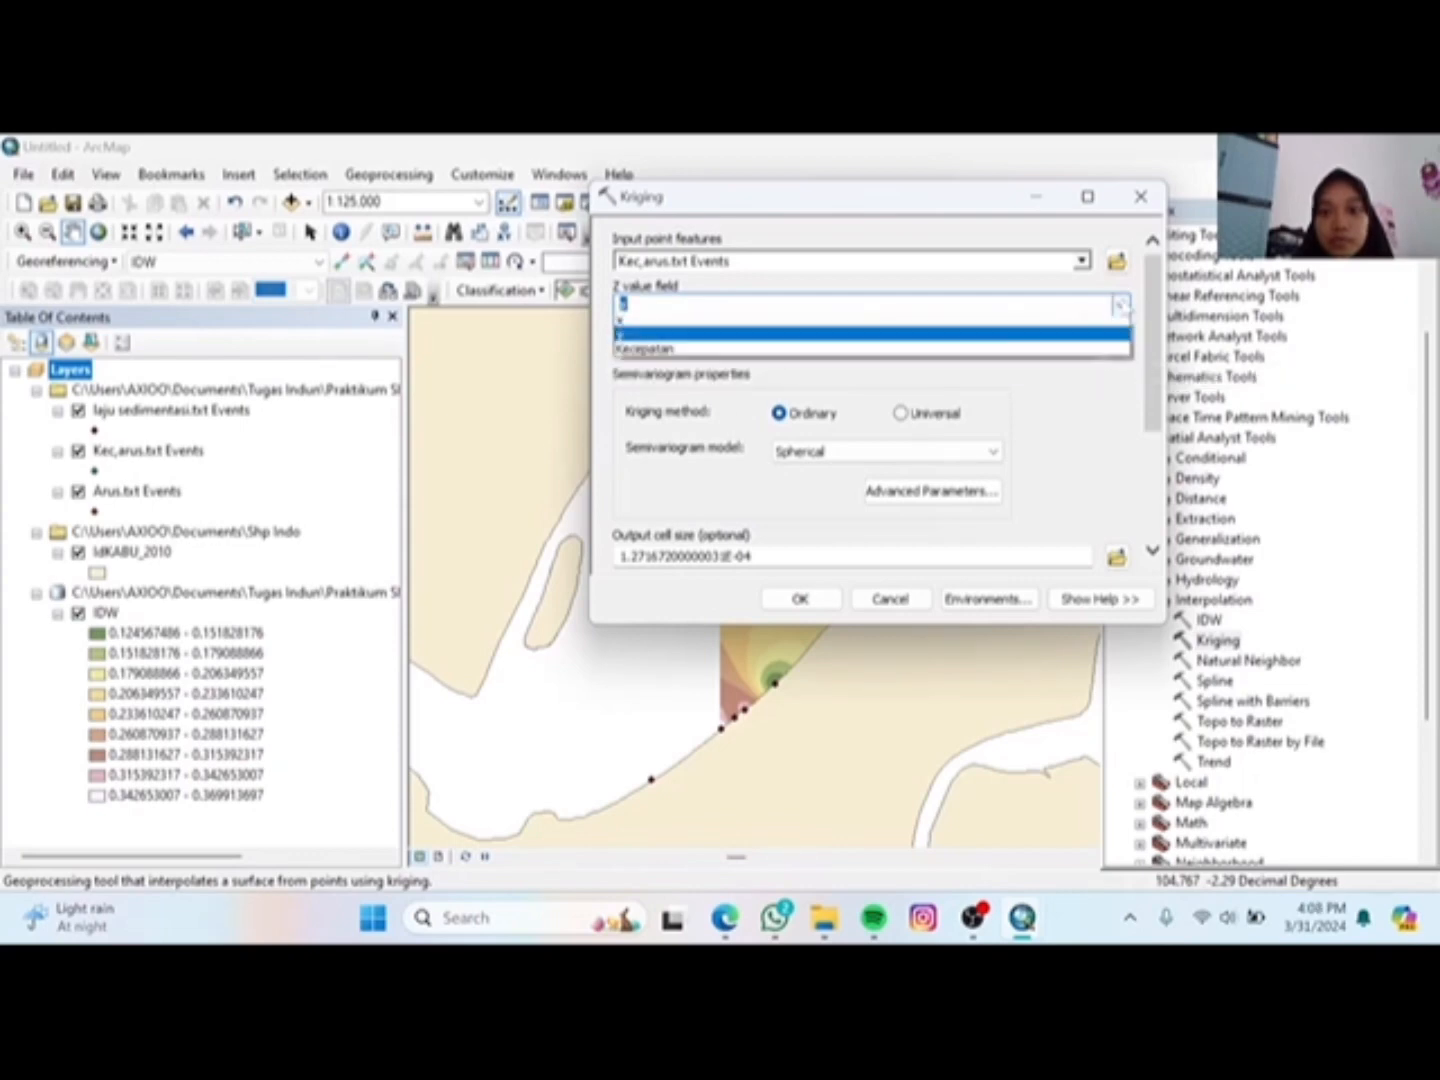
click(843, 370)
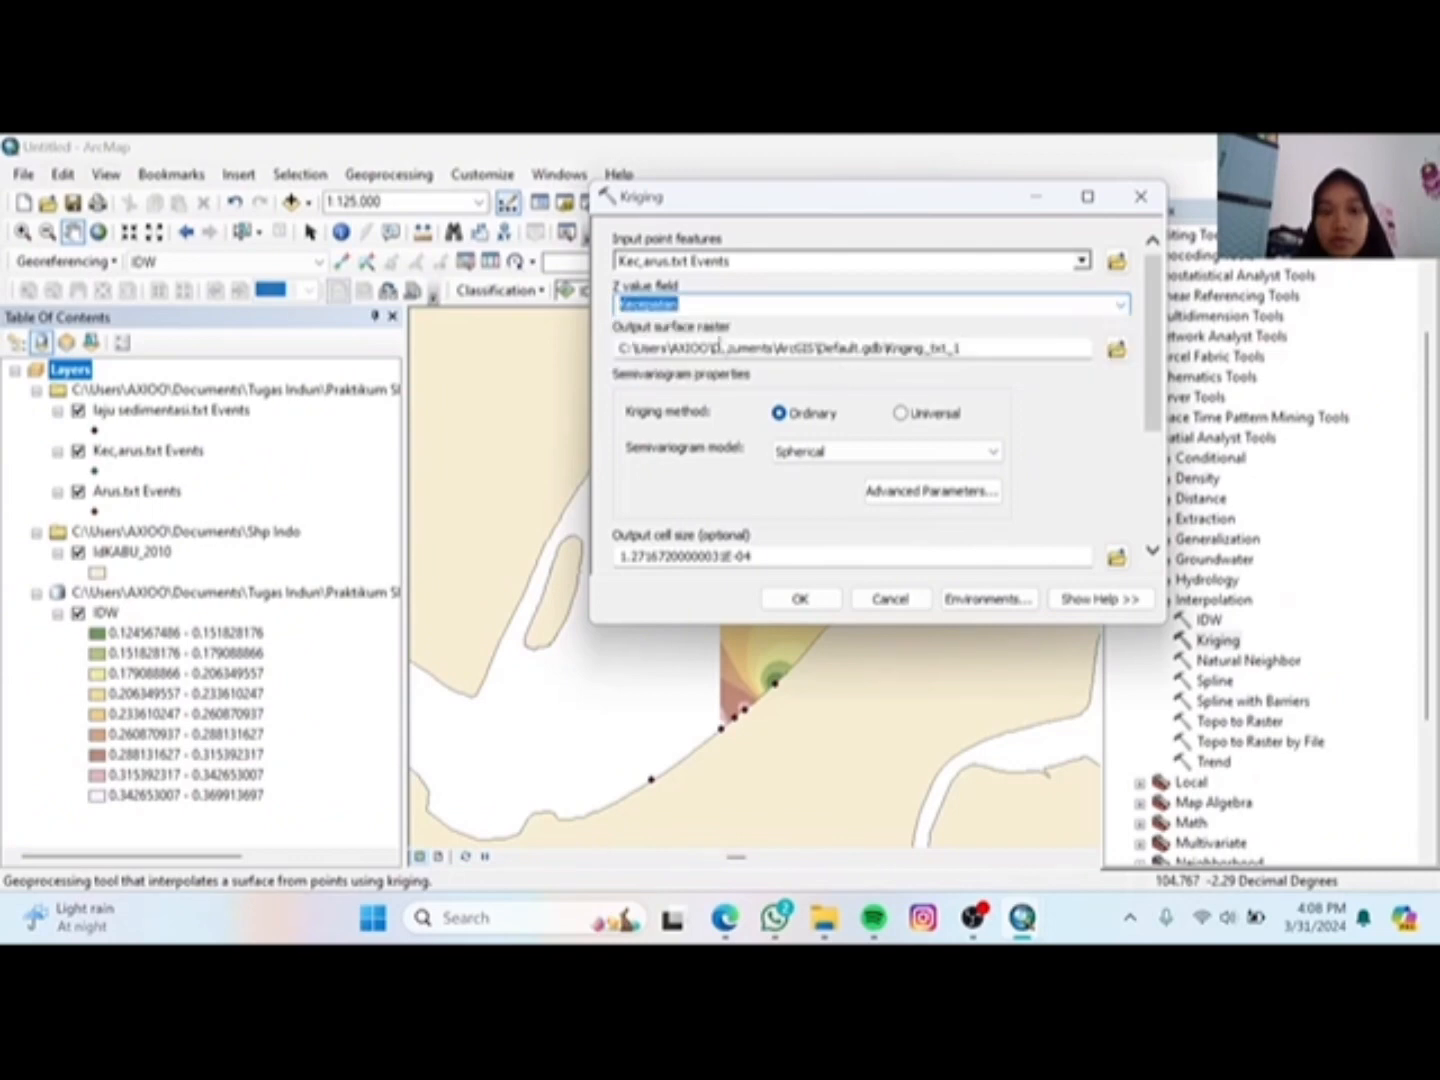
Step: Save the output surface raster as Kriging in interpolasi.gdb and run the ordinary kriging
click(1116, 349)
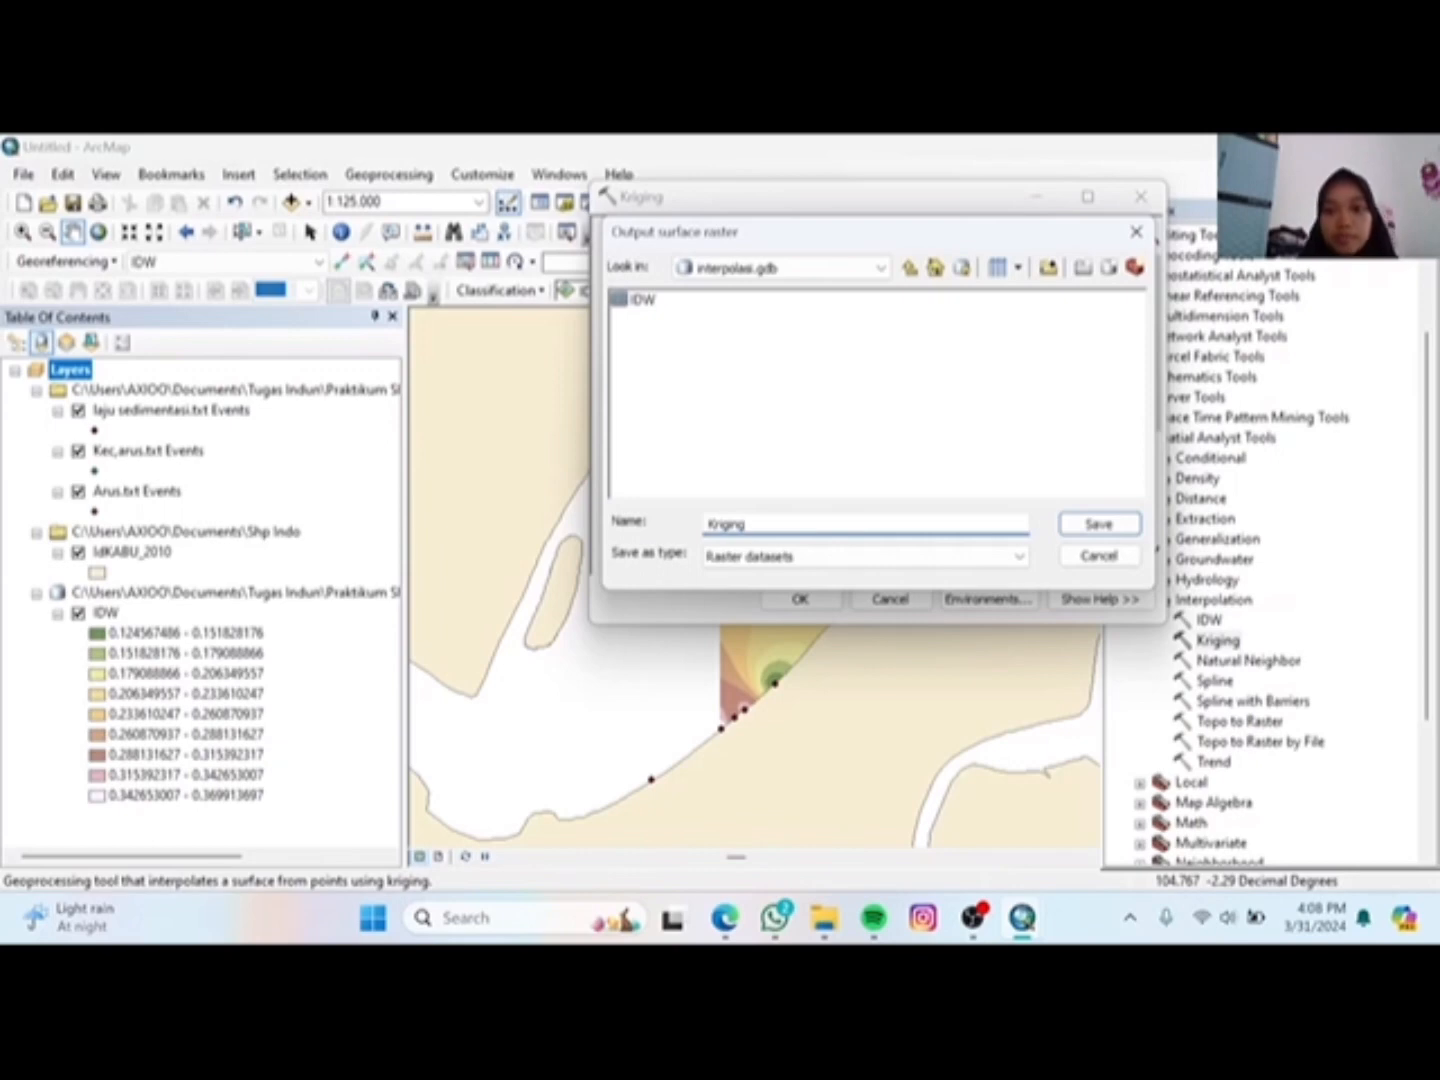
click(1090, 525)
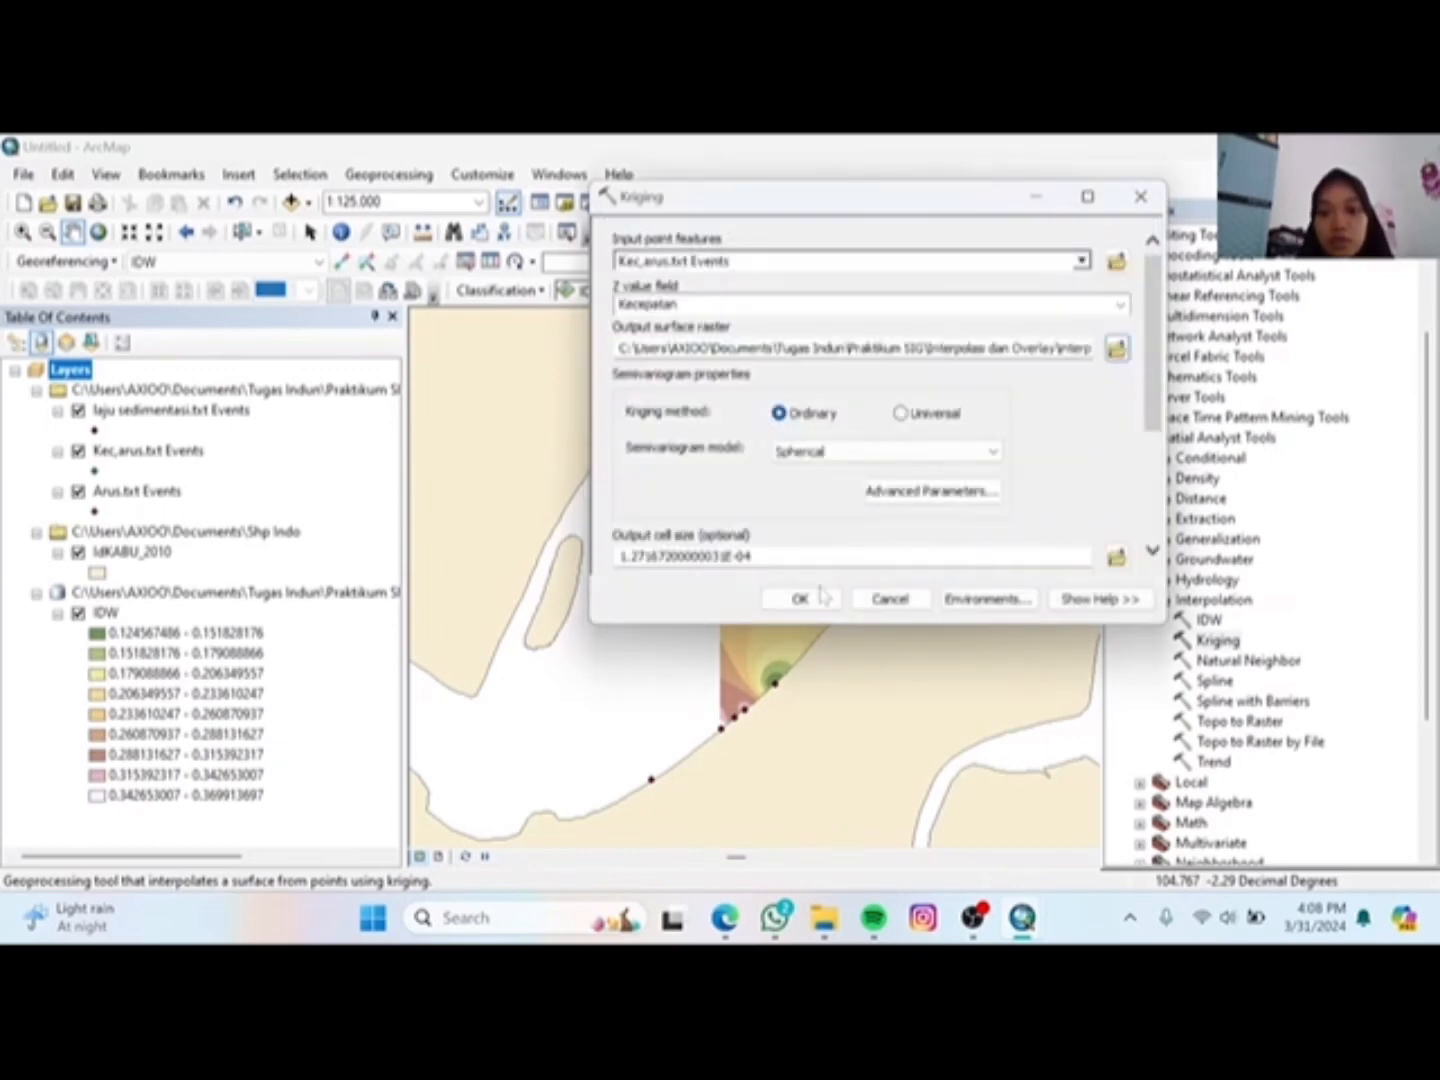
click(817, 598)
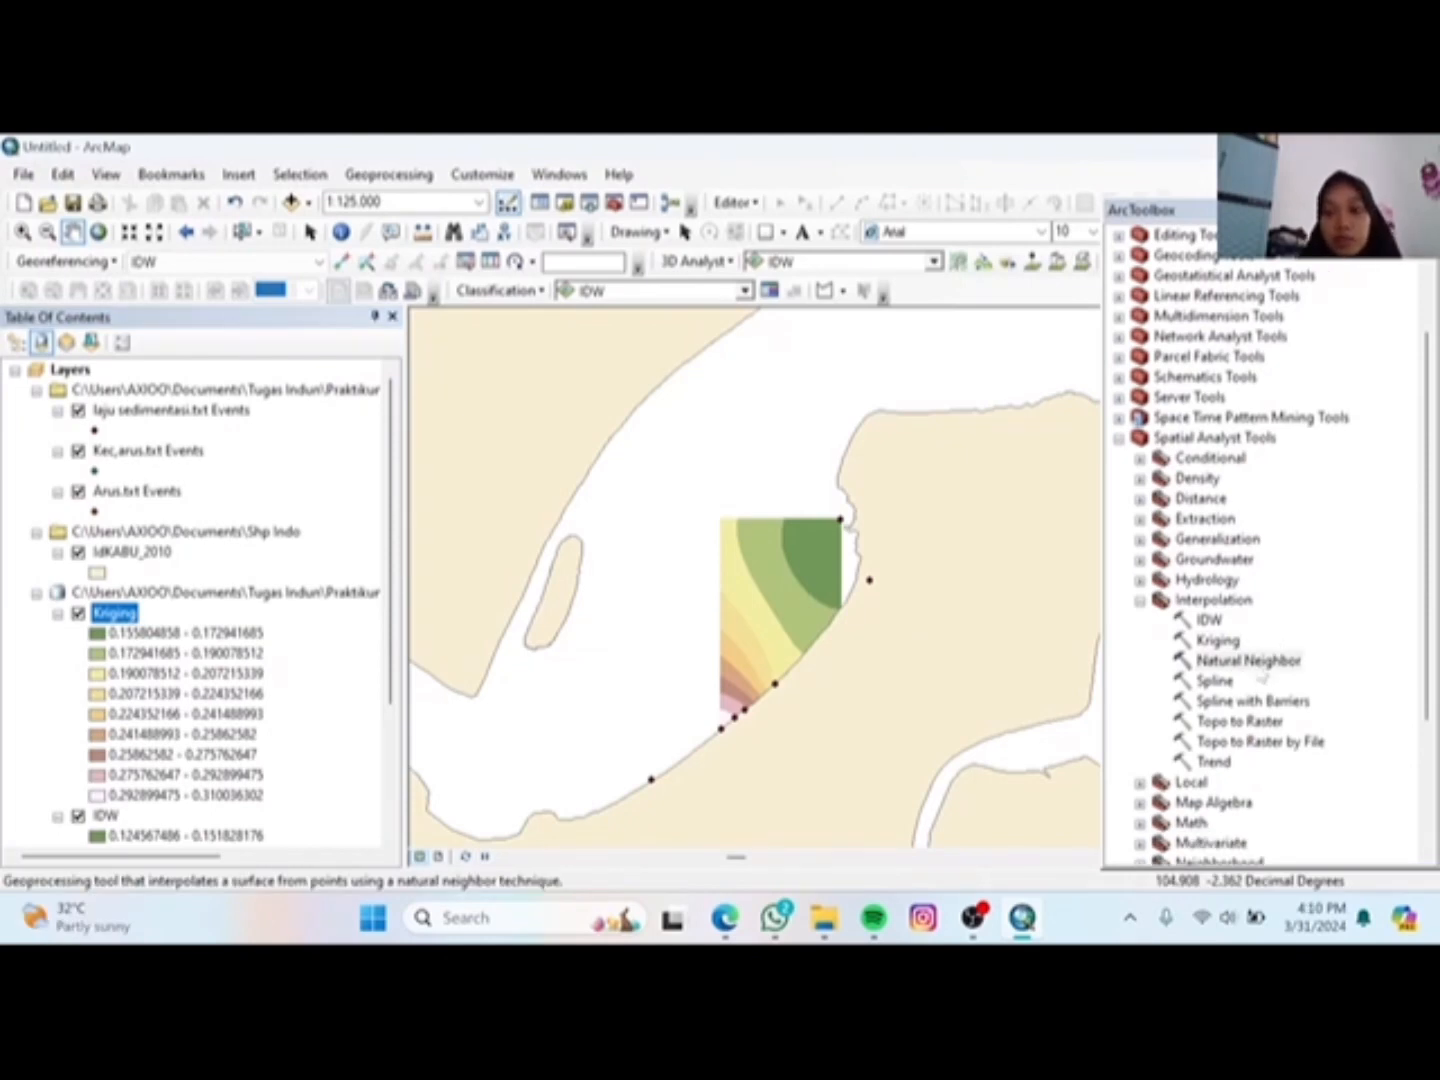
Step: Open the Natural Neighbor tool with laju sedimentasi.txt Events as input point features and Kecepatan as the Z value field
double_click(1247, 660)
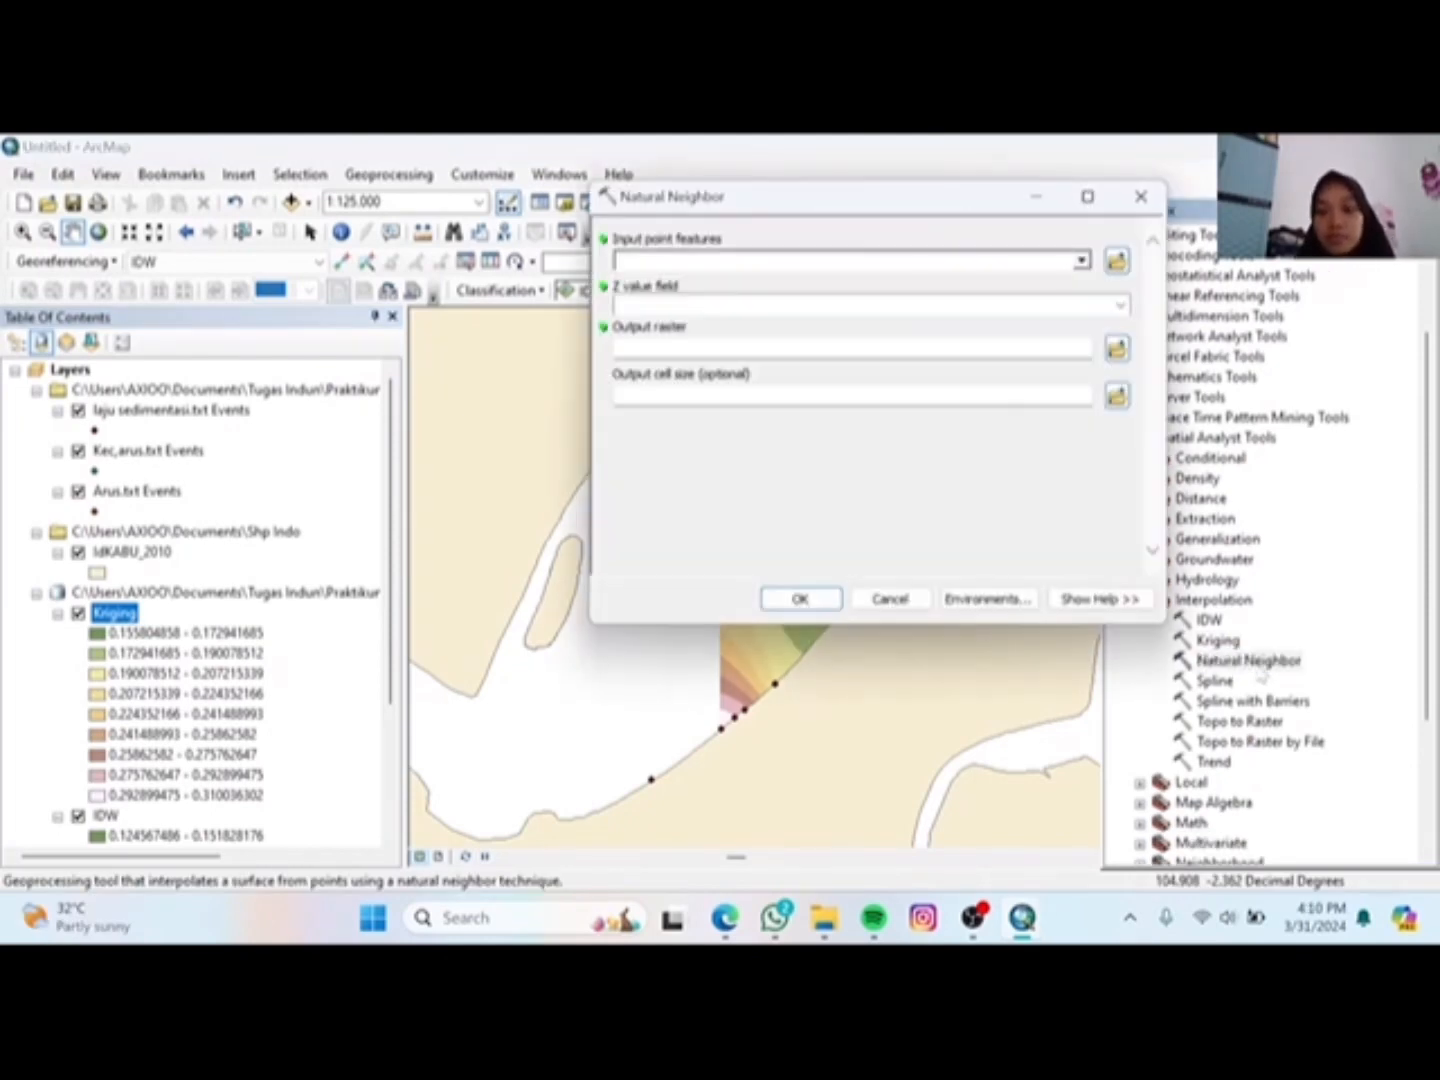
click(1082, 262)
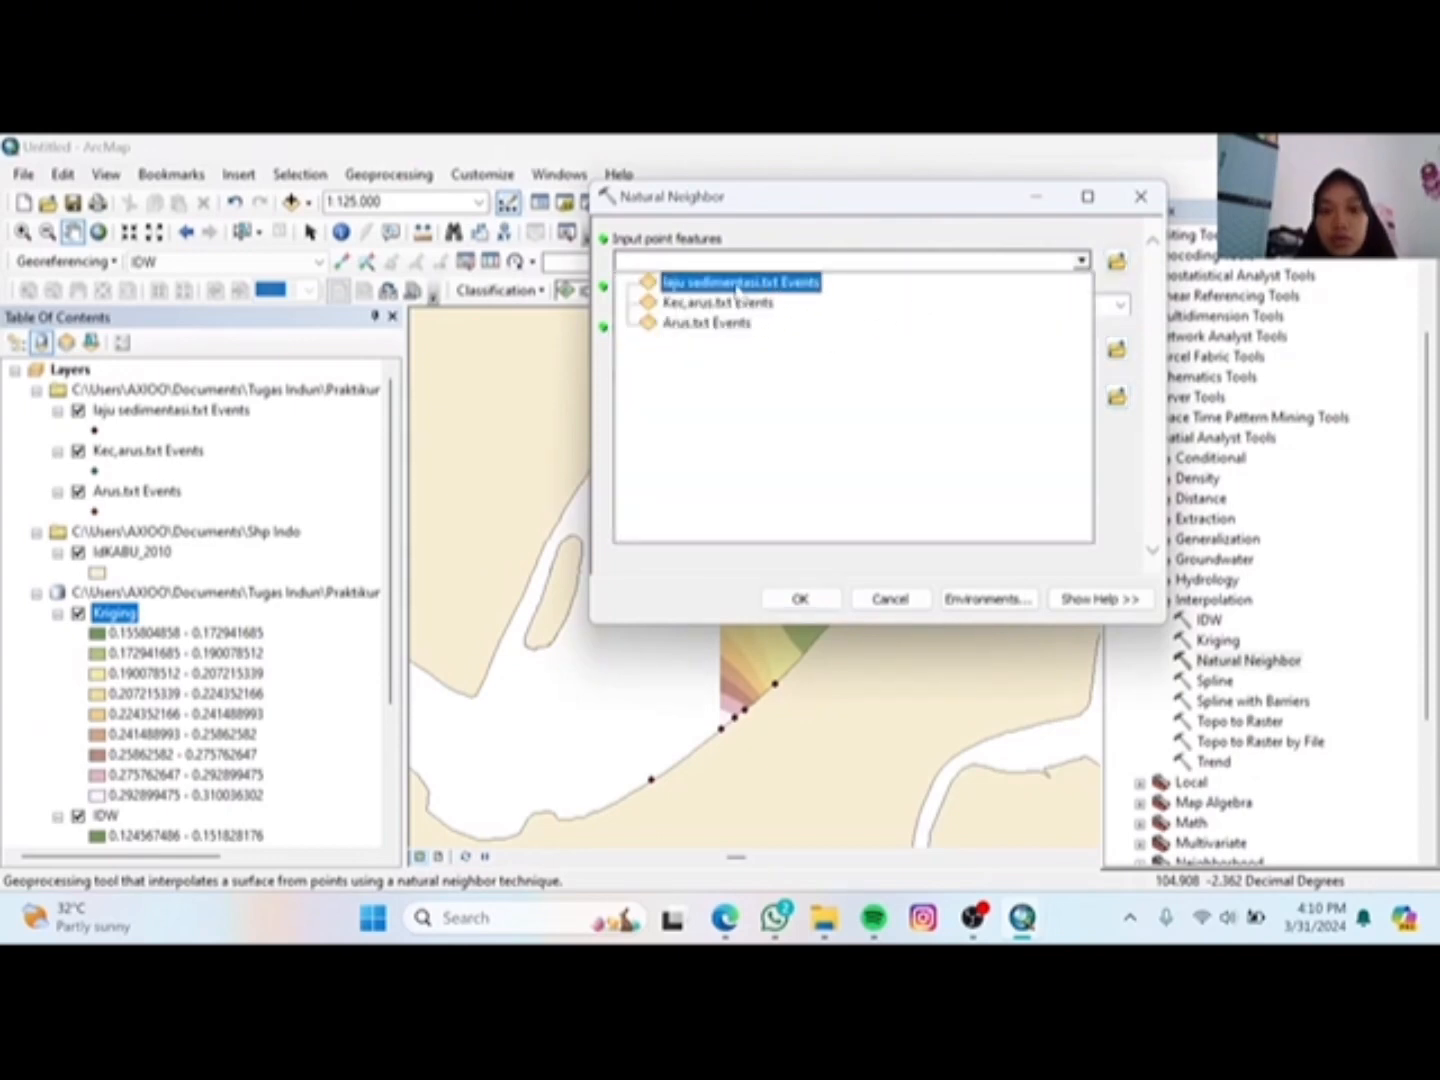
click(738, 288)
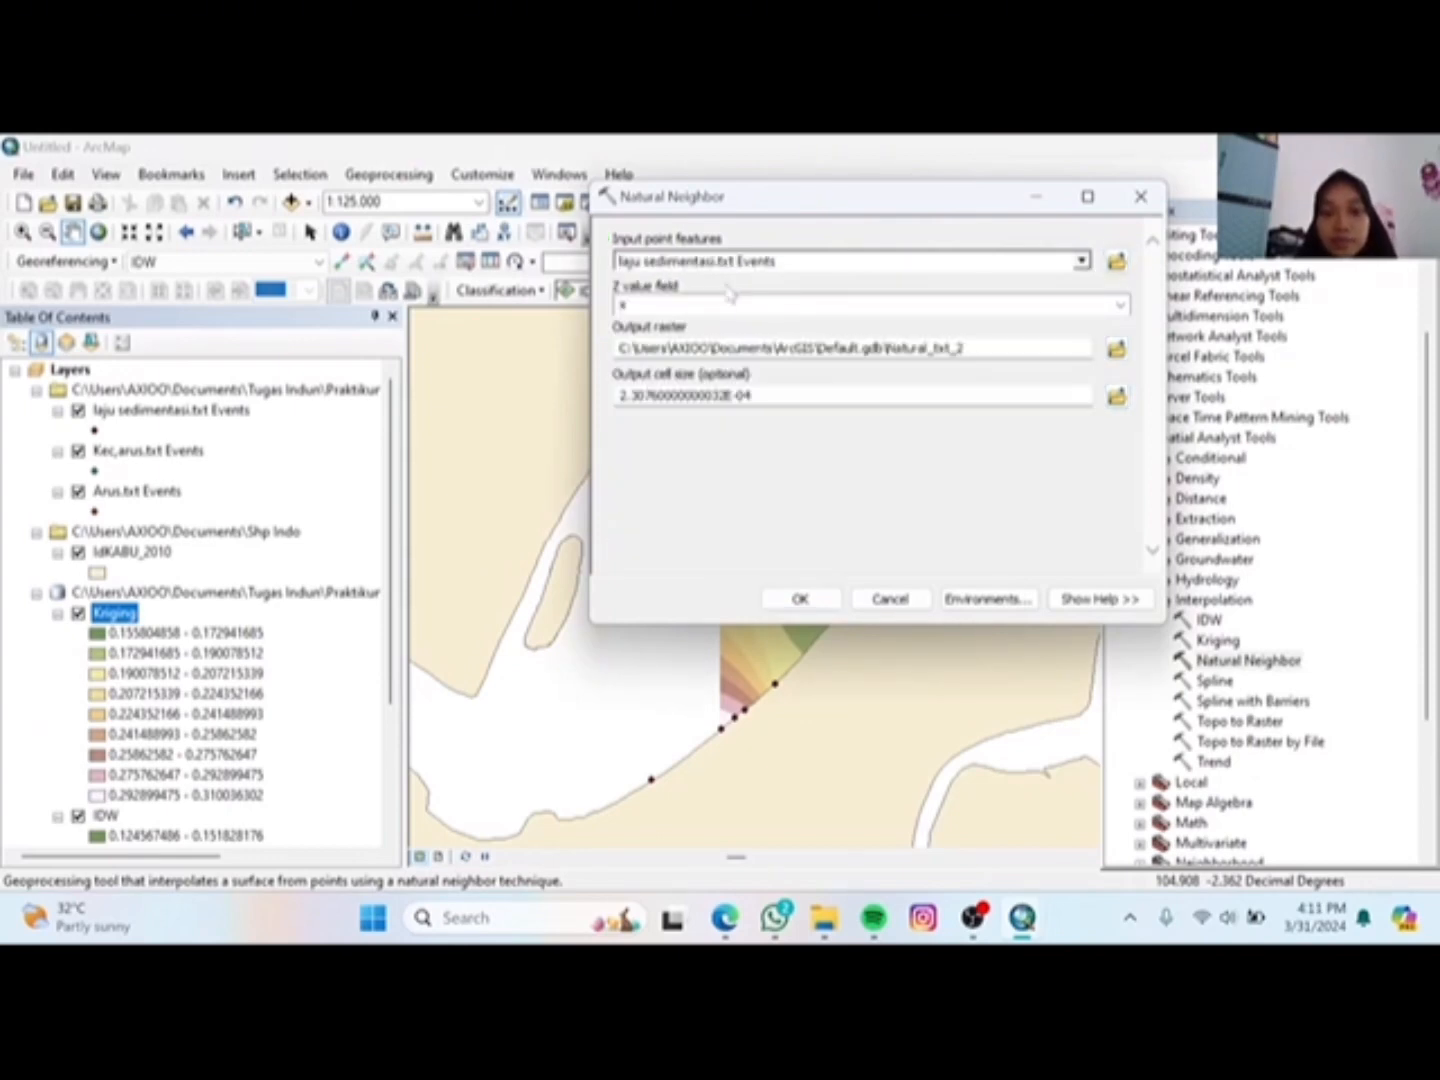
click(1120, 305)
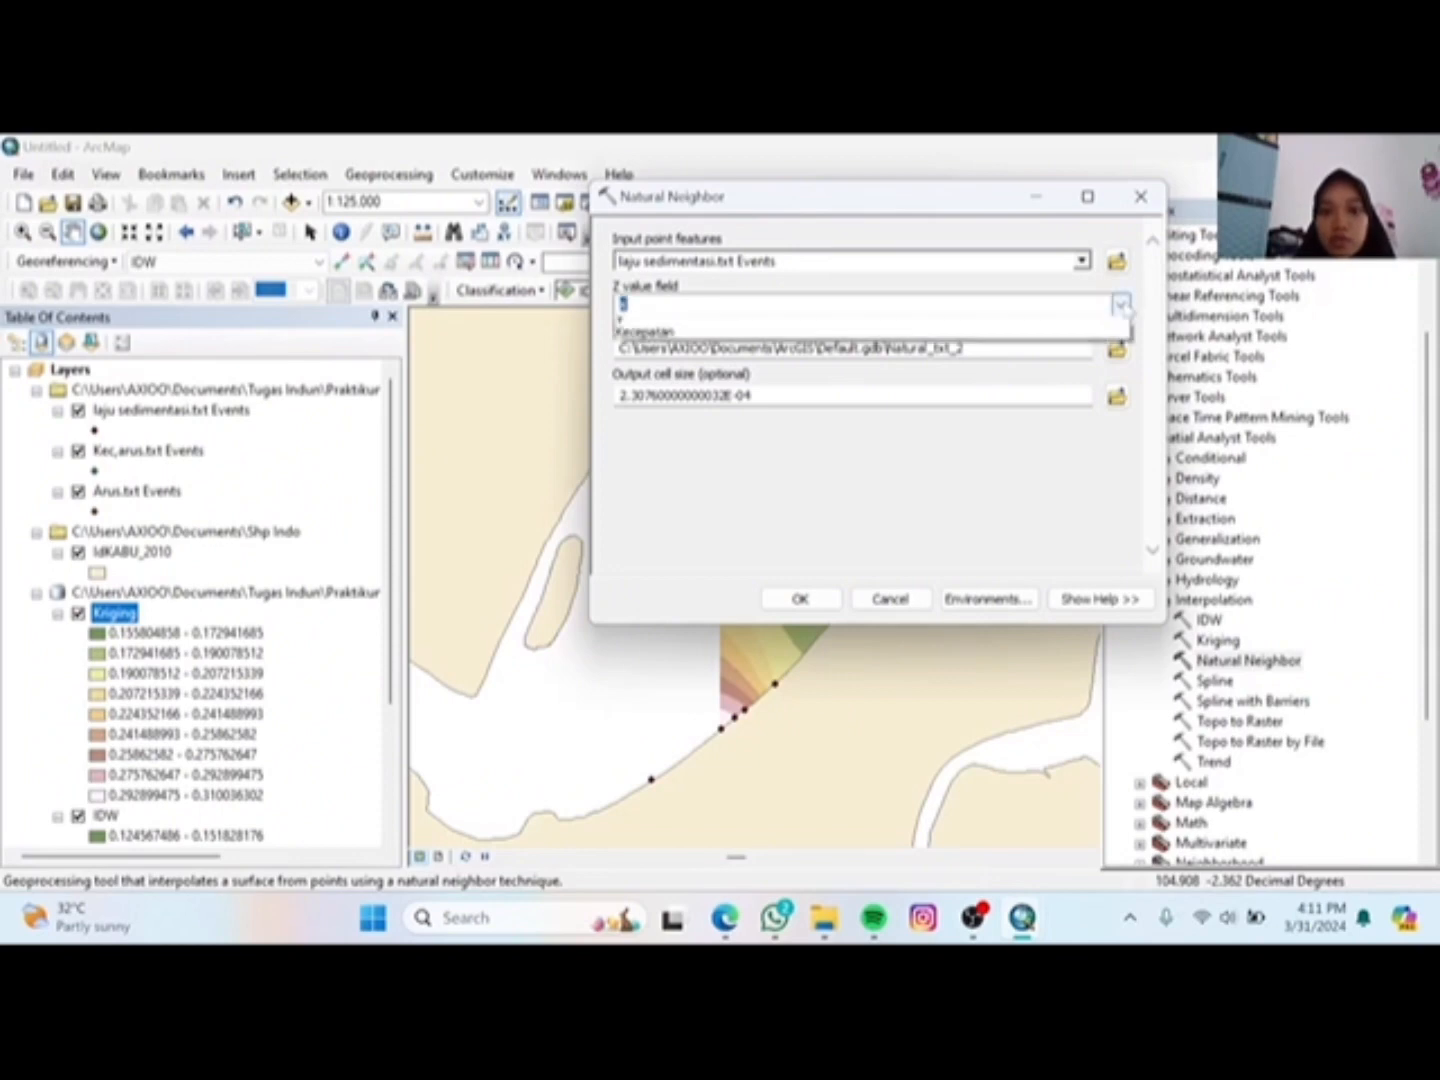
click(786, 378)
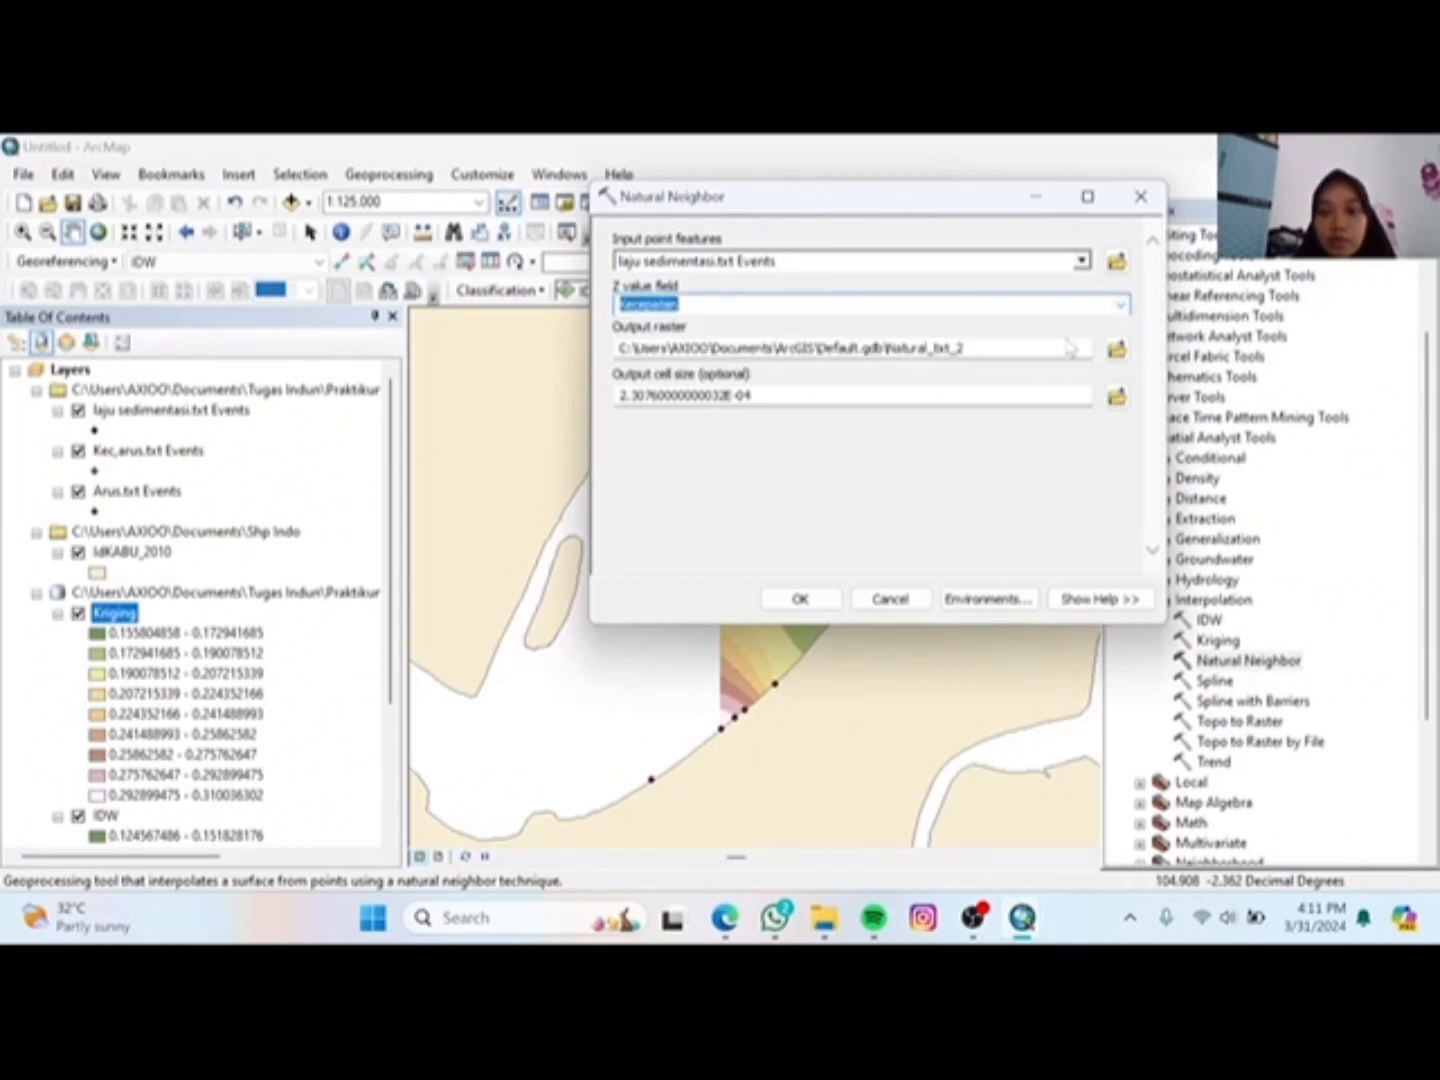
Step: Save the output raster as Natural_Neighbor in interpolasi.gdb and run the Natural Neighbor interpolation
click(1117, 347)
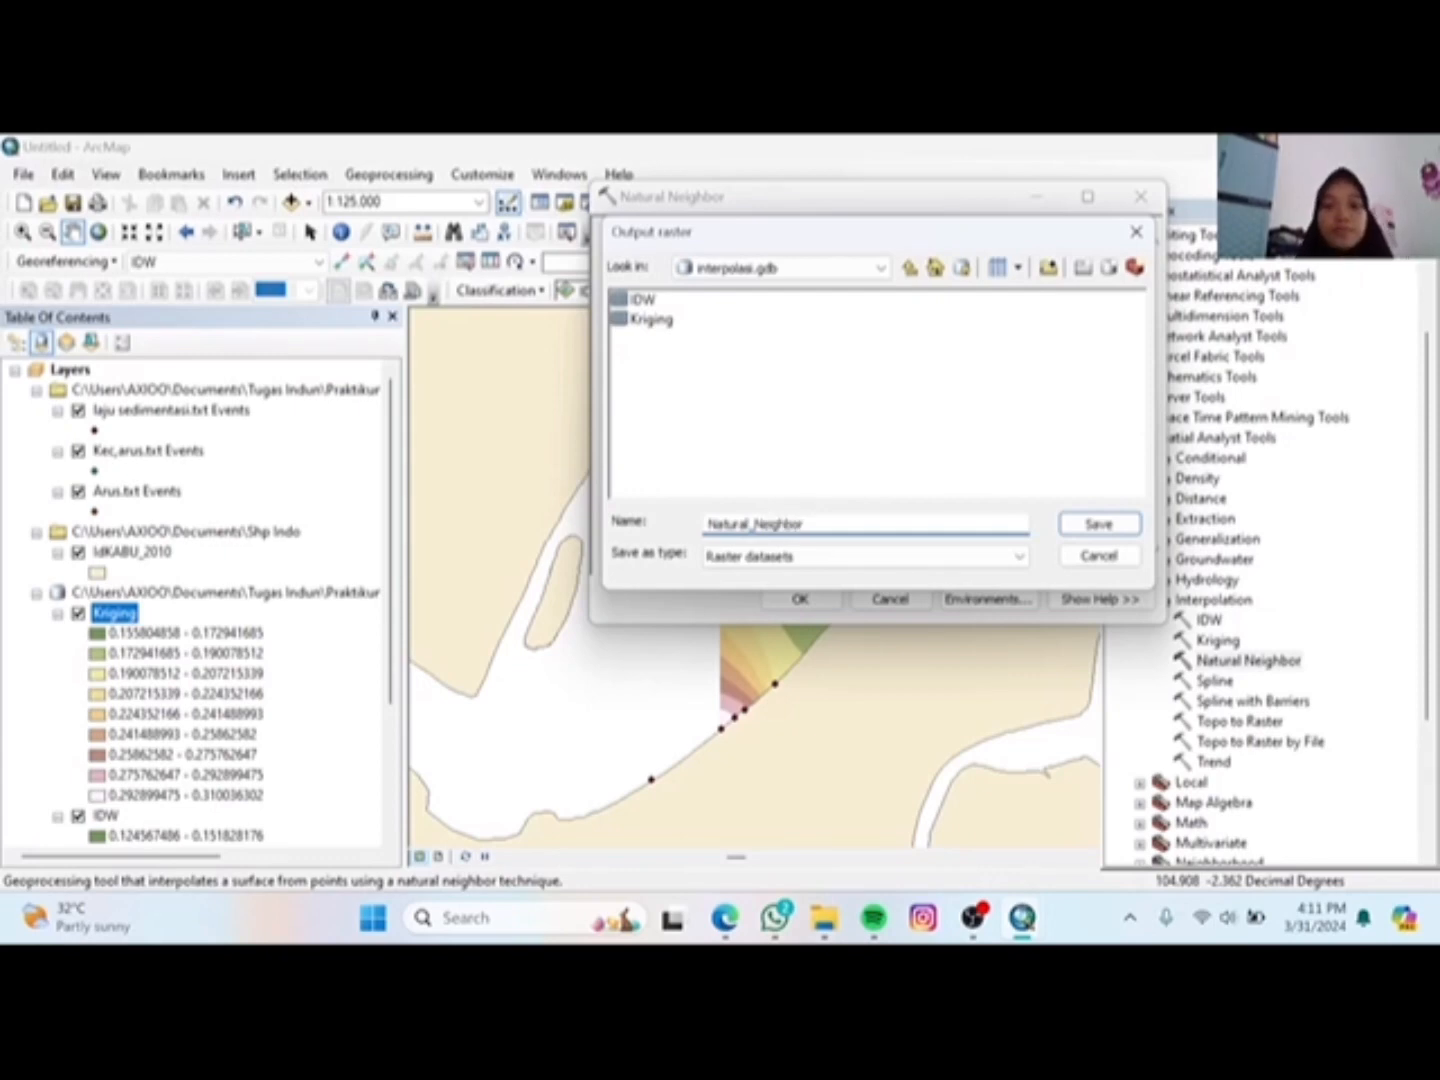
click(1098, 525)
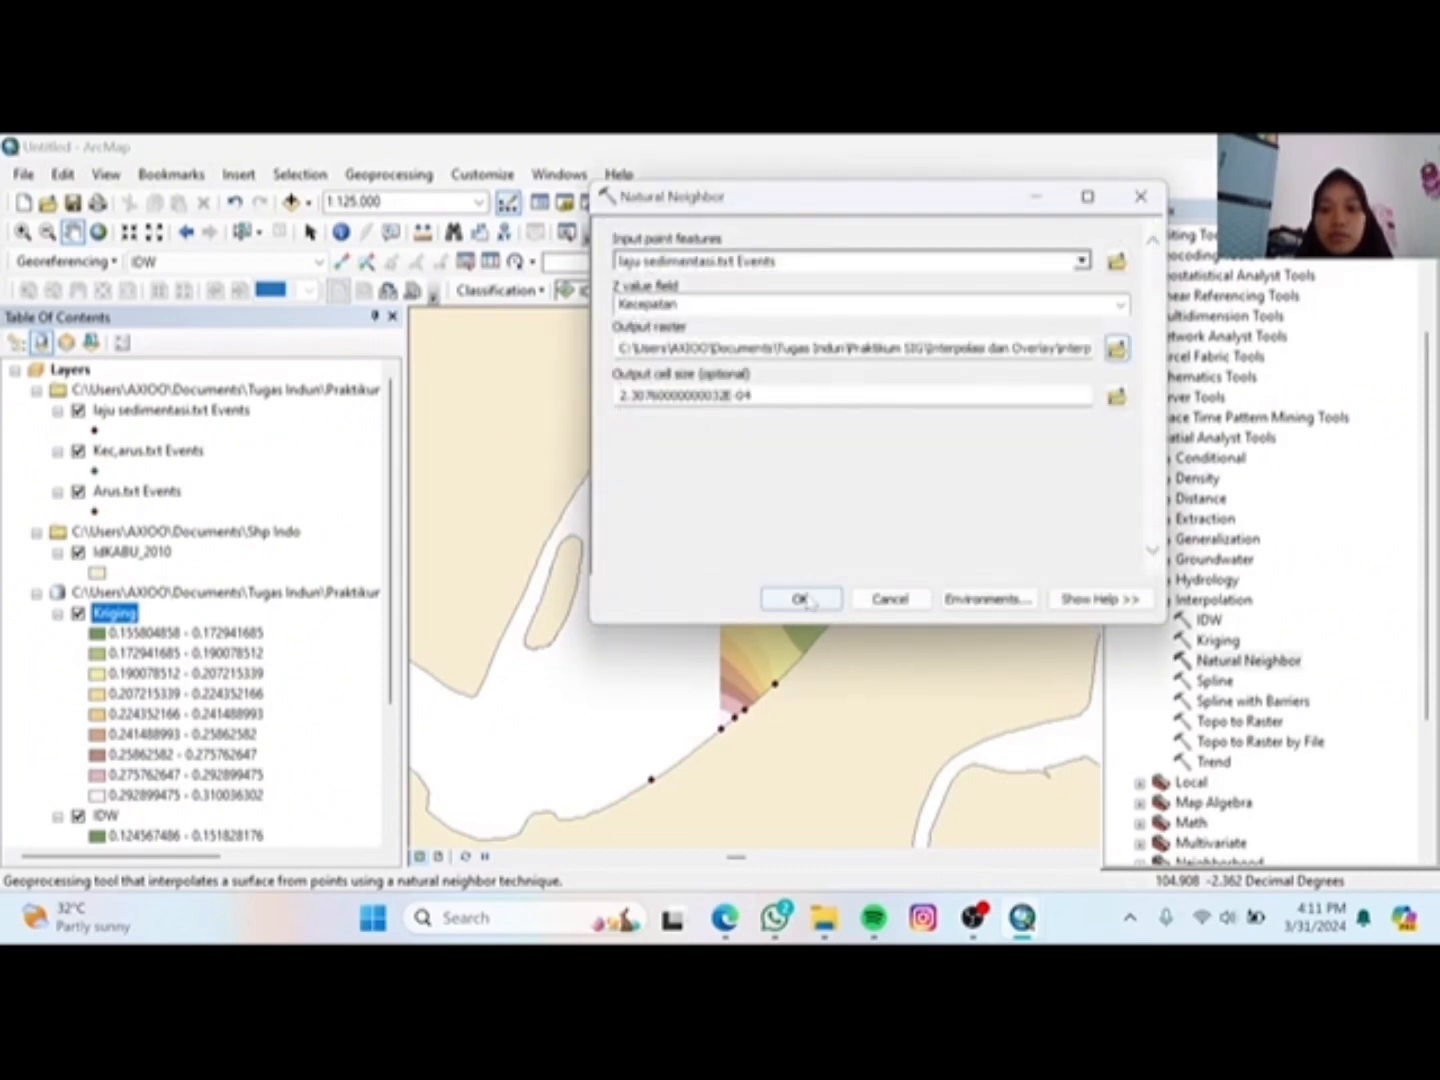
click(802, 599)
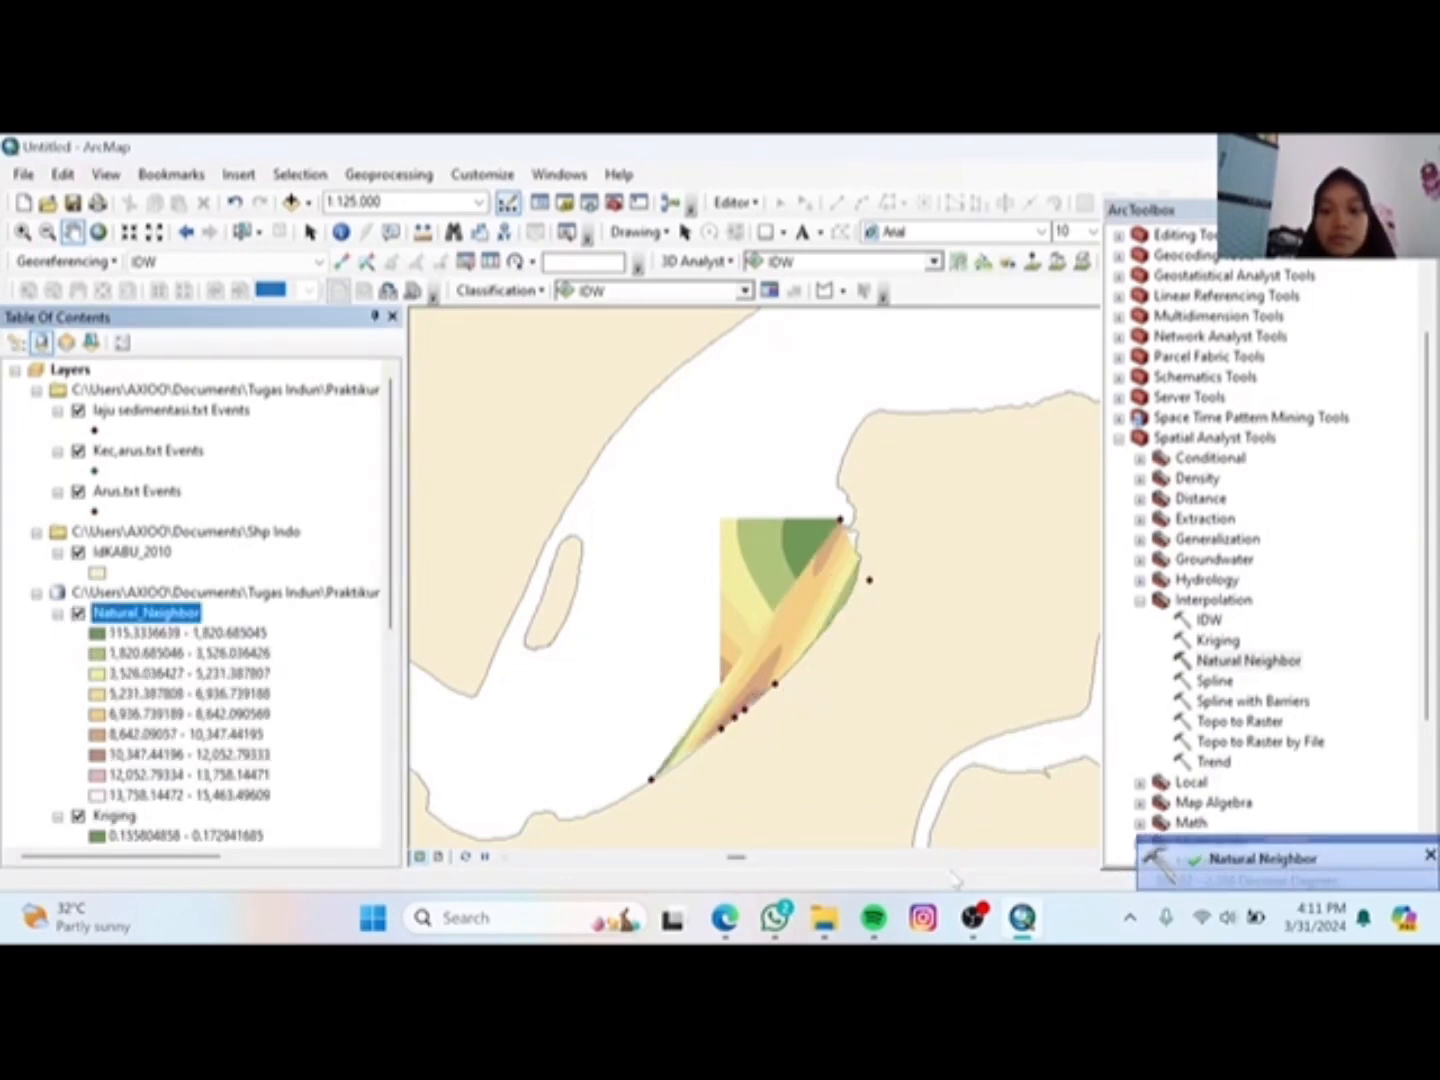
Step: Open the Spline tool with Arus.txt Events as input point features and Kecepatan as the Z value field
double_click(1222, 682)
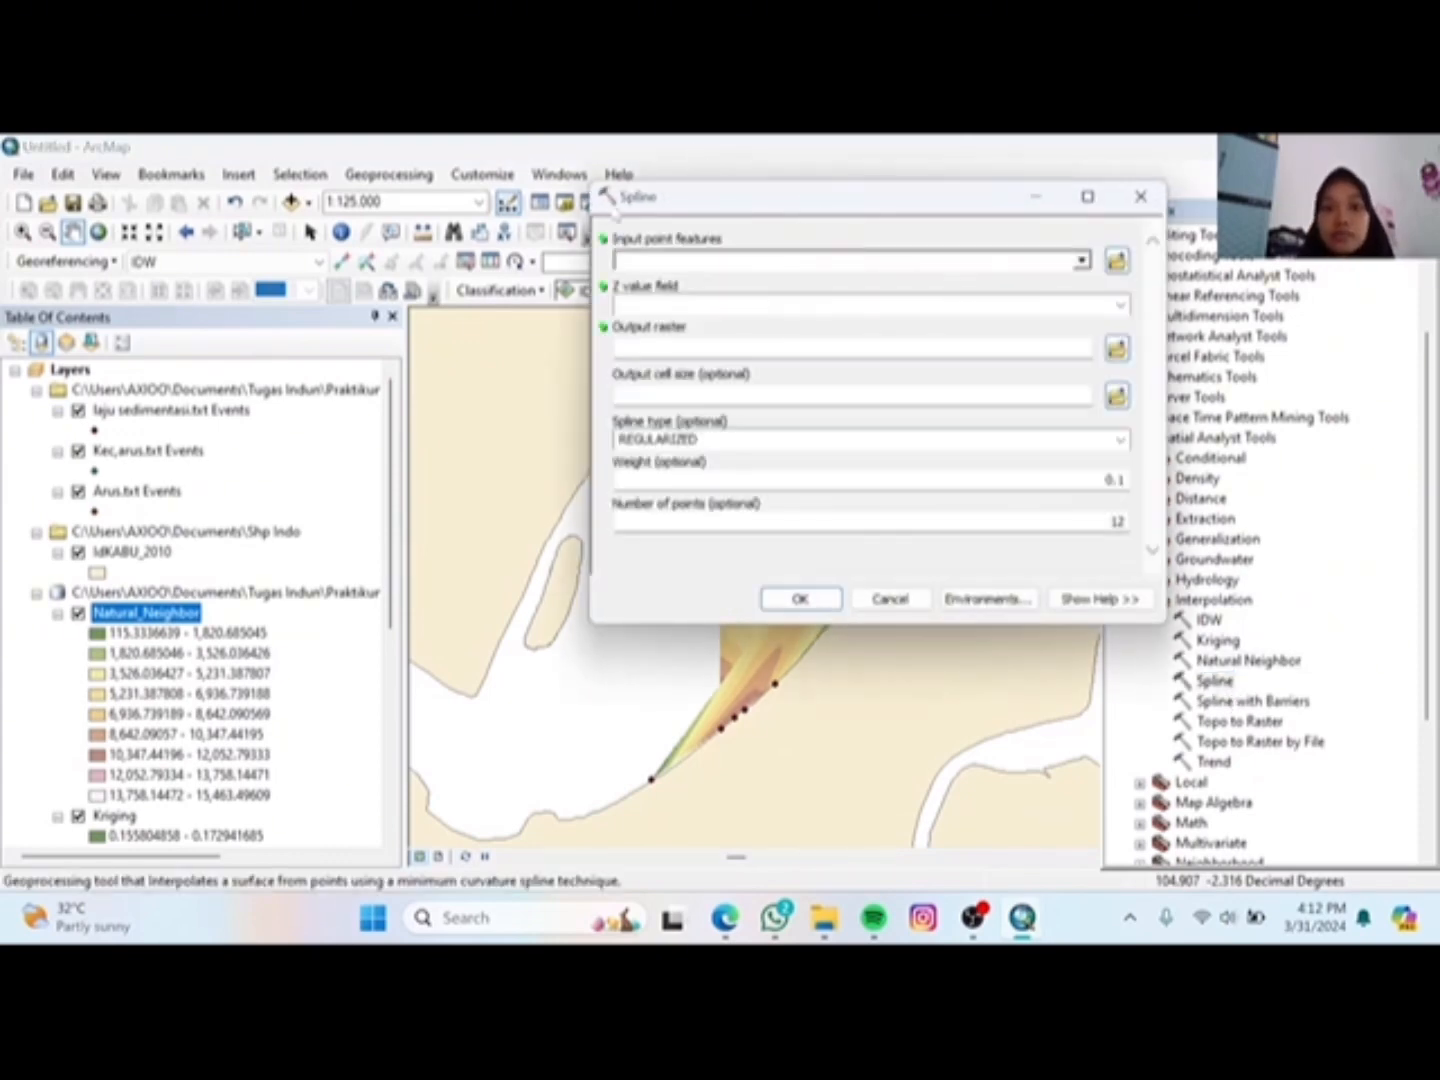
click(1083, 263)
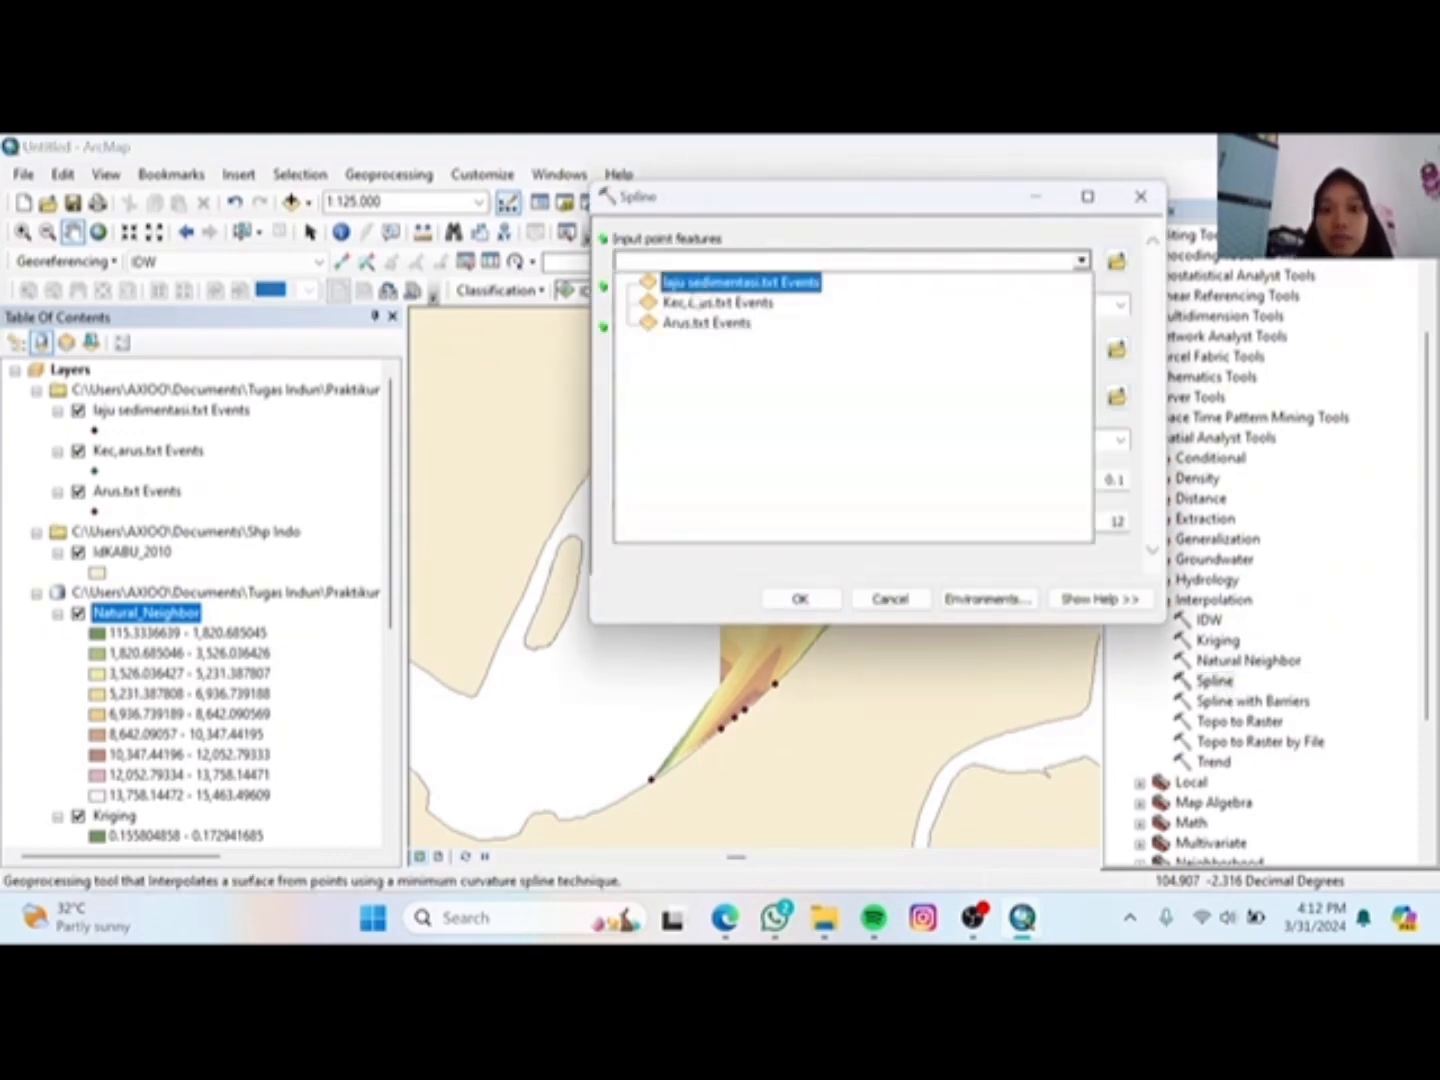
click(689, 321)
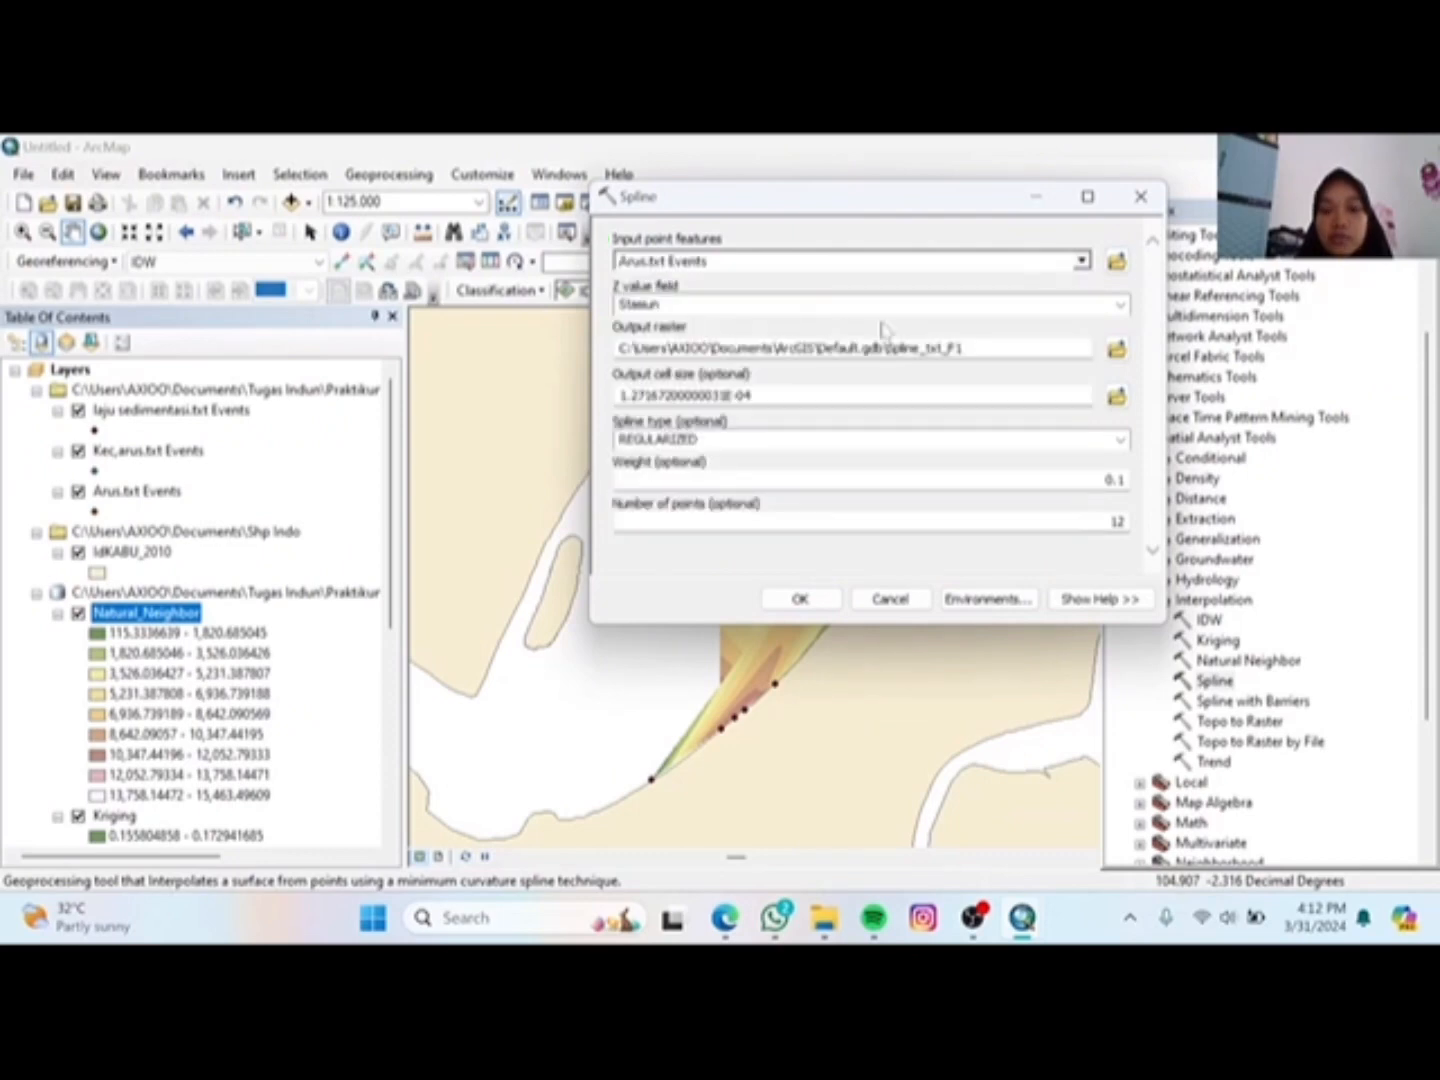
click(1117, 310)
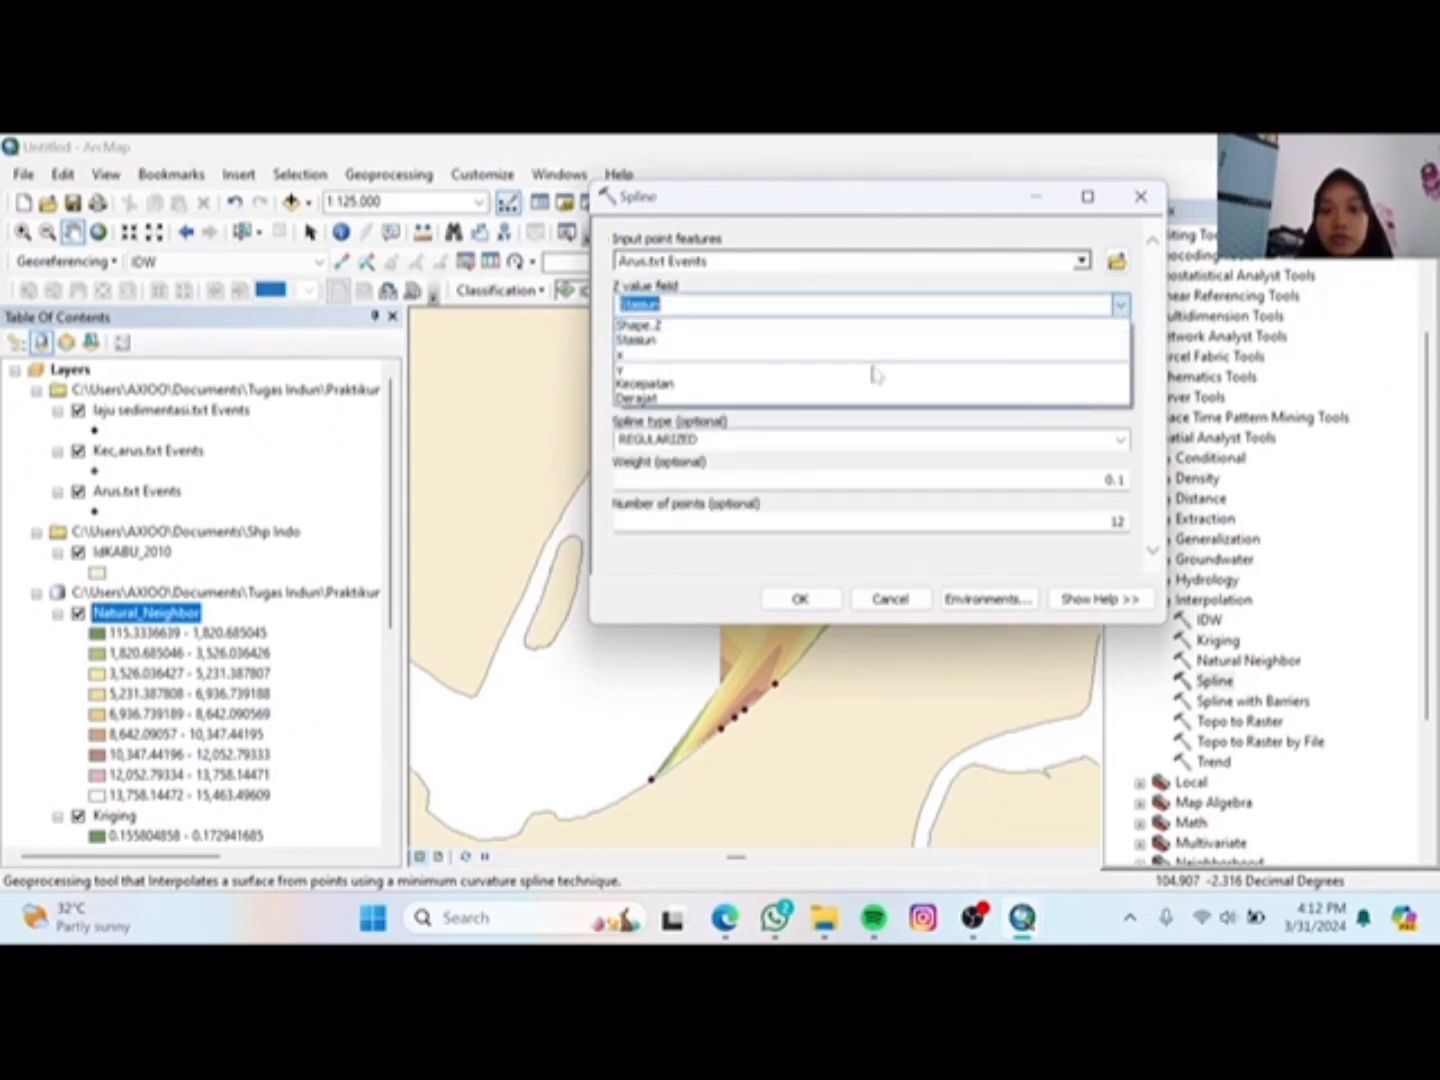
click(755, 389)
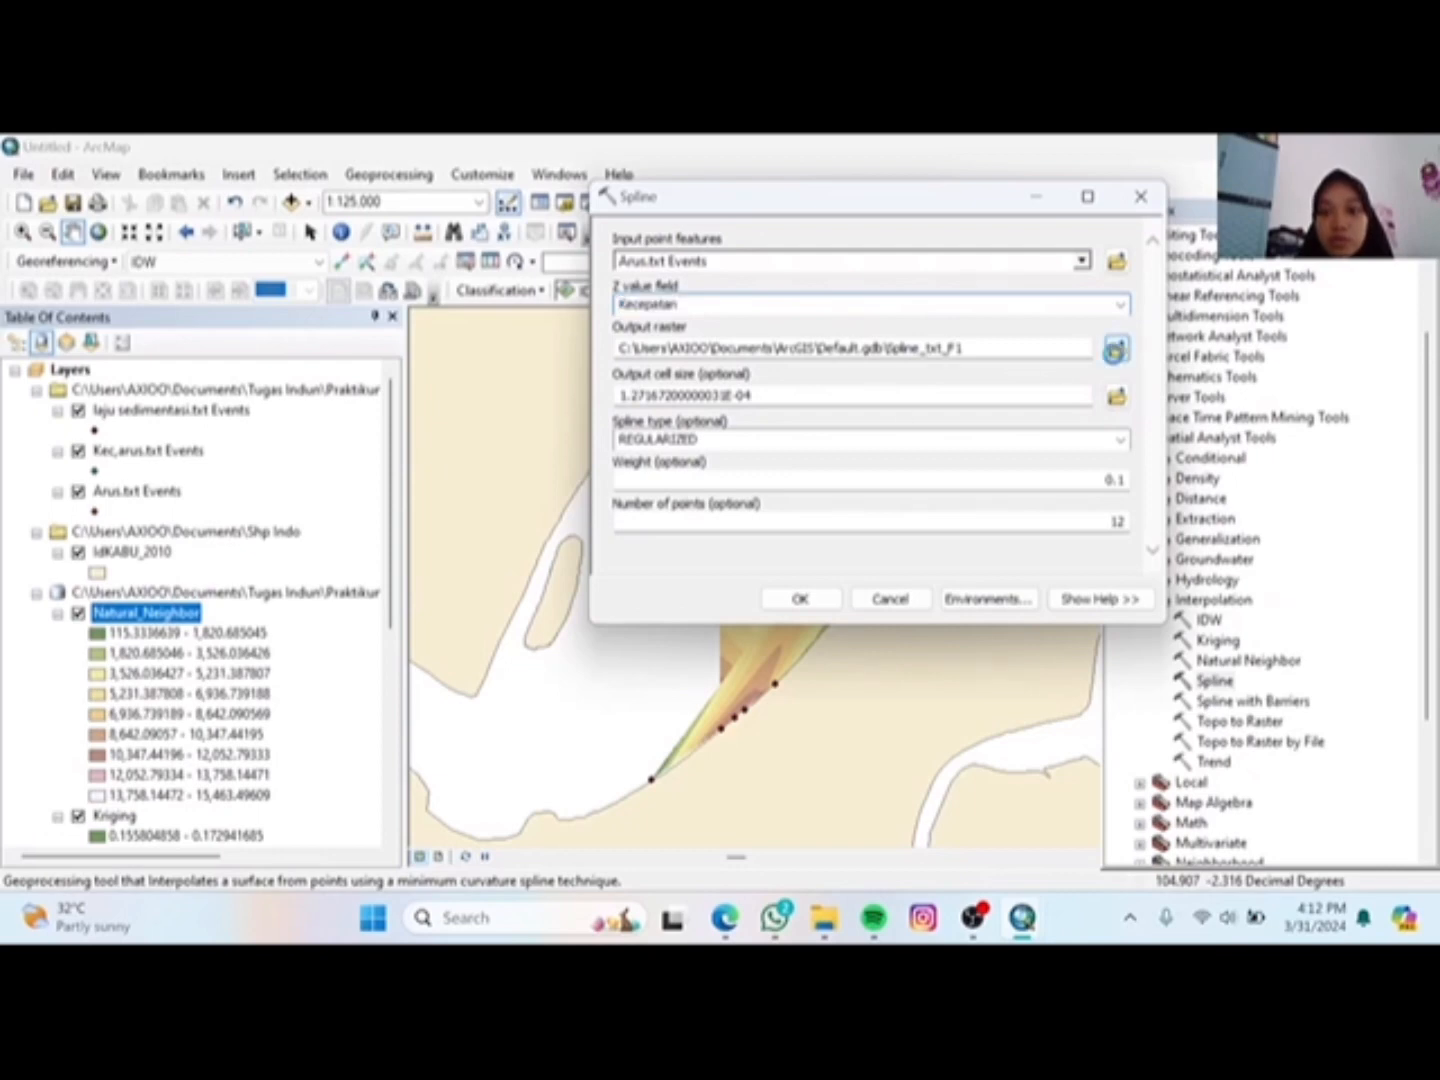
Step: Save the output raster as Spline in interpolasi.gdb and run the regularized spline interpolation
click(1117, 349)
text(s)
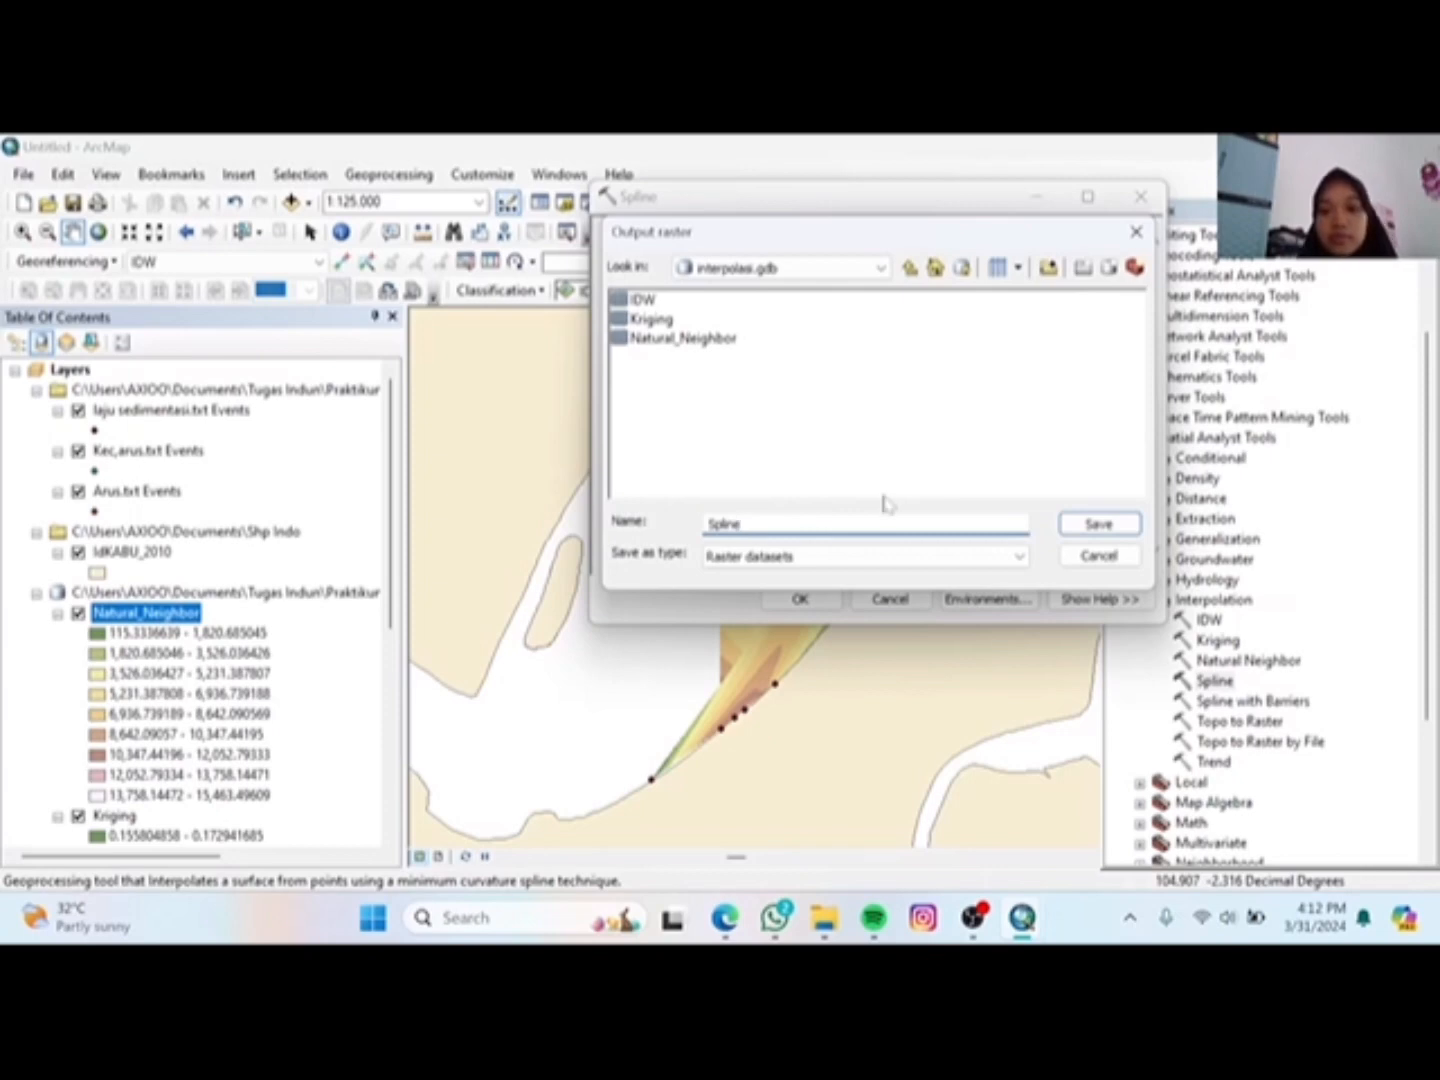
text(pline)
click(1098, 524)
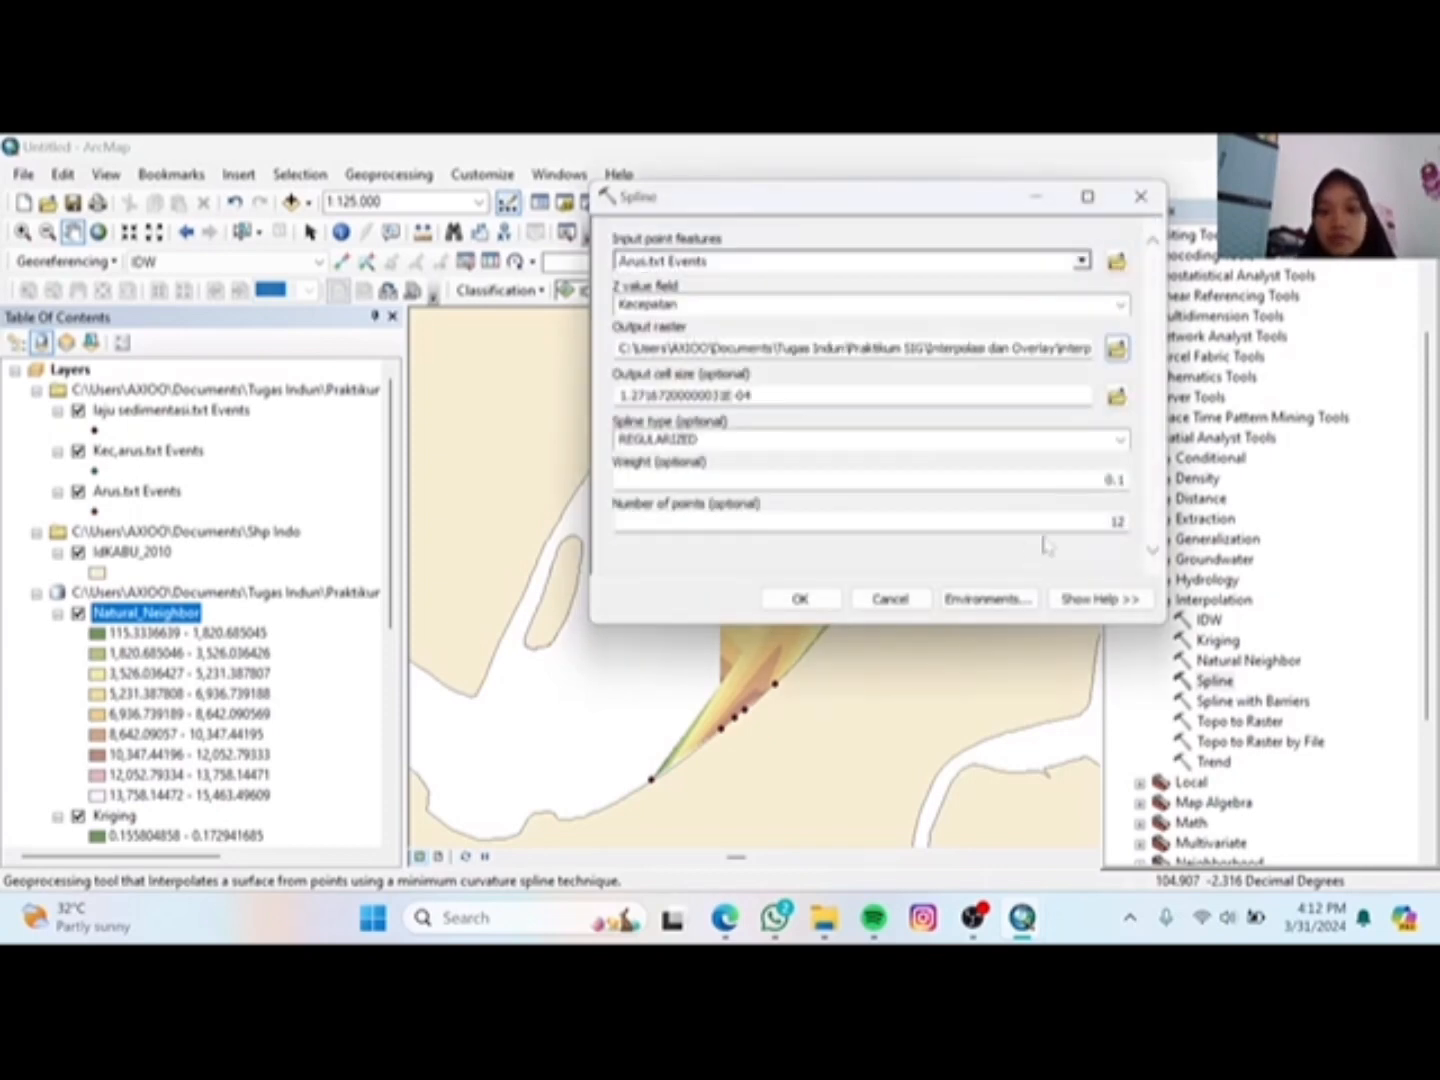
click(800, 600)
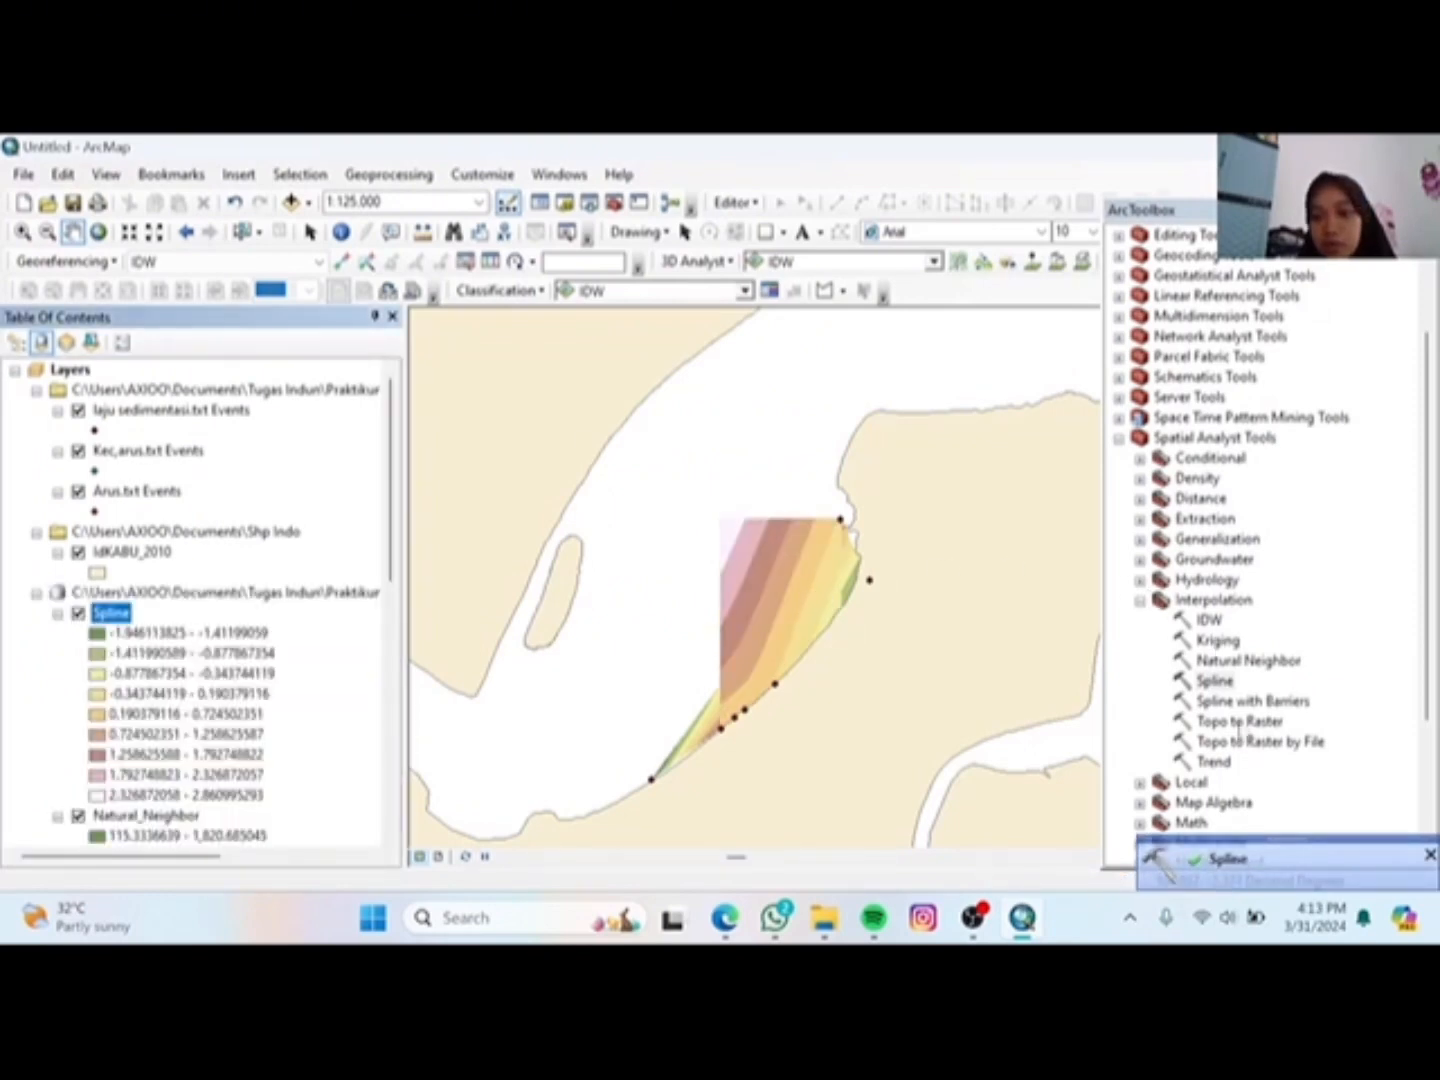
Step: Open the Trend tool with Kec,arus.txt Events as input point features and Kecepatan as the Z value field
scroll(1245, 728, down, 1)
double_click(1214, 700)
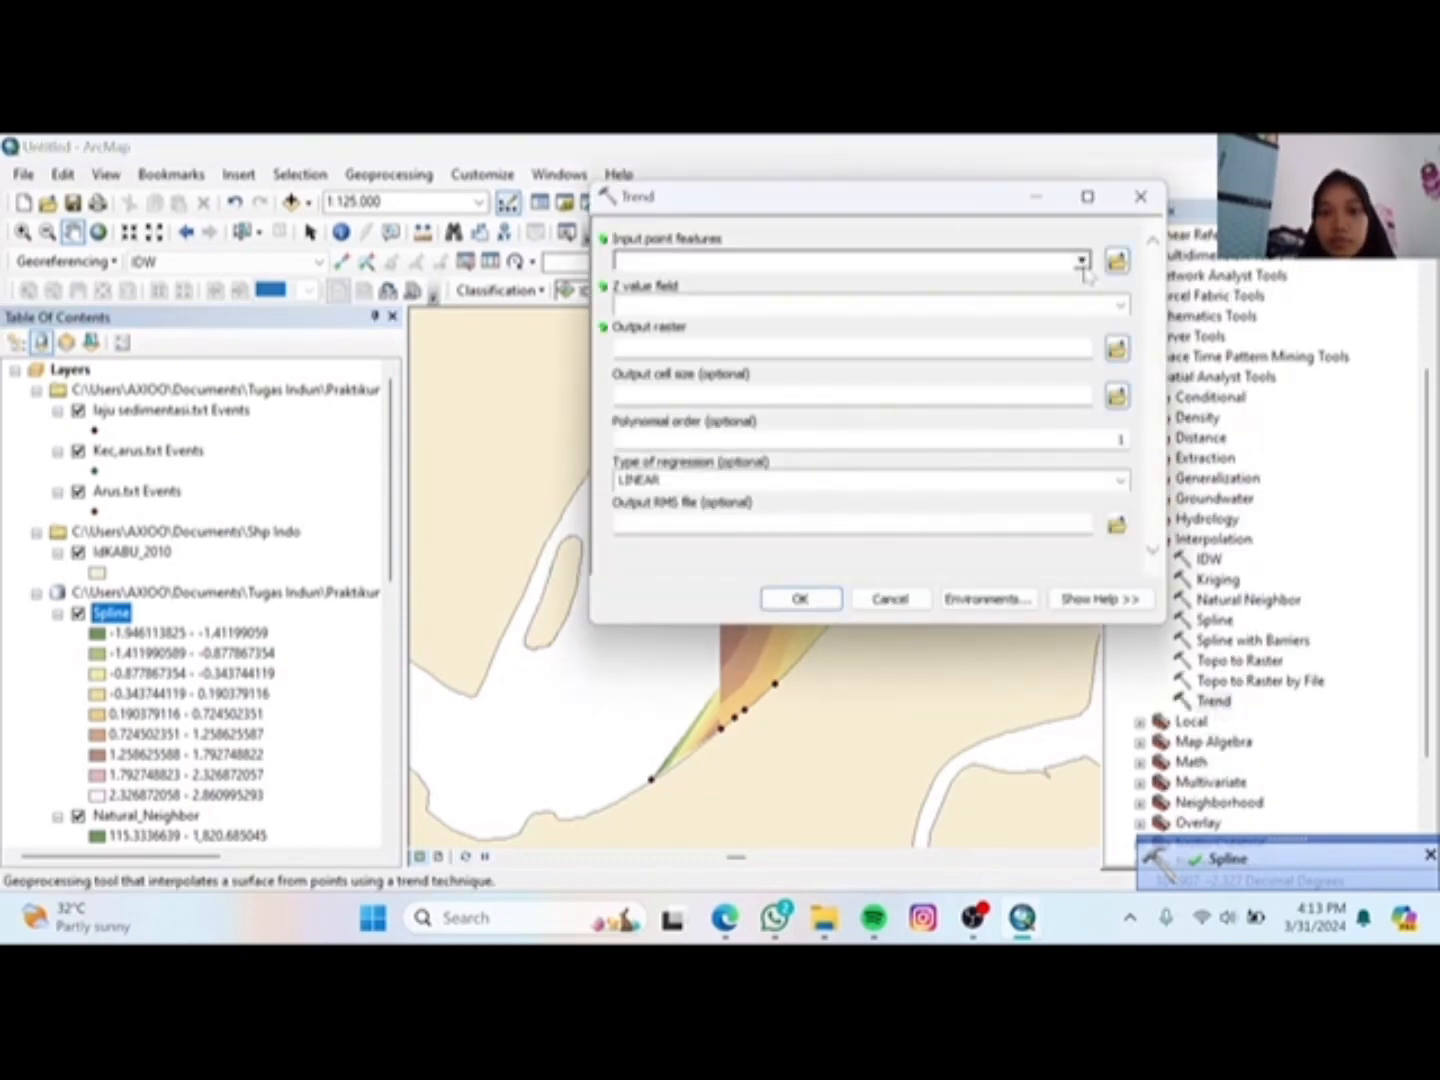
click(1082, 262)
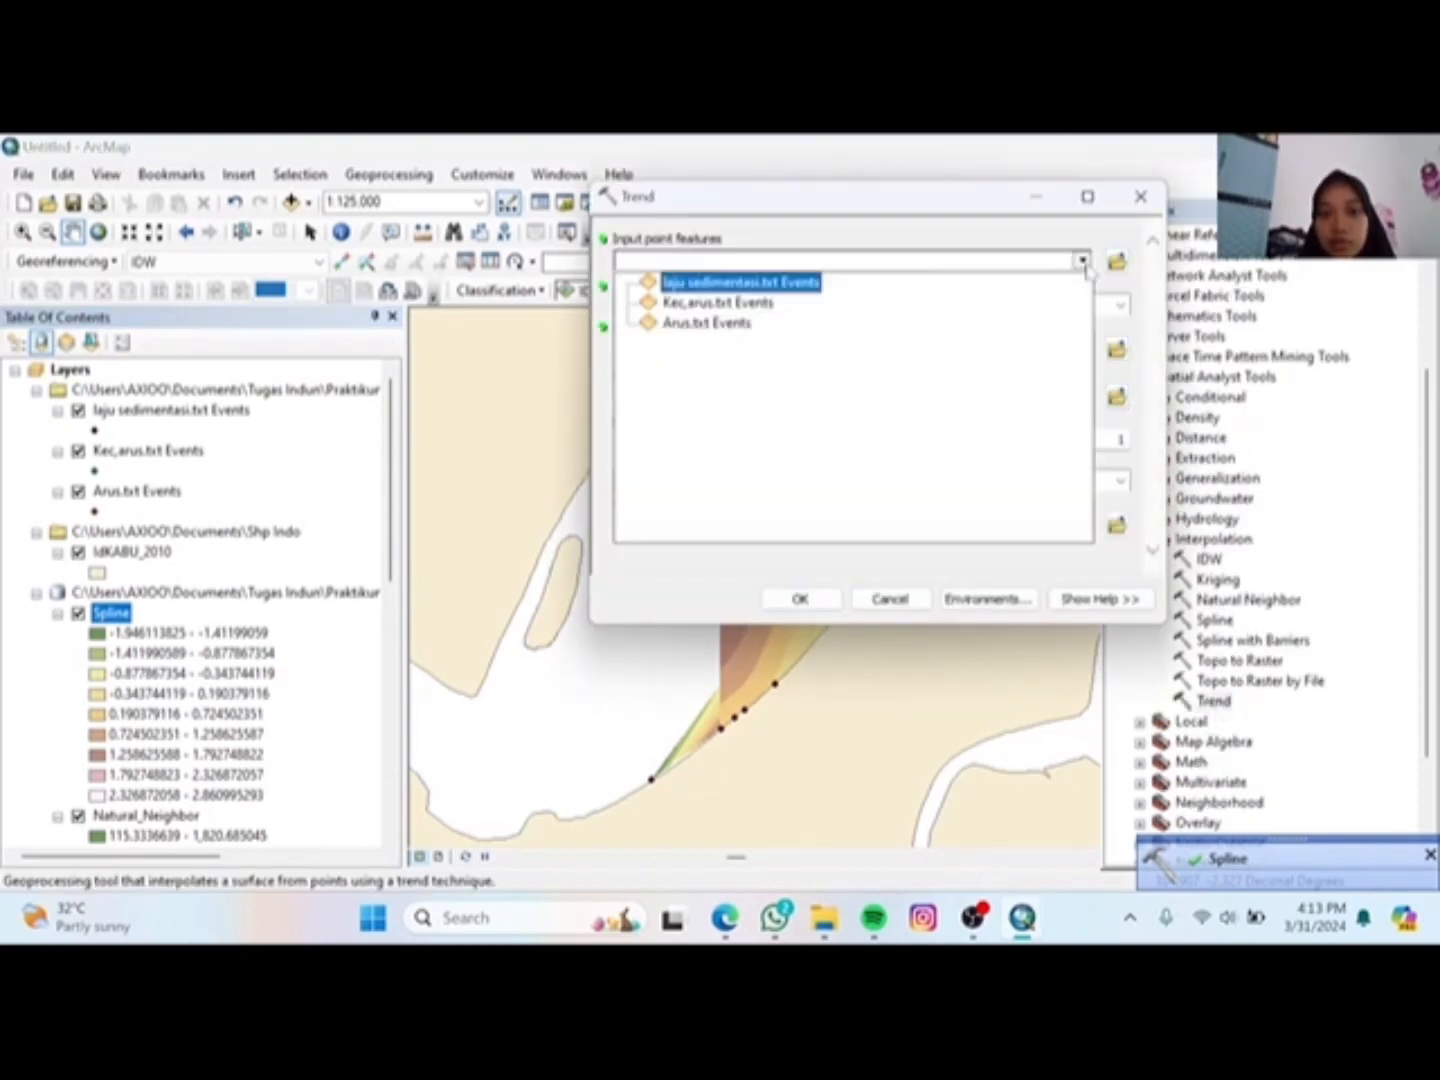
click(735, 301)
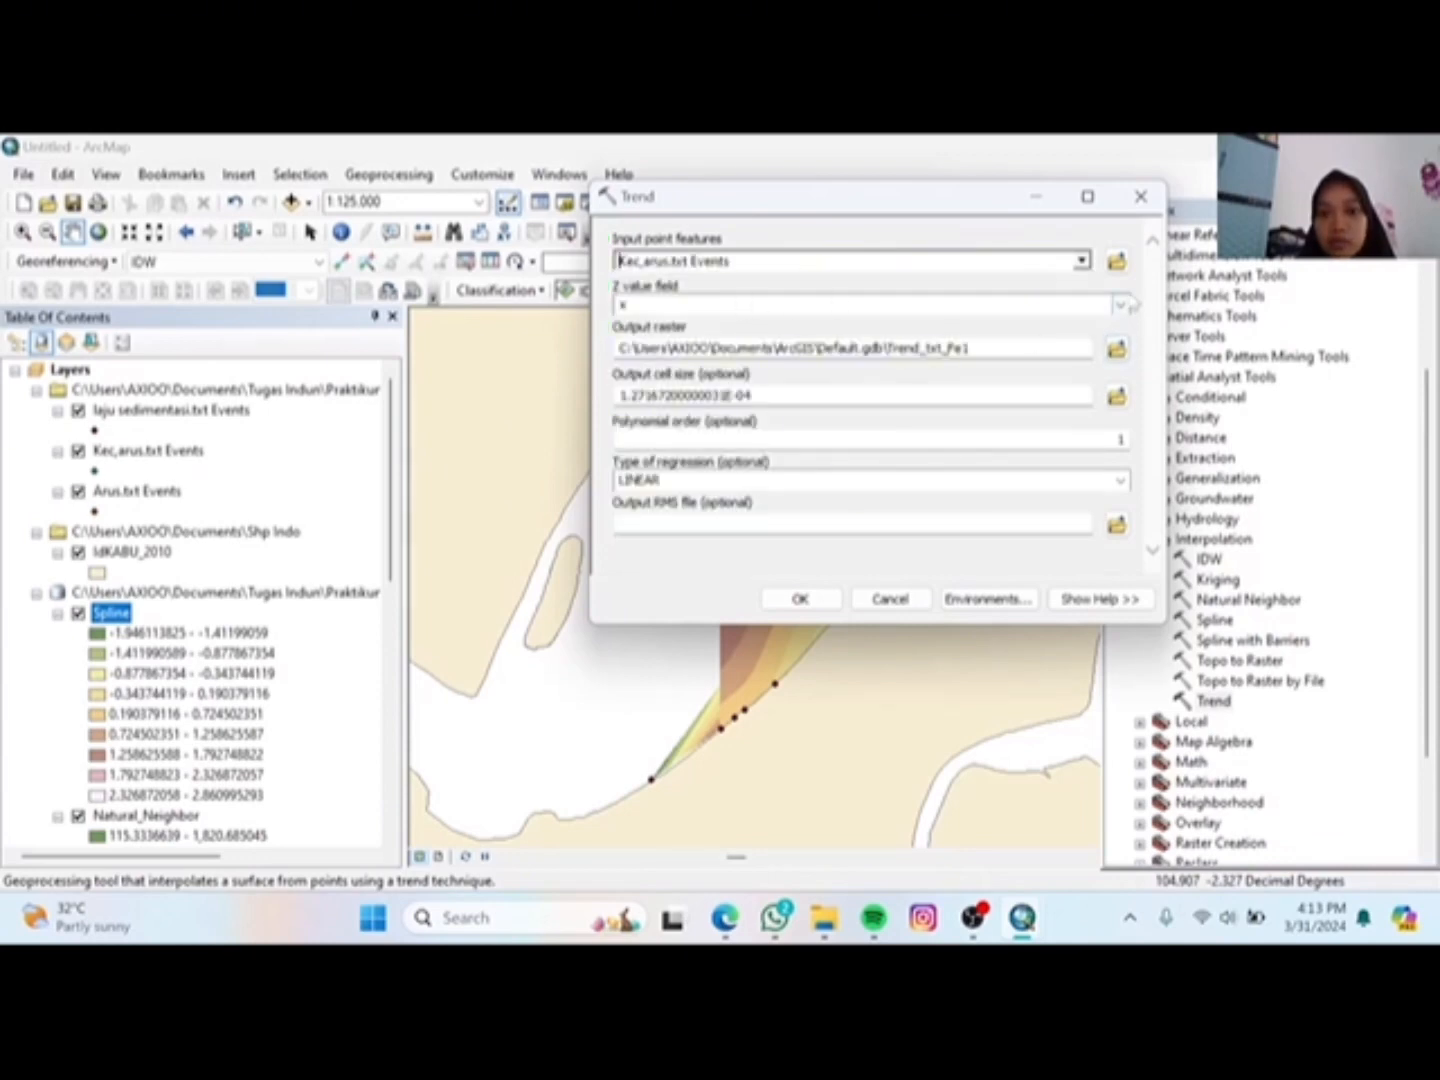
click(1121, 304)
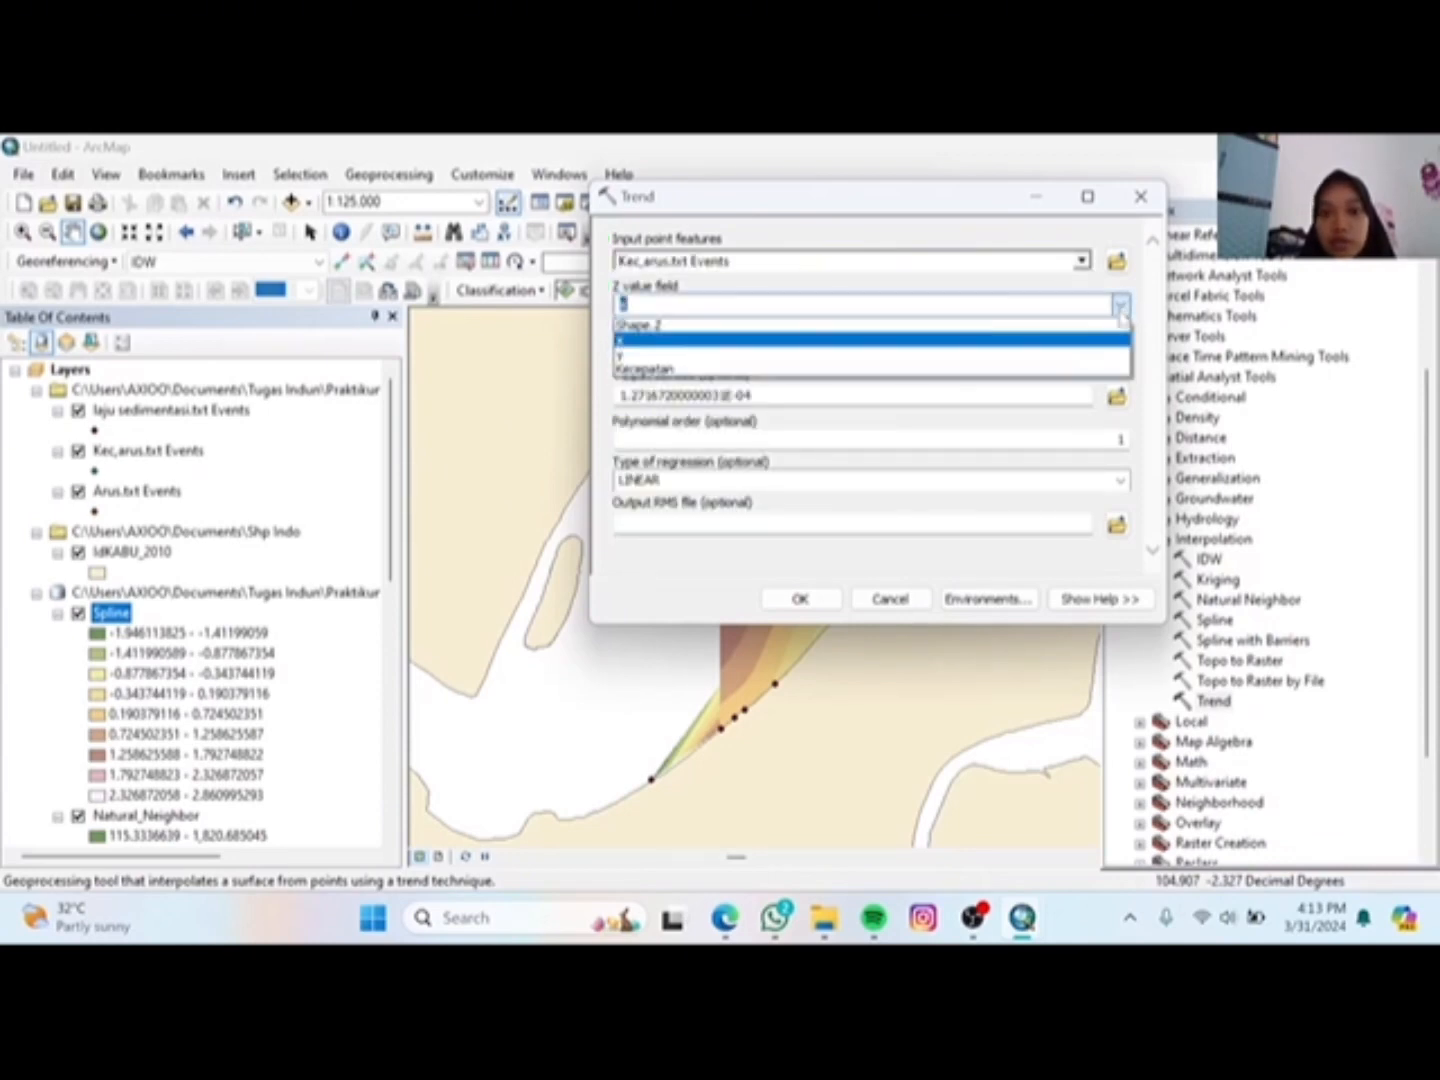
click(849, 370)
Step: Save the output raster as Trend in interpolasi.gdb and run the linear trend interpolation
click(1116, 348)
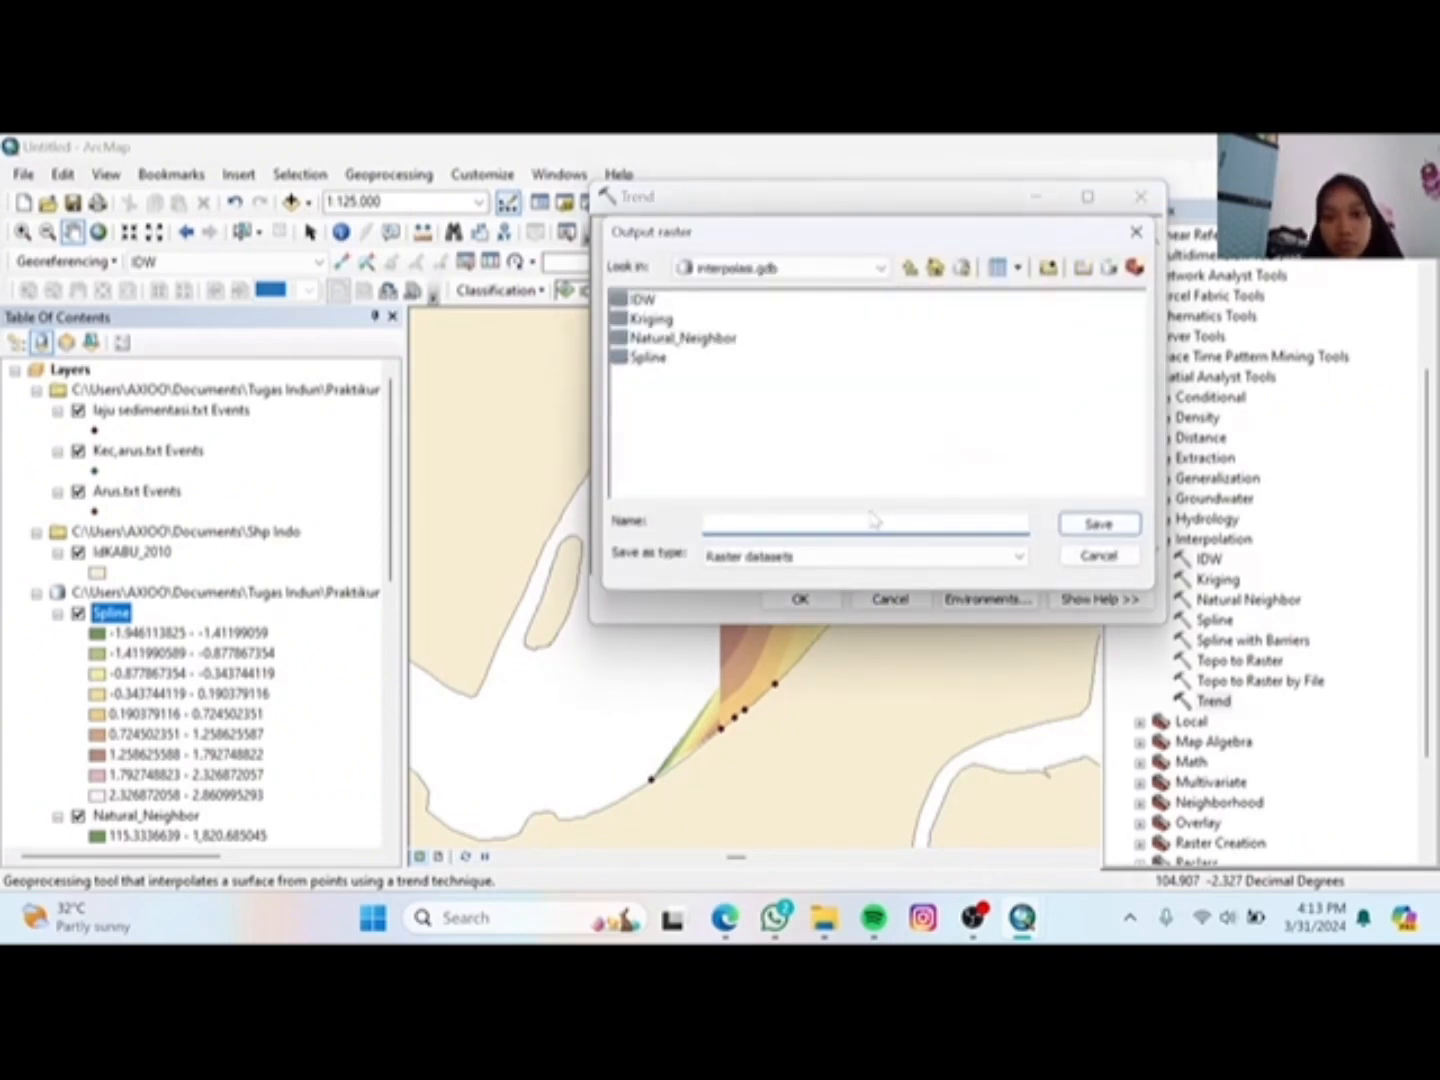
text(Trend)
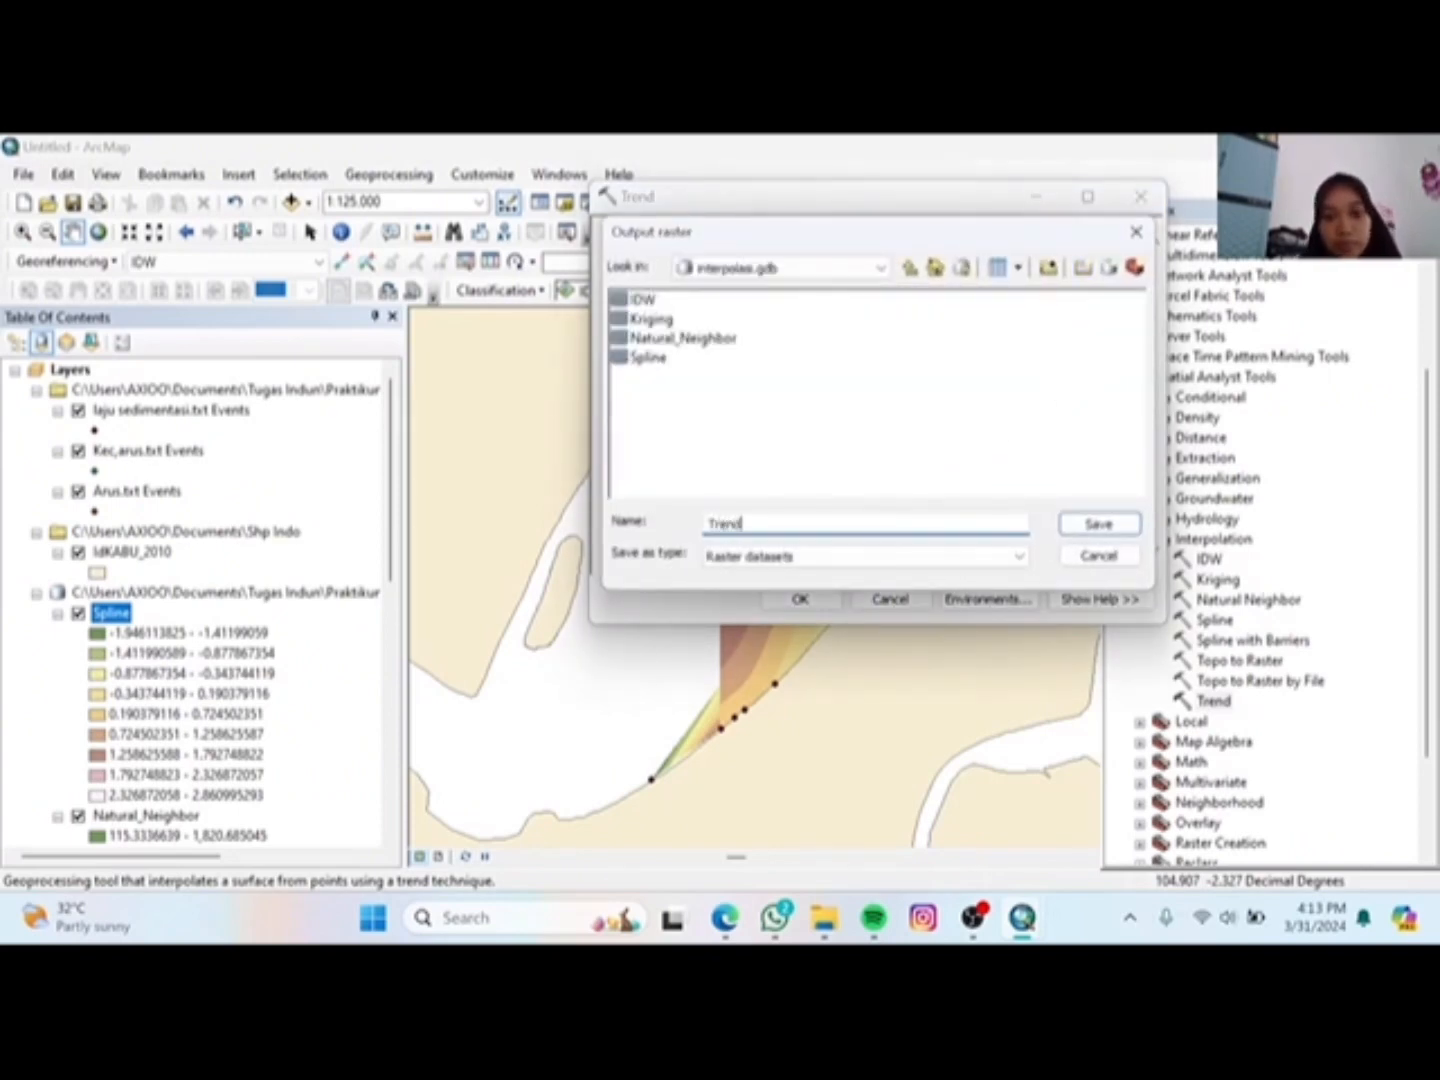
click(1108, 525)
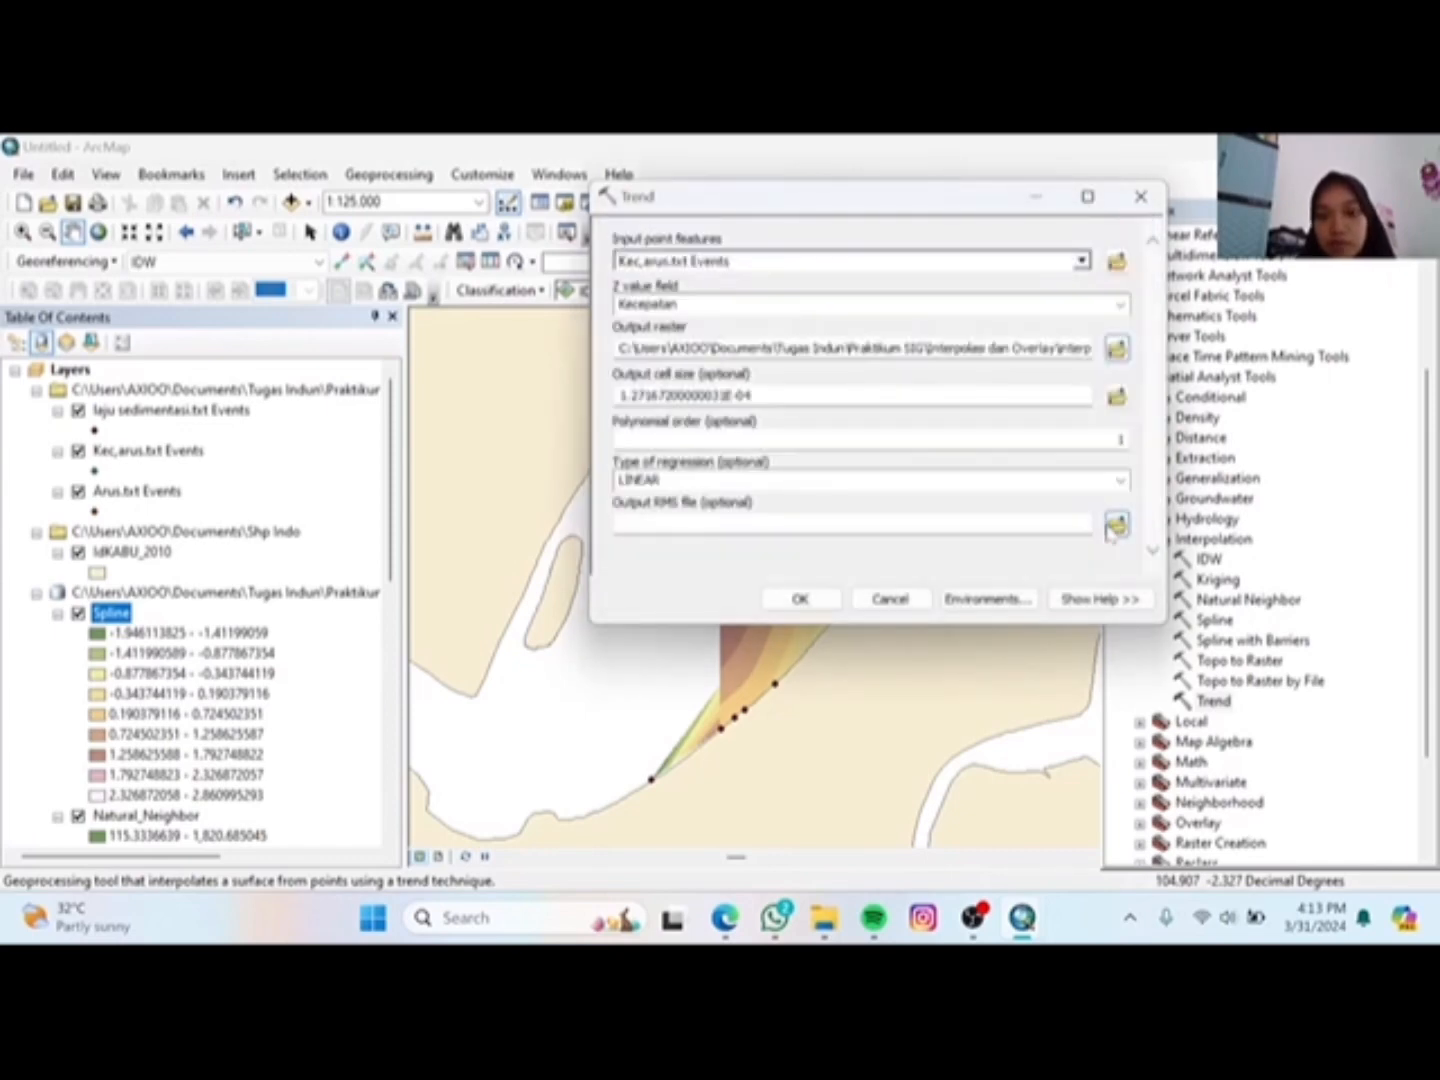
click(812, 600)
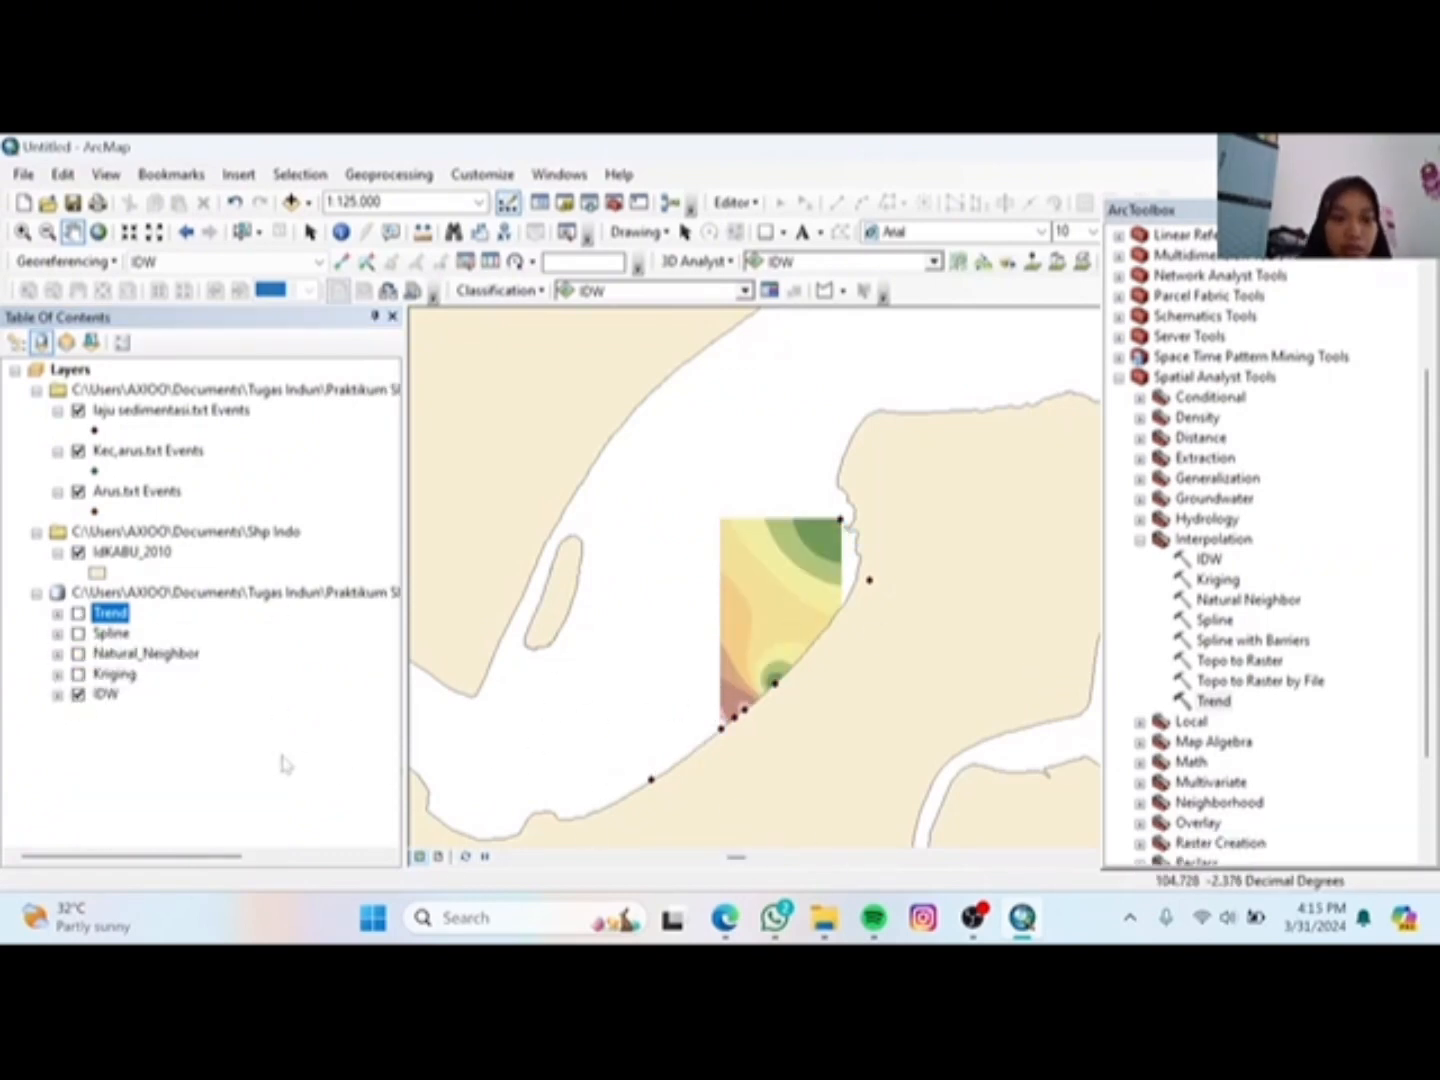
Step: Compare the Kriging, Natural_Neighbor, Spline and Trend rasters on the map by switching their visibility one after another
click(78, 672)
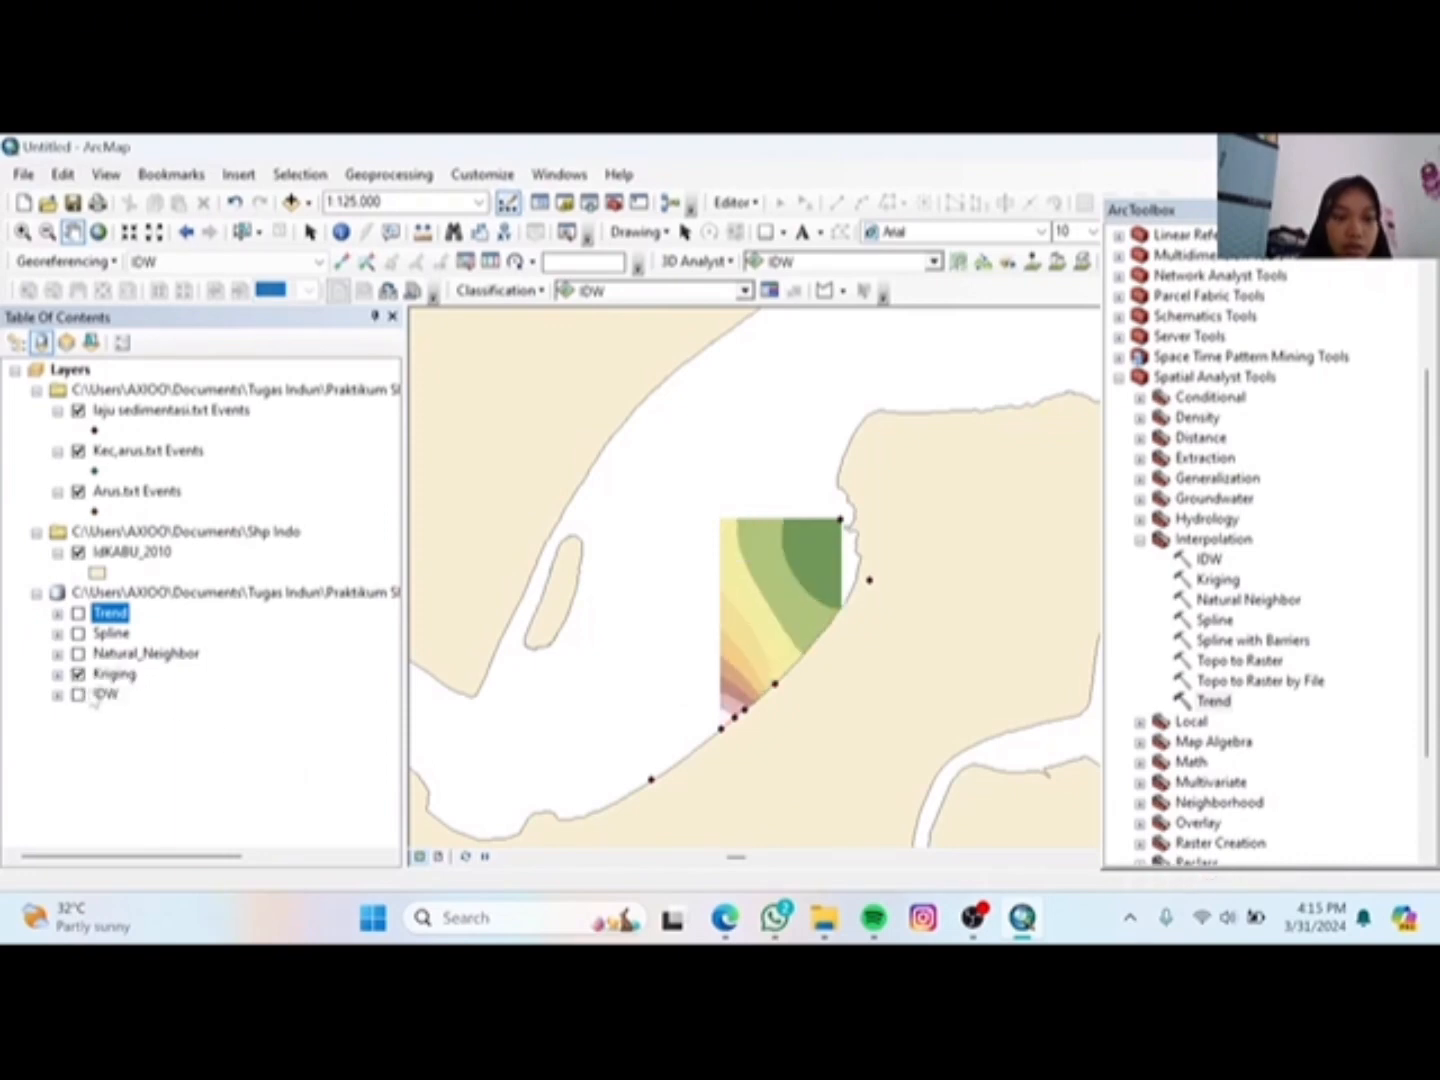
click(77, 654)
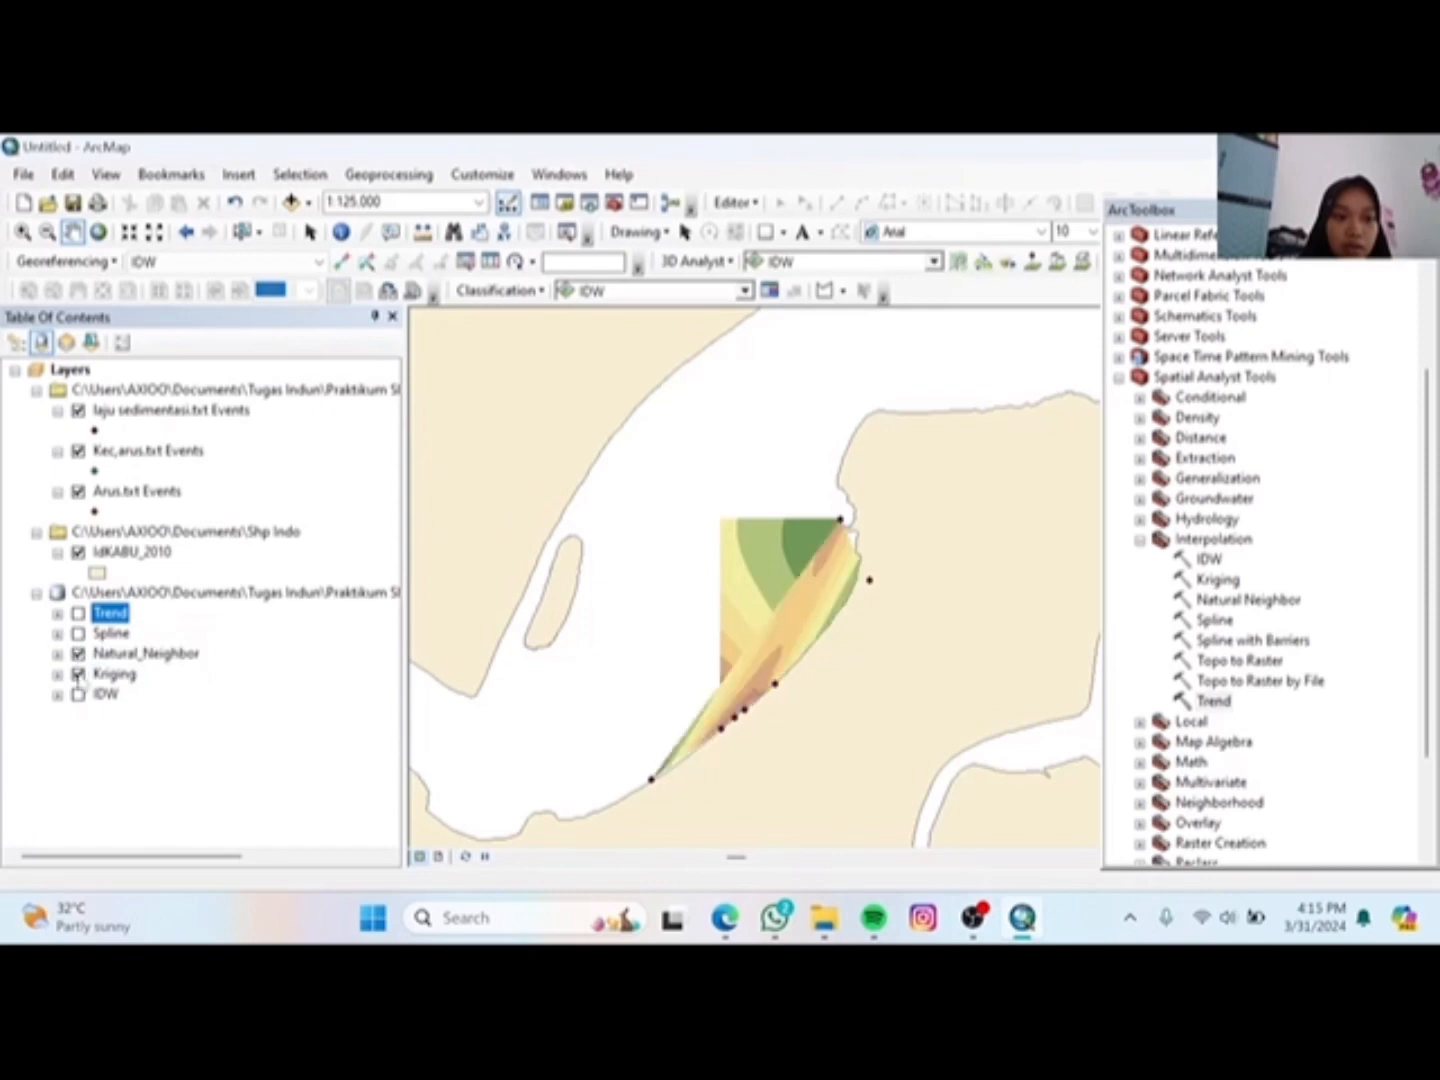
click(78, 675)
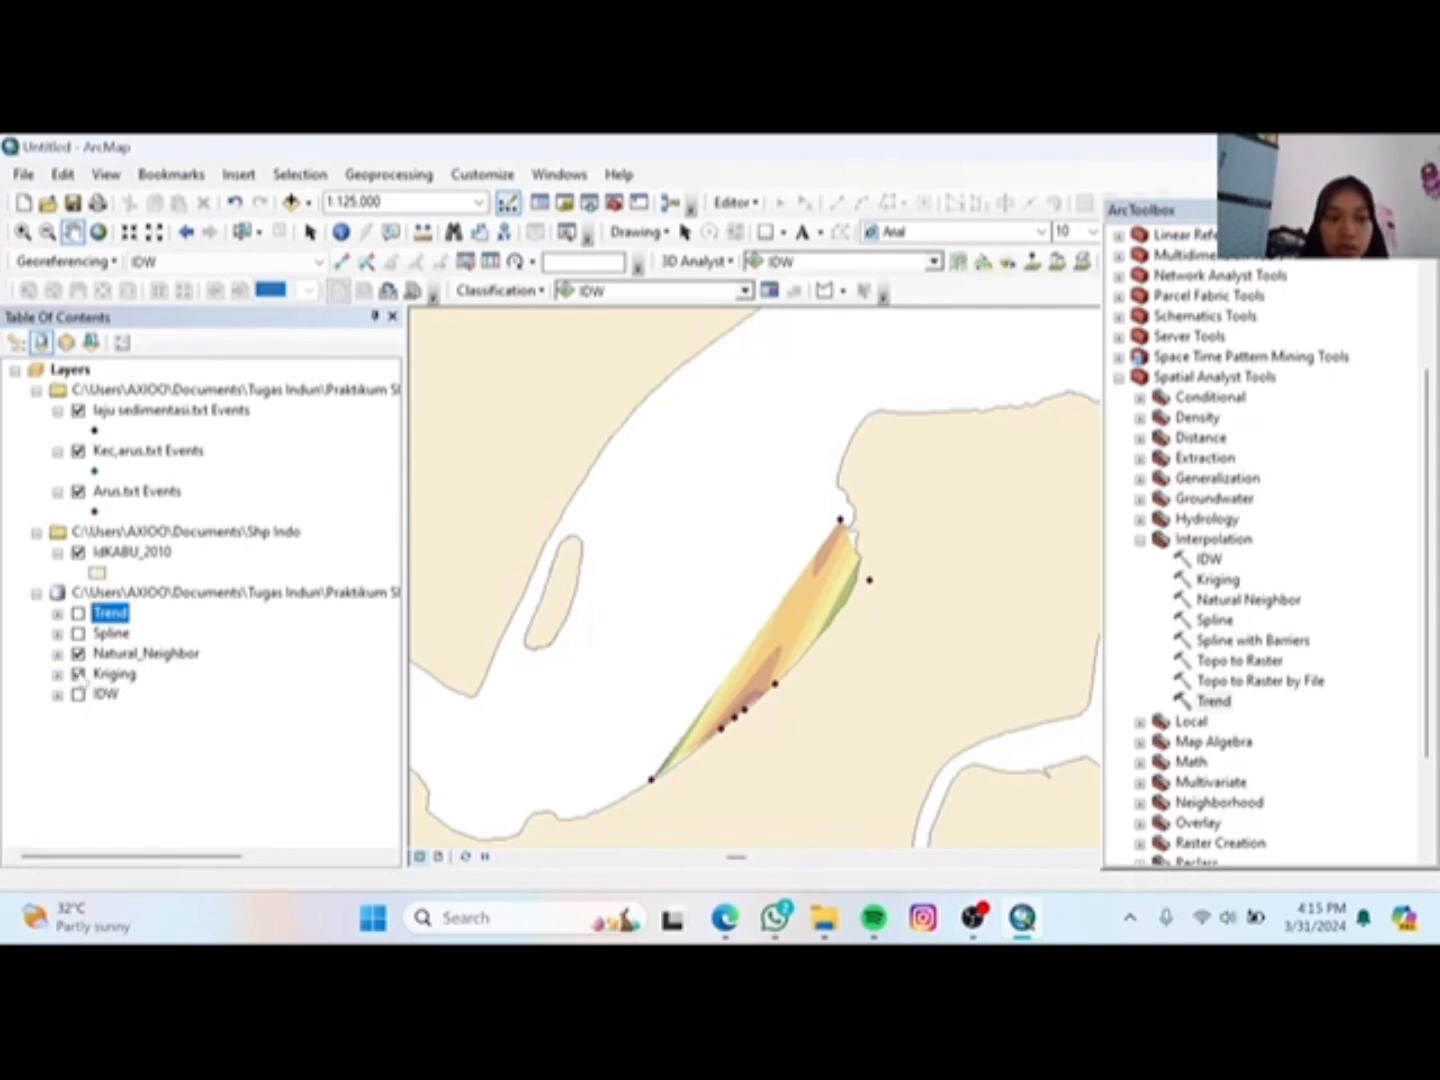
click(78, 674)
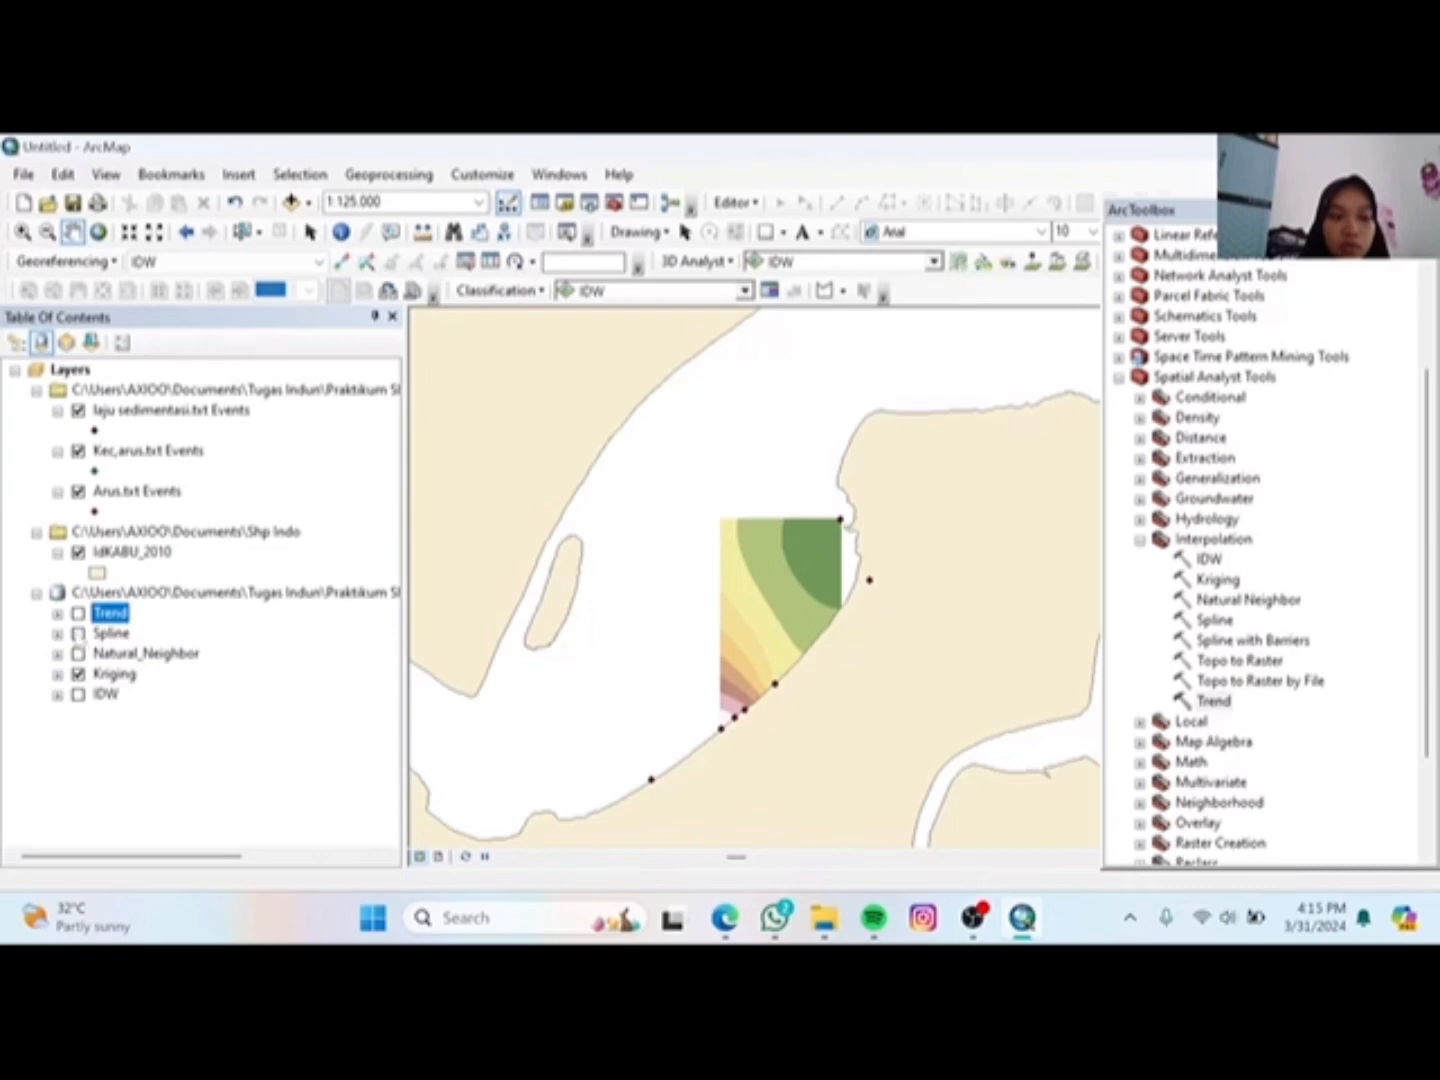
click(78, 634)
click(78, 674)
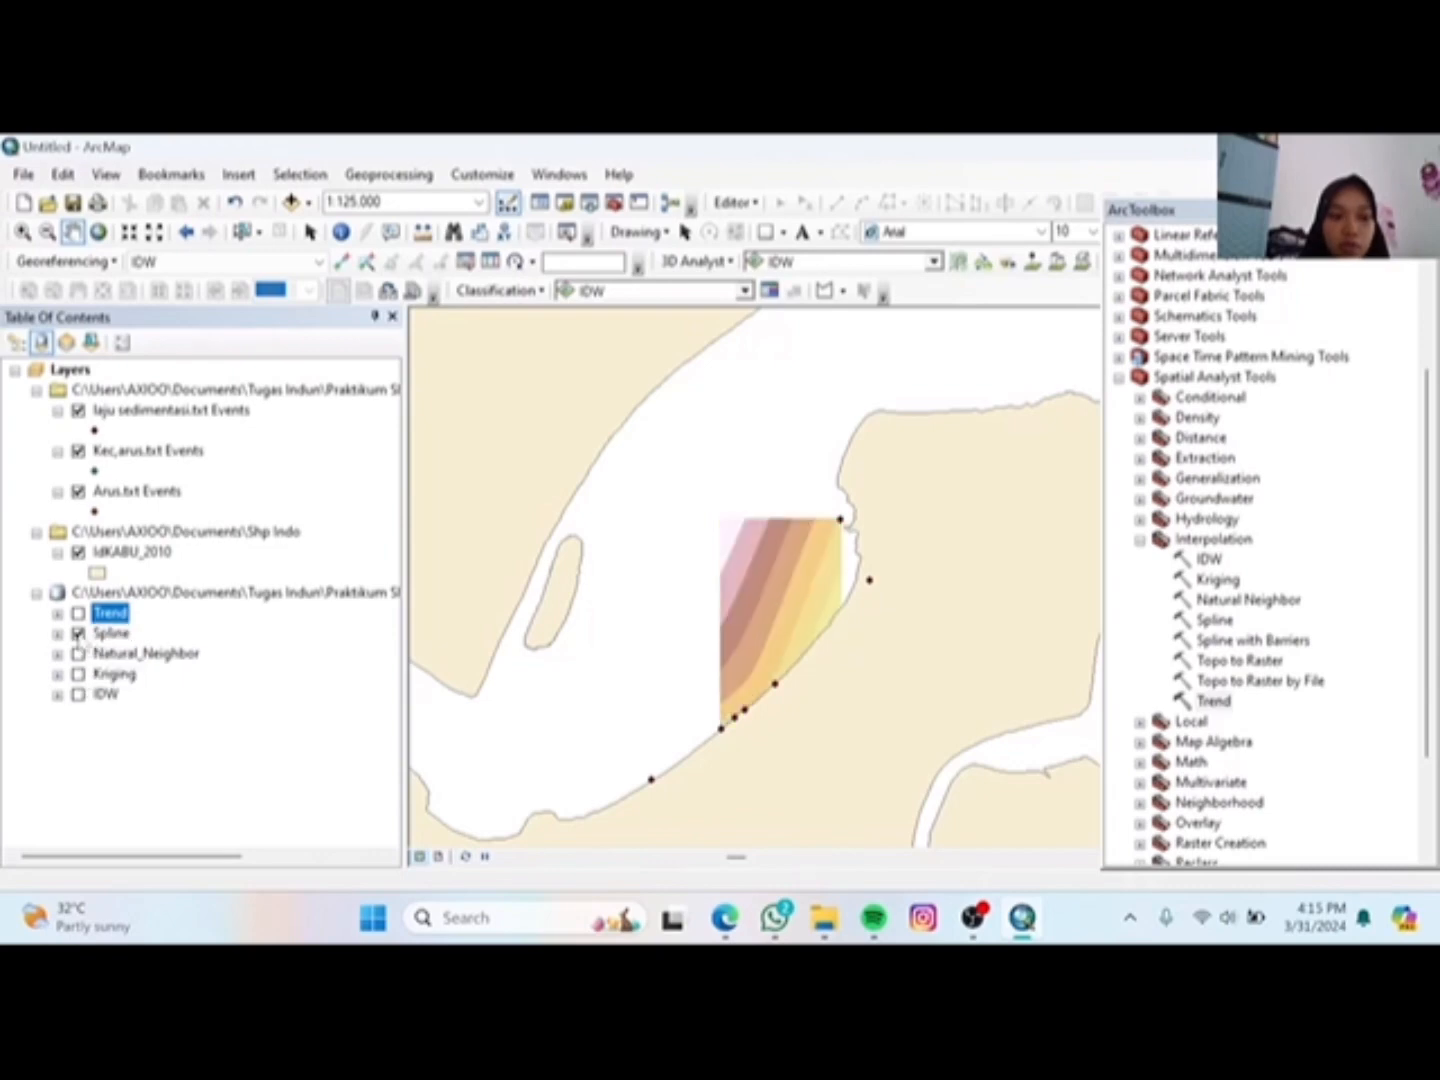
click(77, 613)
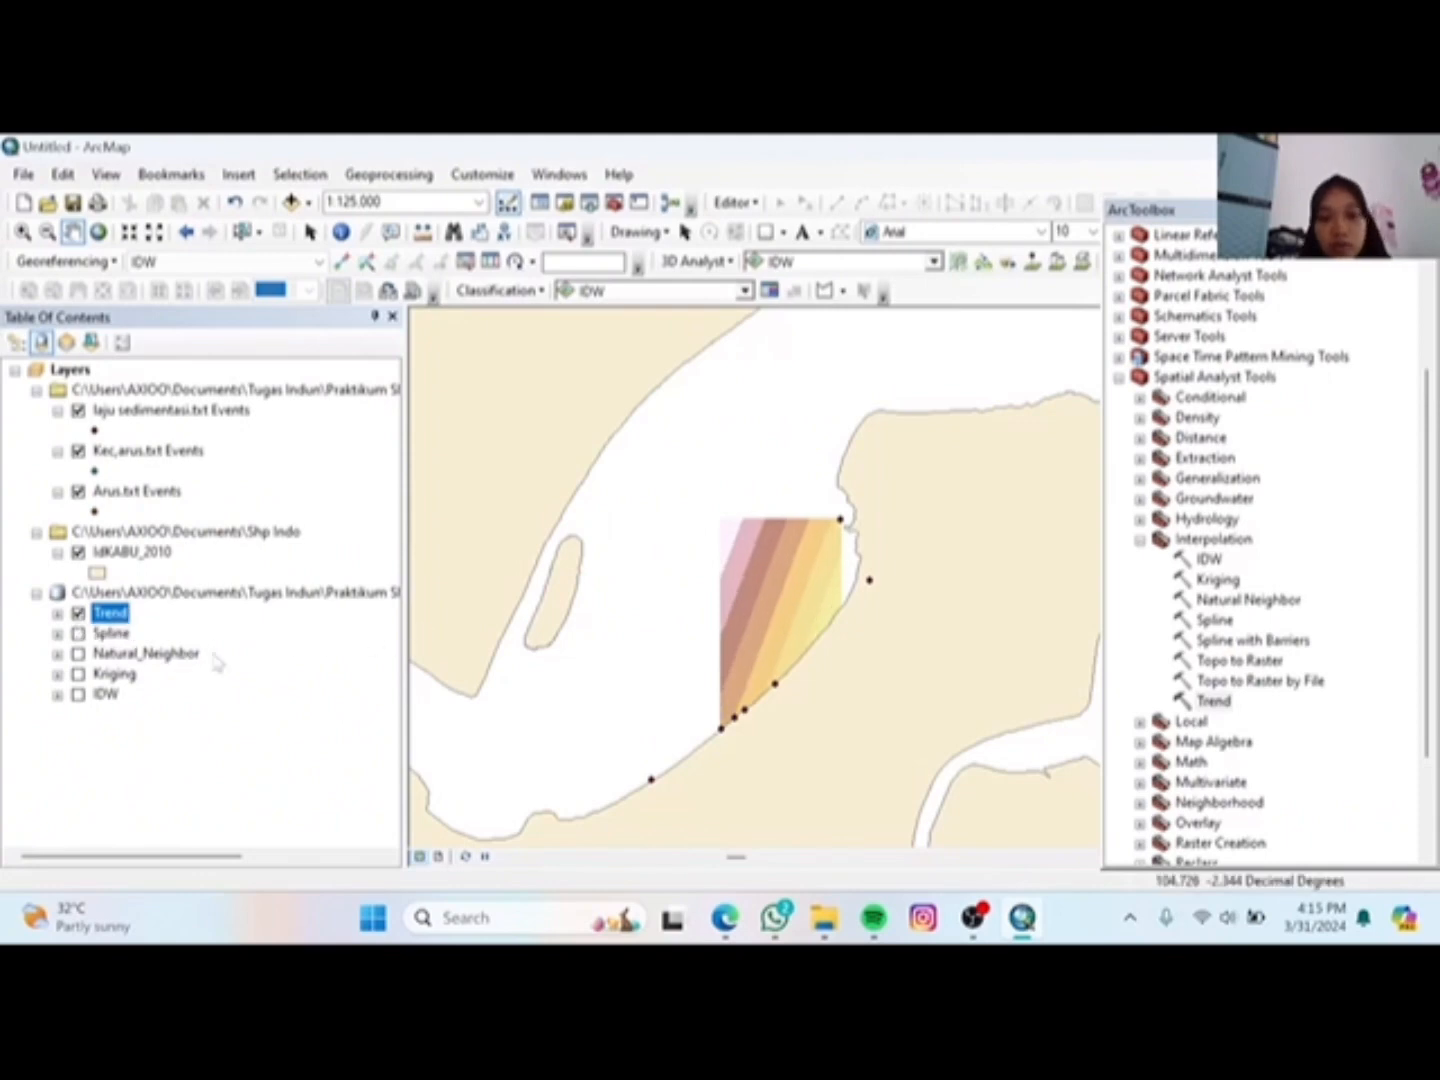
Step: Hide the interpolation rasters so that only the point event layers and IdKABU_2010 are displayed
click(77, 633)
click(77, 613)
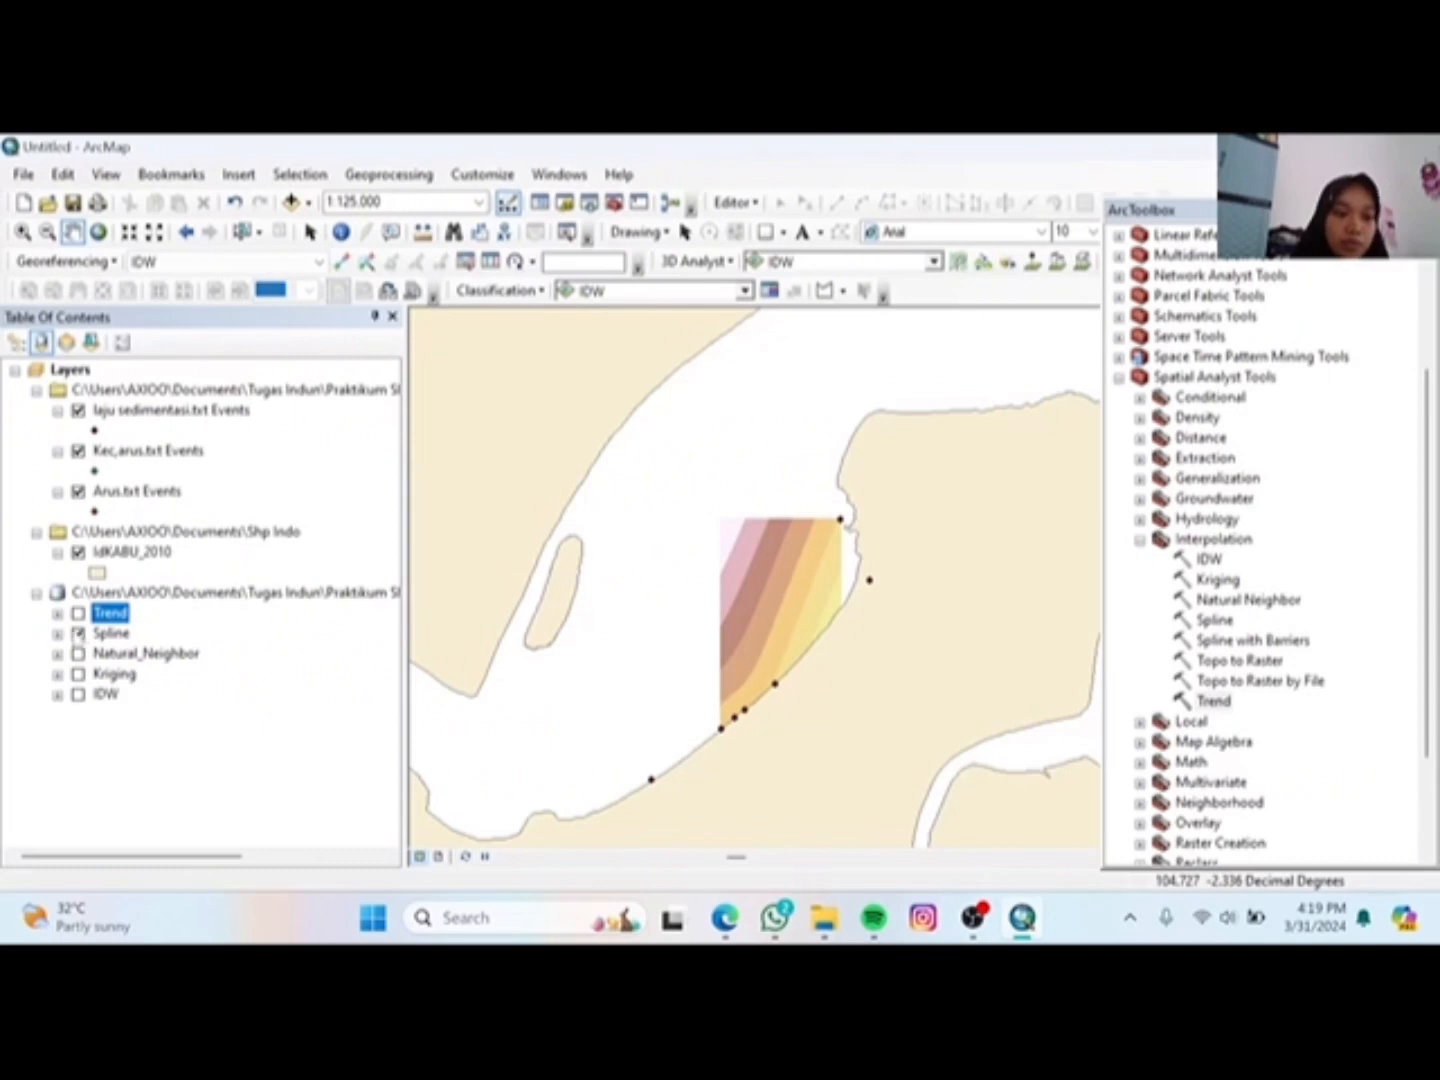
click(78, 633)
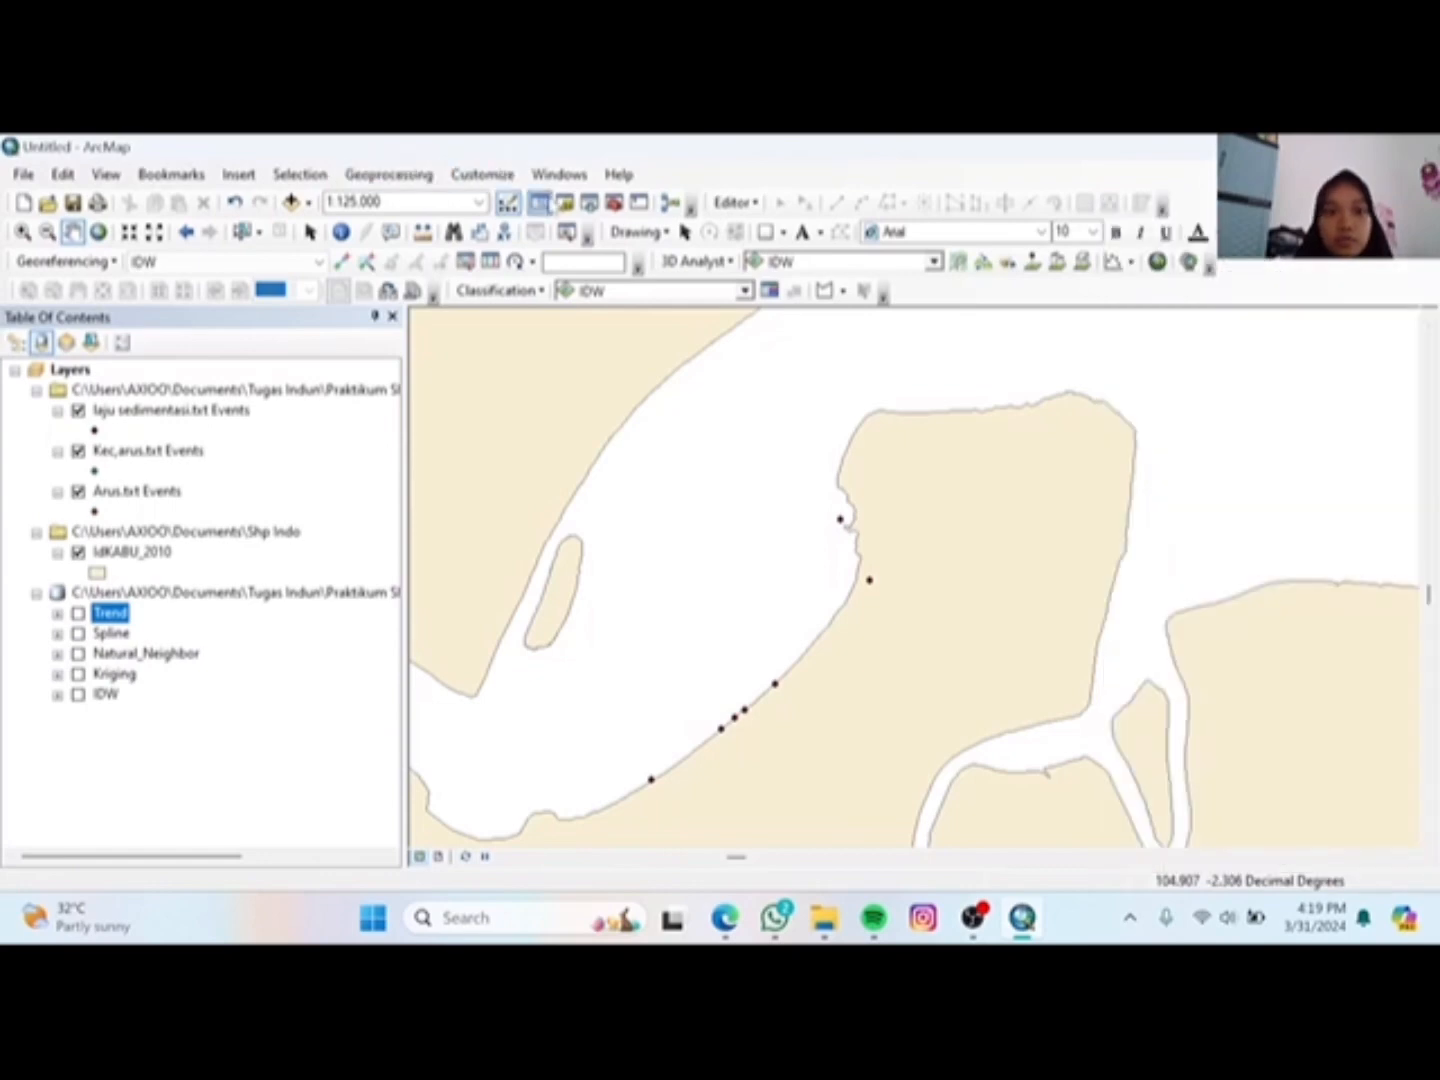
Step: Locate the Interpolasi dan Overlay folder in the Catalog and start a new shapefile inside it
click(566, 203)
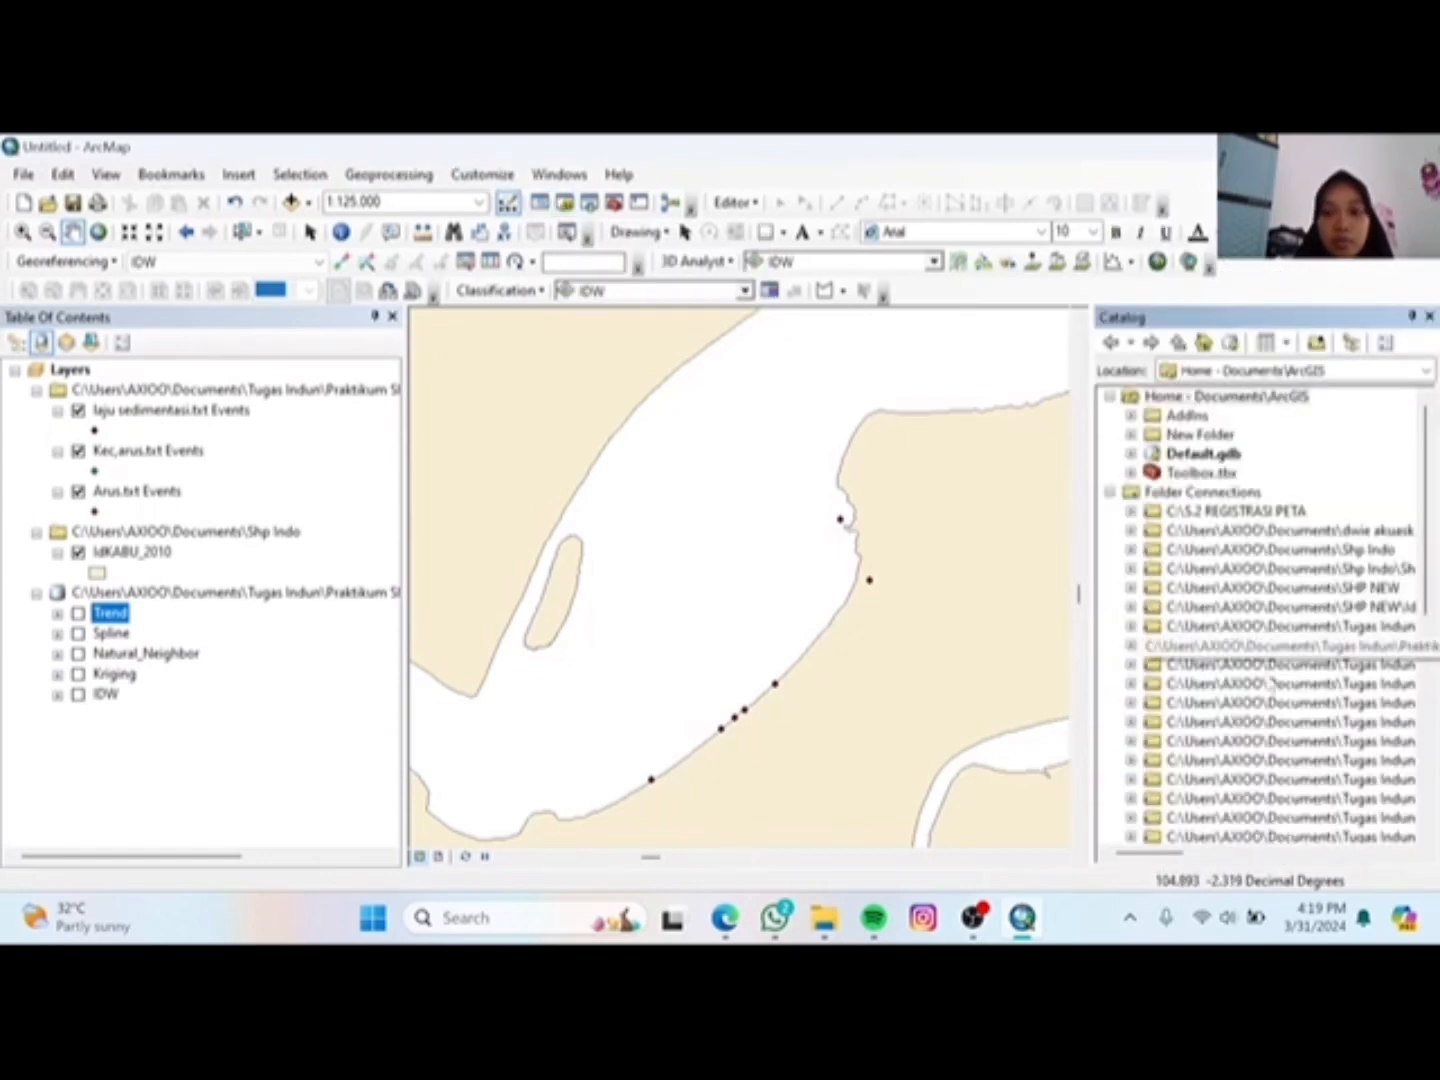
scroll(1260, 610, down, 5)
scroll(1260, 664, down, 5)
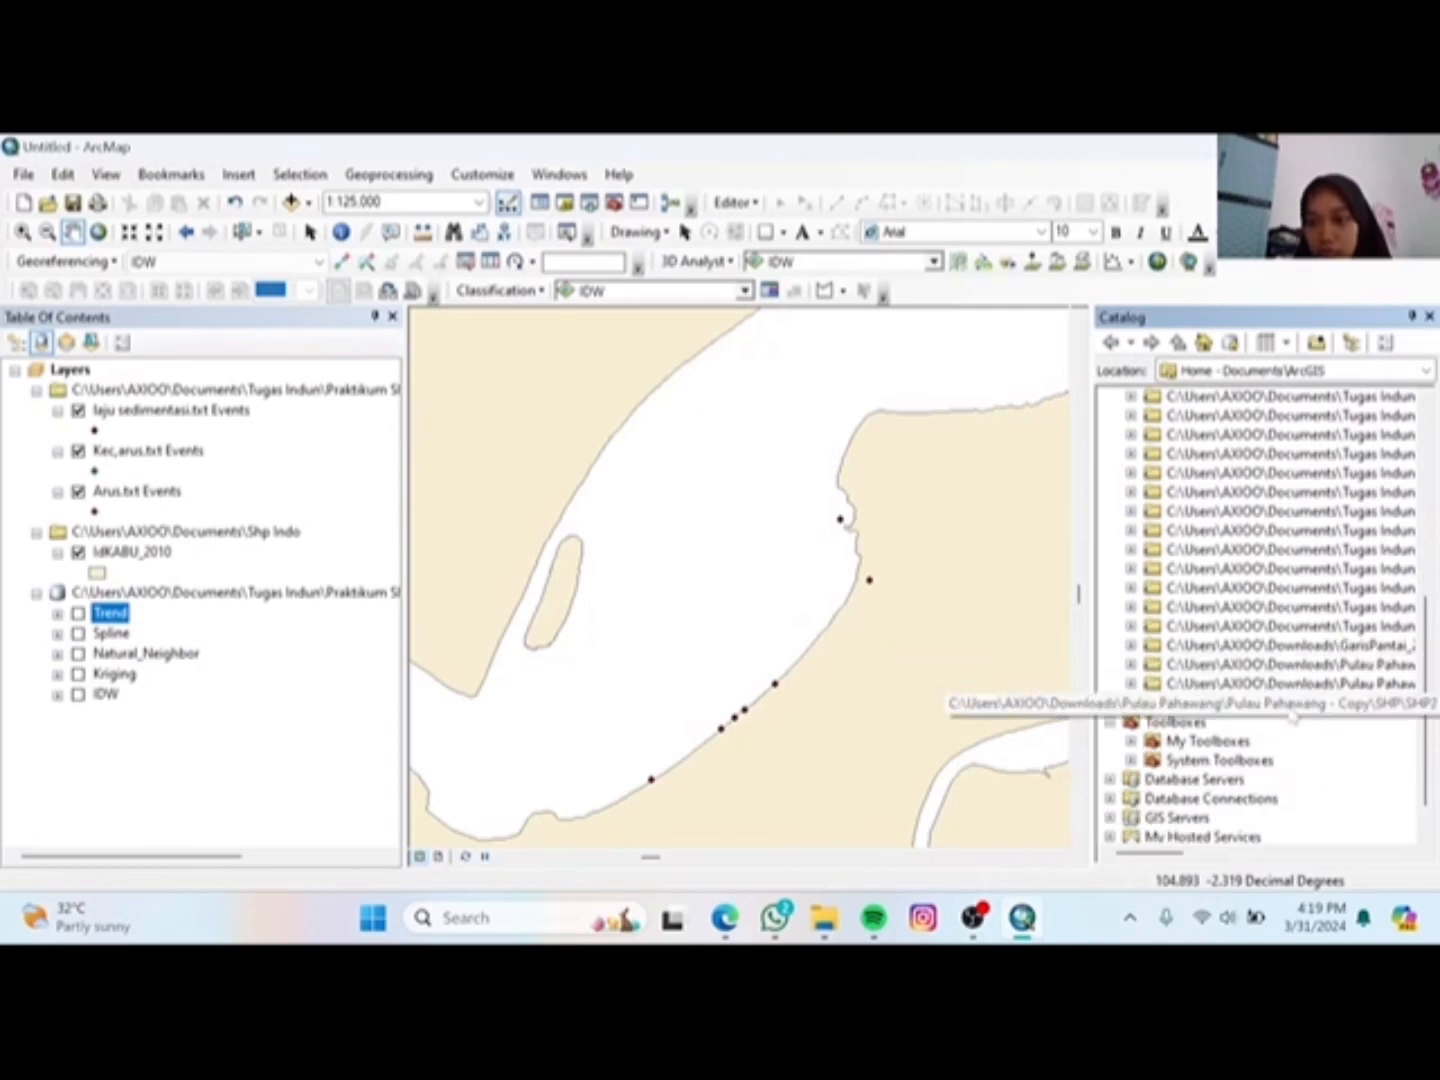
double_click(1301, 553)
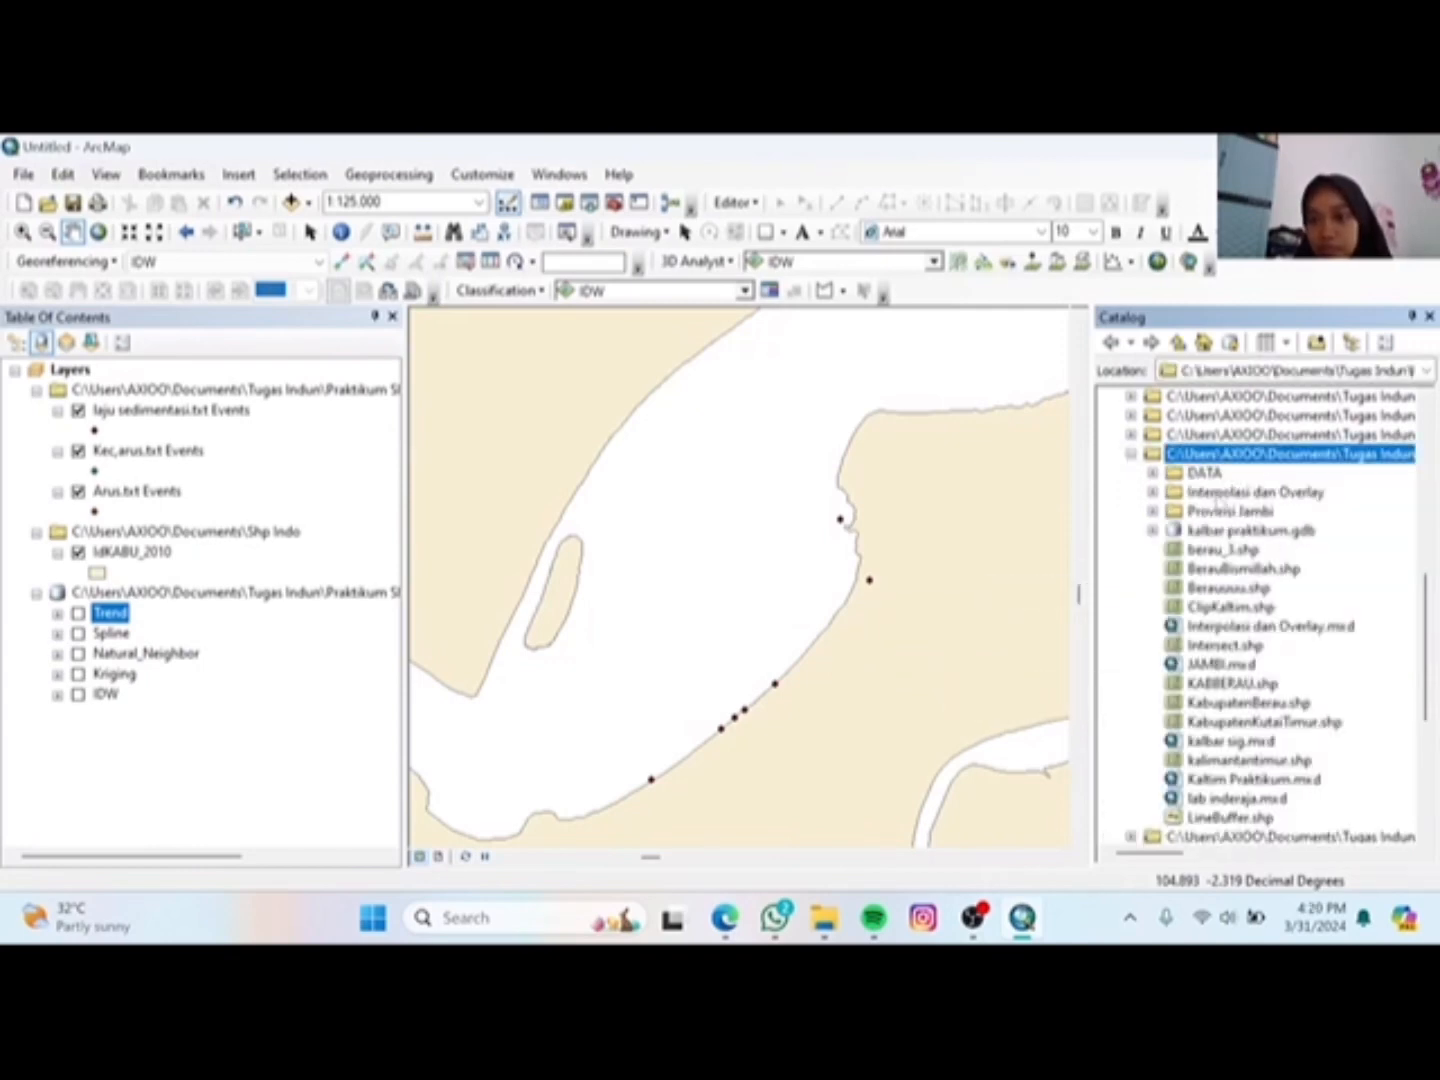
double_click(1219, 493)
right_click(1219, 495)
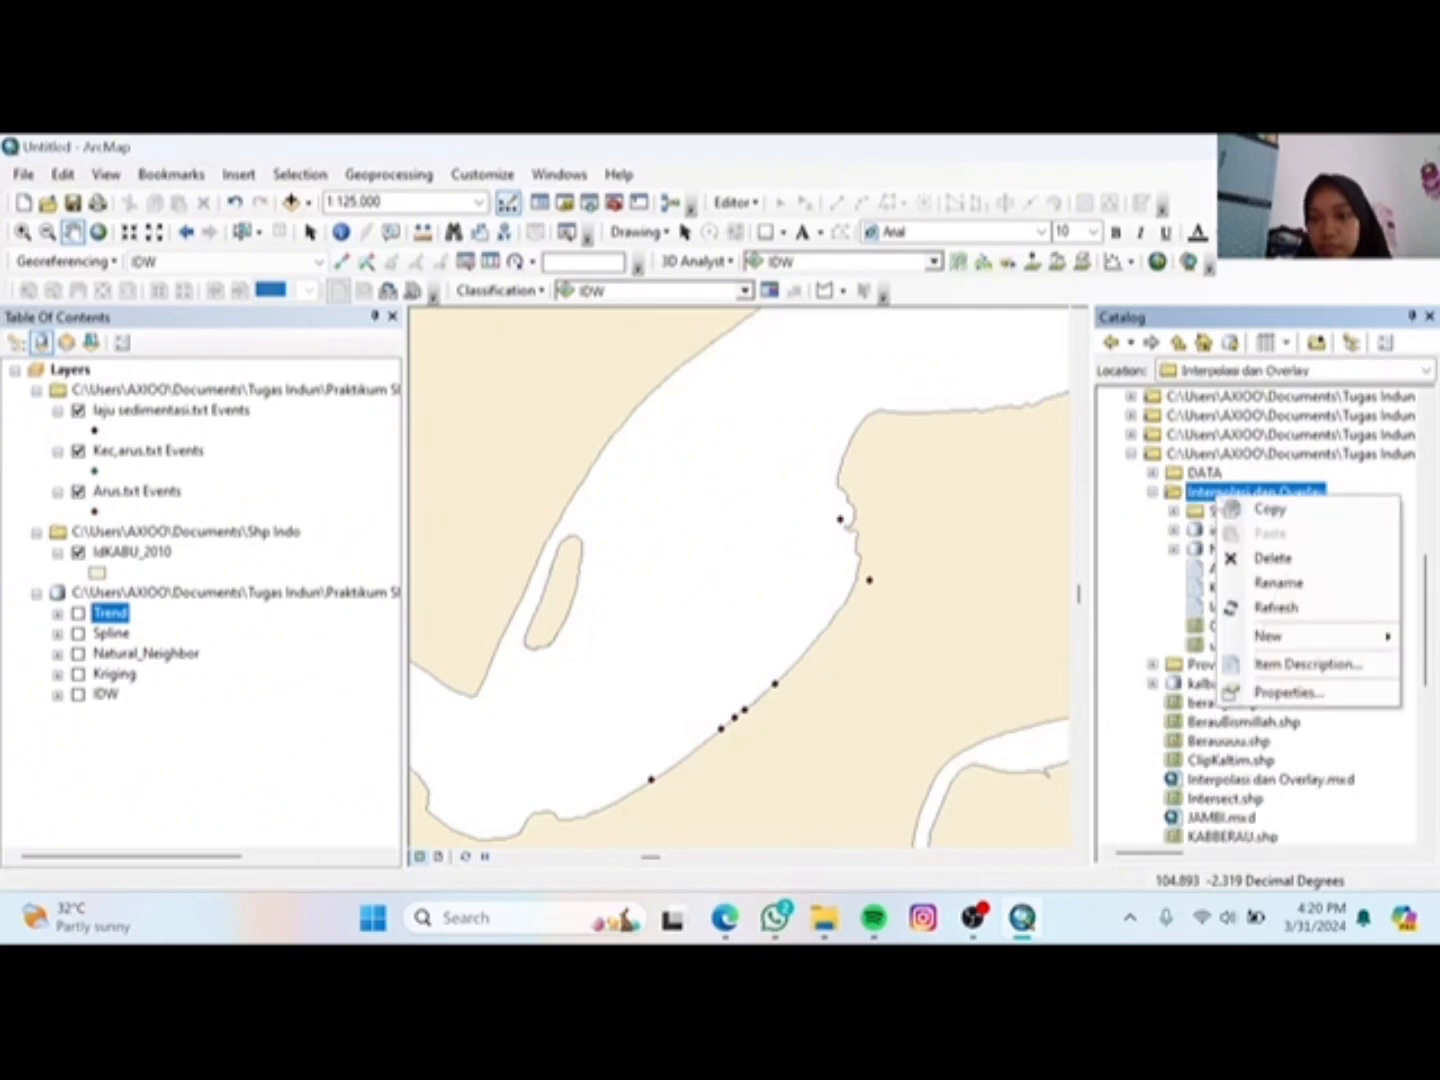
mouse_move(1270, 634)
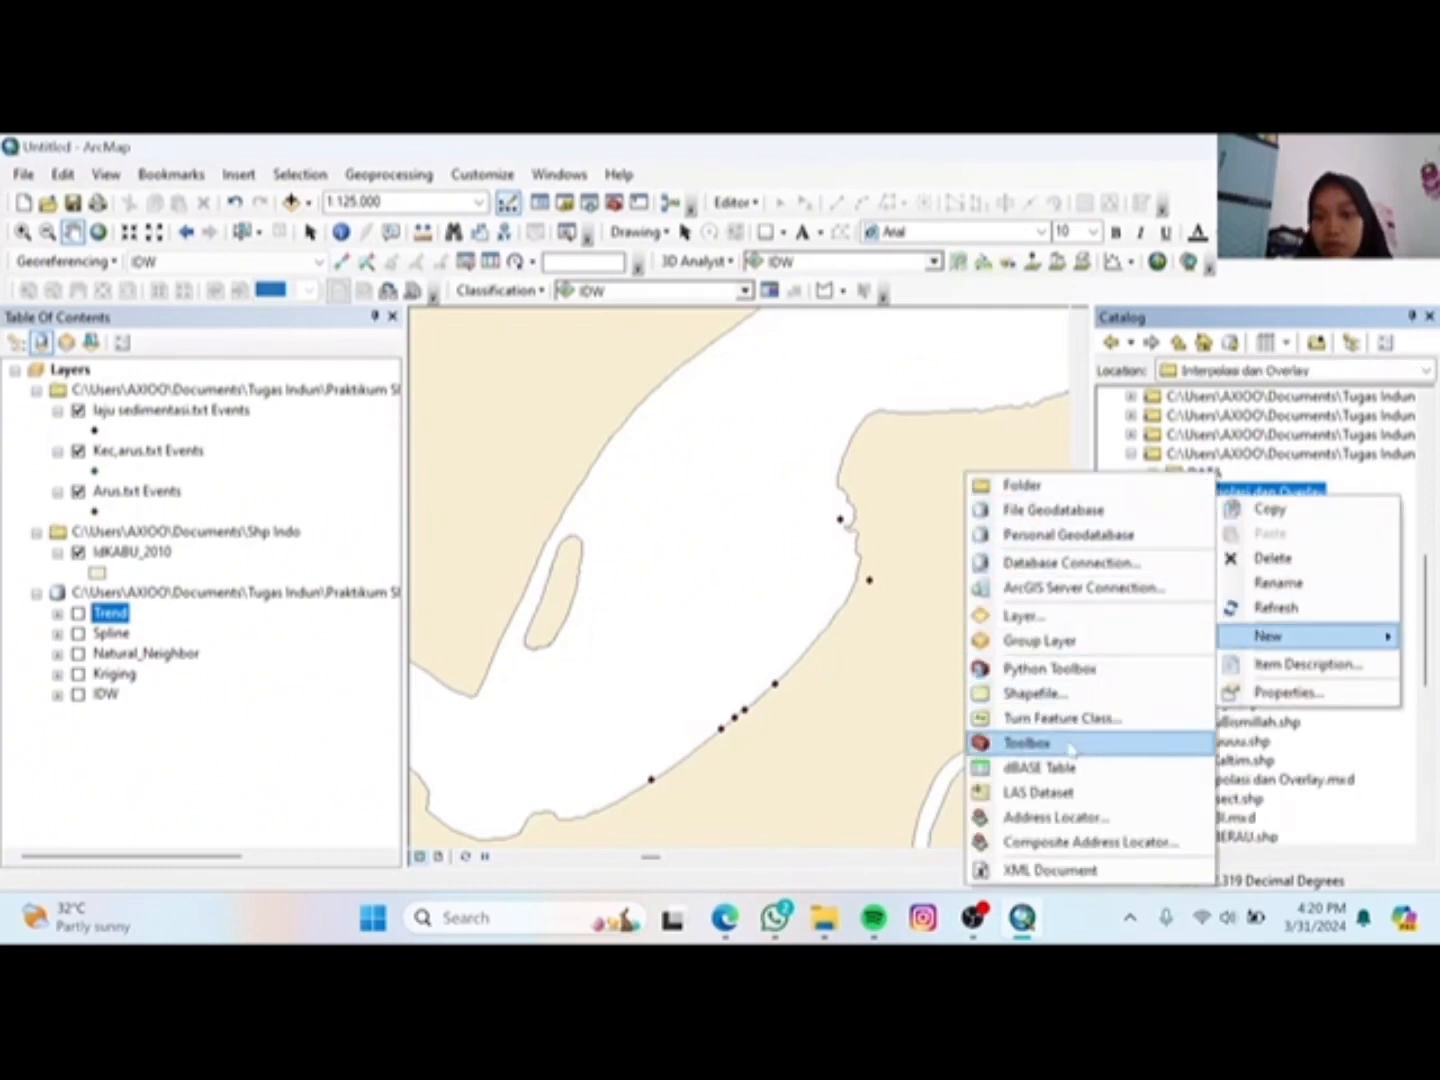
click(1040, 693)
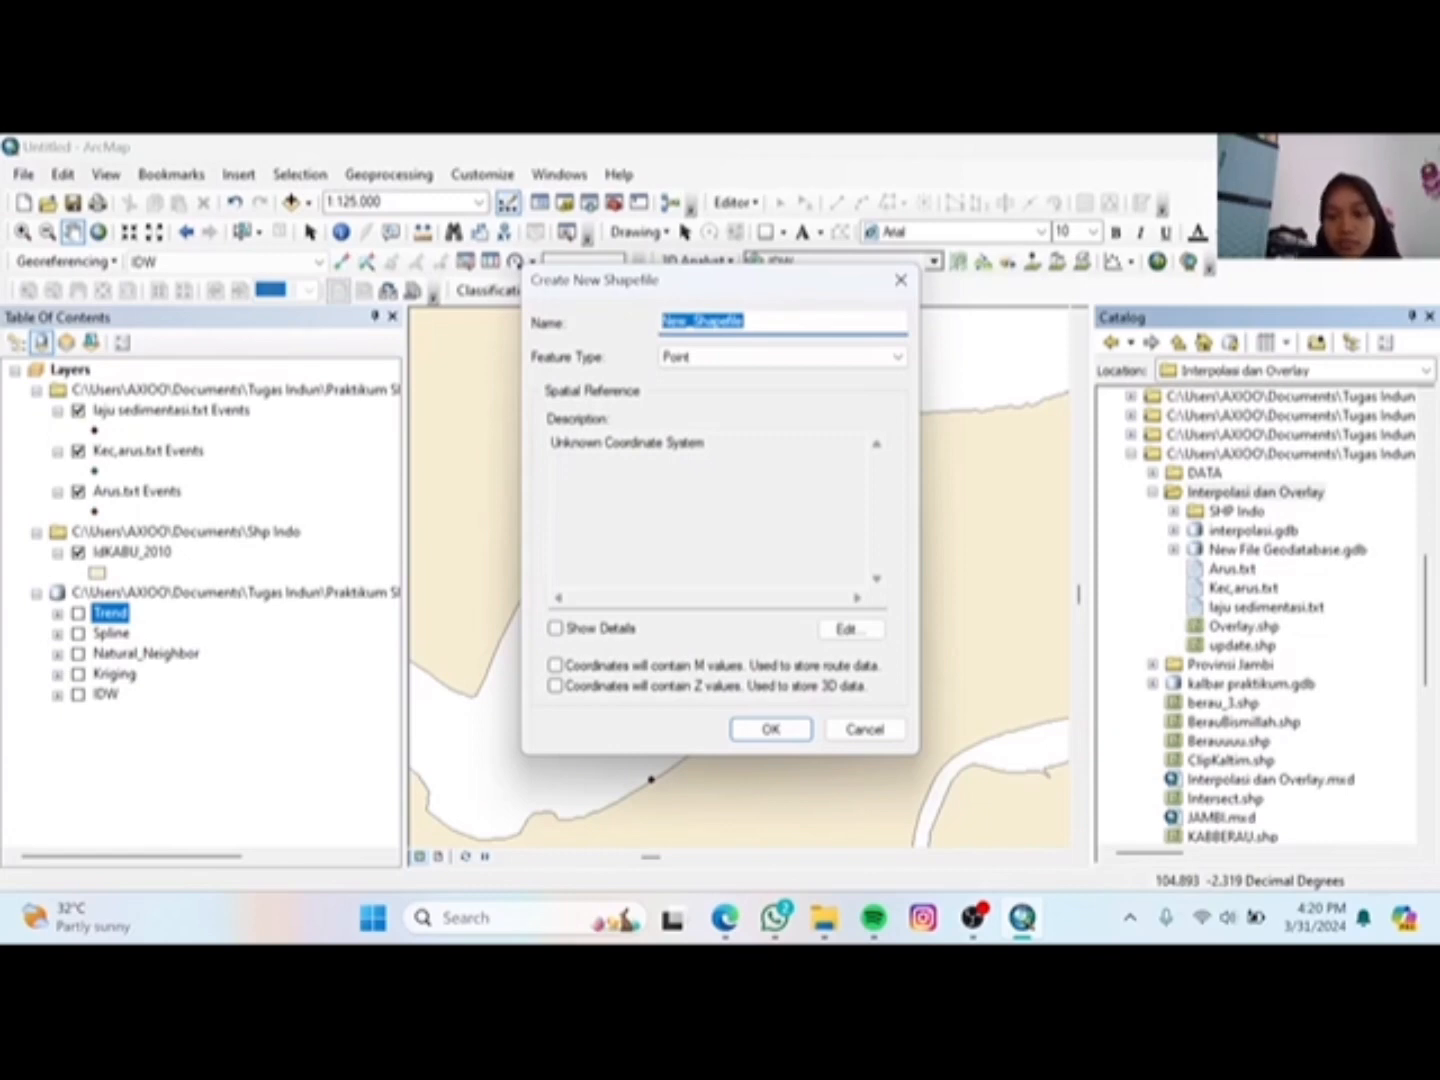
Step: Create the shapefile as OVERLAYY with feature type Polygon and the WGS 1984 coordinate system
text(0)
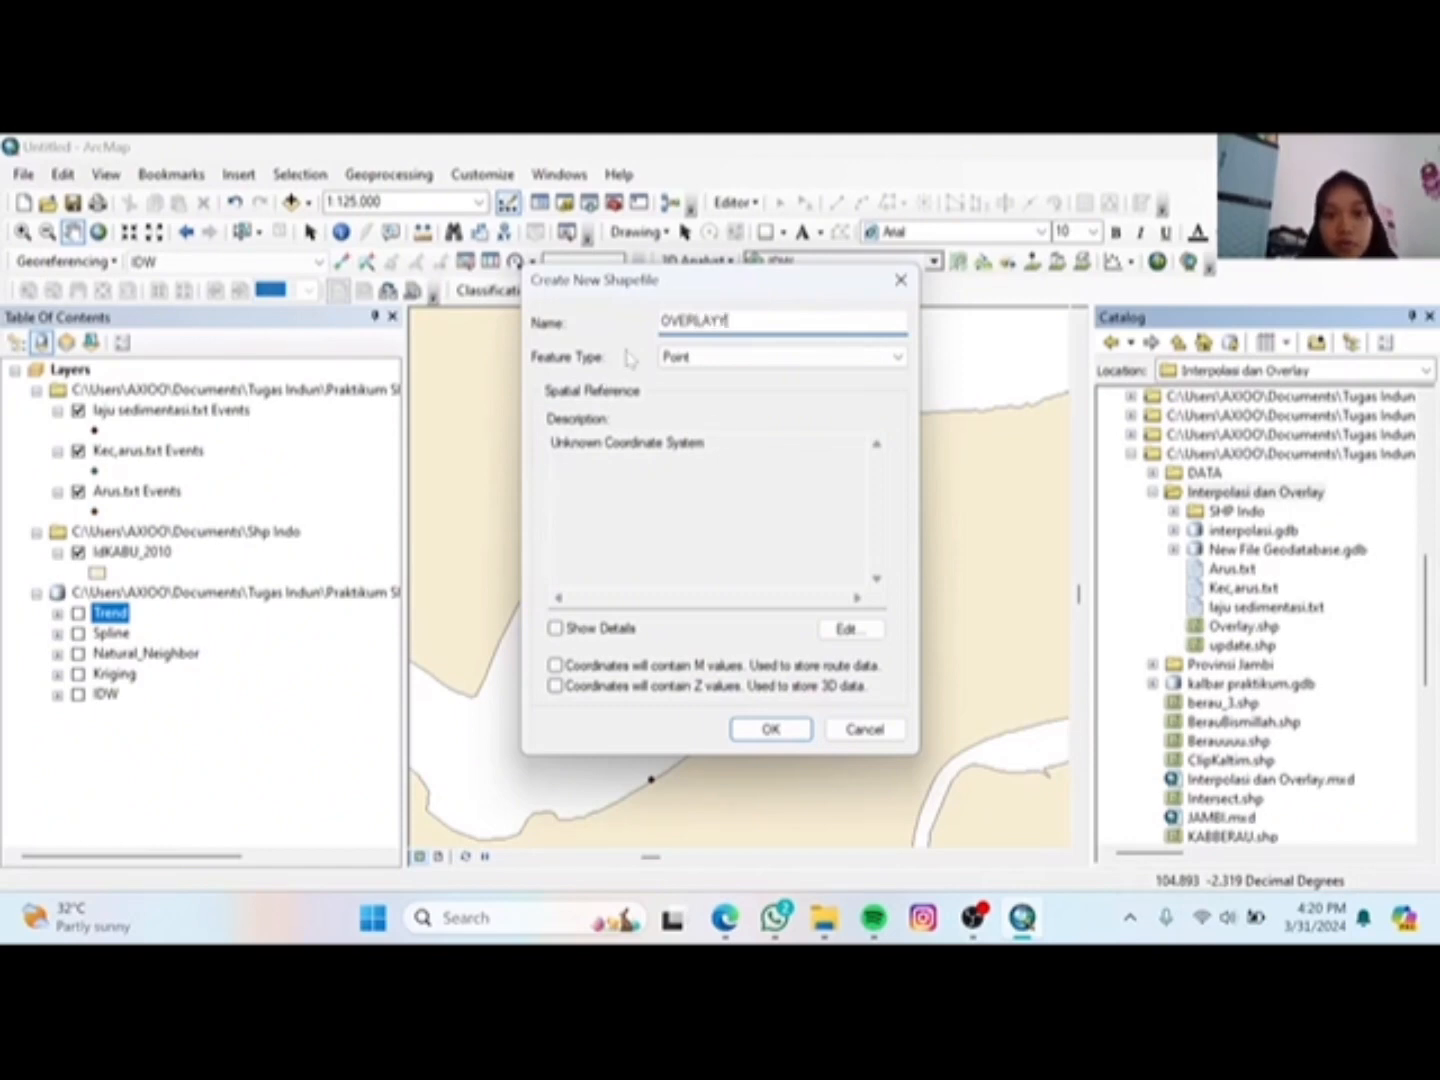
click(680, 356)
click(703, 403)
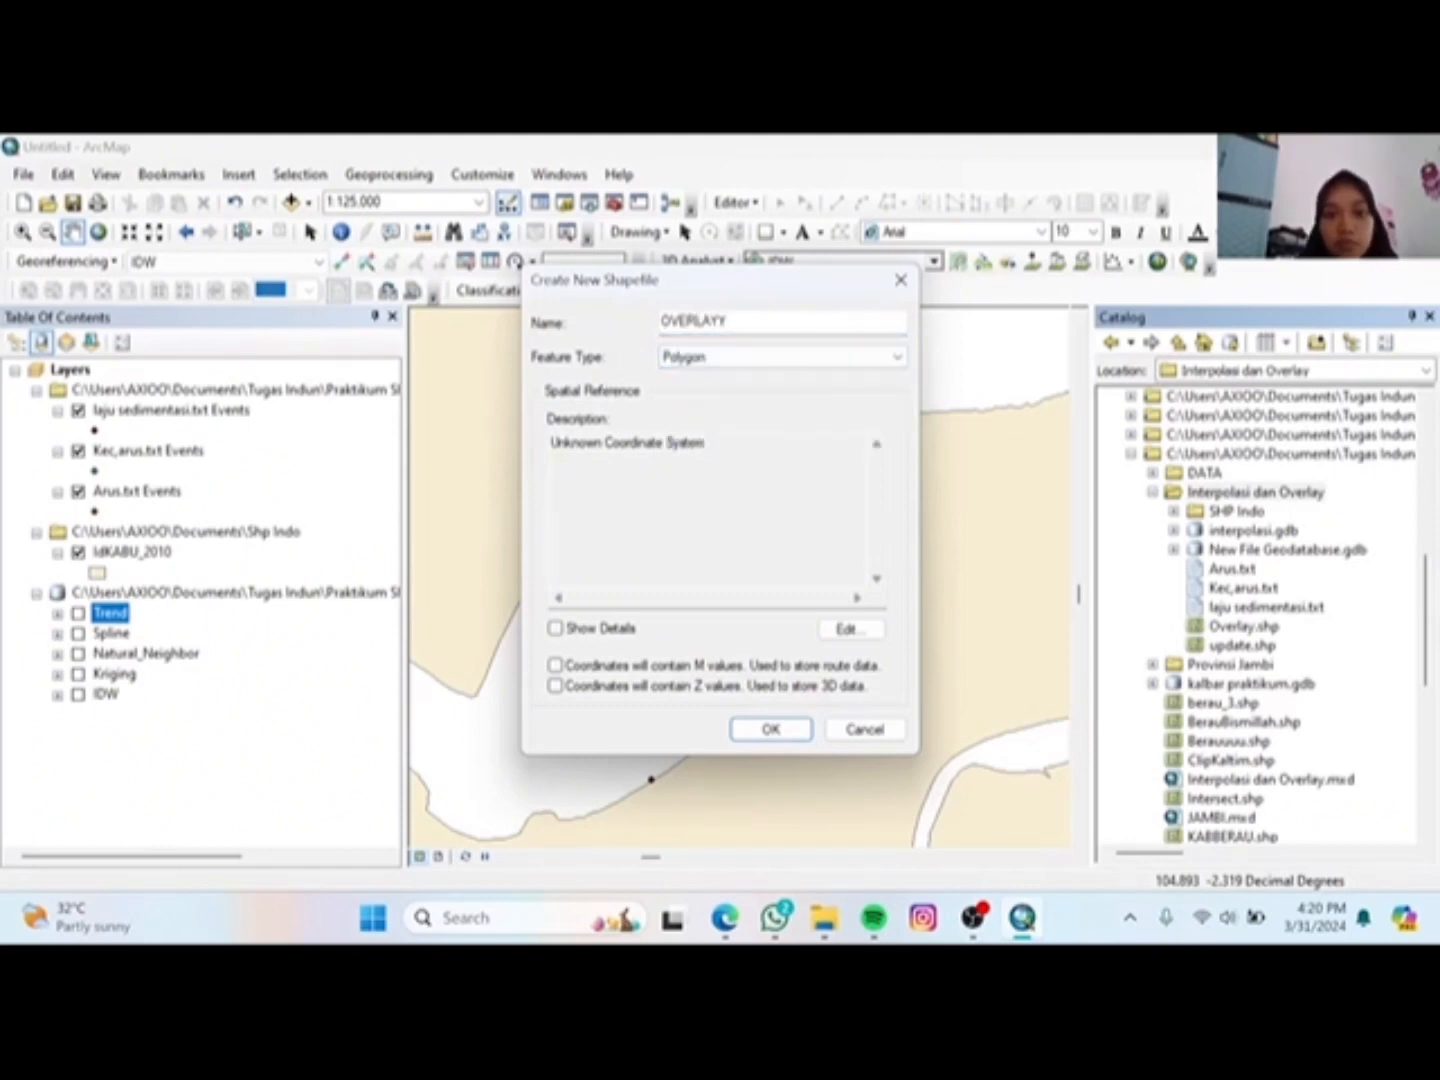
click(857, 636)
click(590, 347)
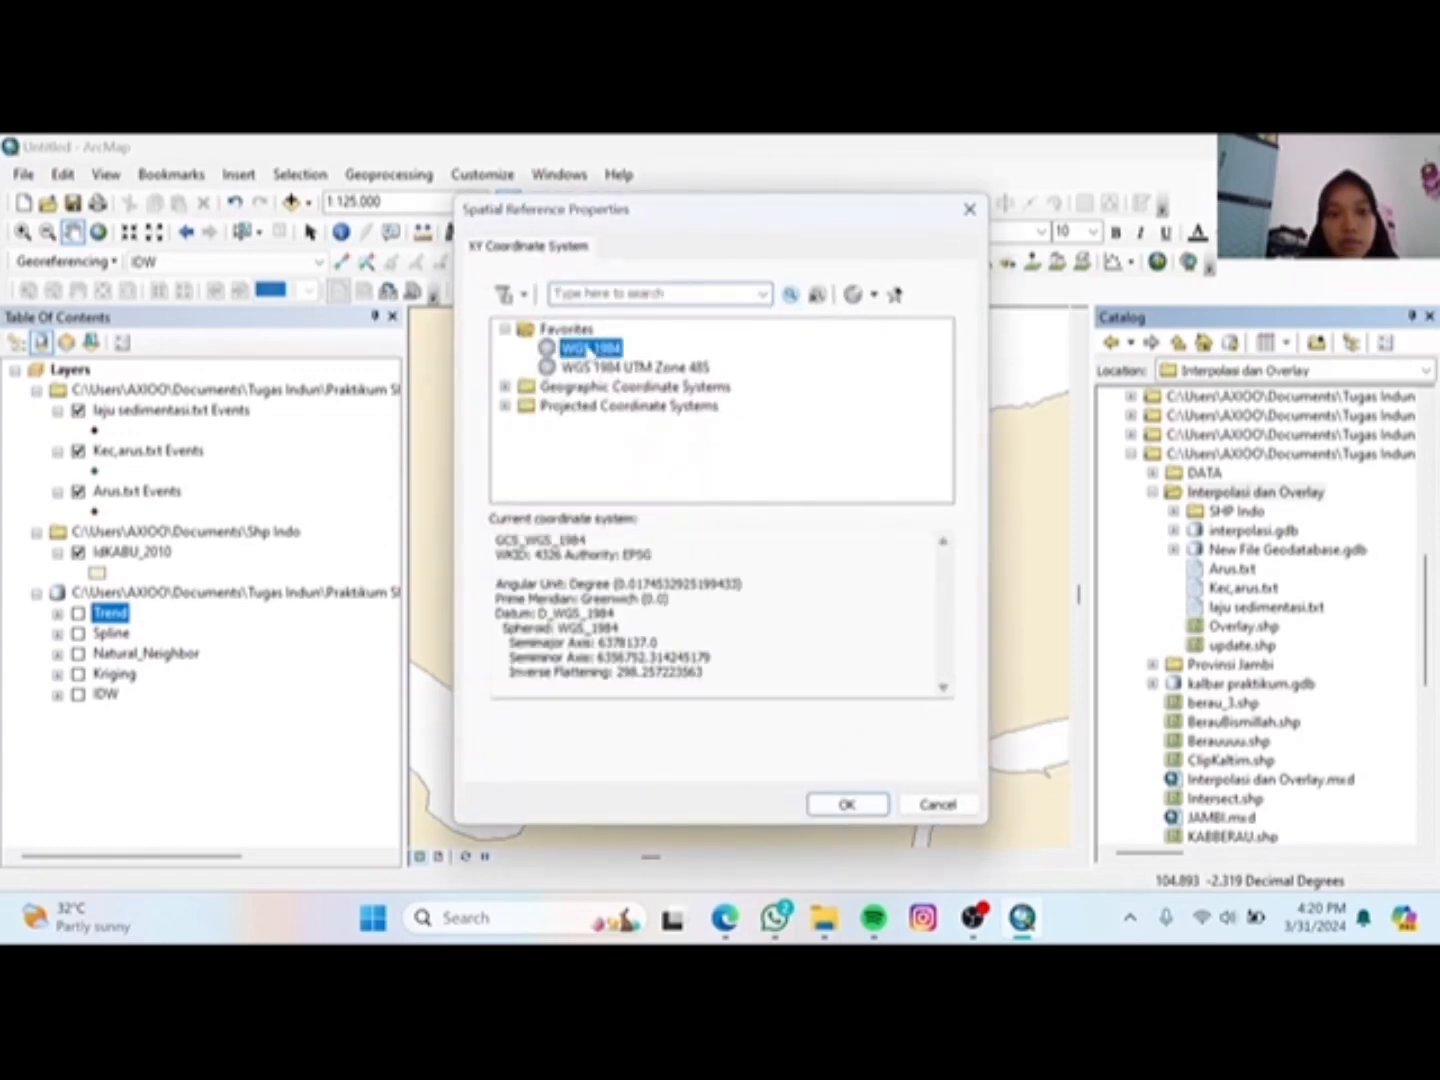
click(843, 806)
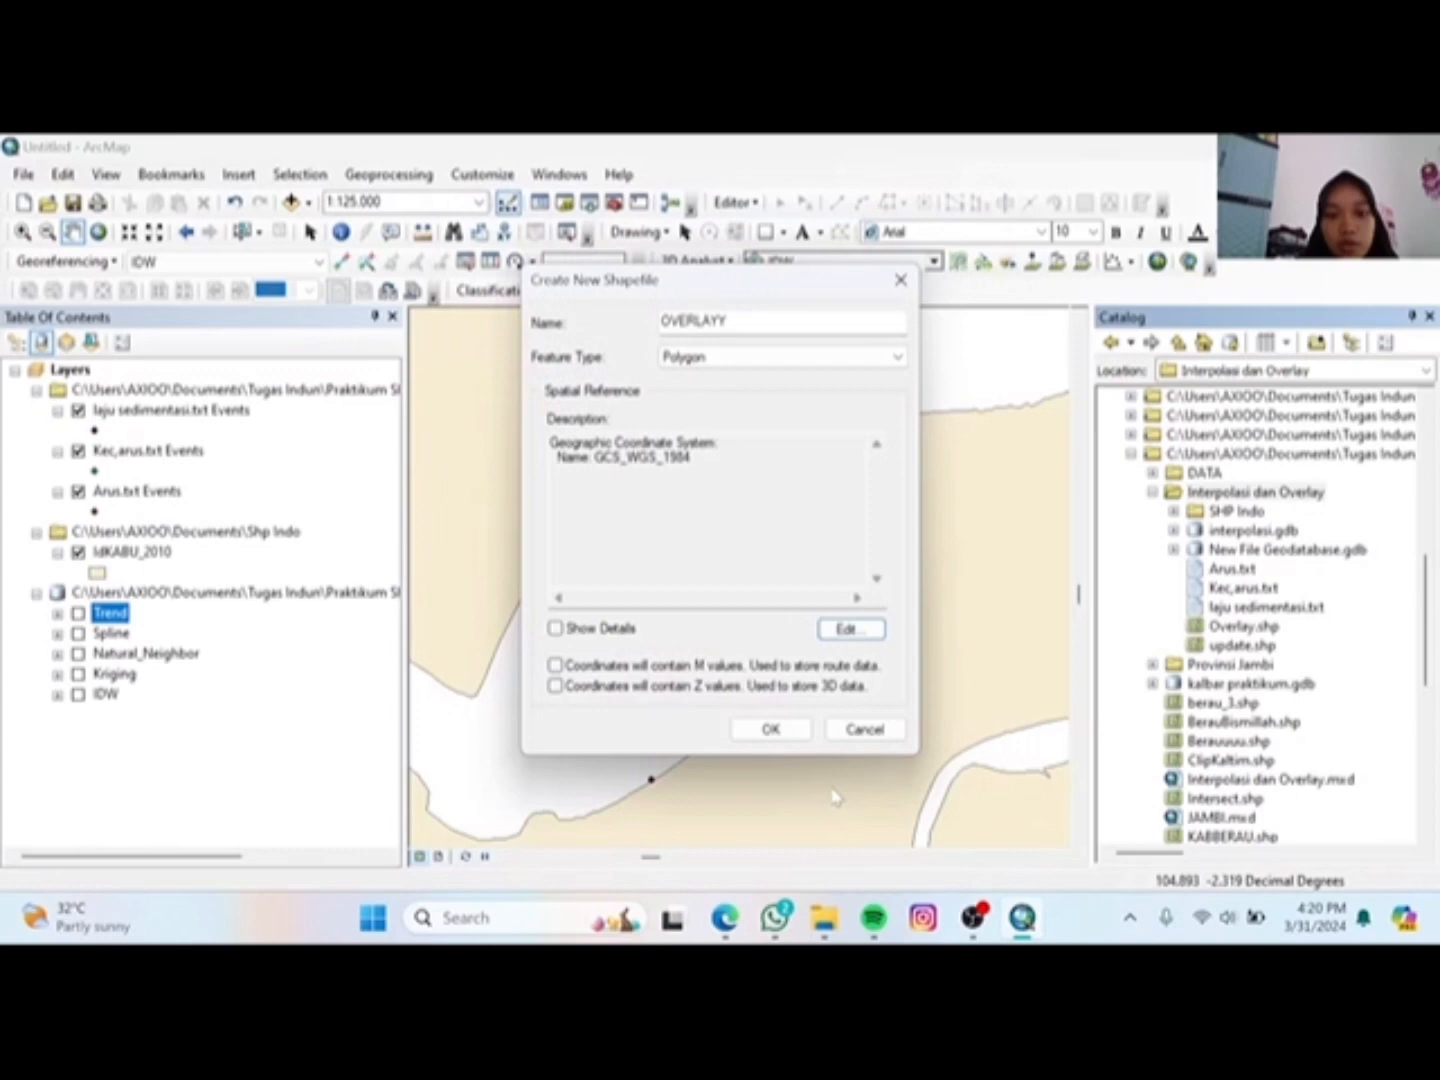
click(770, 729)
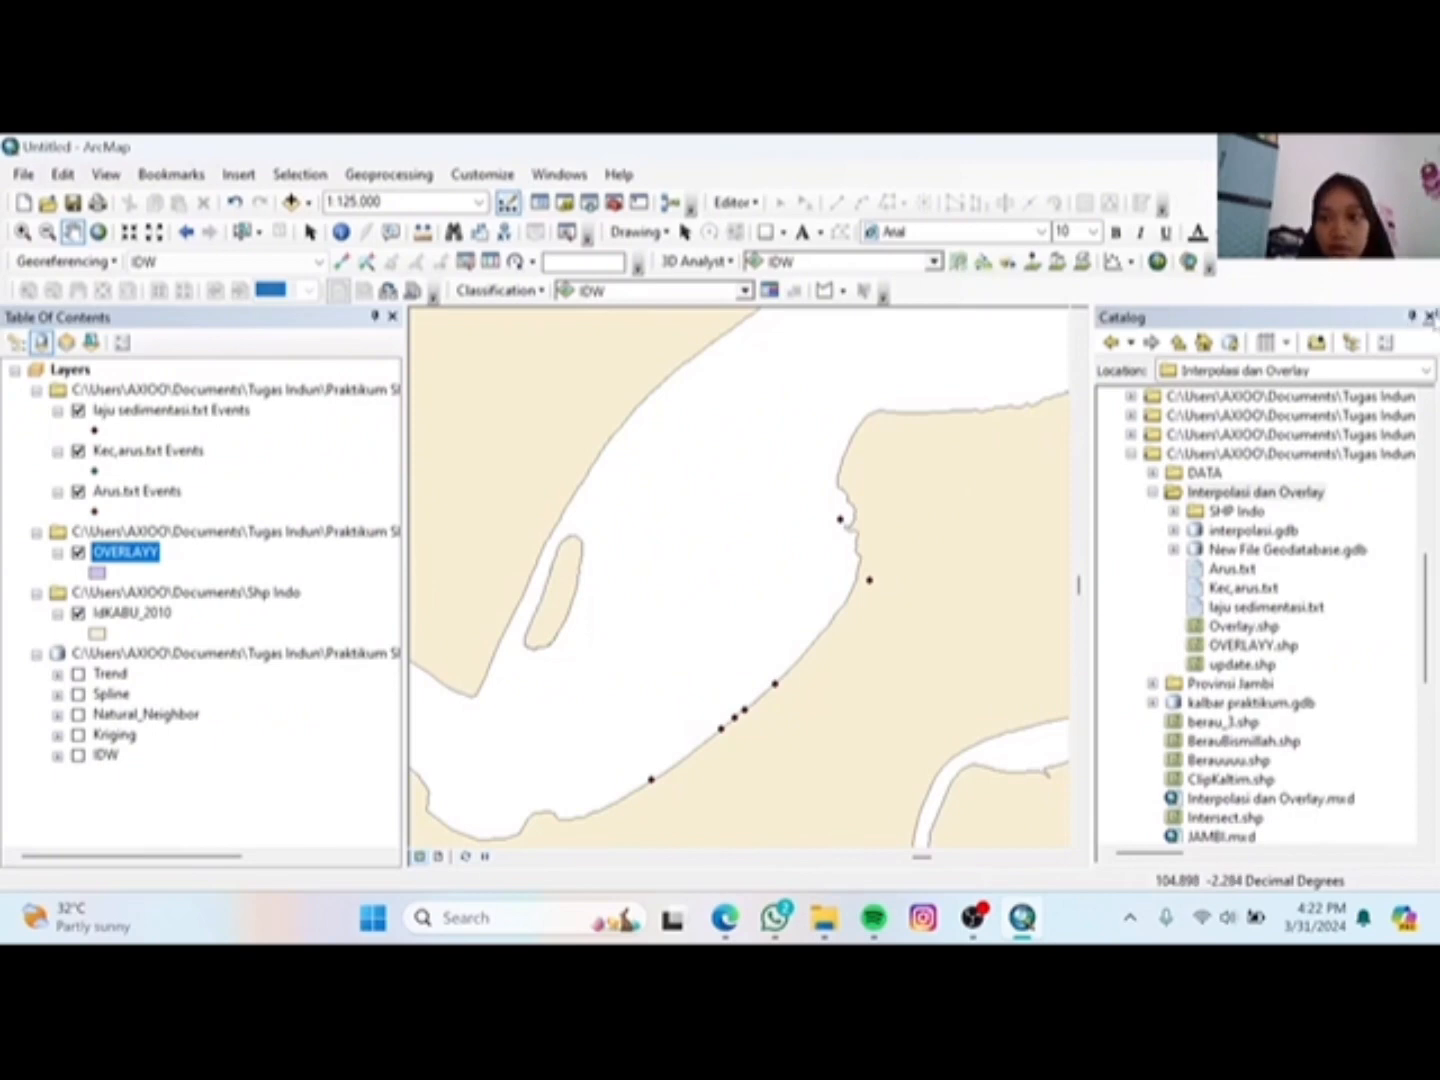
Step: Close the Catalog and start an edit session on the OVERLAYY layer
click(1430, 316)
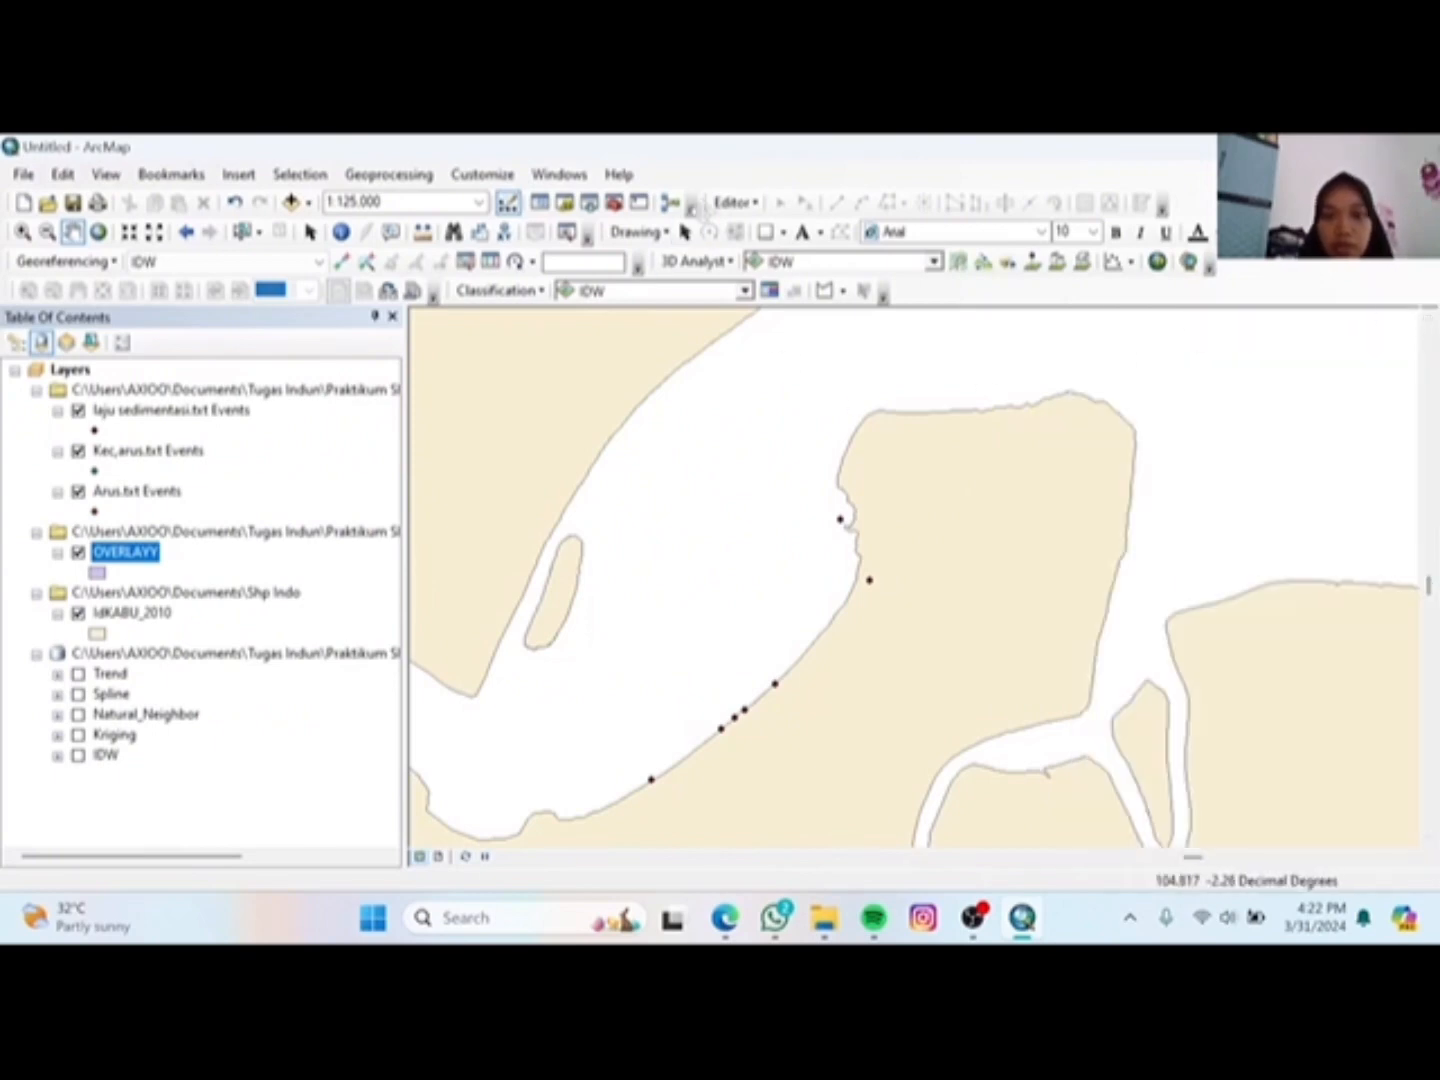
click(734, 202)
click(779, 228)
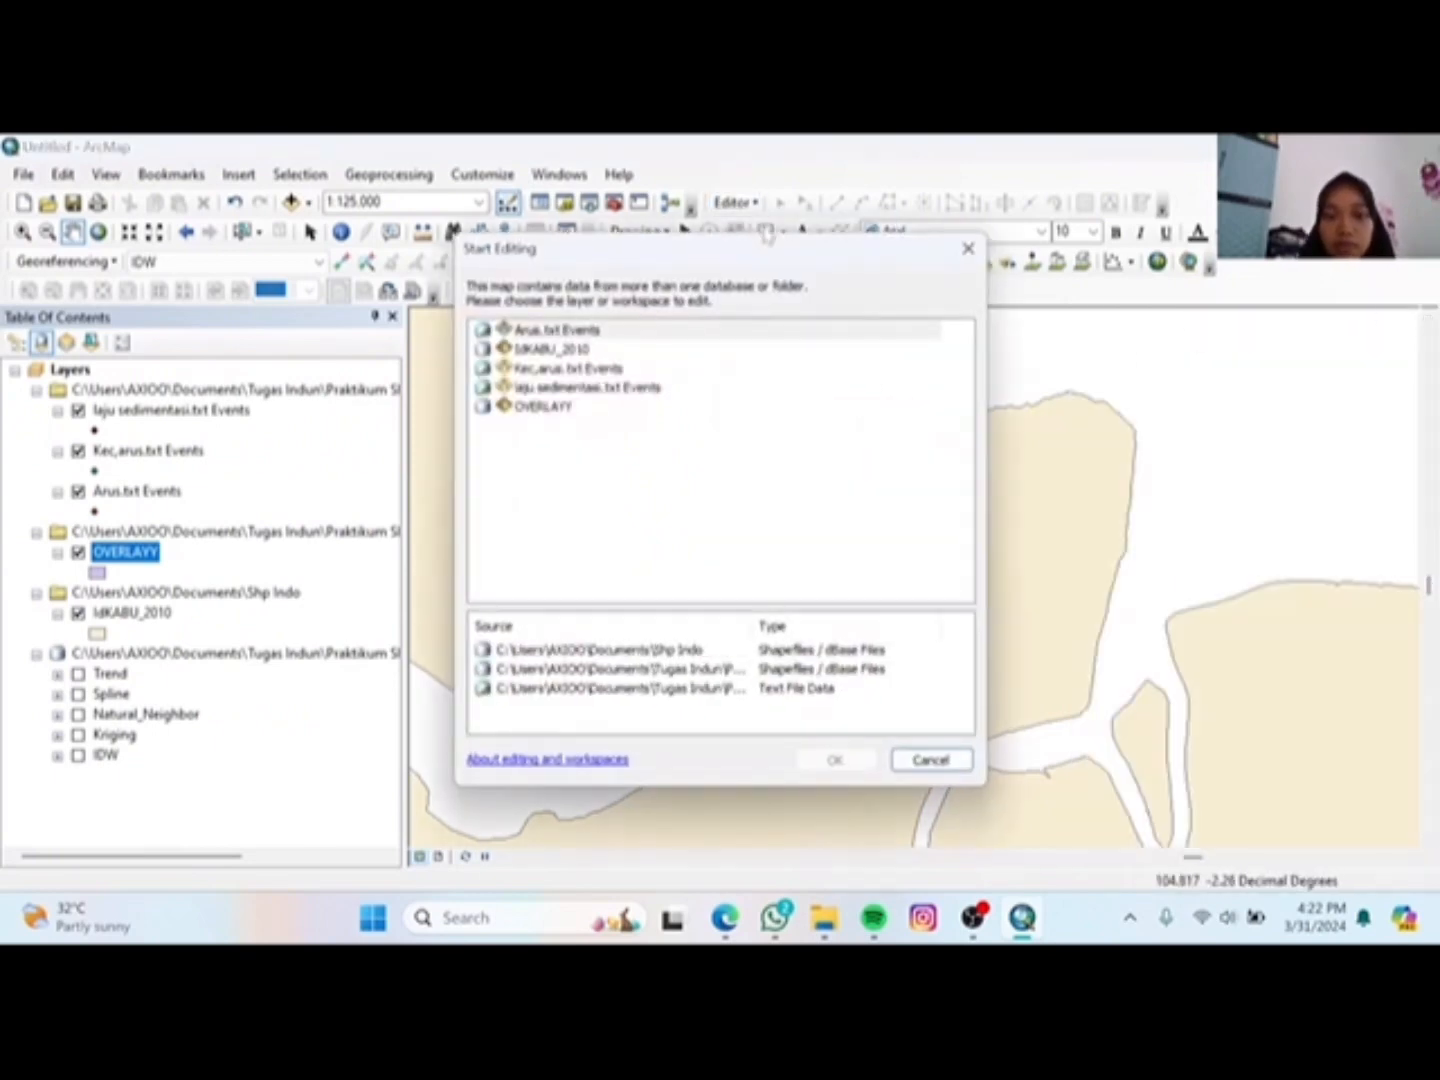
click(548, 410)
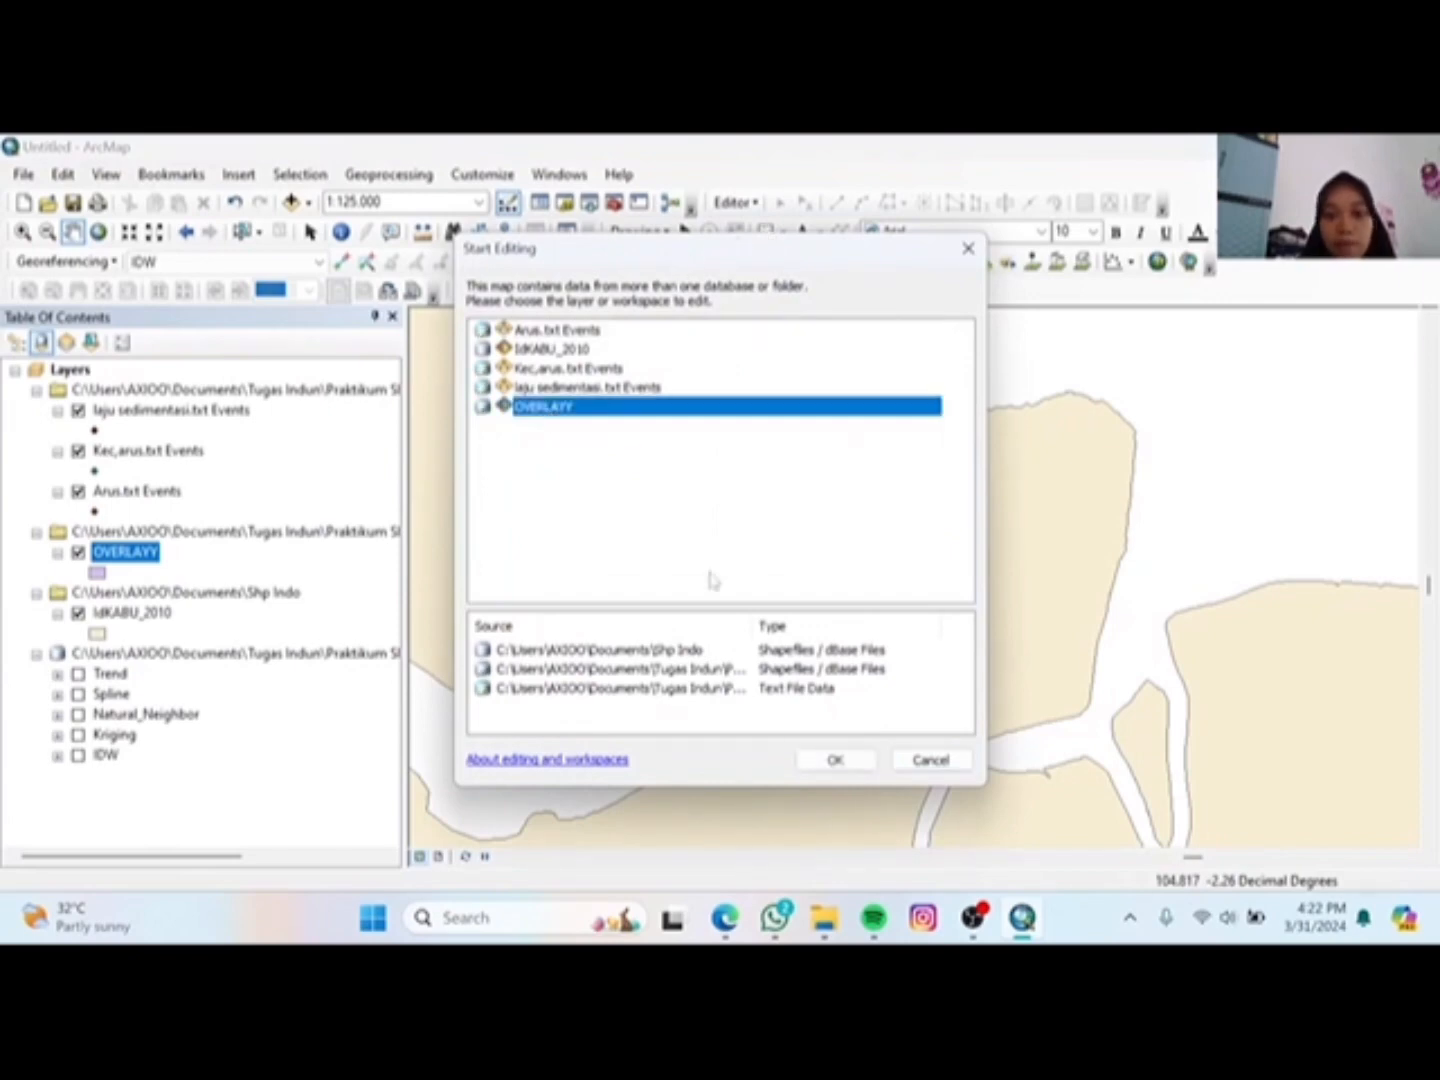
click(833, 760)
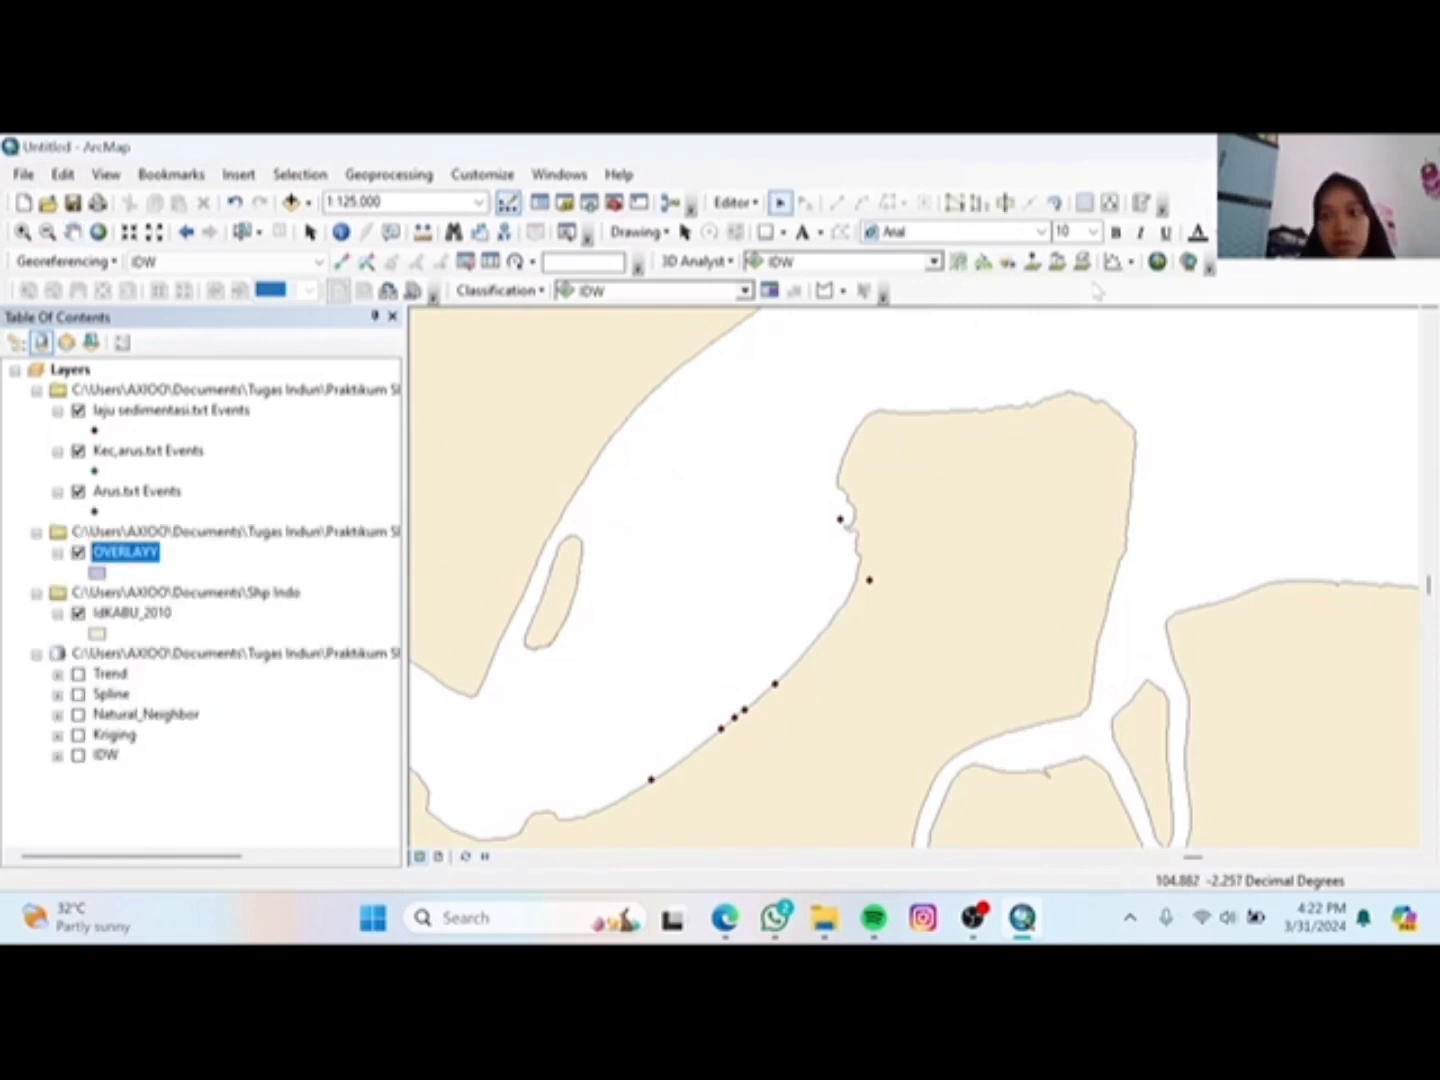
Step: Draw a circle in OVERLAYY with a radius of about 0.11 decimal degrees, centred on the bay and enclosing all event points
click(1140, 203)
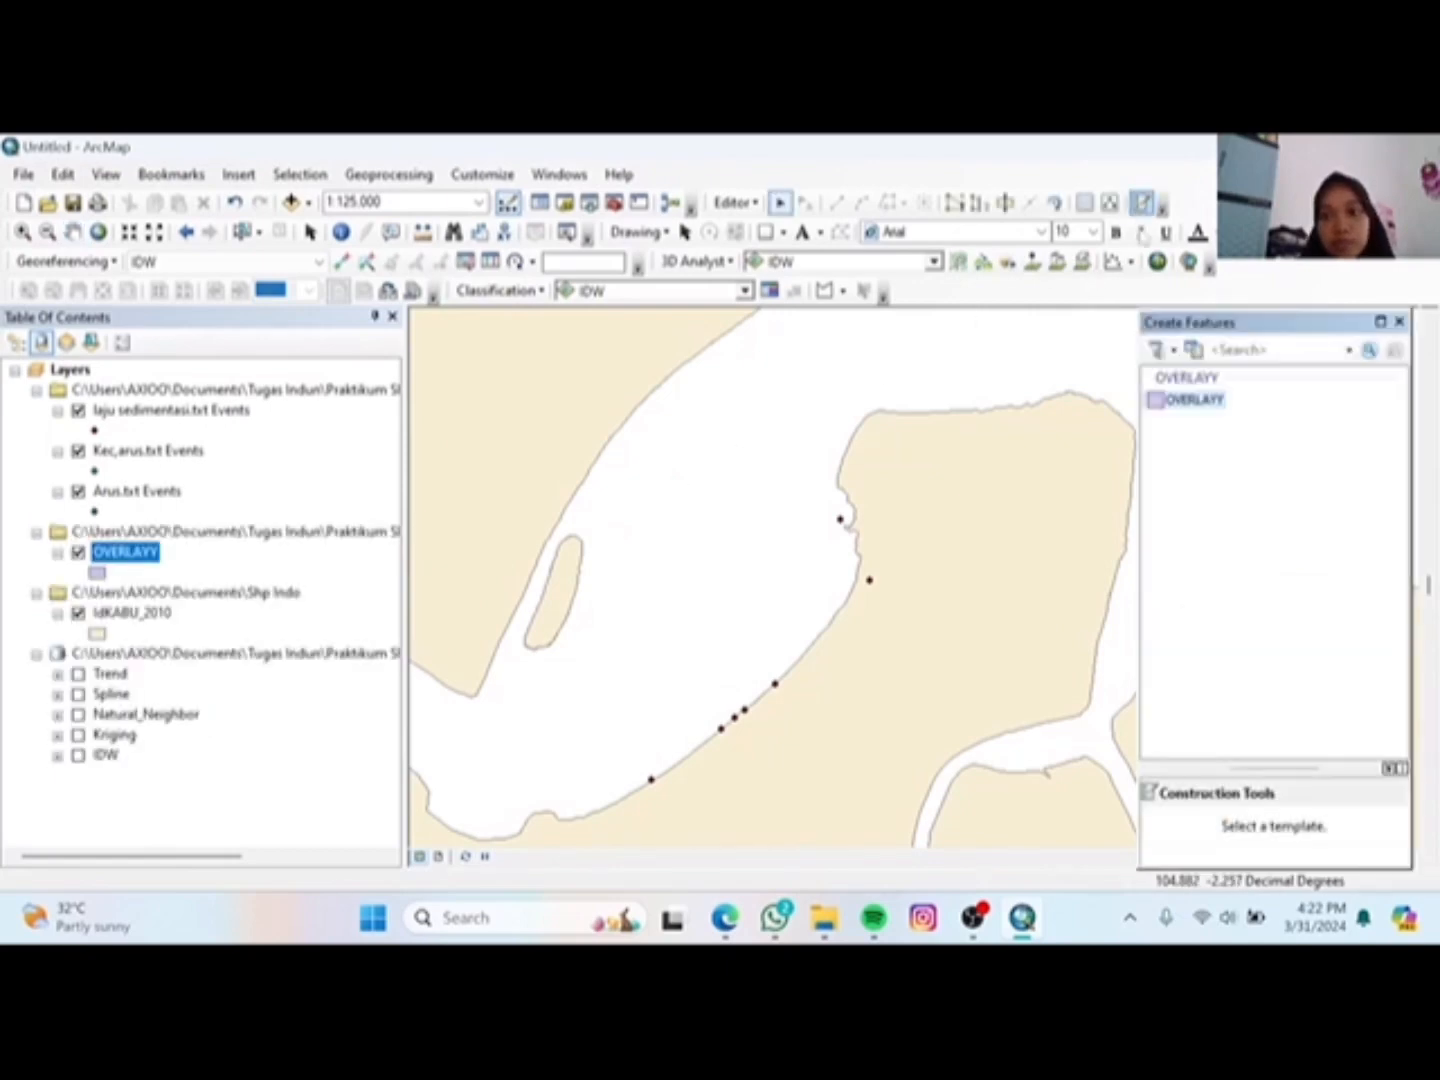
click(1191, 399)
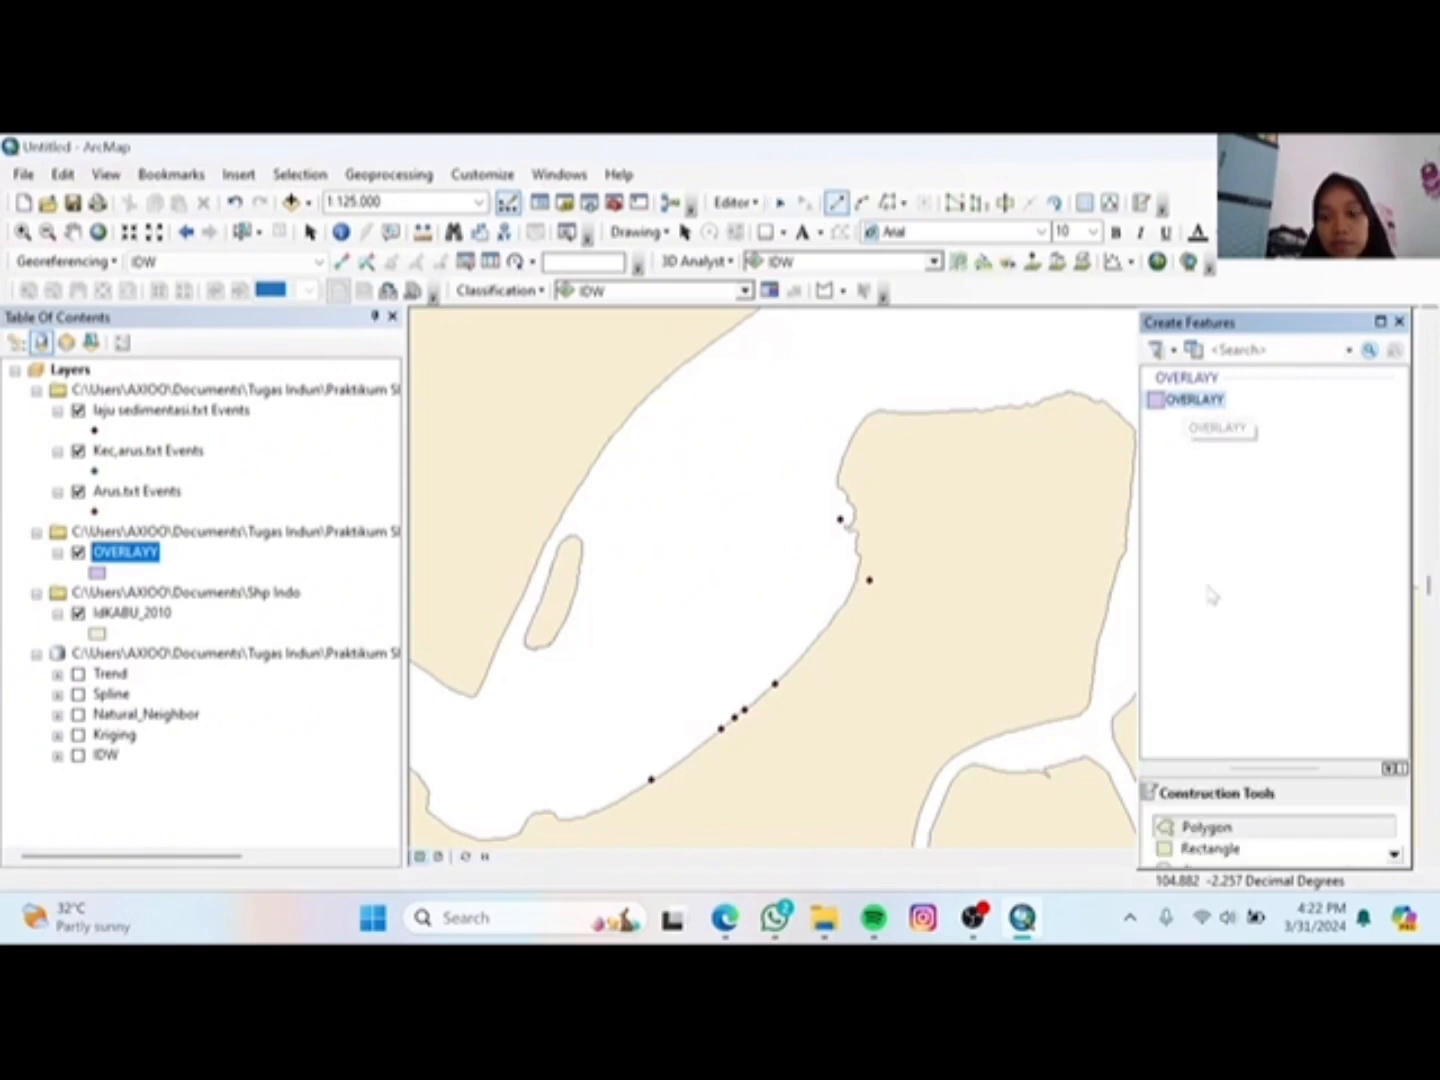
scroll(1273, 830, down, 1)
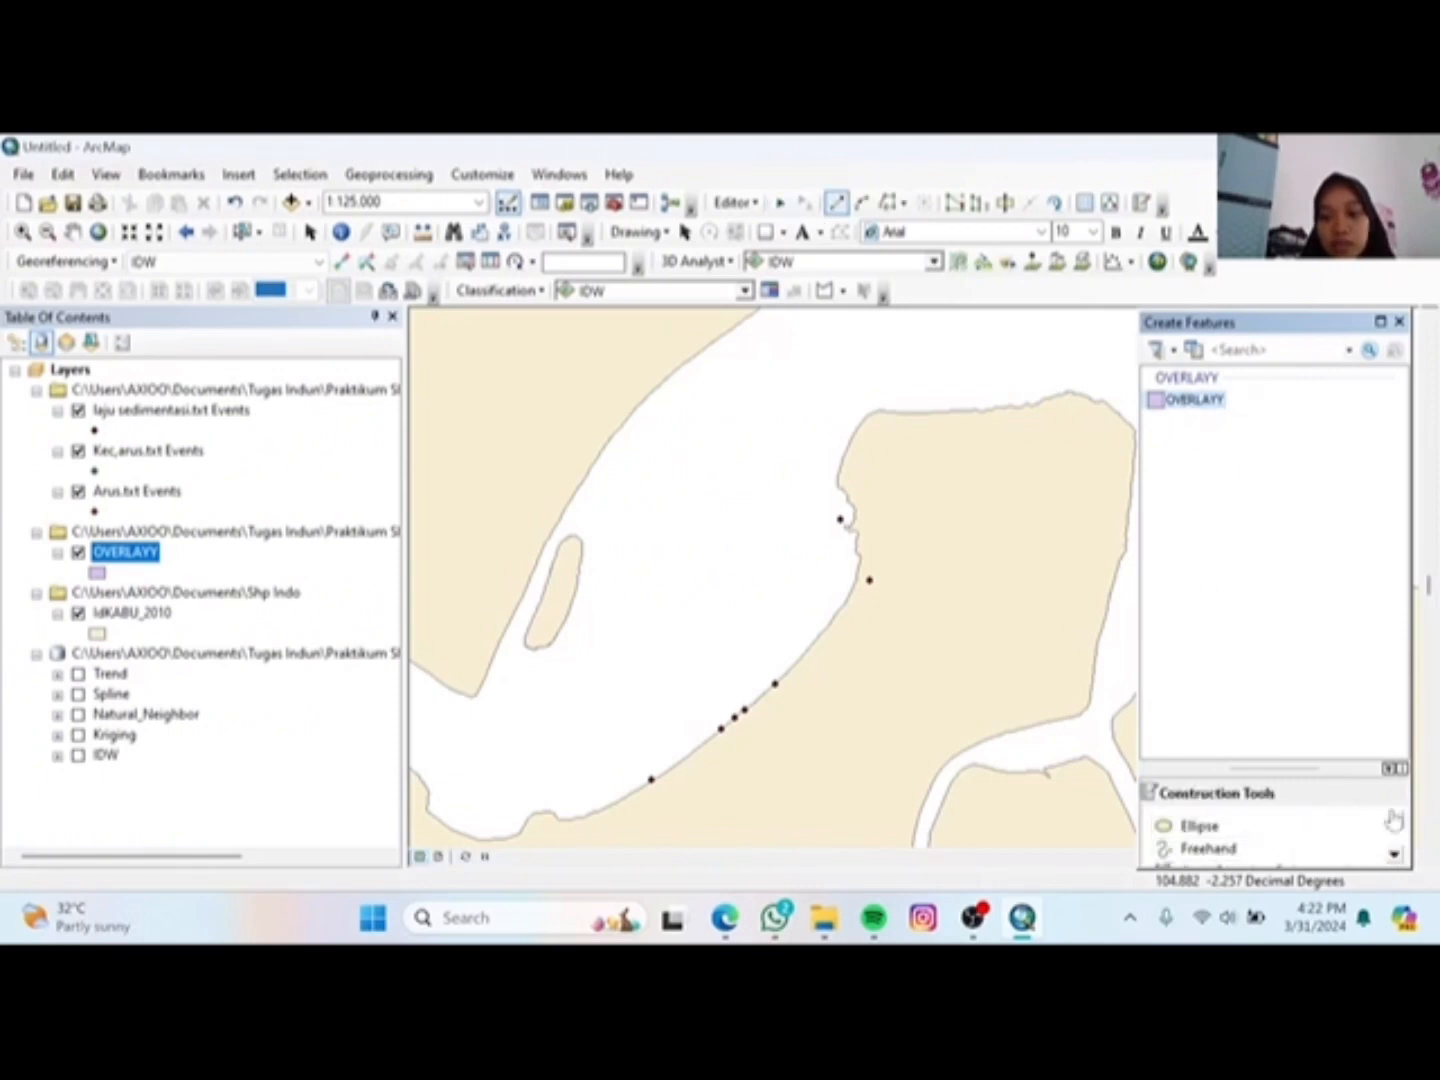
scroll(1225, 851, up, 1)
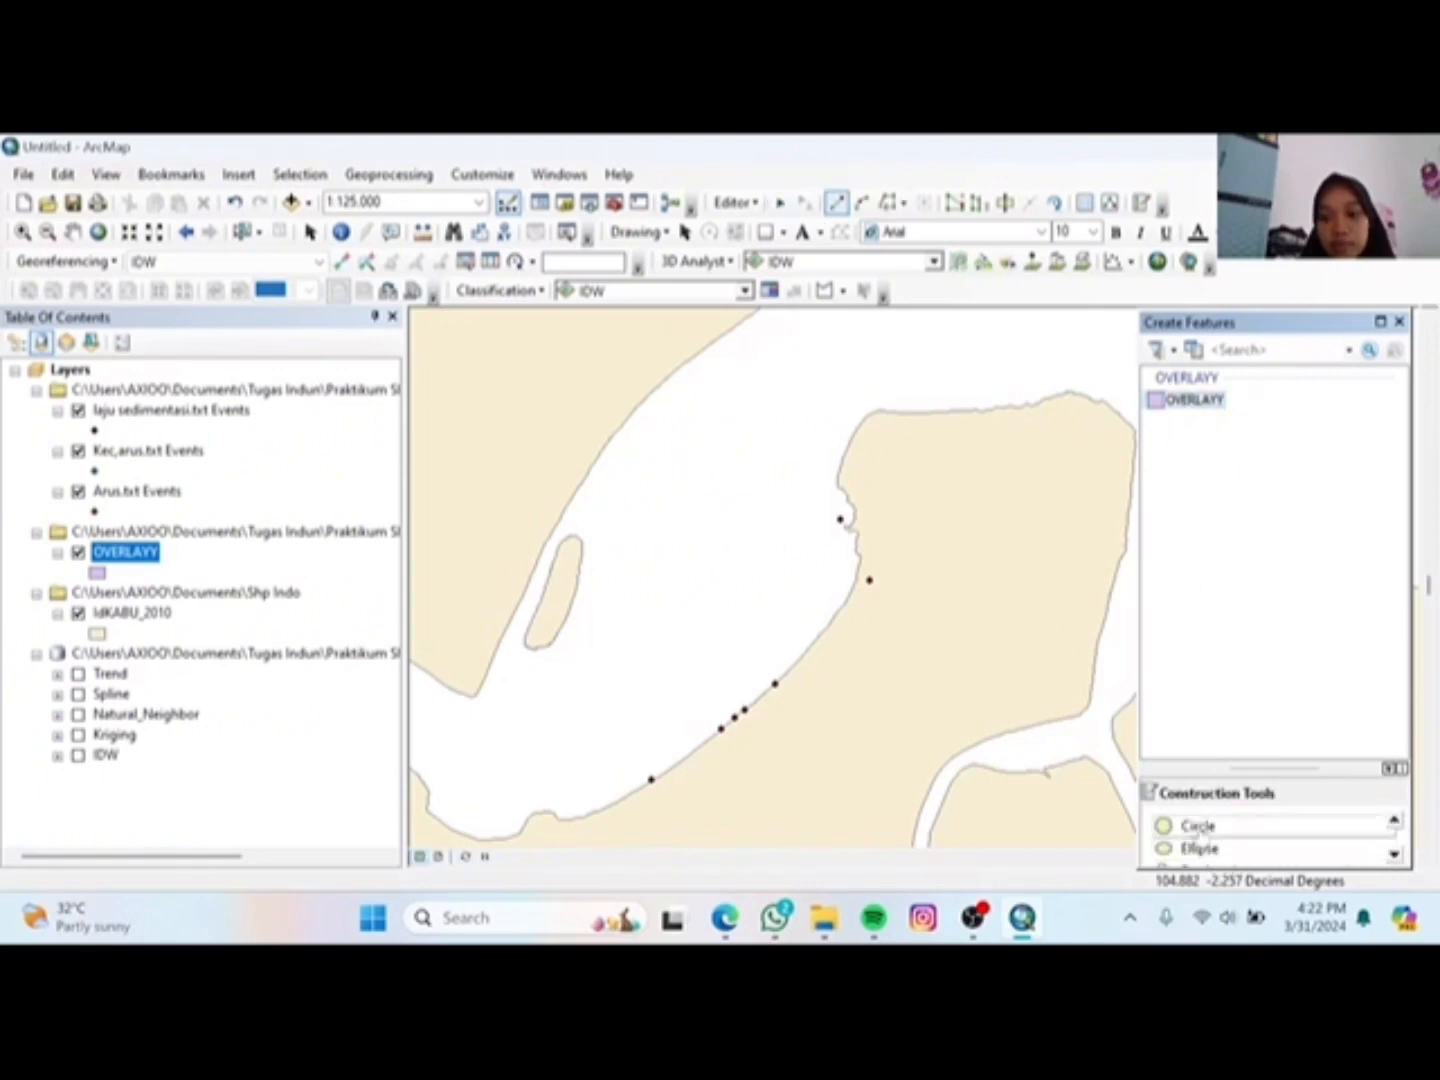
click(1199, 826)
scroll(796, 503, up, 3)
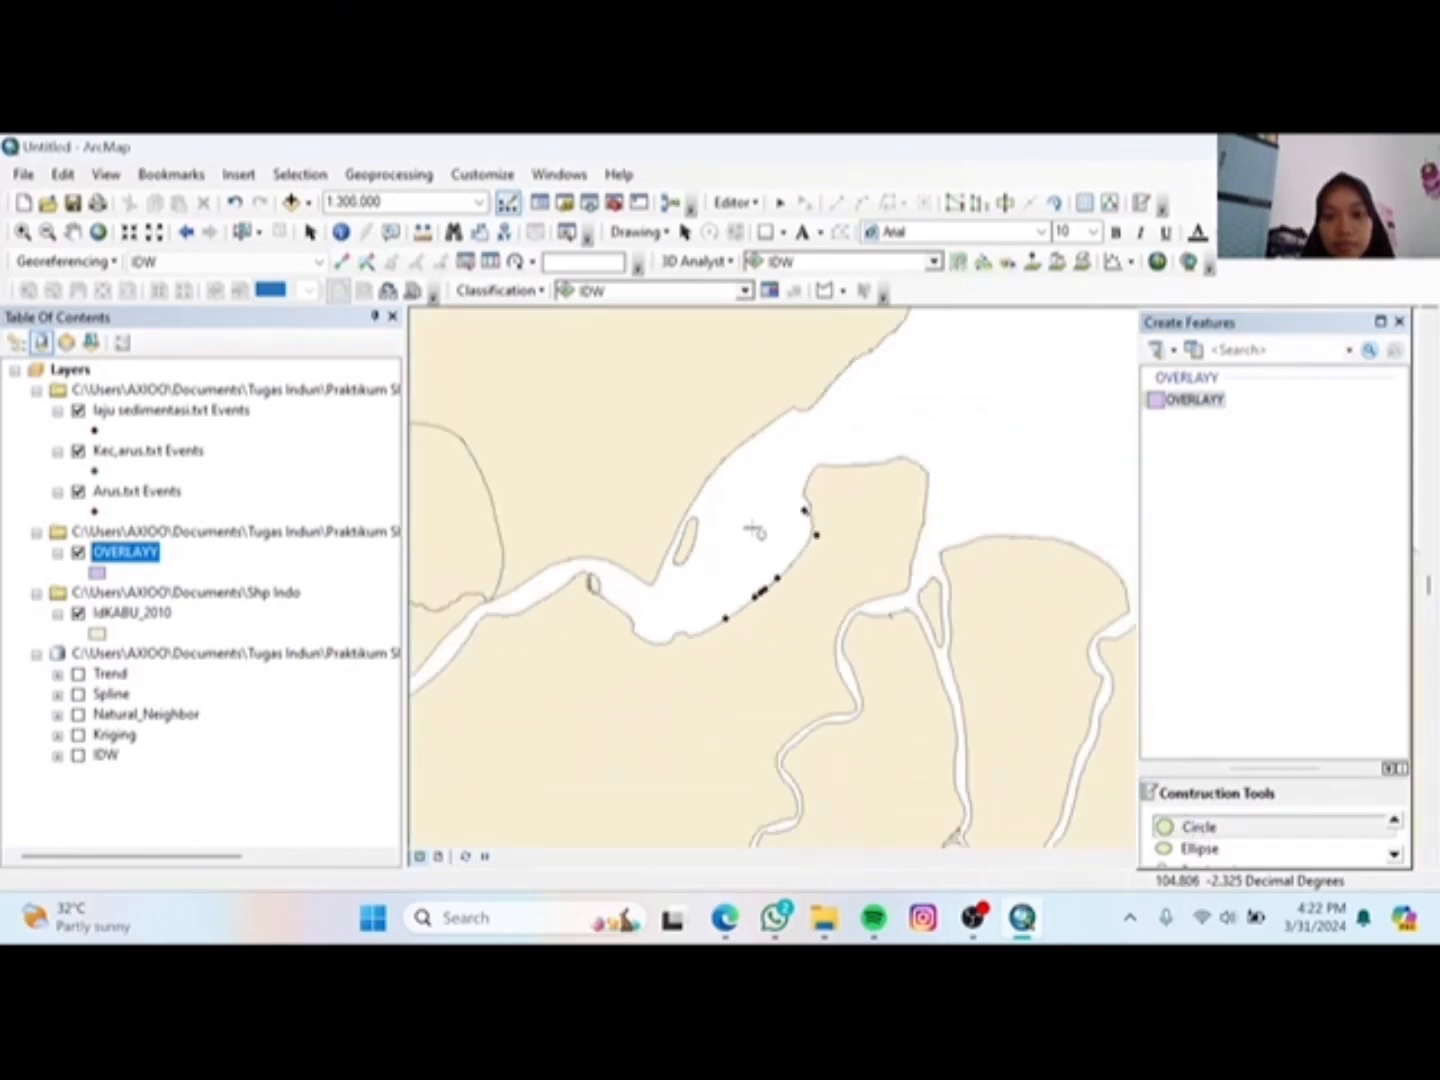
scroll(752, 530, up, 1)
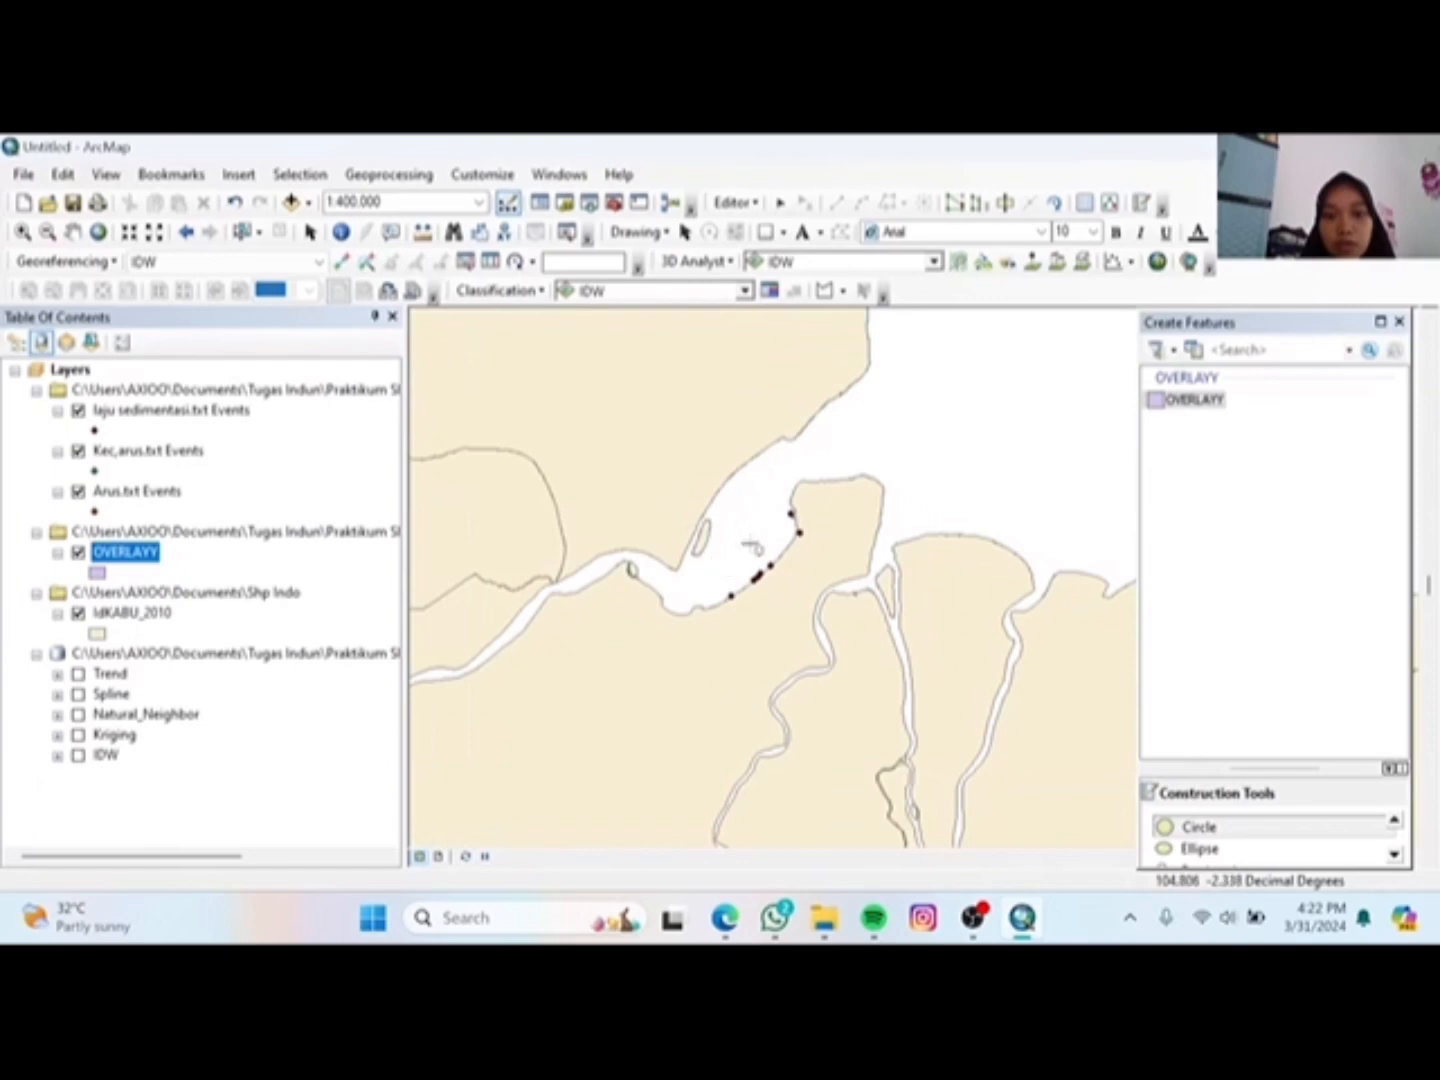
scroll(748, 531, up, 1)
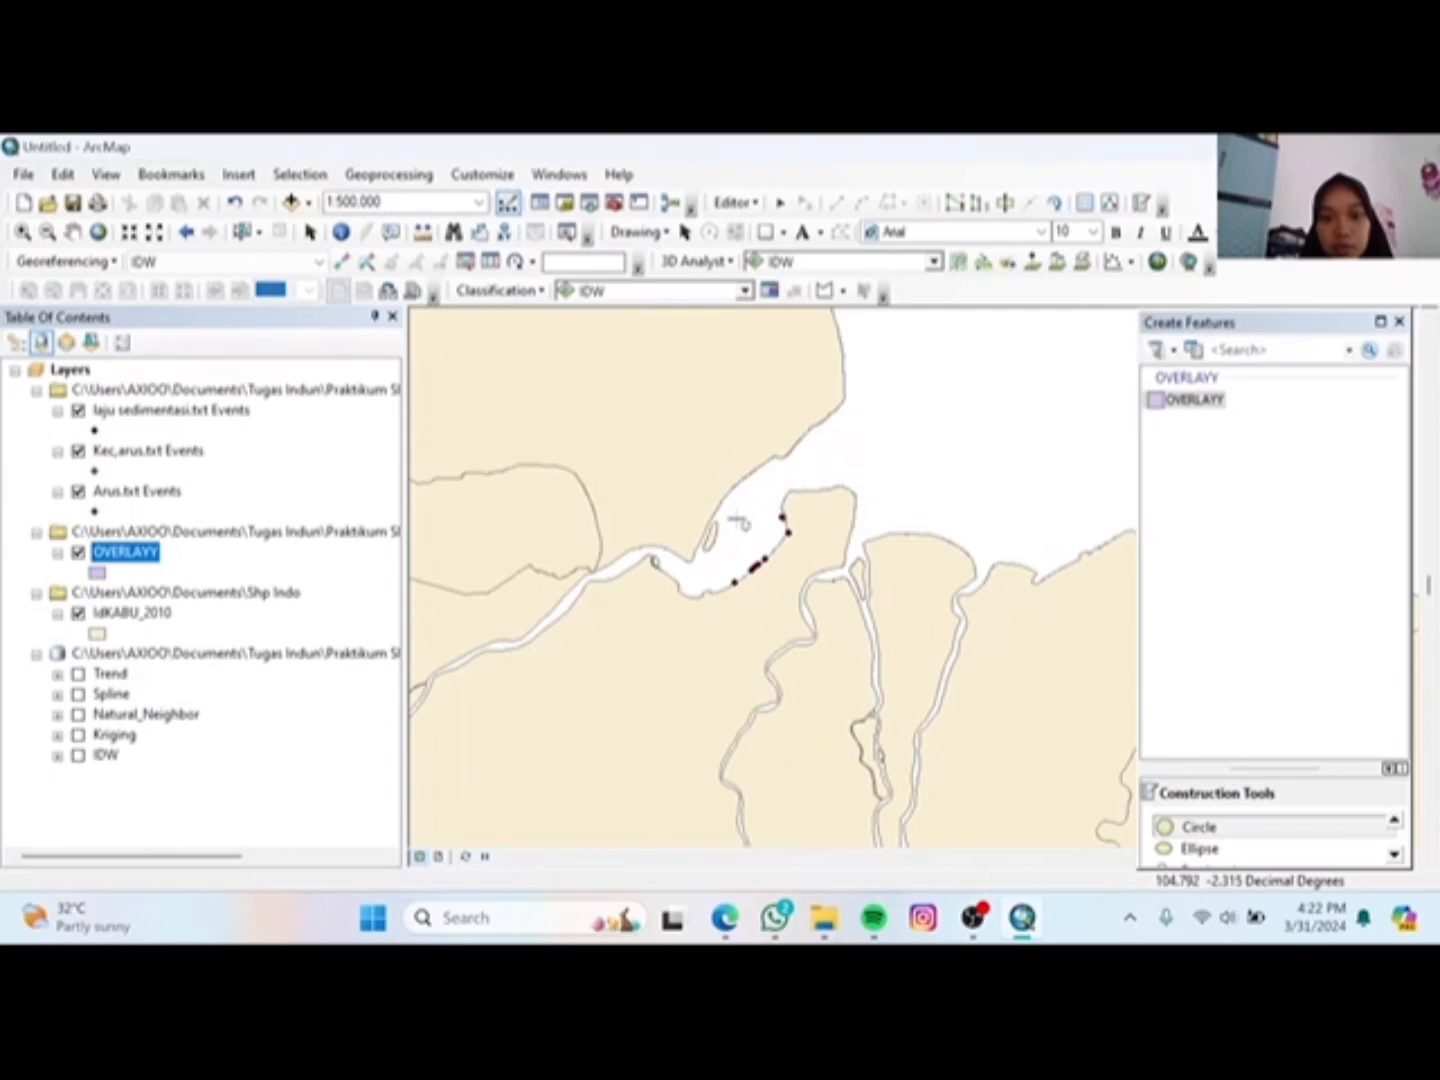
click(737, 518)
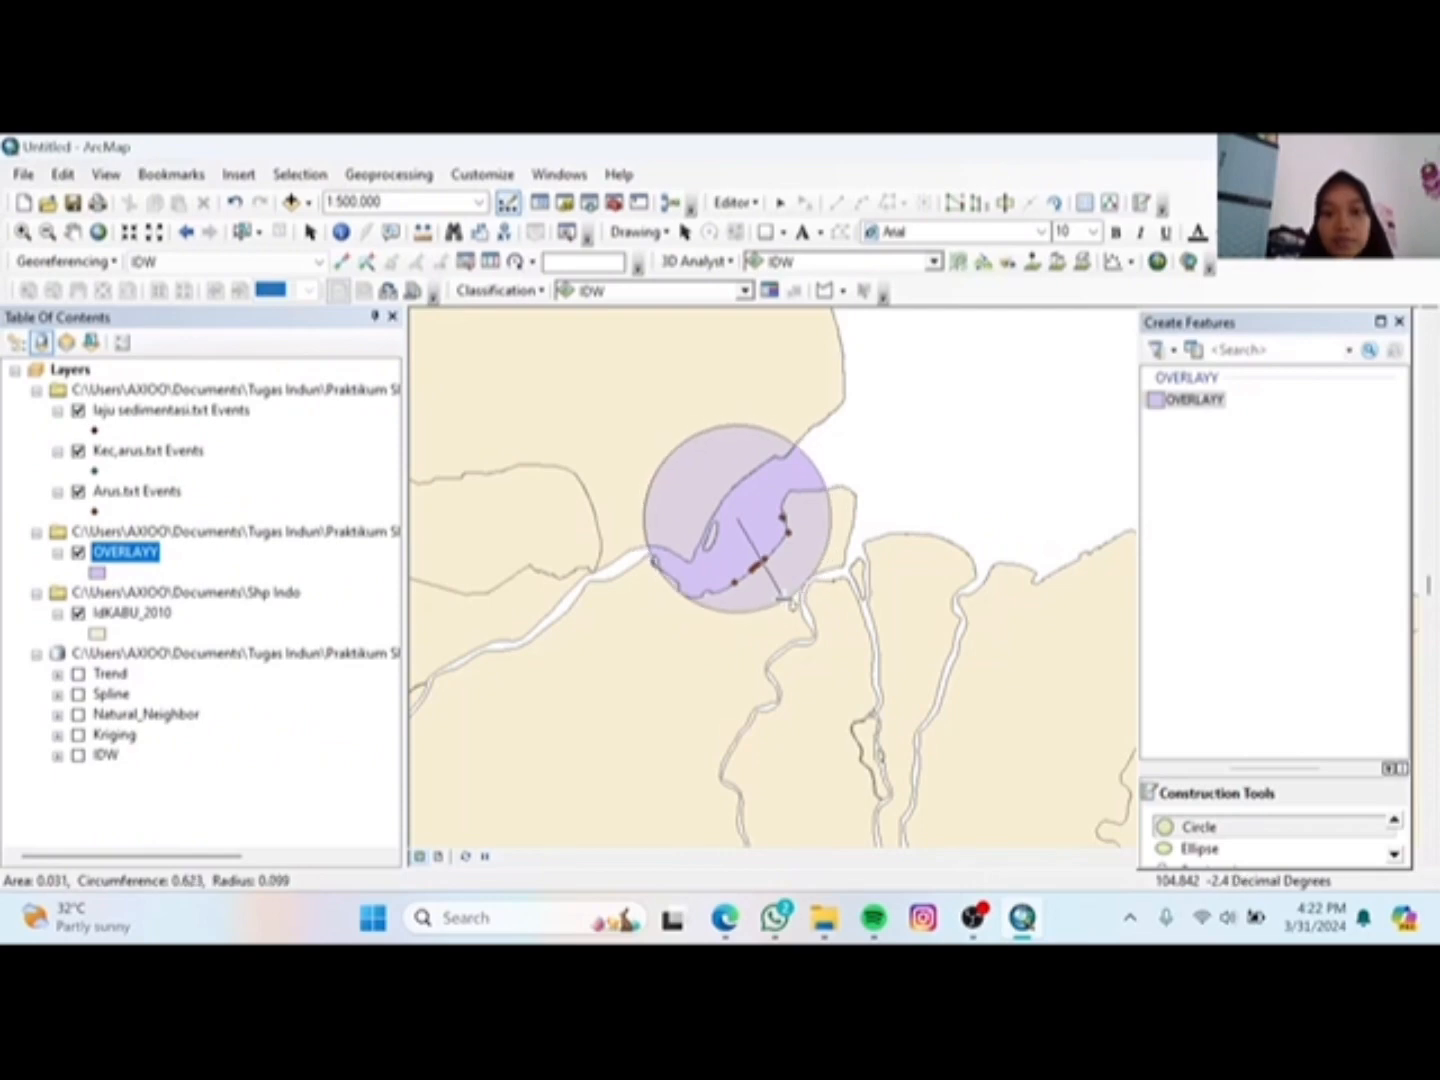
click(779, 612)
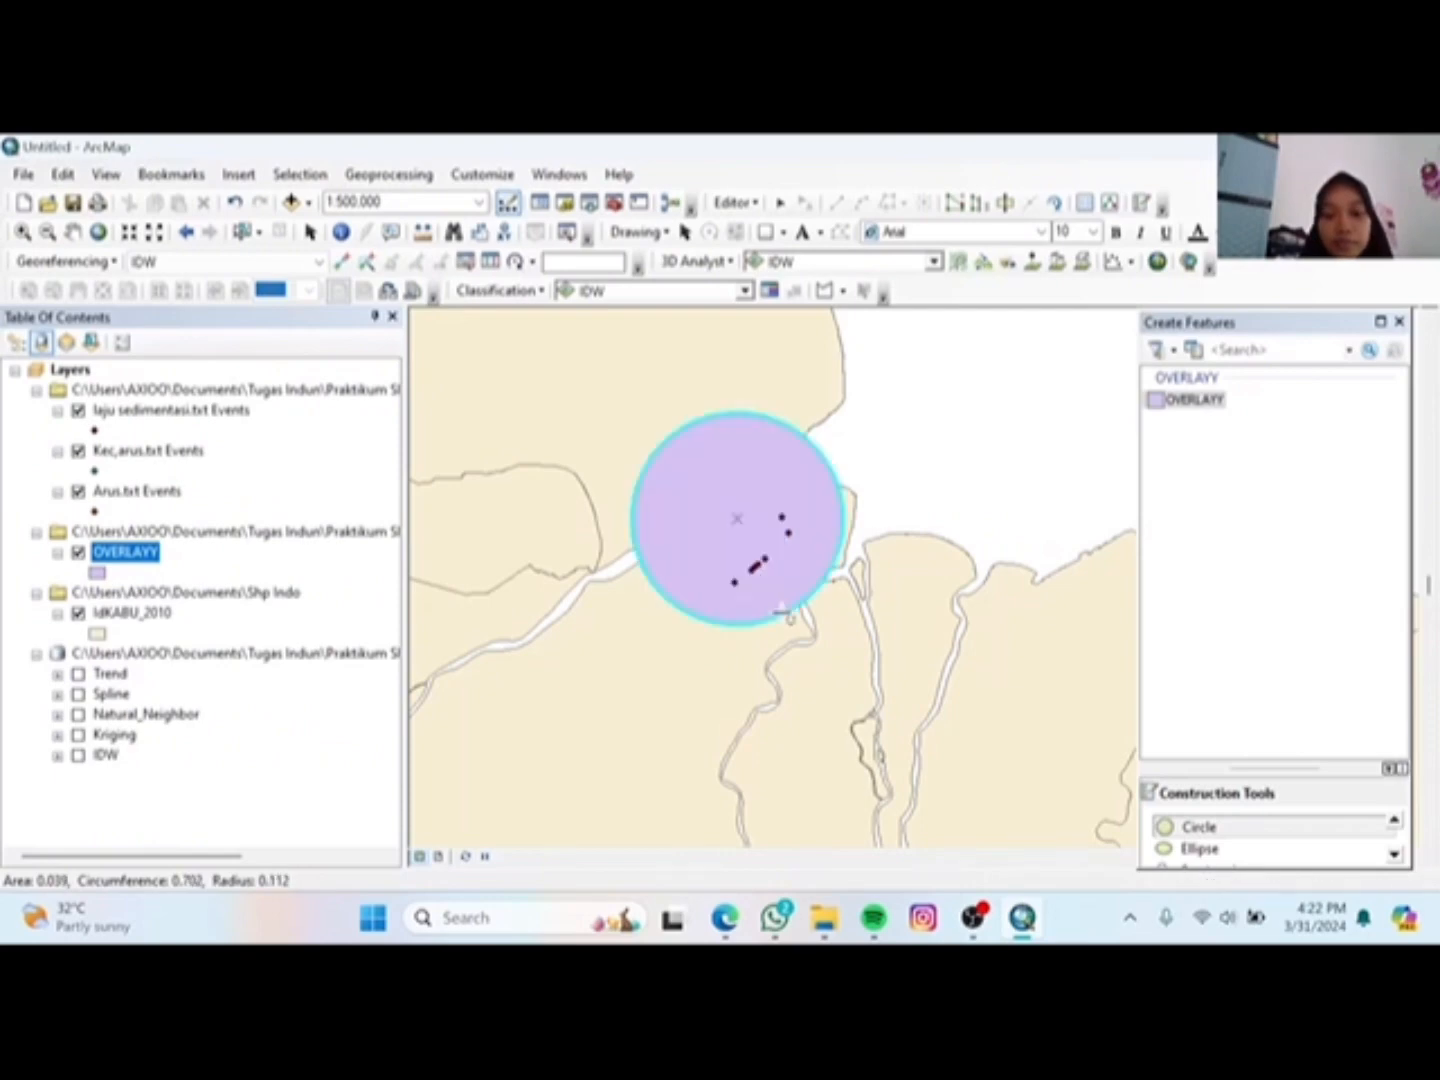
Step: Save the OVERLAYY edits and end the edit session, closing the feature creation window
click(734, 203)
click(769, 281)
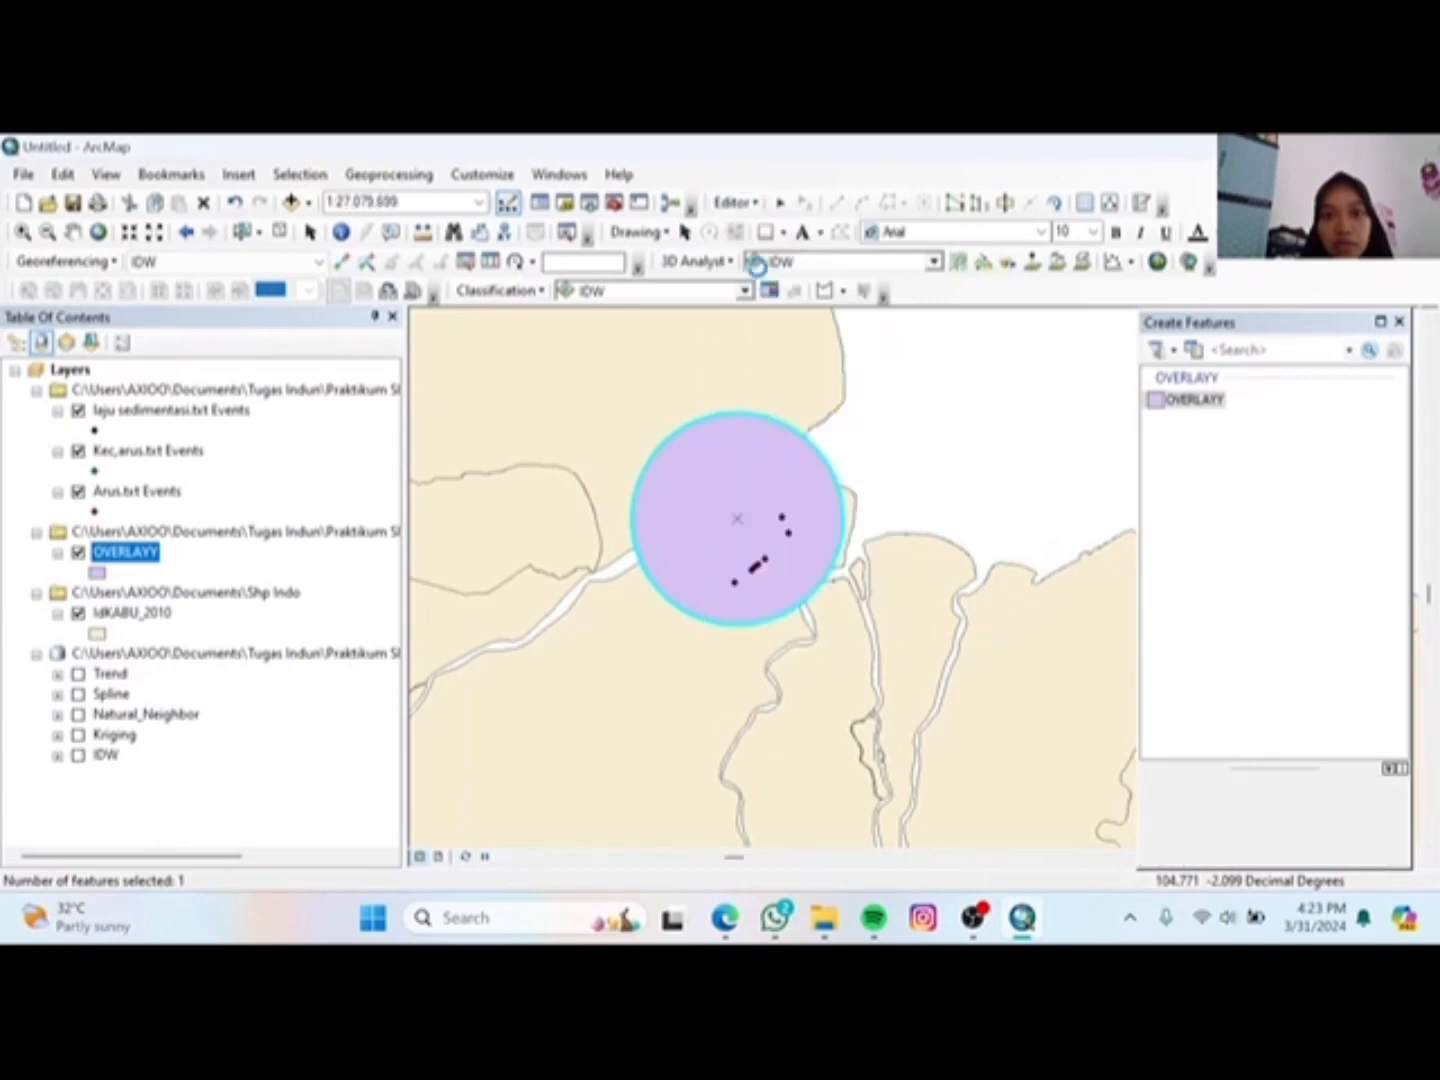
click(734, 203)
click(775, 251)
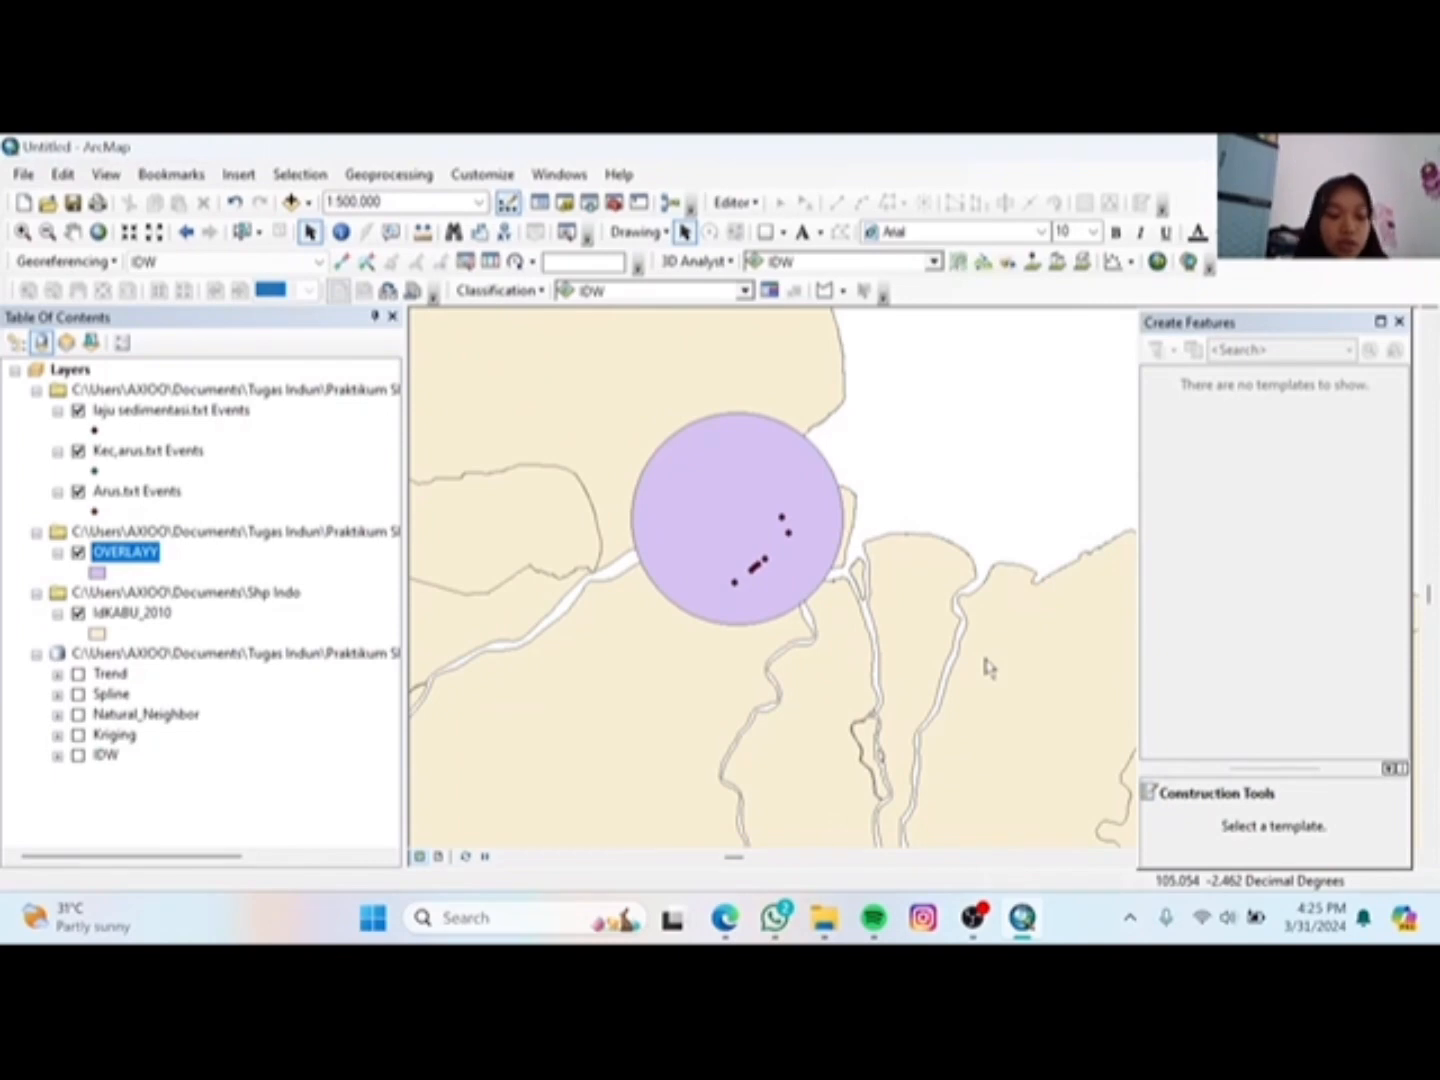
click(1399, 321)
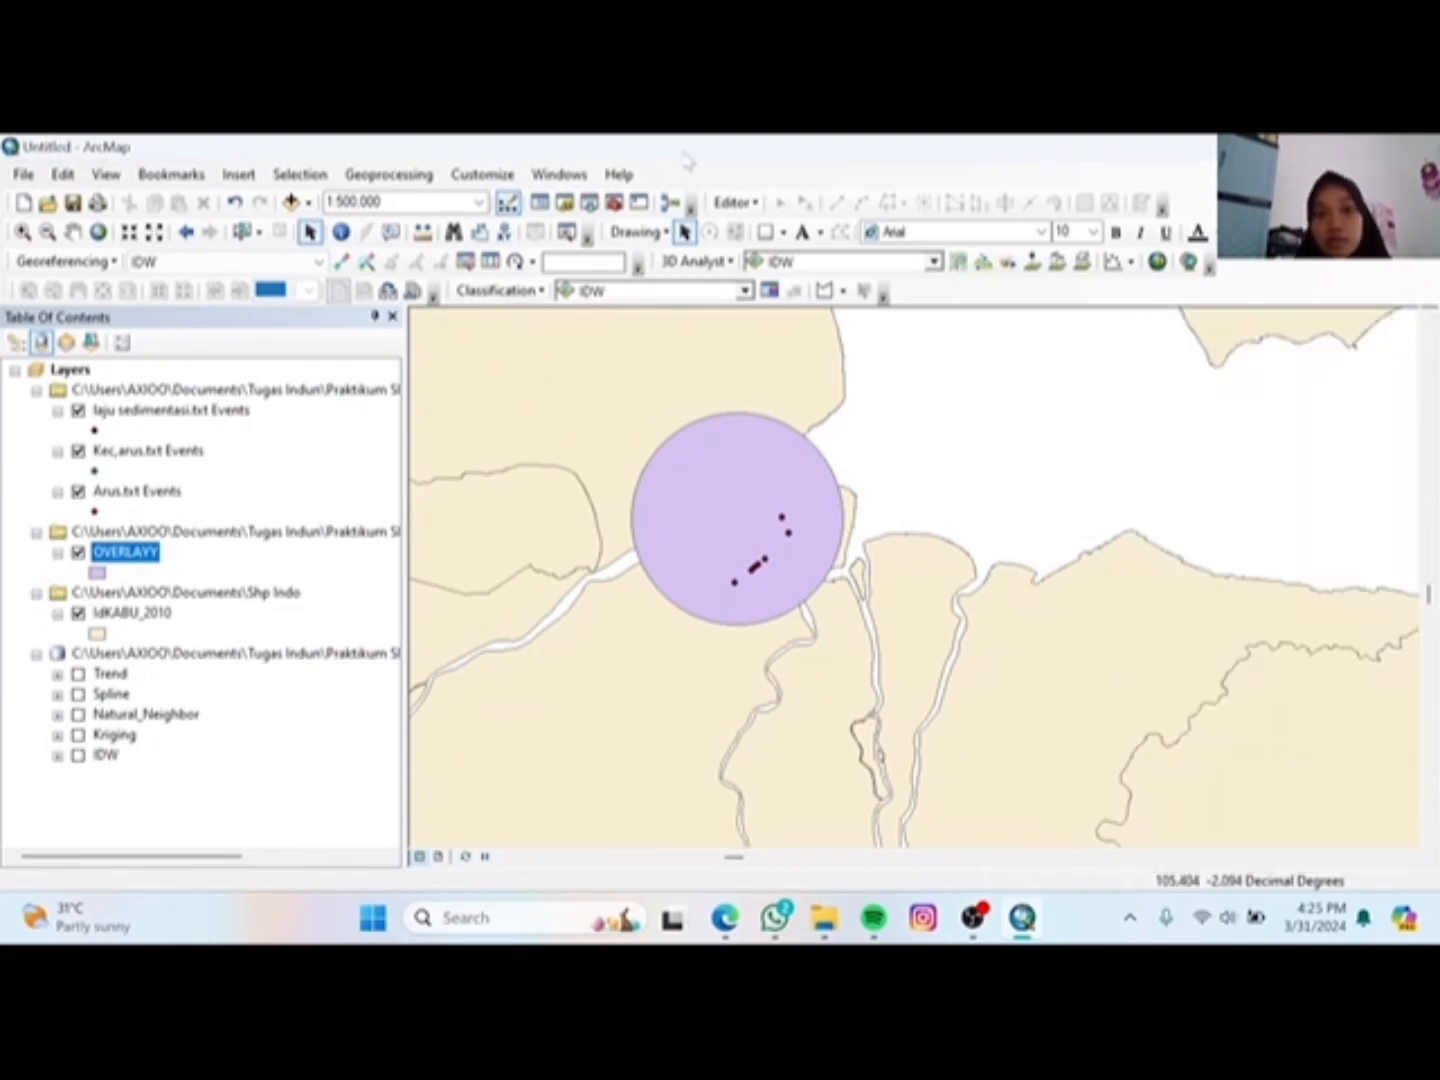
Step: Set up the Erase overlay analysis with OVERLAYY as input features and IdKABU_2010 as erase features
click(615, 203)
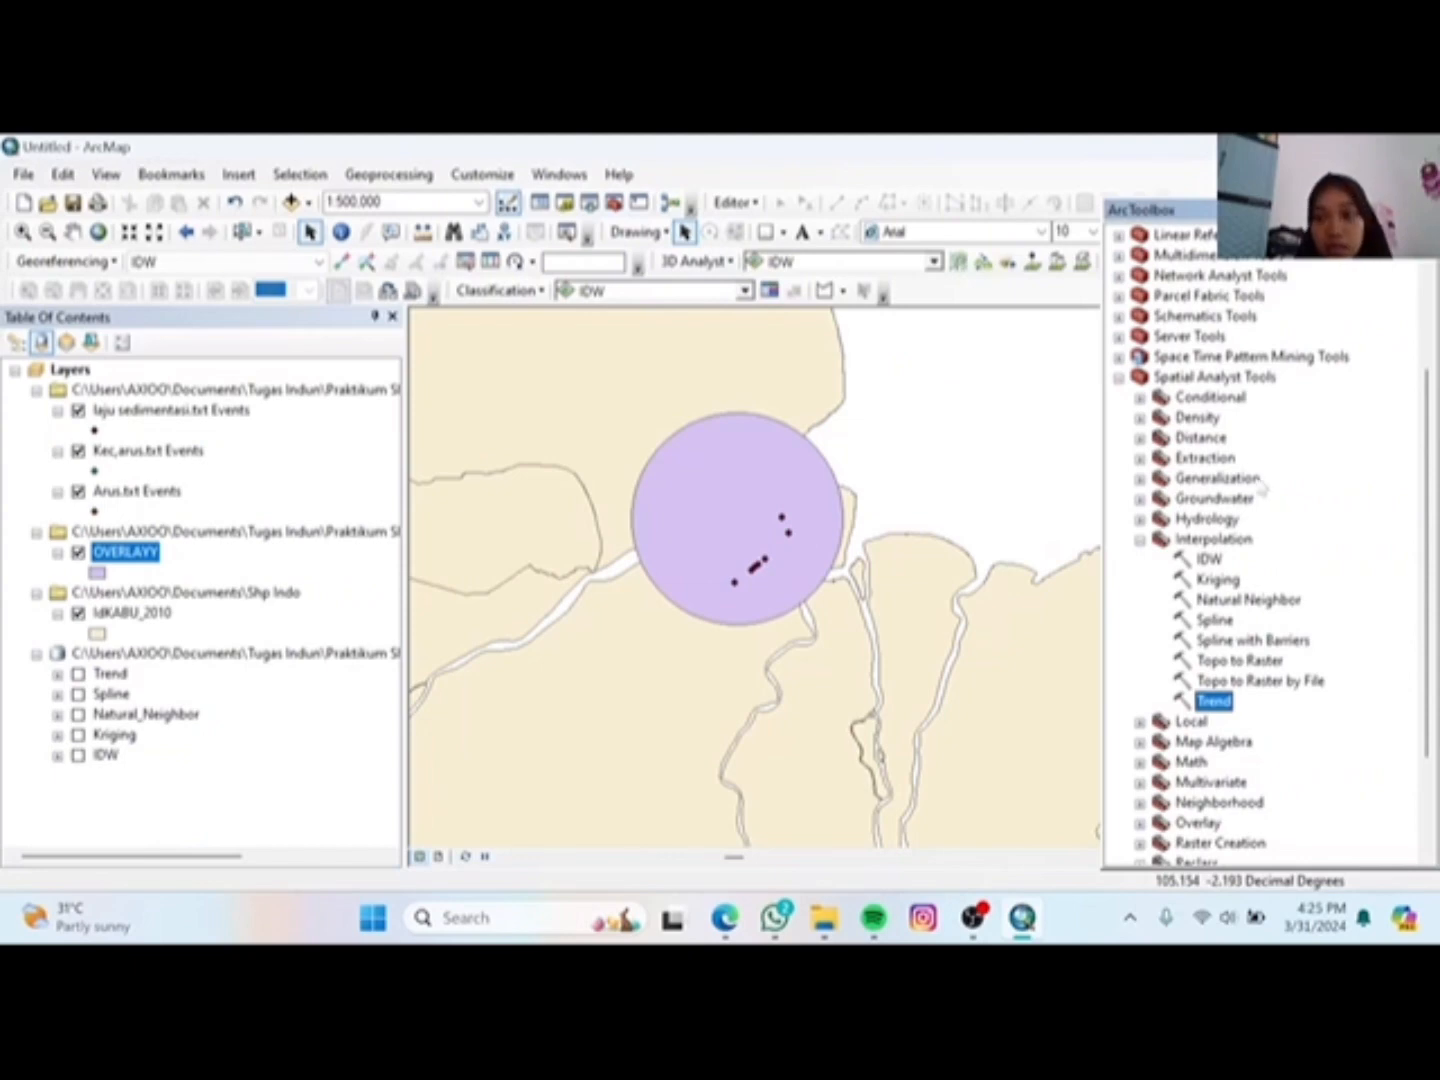
scroll(1256, 418, up, 2)
scroll(1229, 417, up, 1)
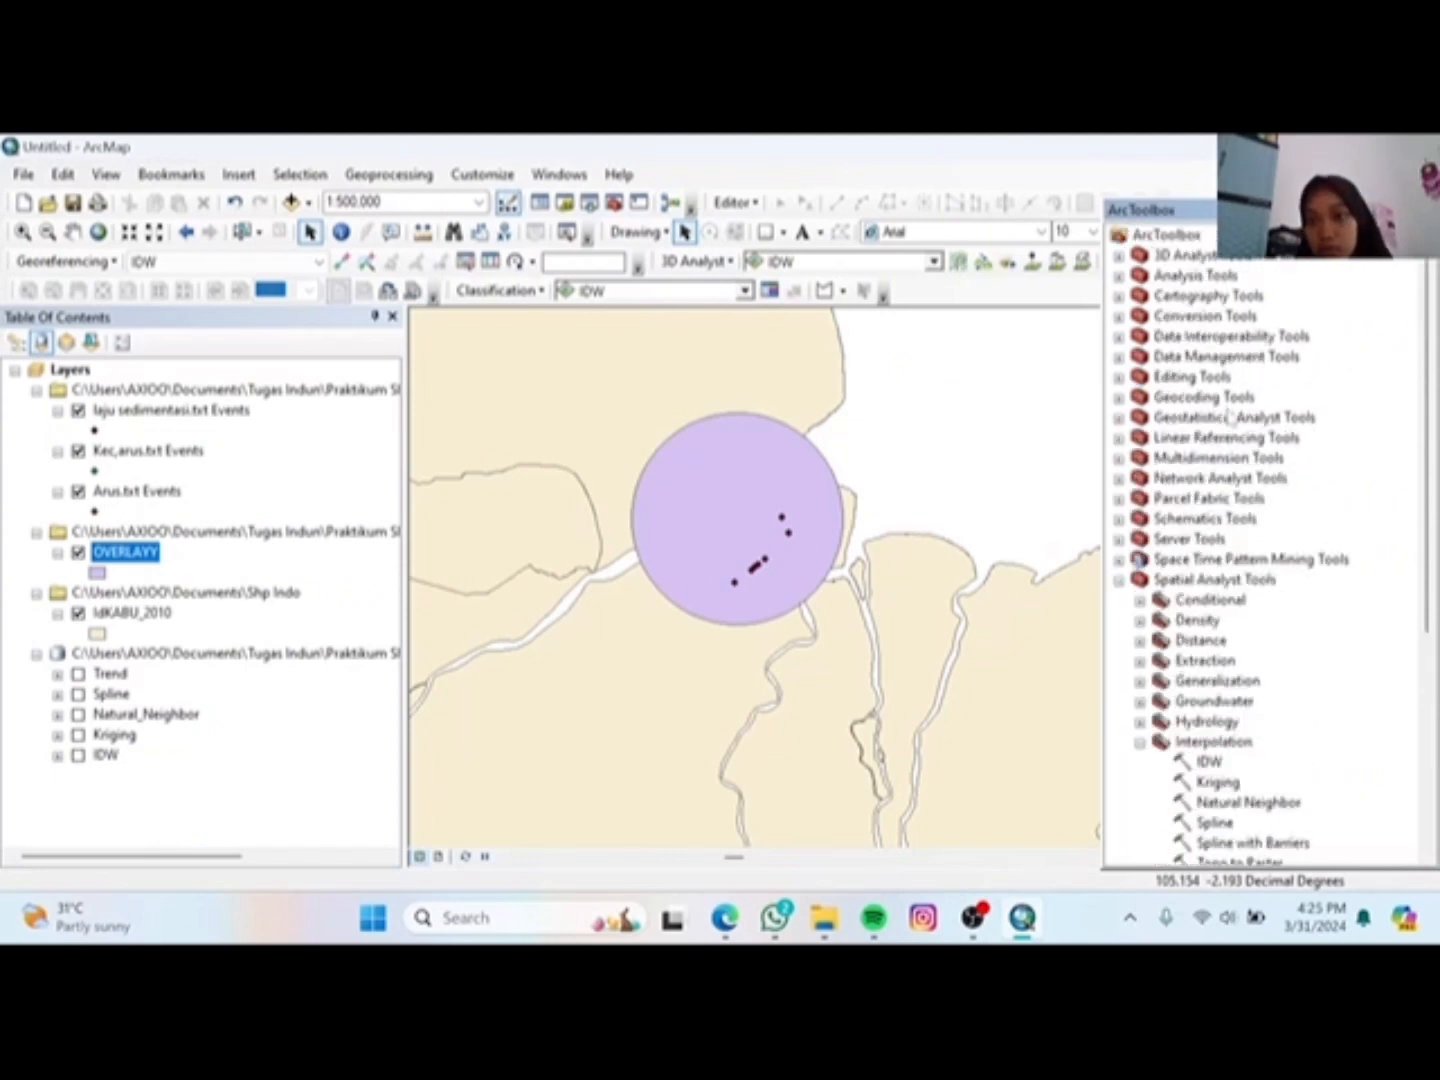
double_click(1198, 276)
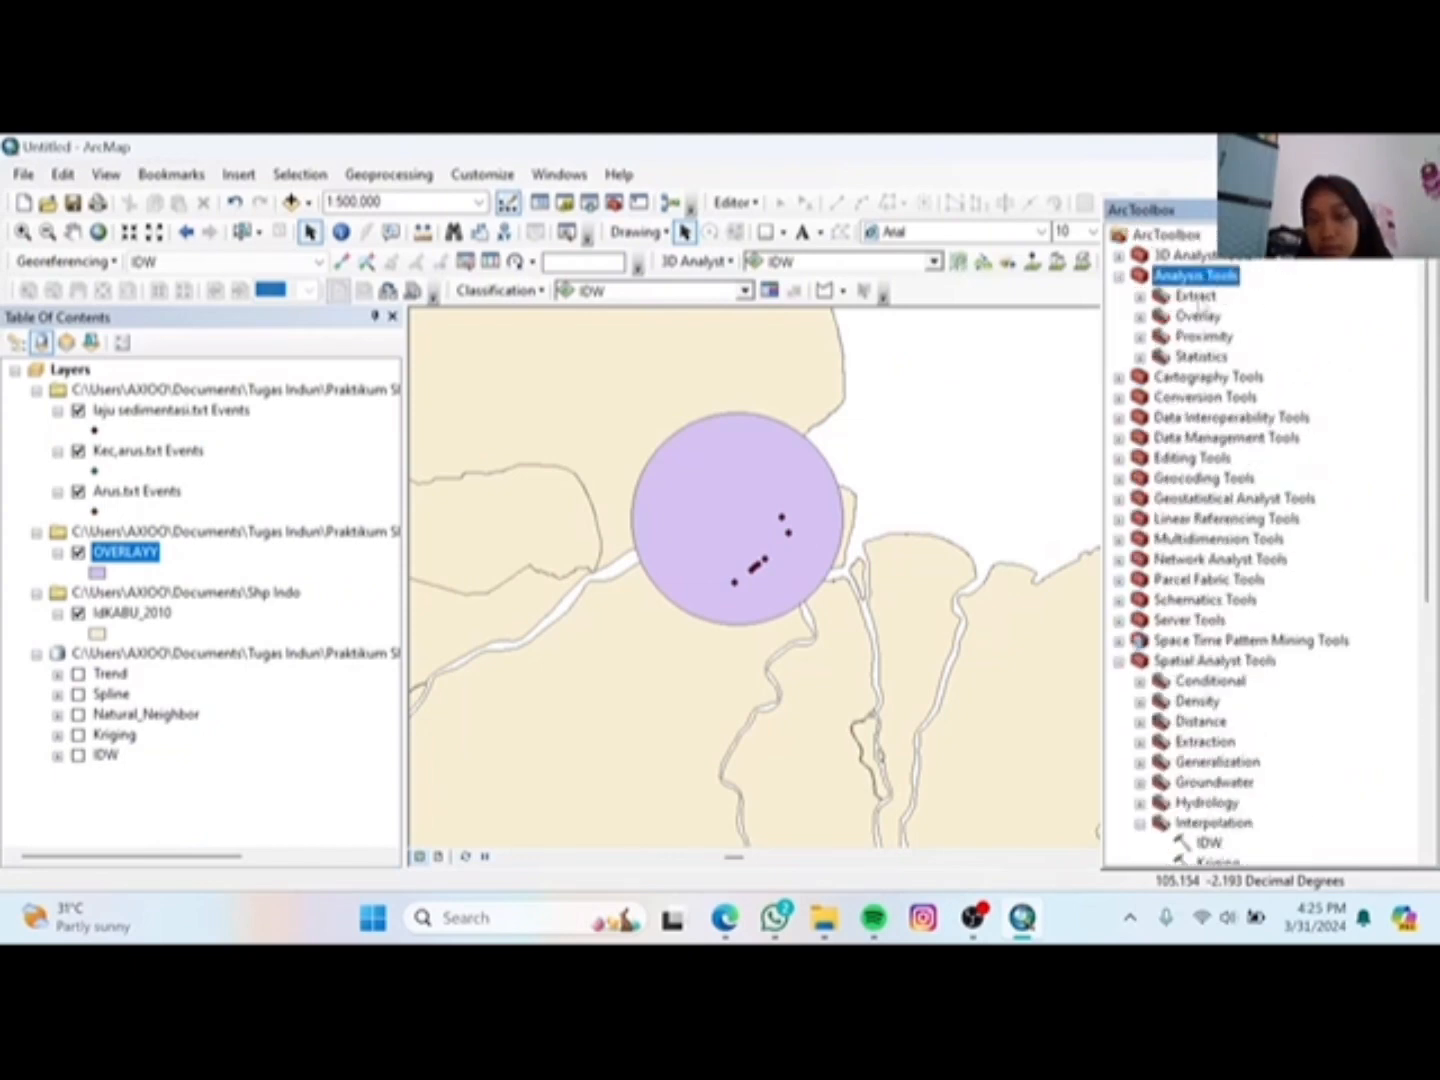
double_click(1199, 318)
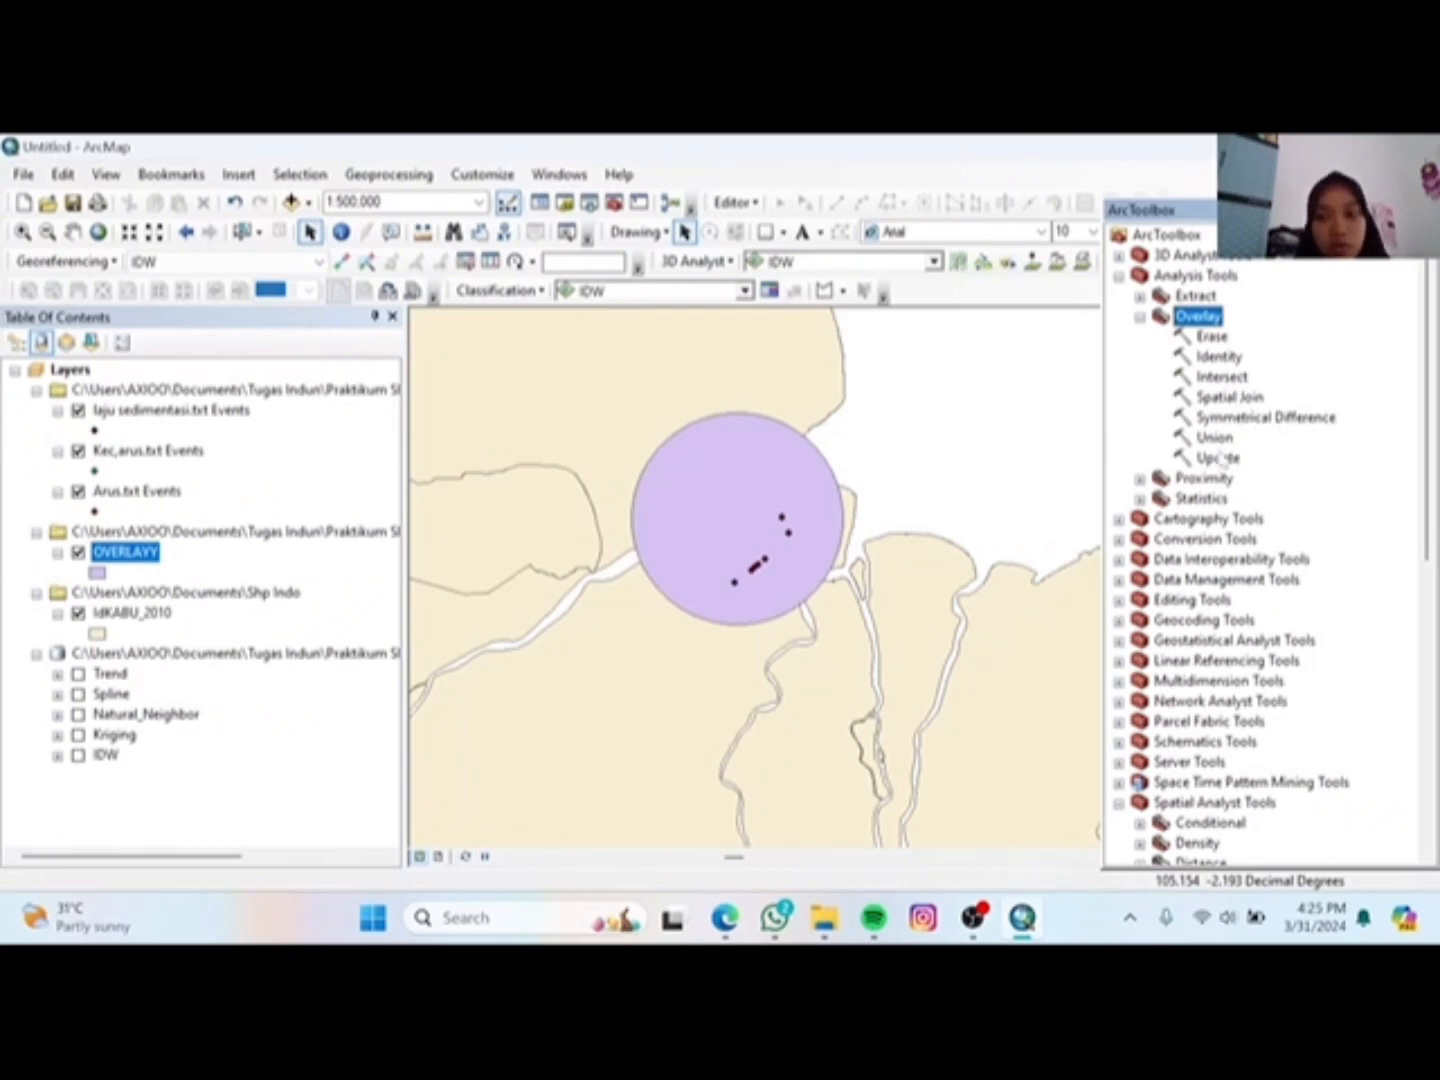
double_click(1211, 338)
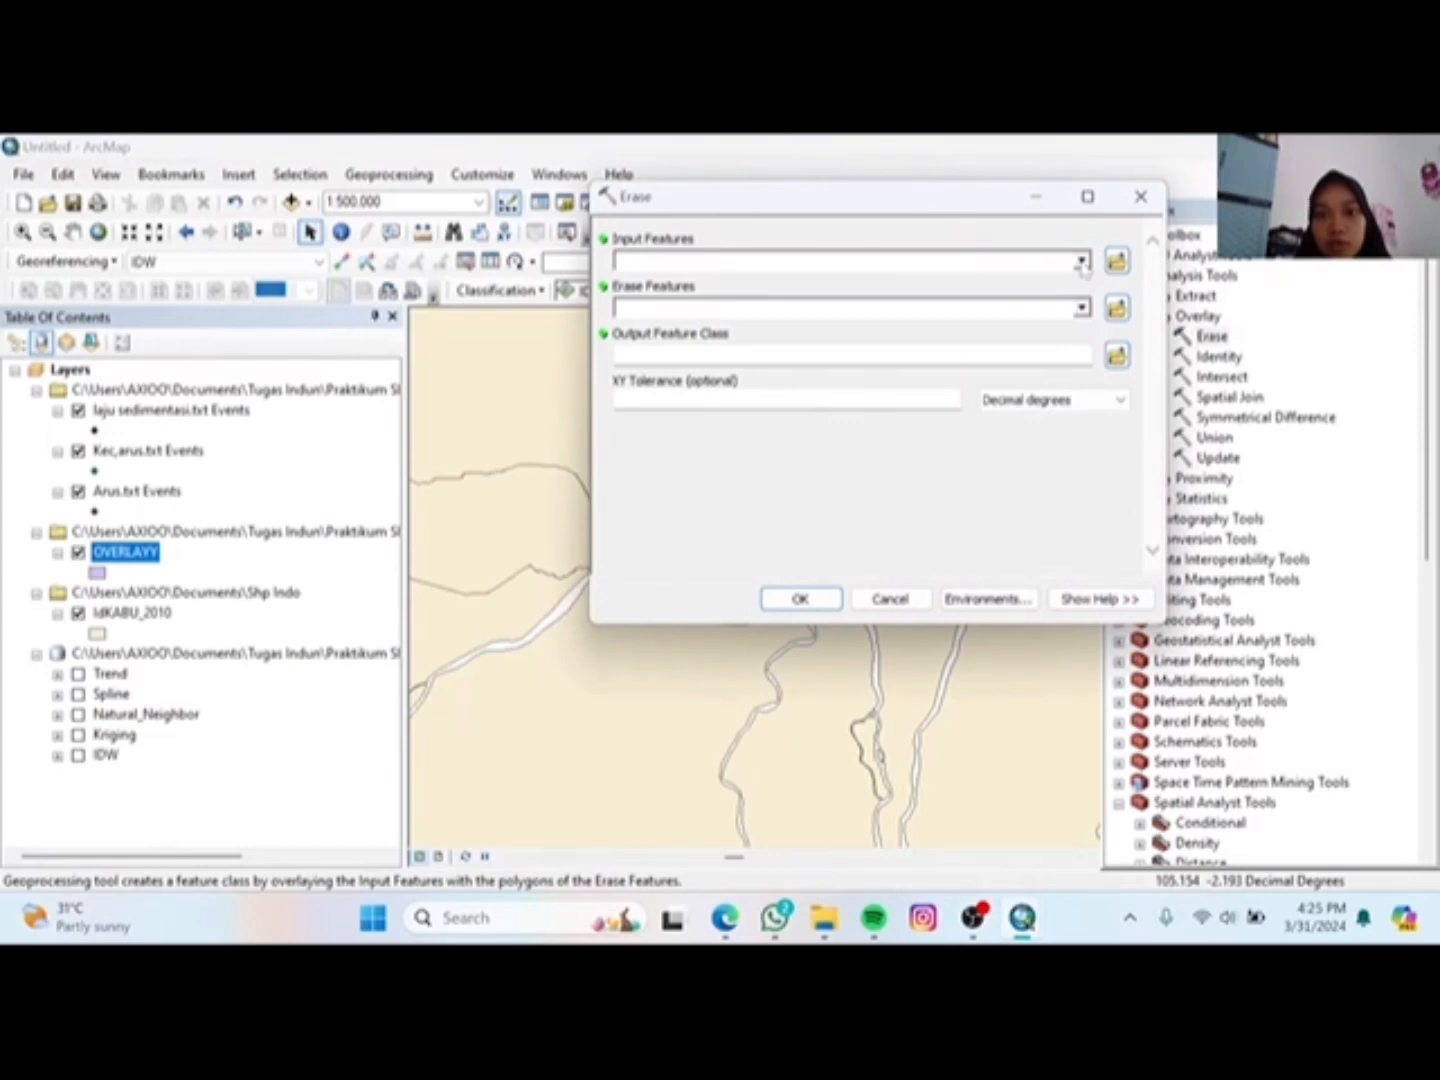
click(1081, 262)
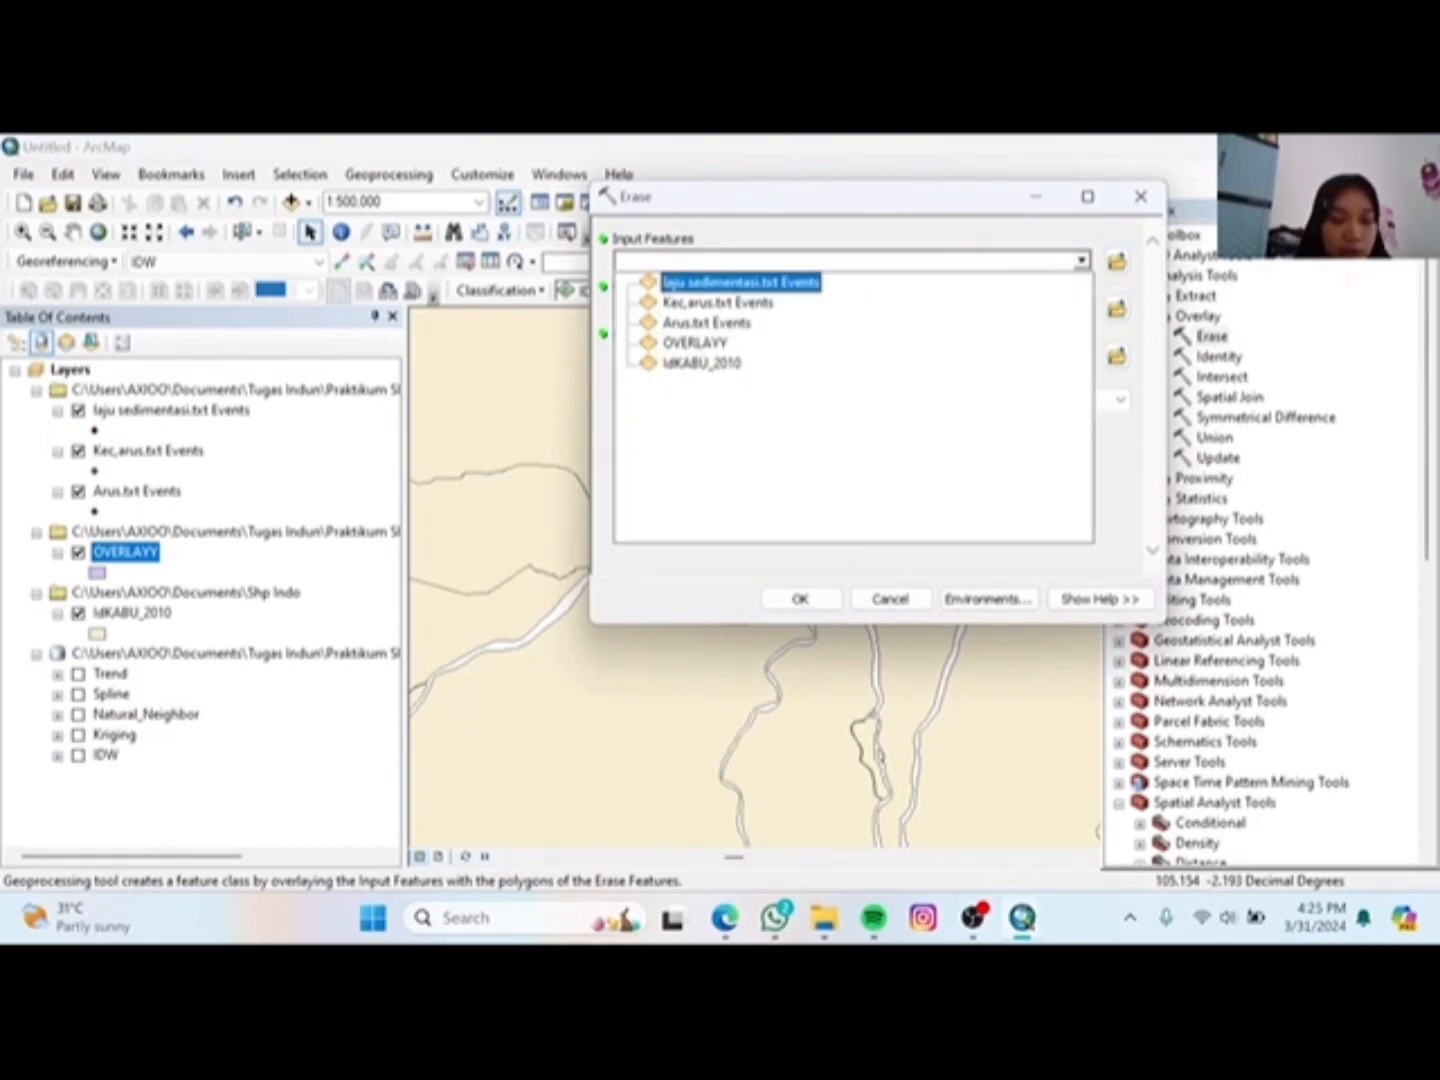
click(693, 342)
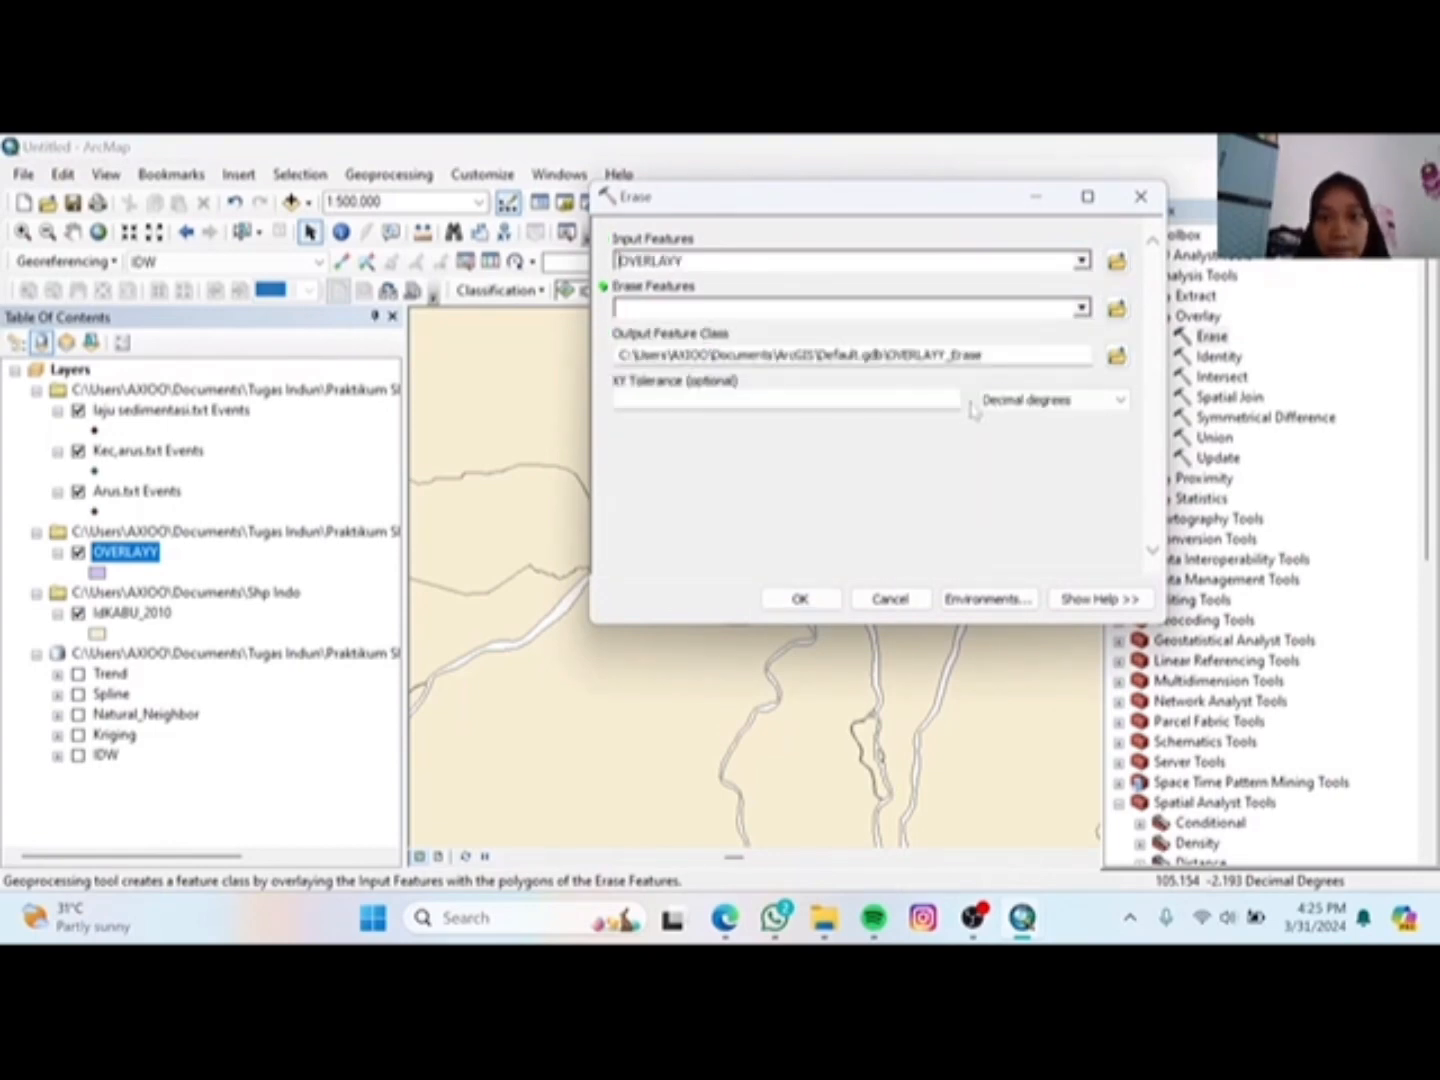
click(1082, 309)
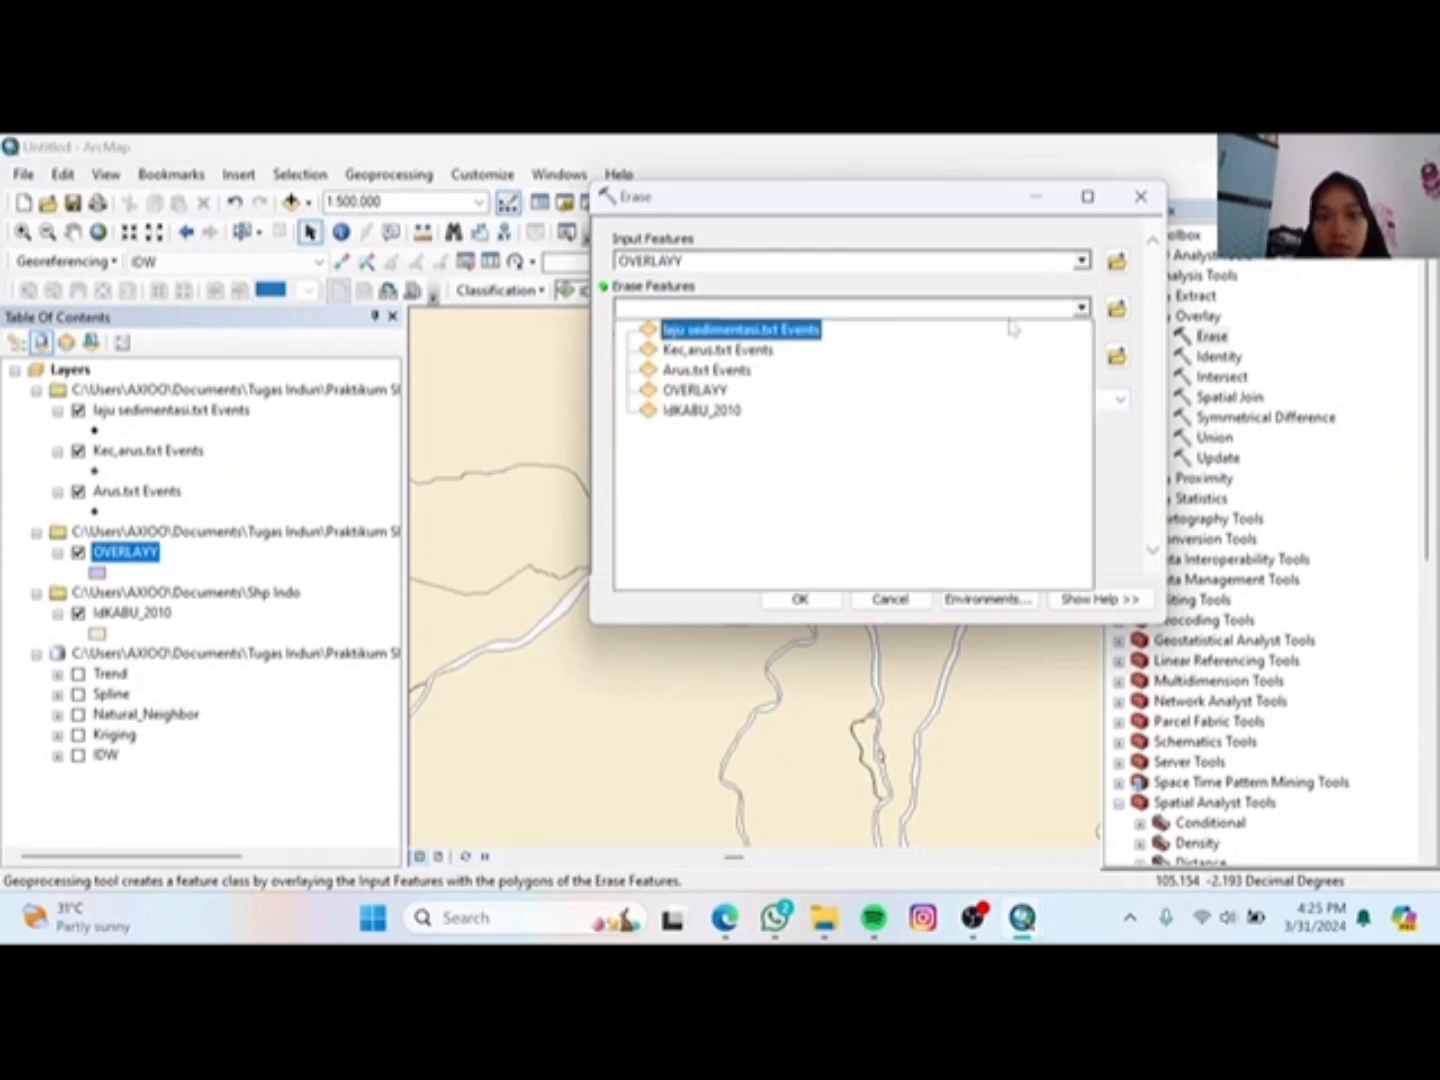
click(703, 411)
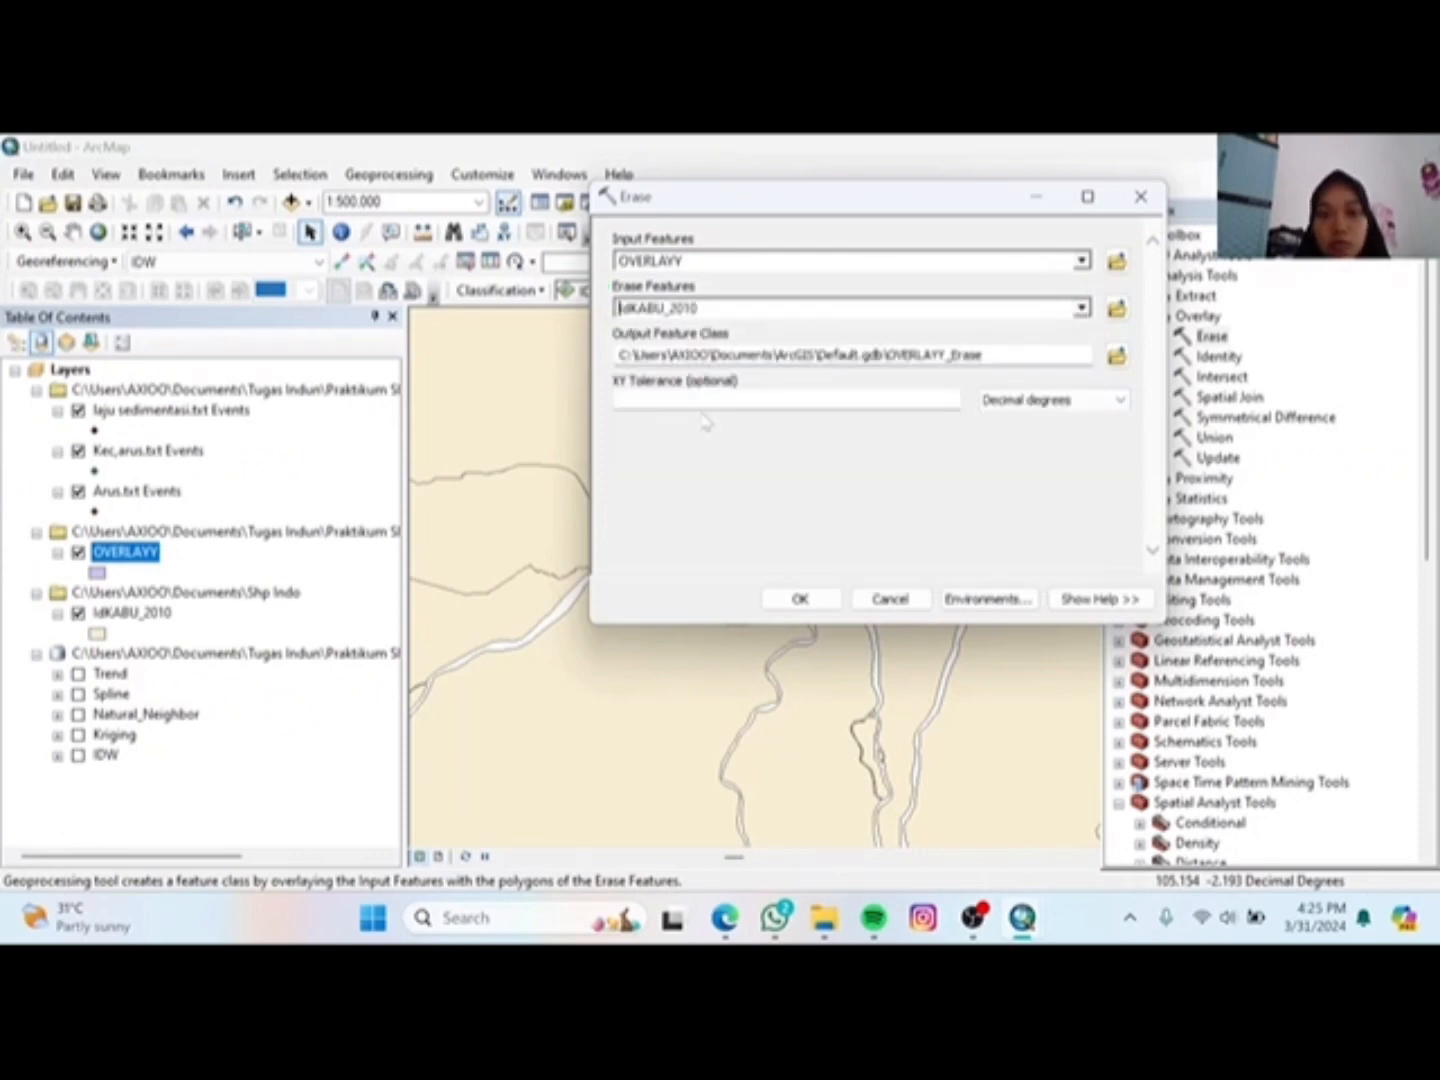
Step: Name the output feature class Erase in interpolasi.gdb and run the Erase analysis
click(1116, 358)
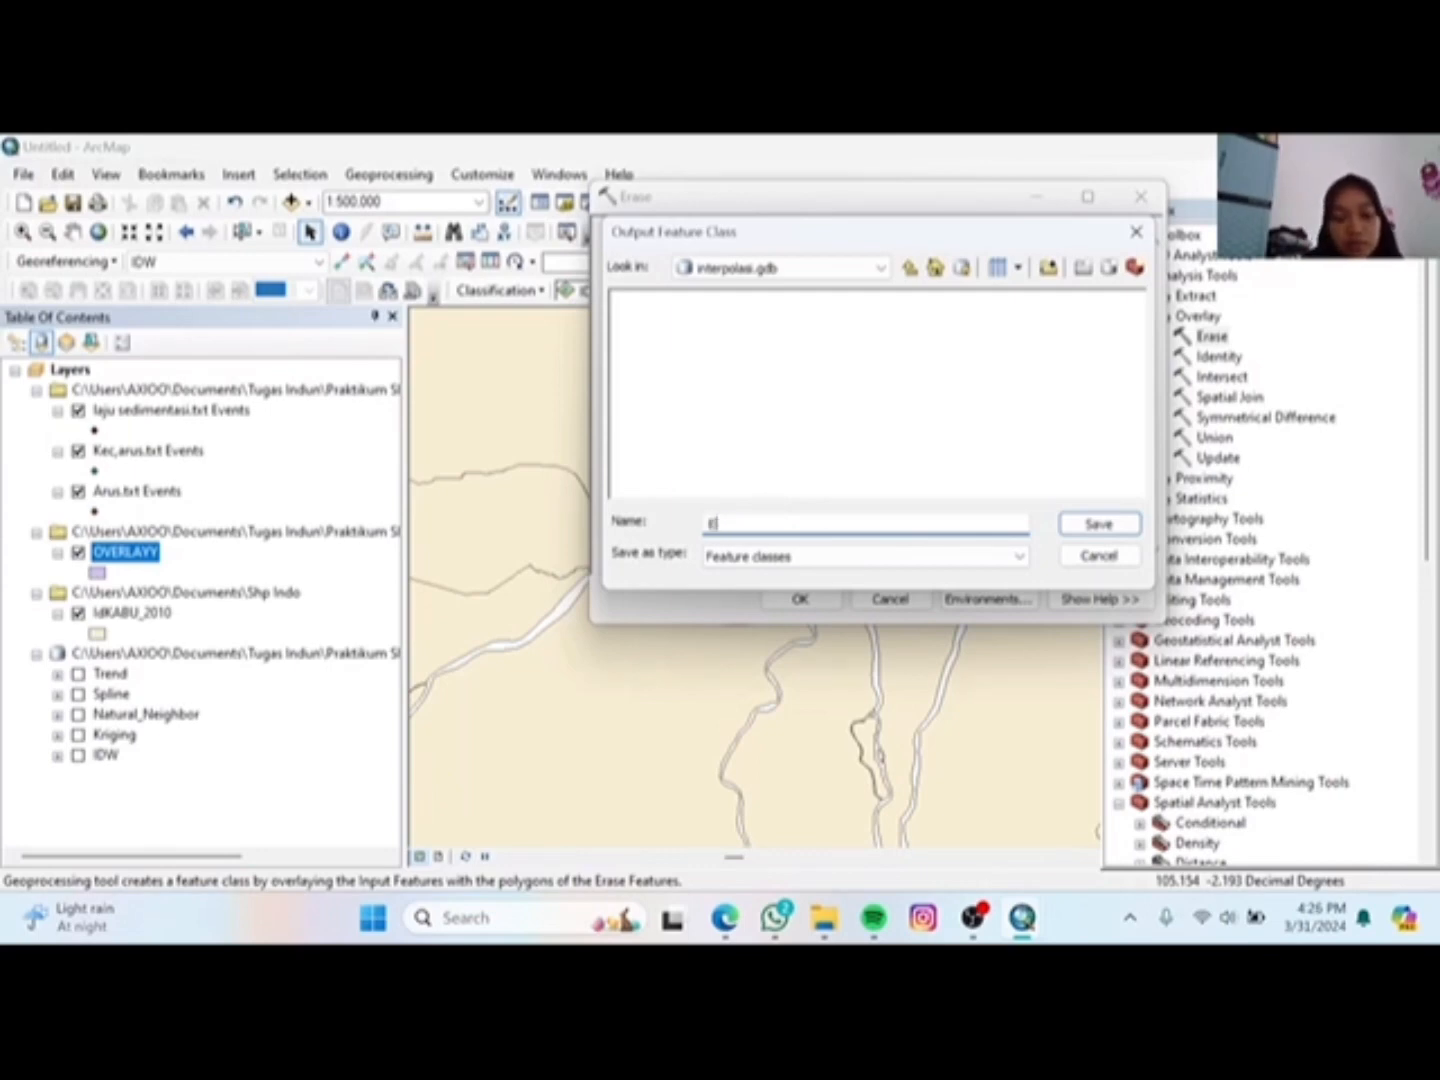
text(Erase)
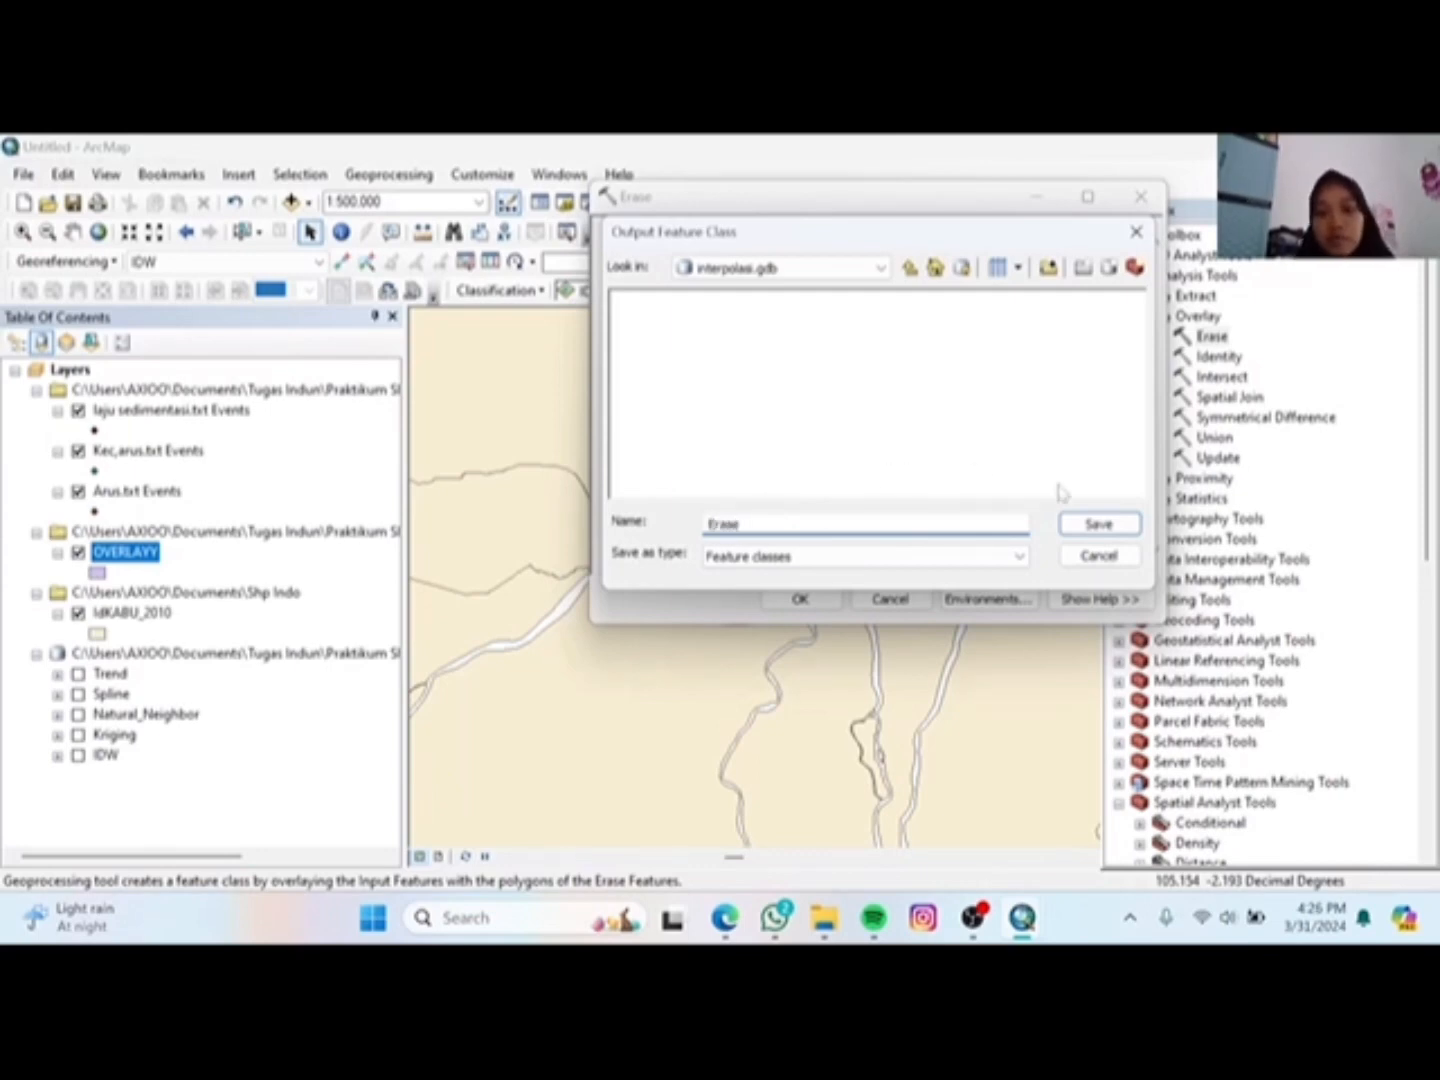
click(1084, 532)
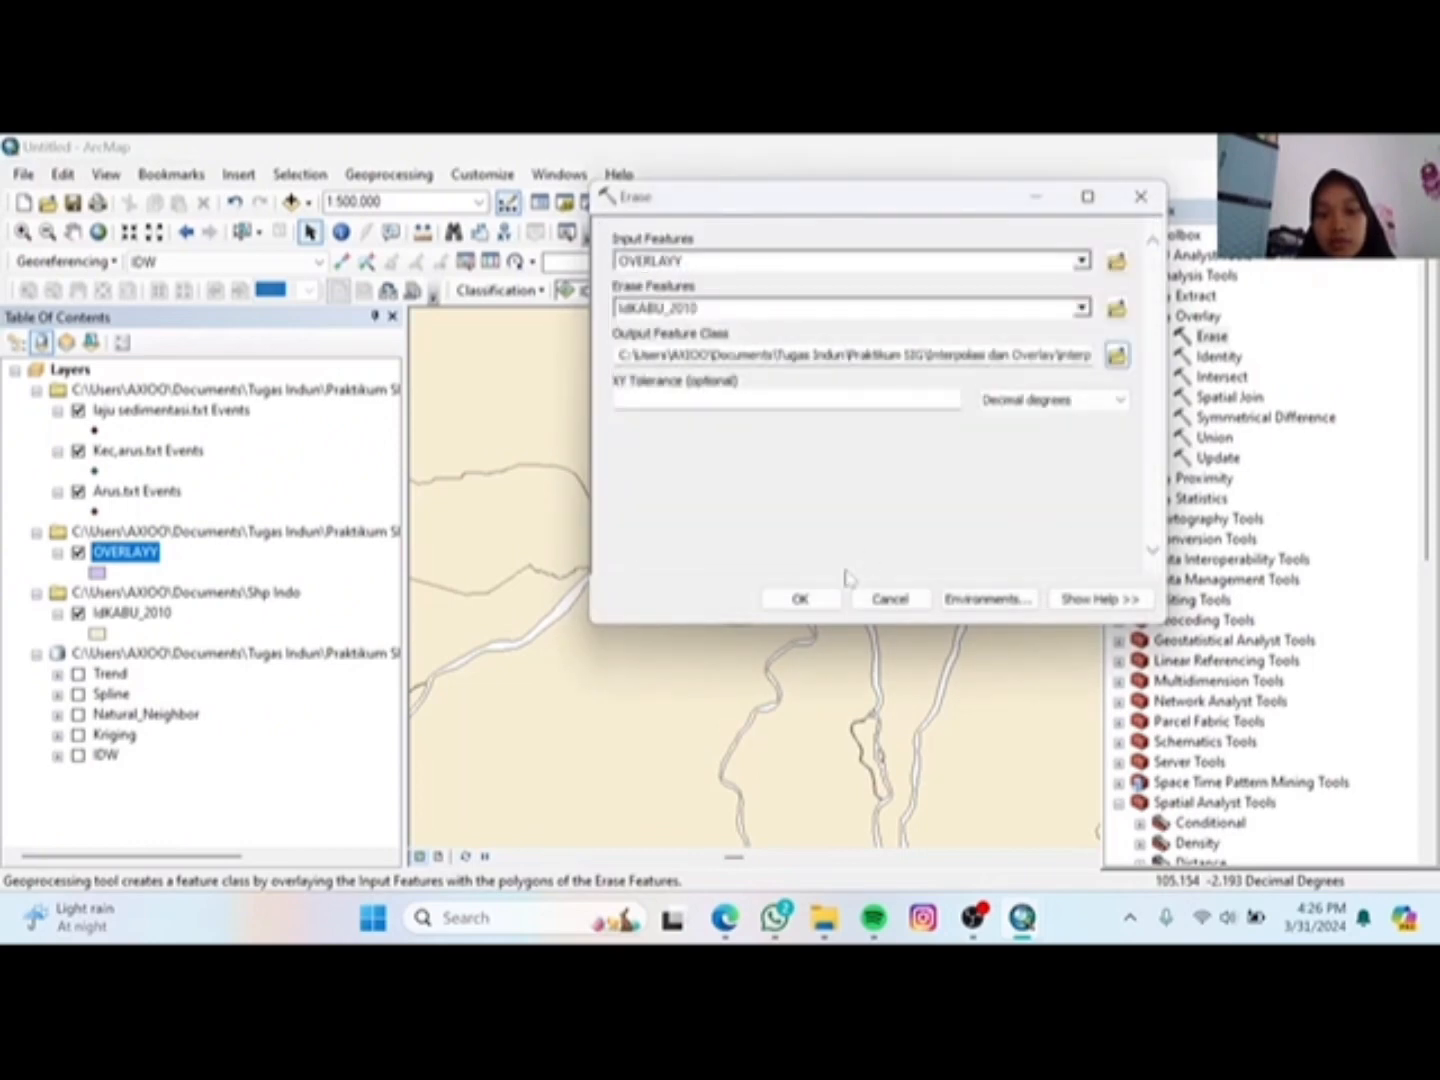
click(801, 599)
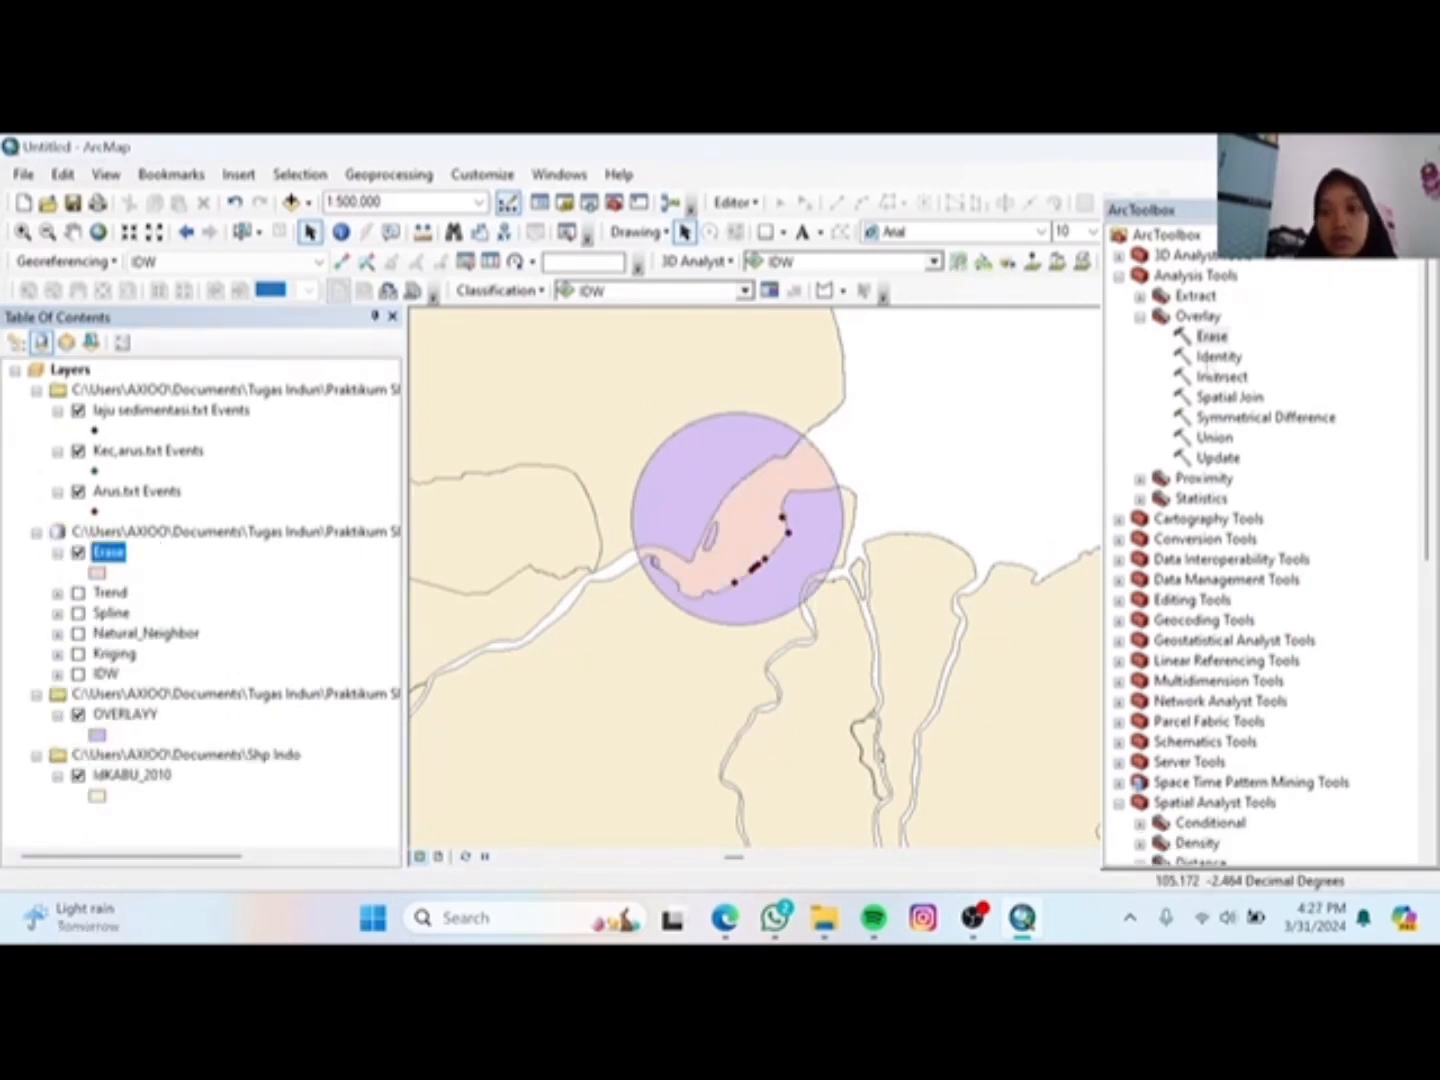
Step: Run the Identity analysis on OVERLAYY with IdKABU_2010 as identity features, saving the output as Identity in interpolasi.gdb
double_click(1220, 357)
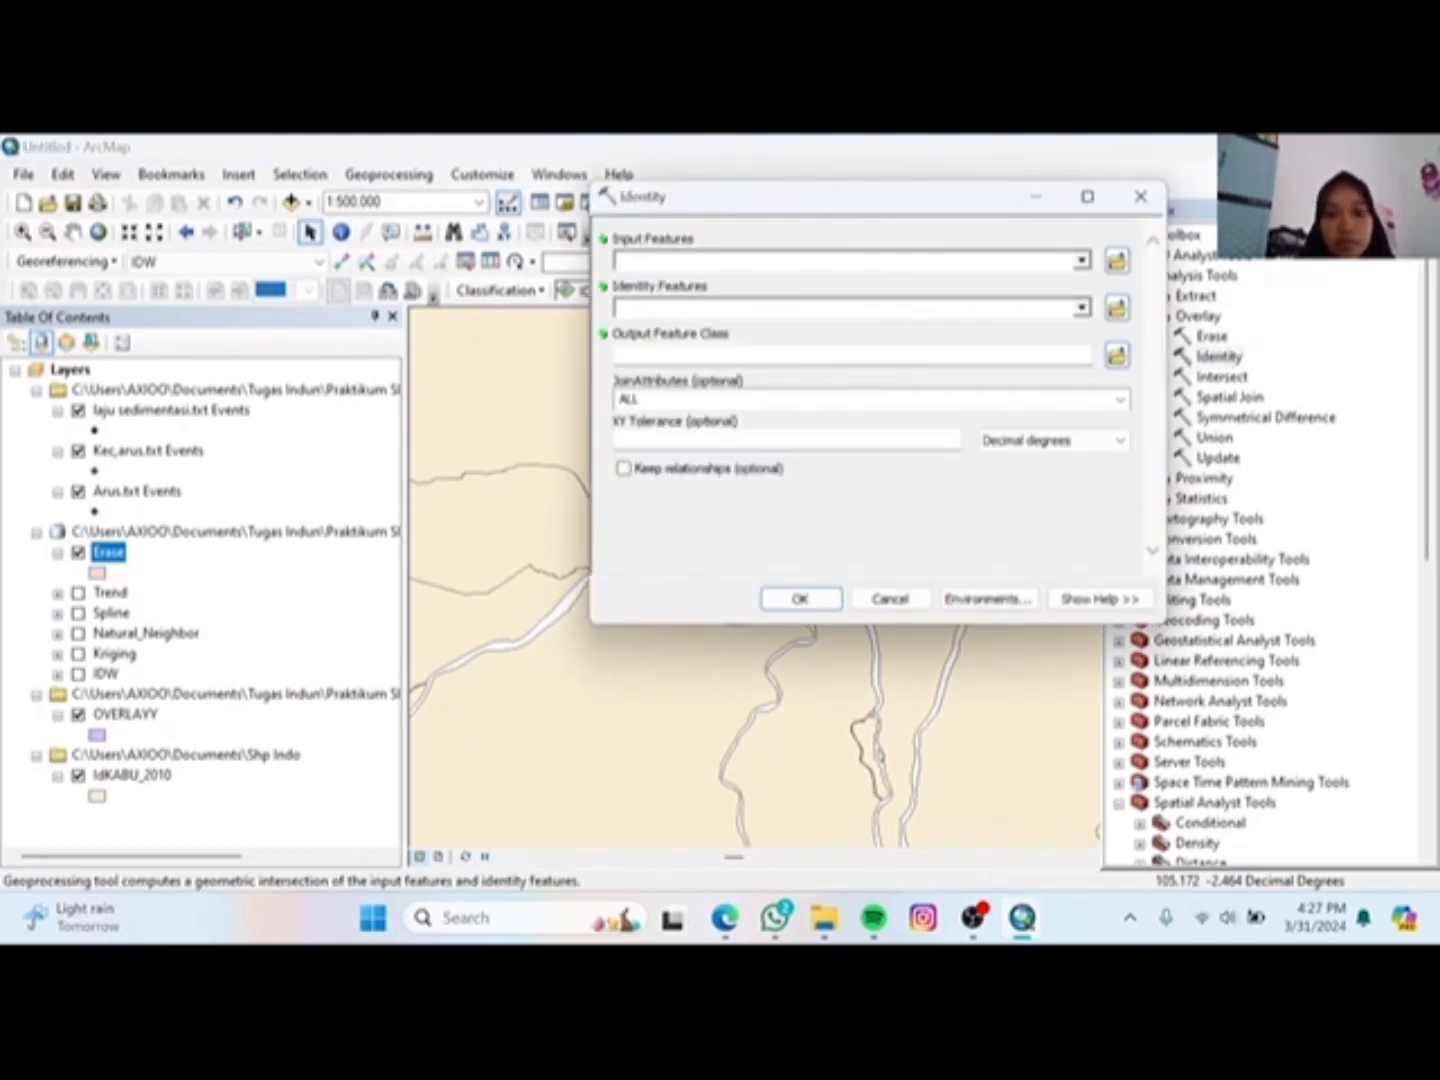
click(1082, 261)
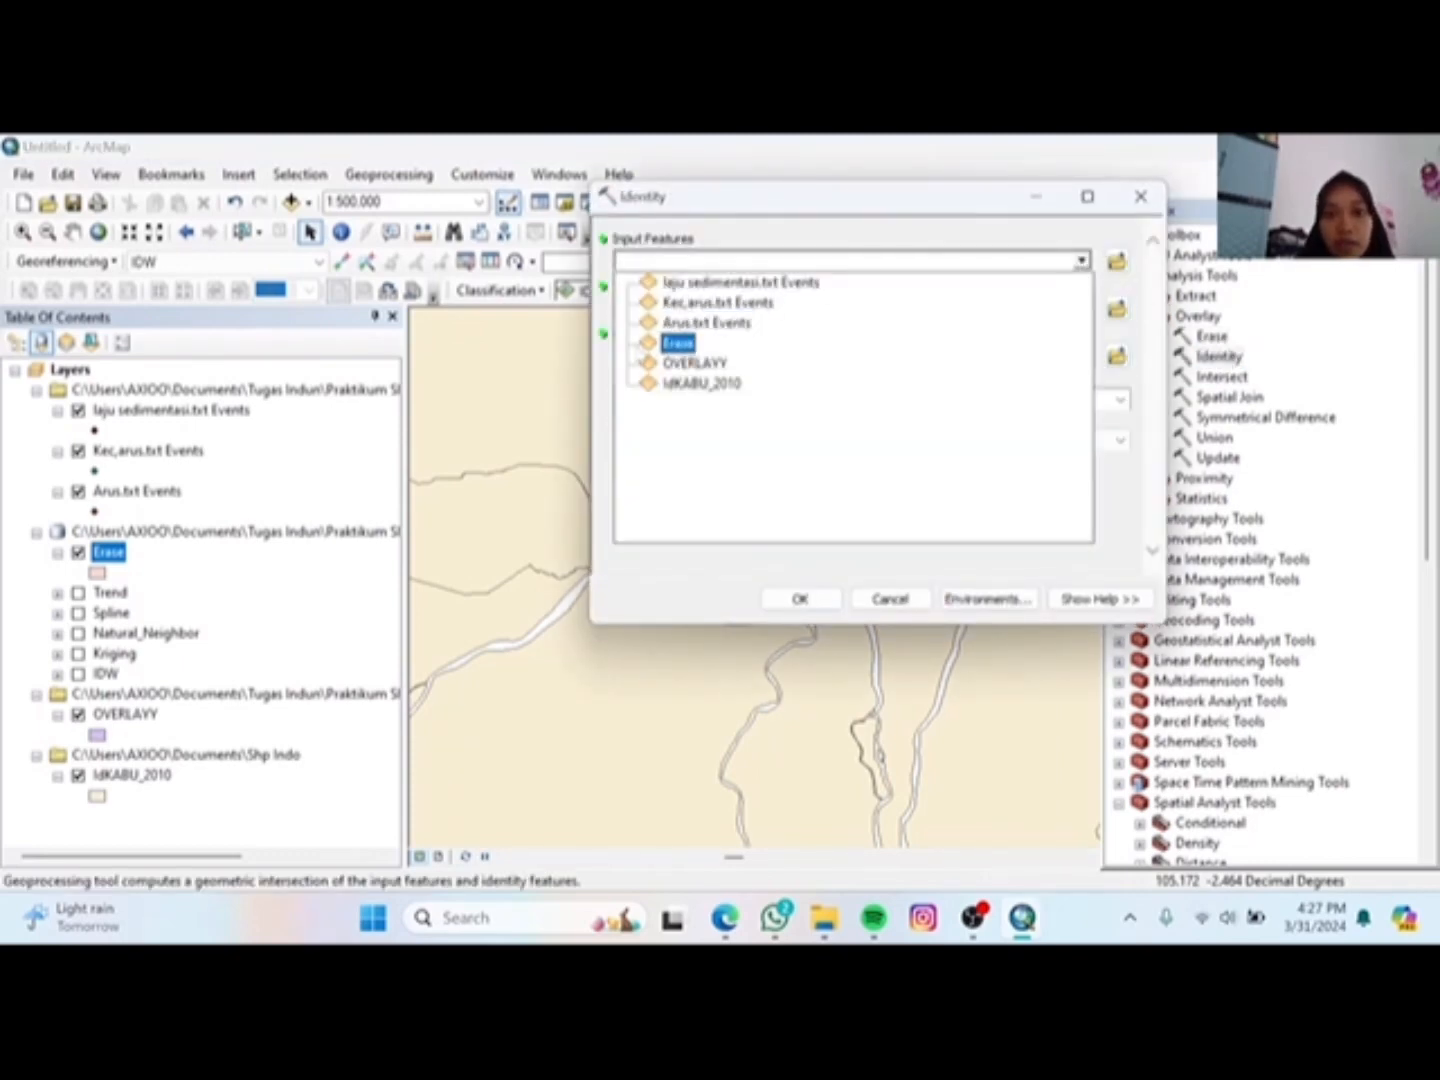
click(682, 361)
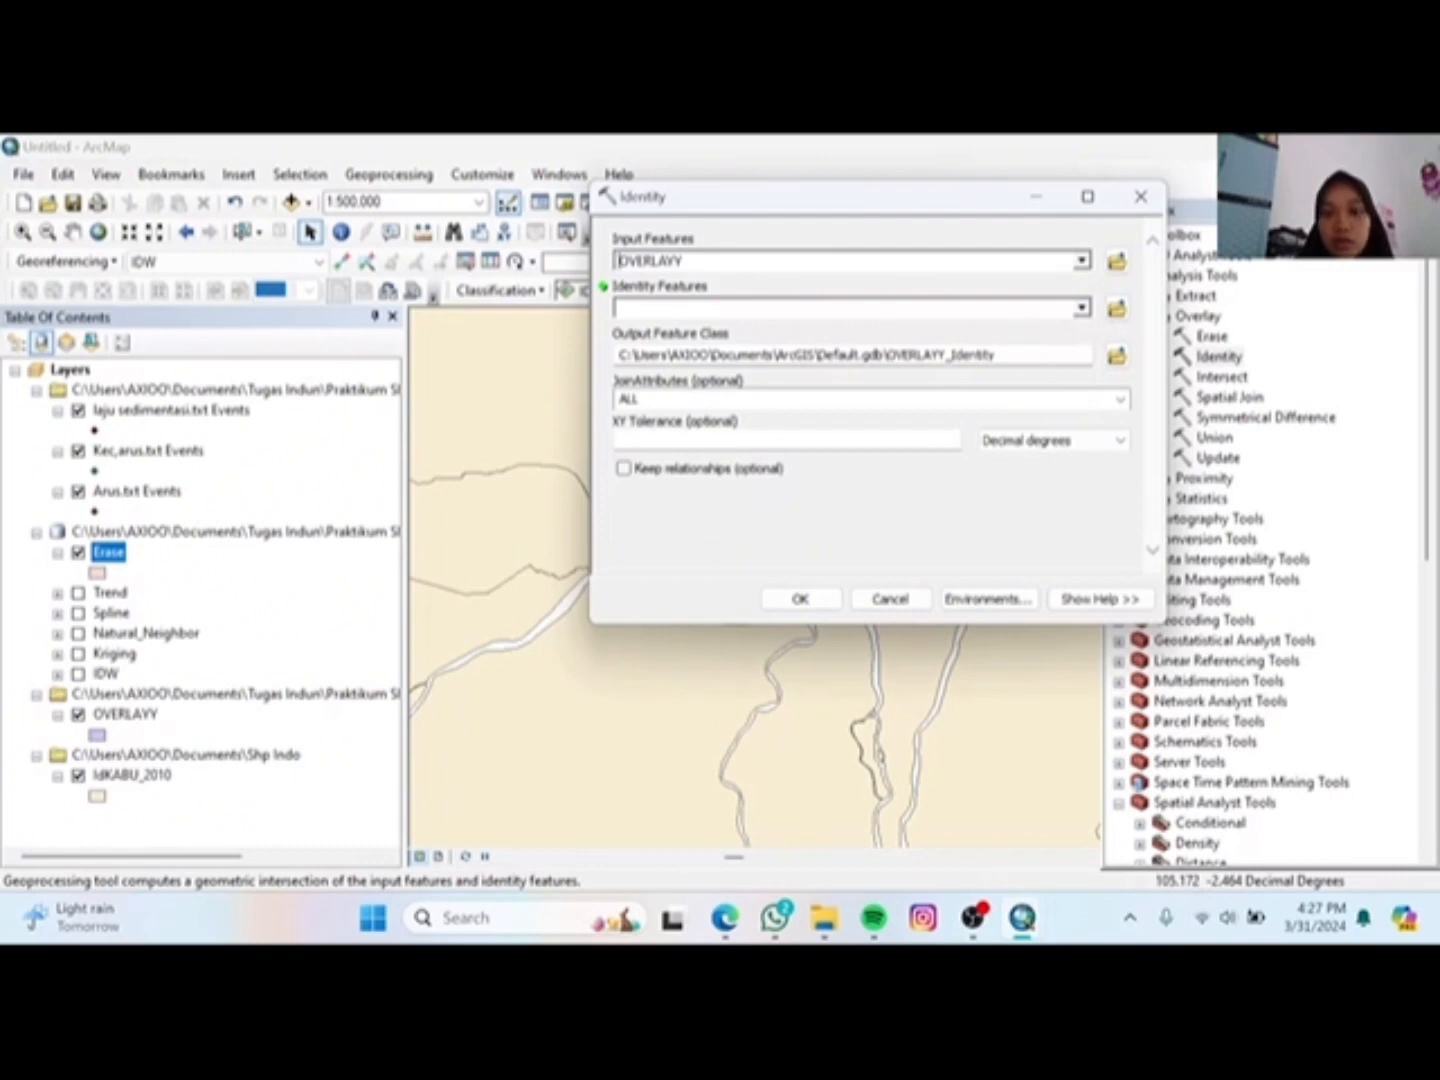
click(1082, 308)
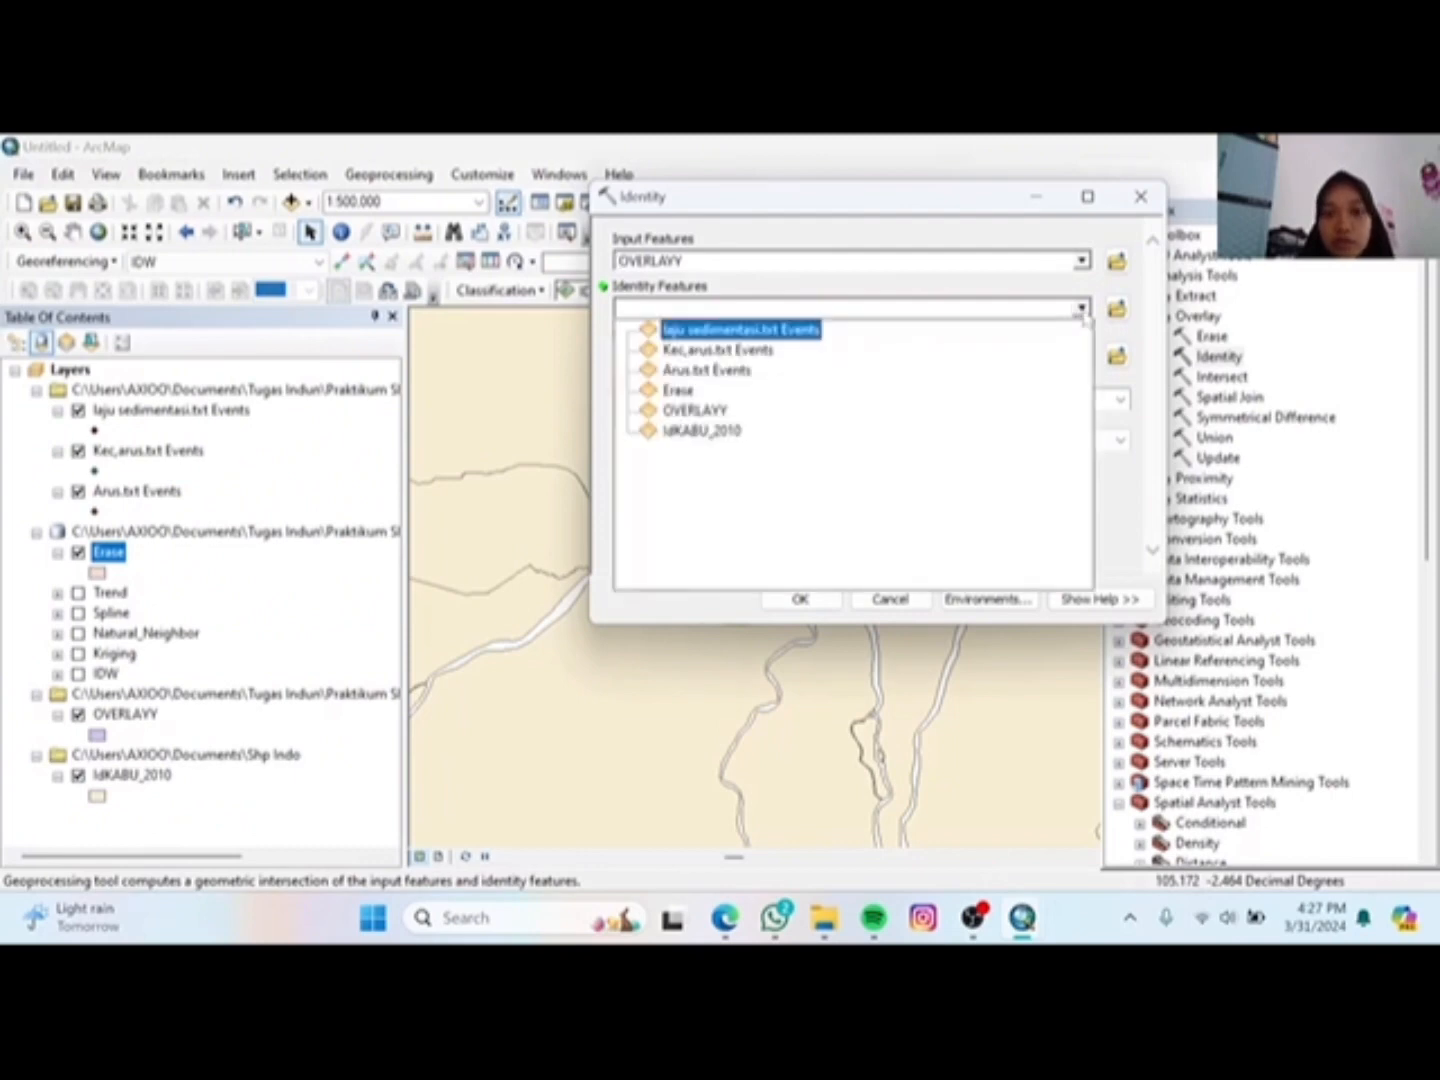
click(695, 431)
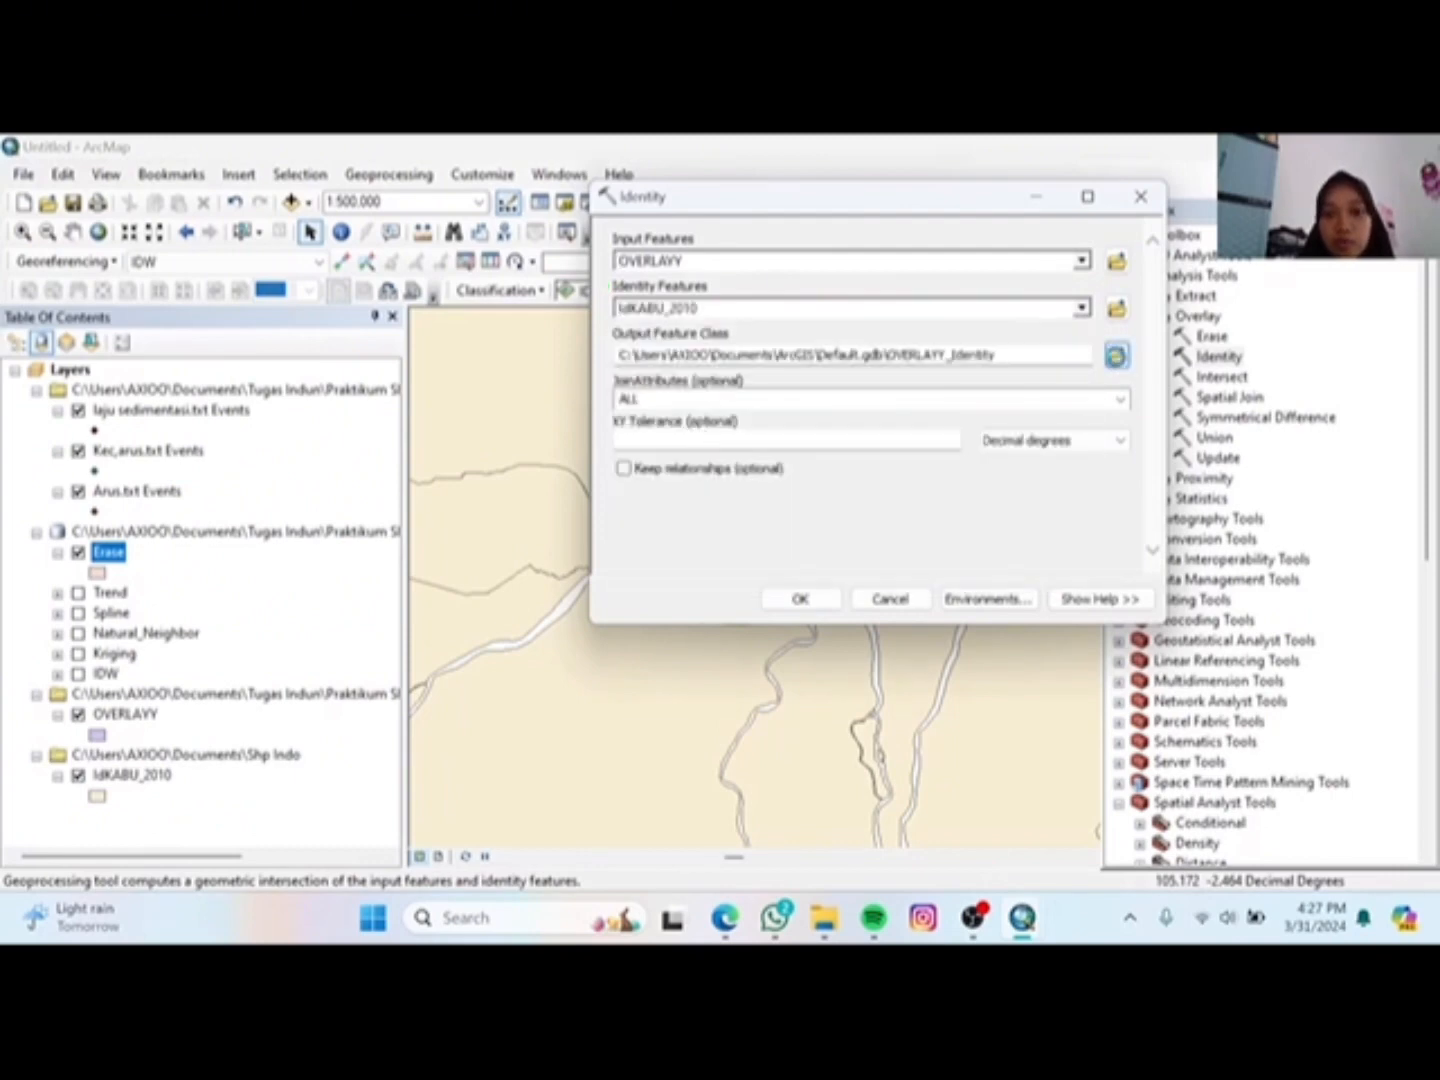
click(1116, 355)
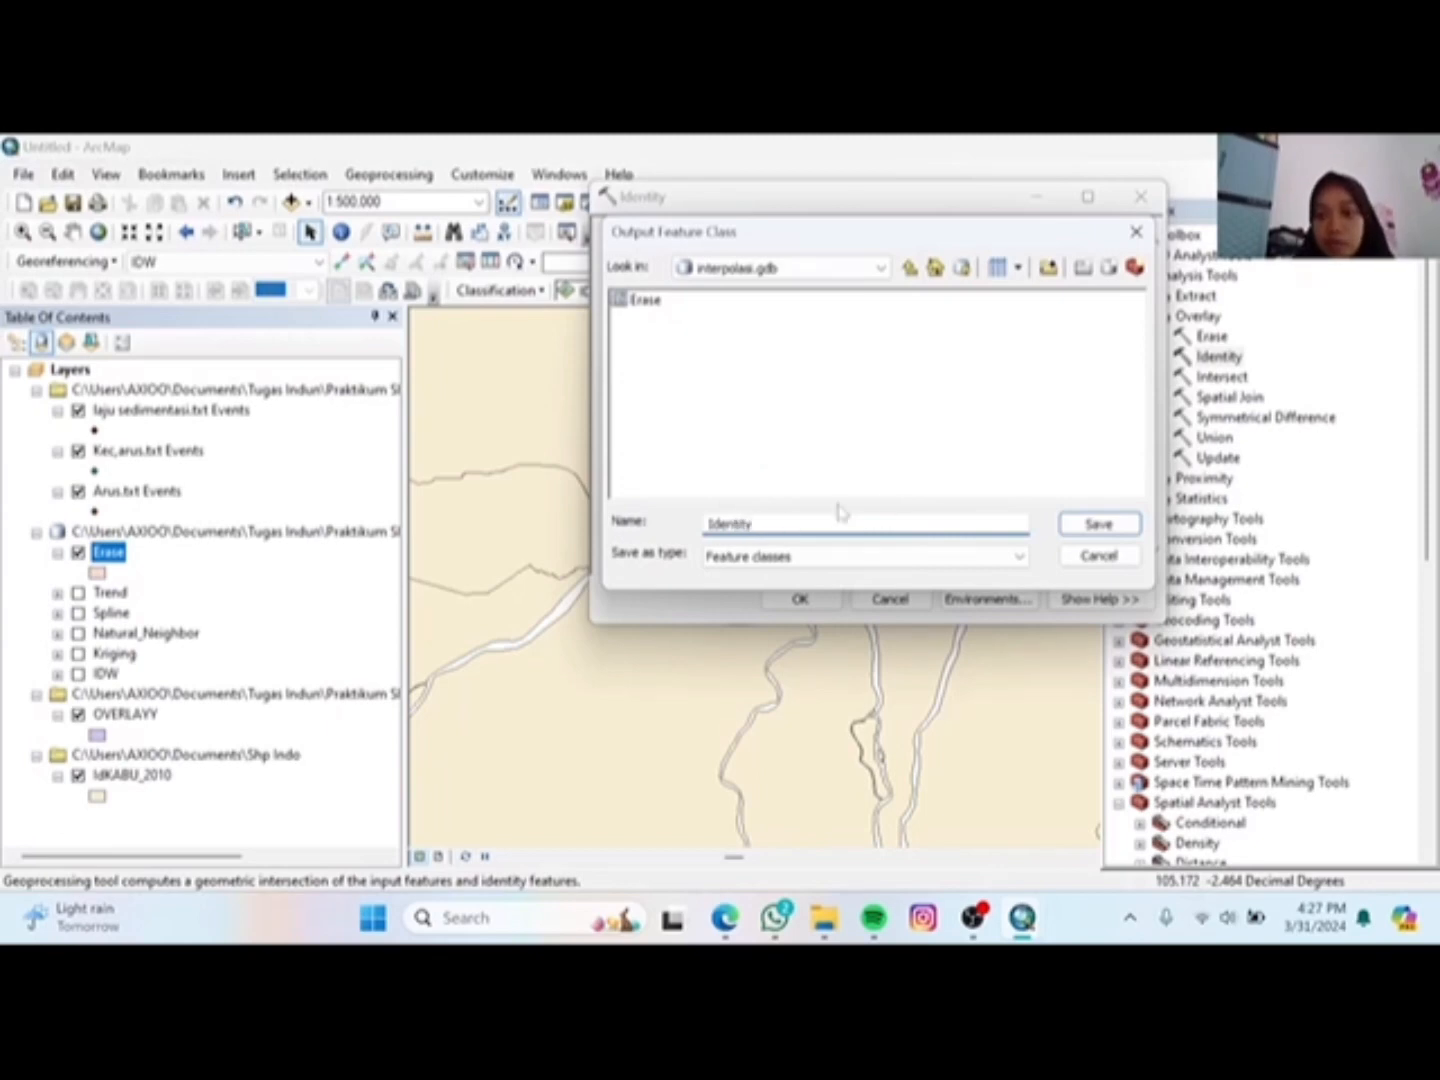
click(1098, 525)
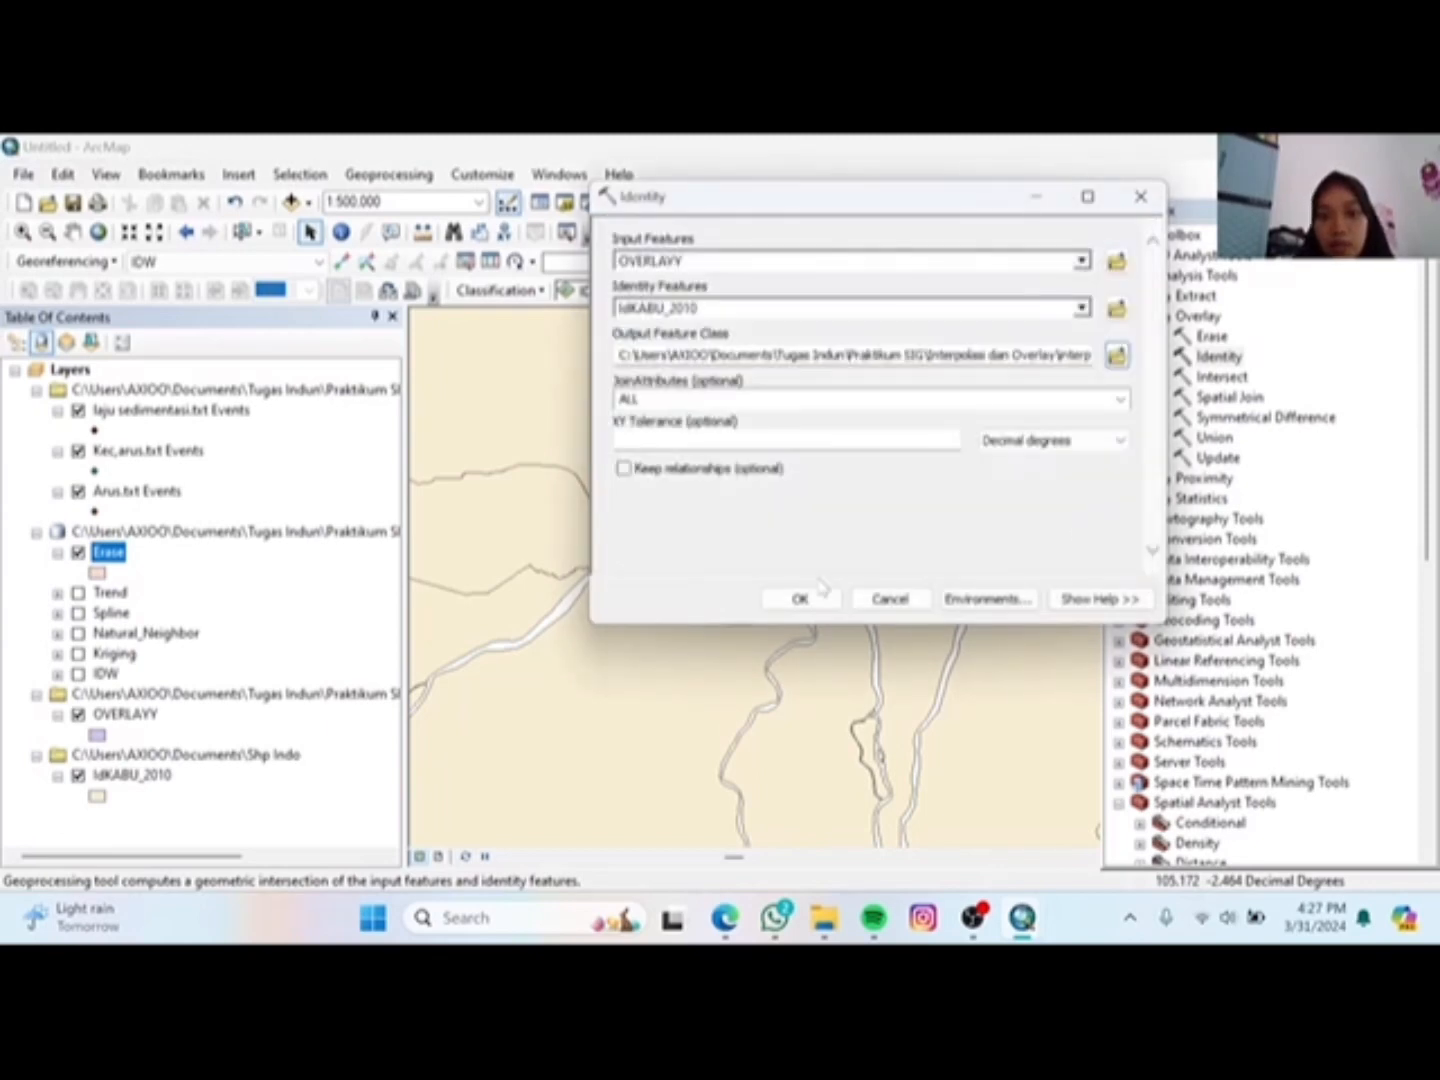
click(801, 598)
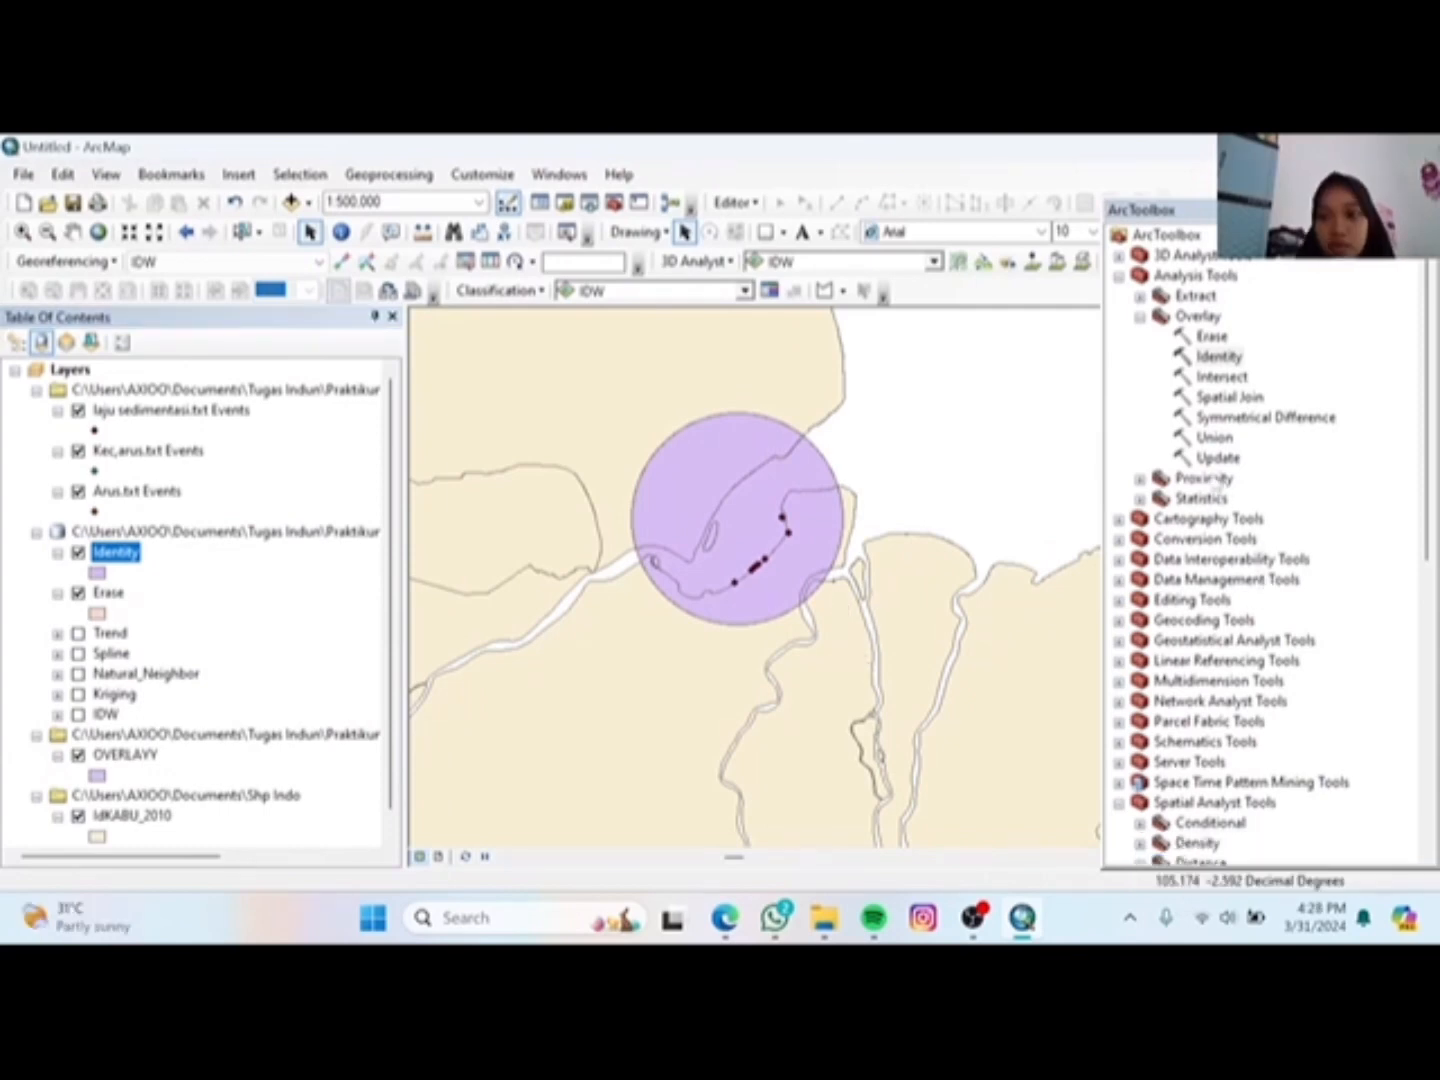
Step: Run the Intersect analysis on OVERLAYY and IdKABU_2010, saving the output feature class as Intersect in interpolasi.gdb
double_click(1218, 379)
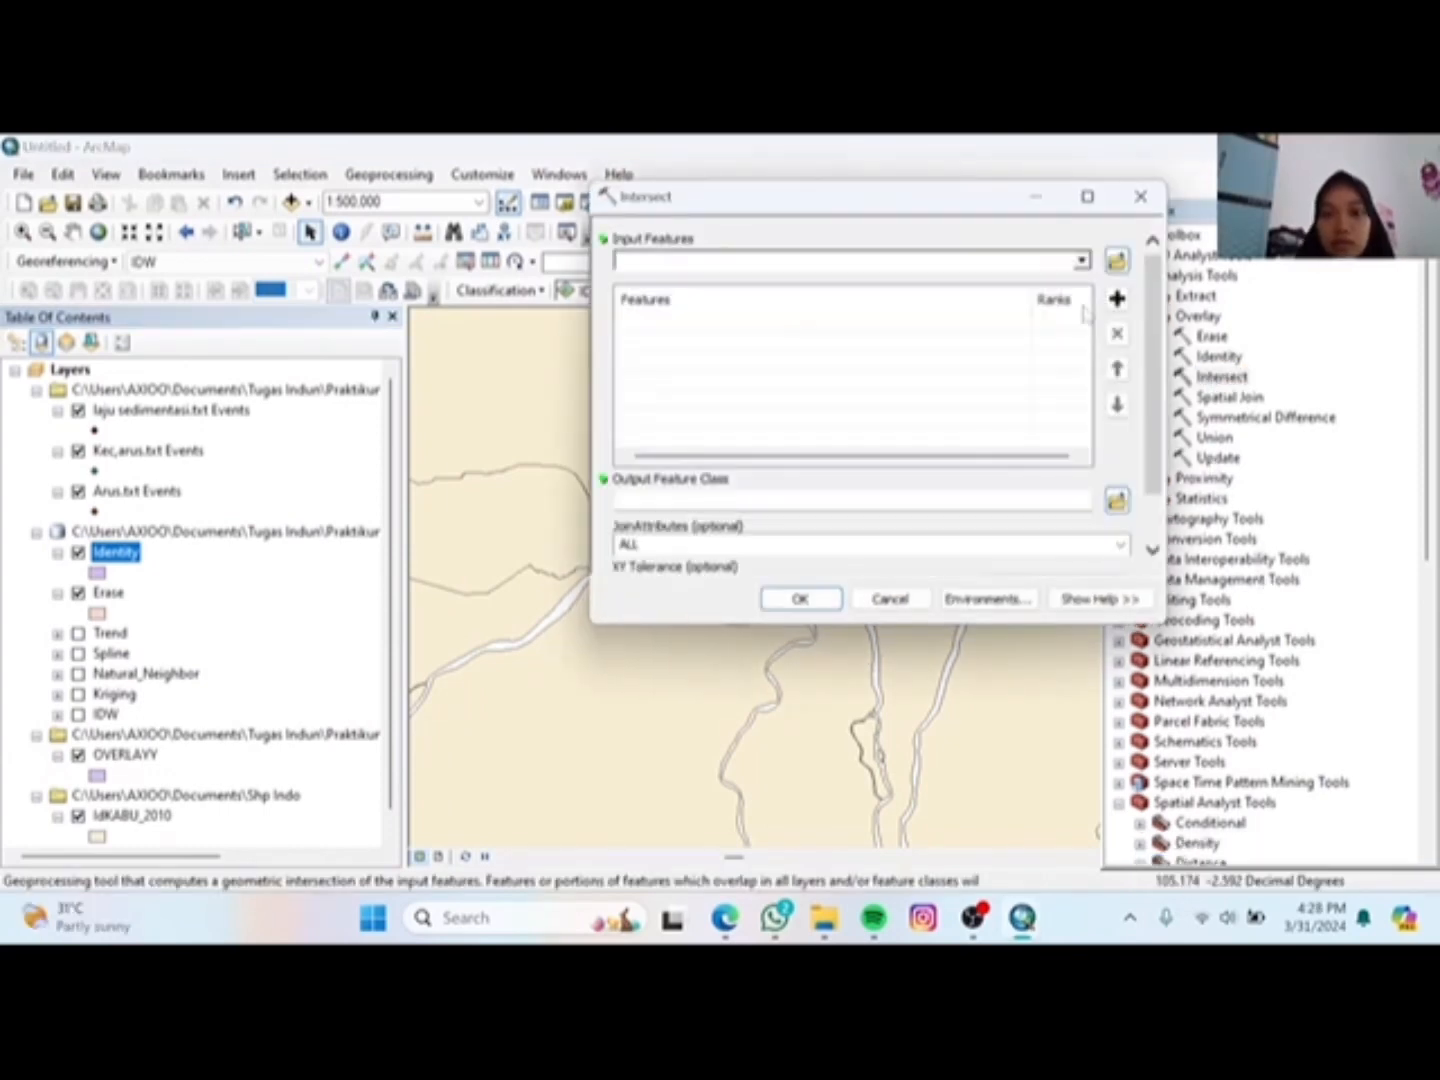
click(1082, 261)
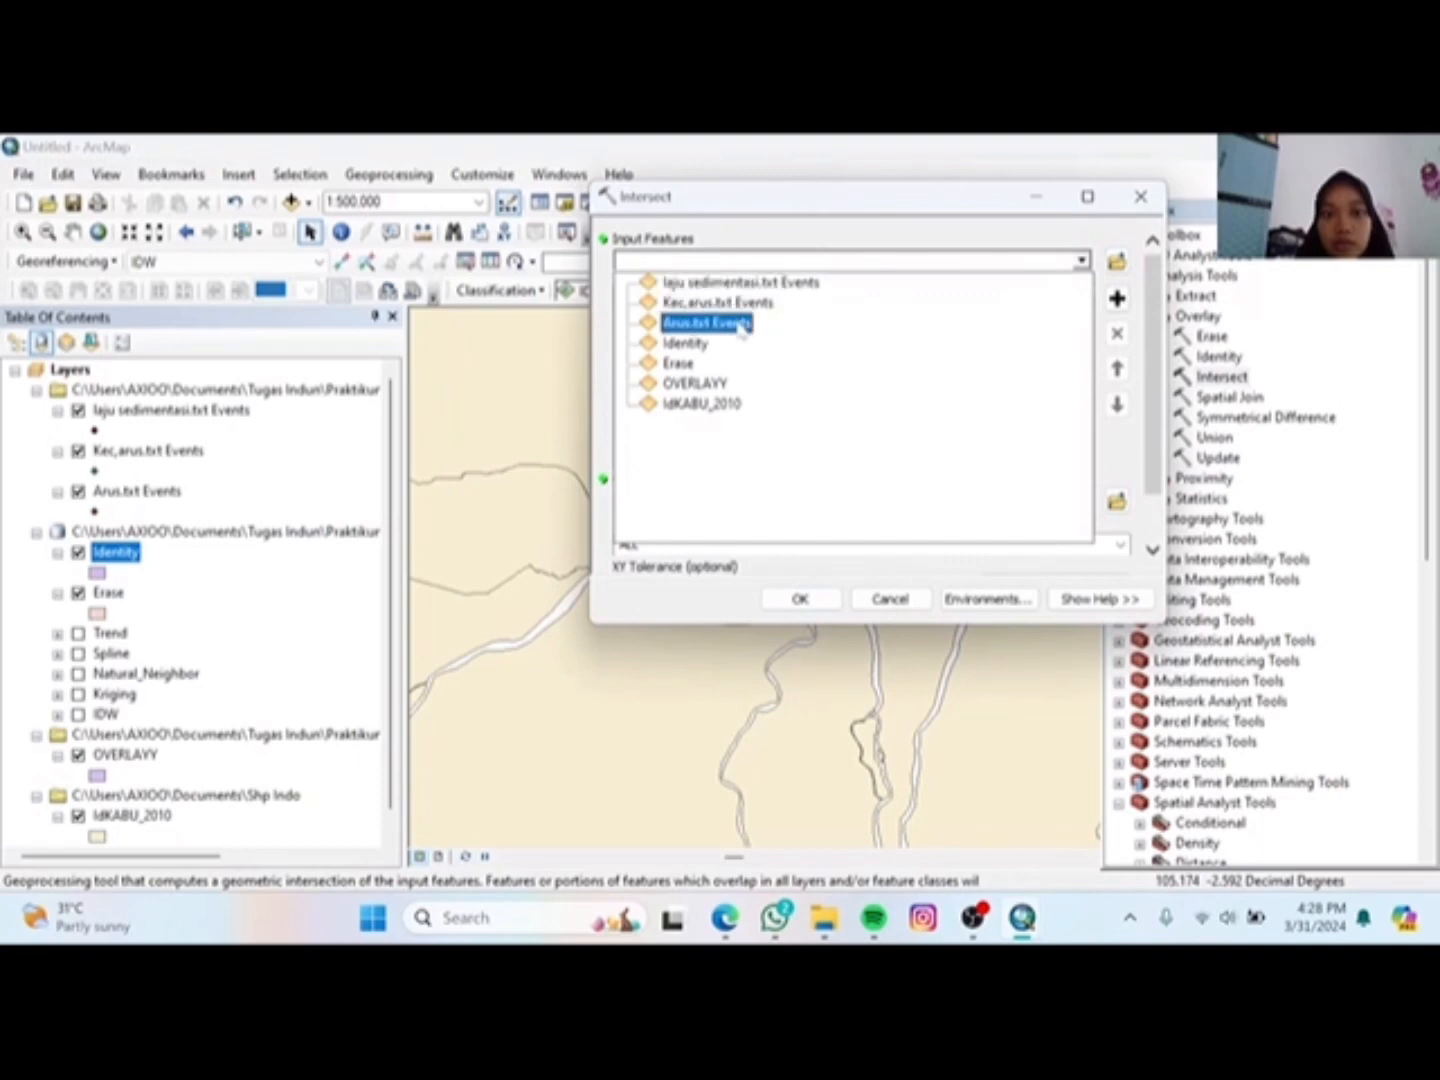
click(700, 382)
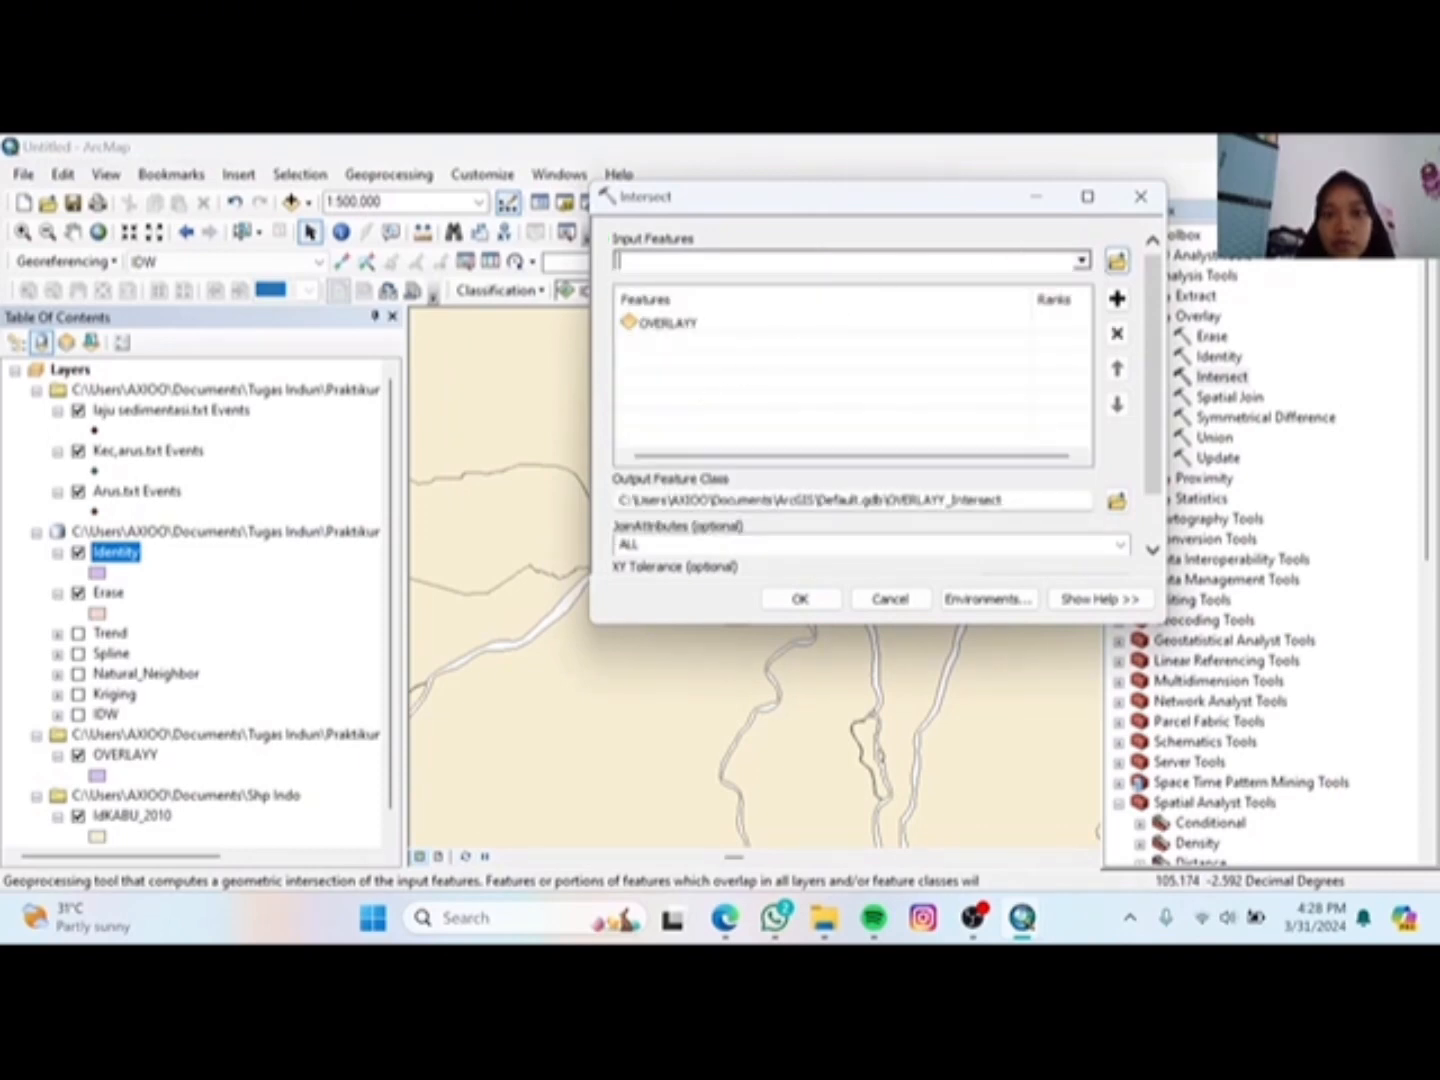
click(1081, 262)
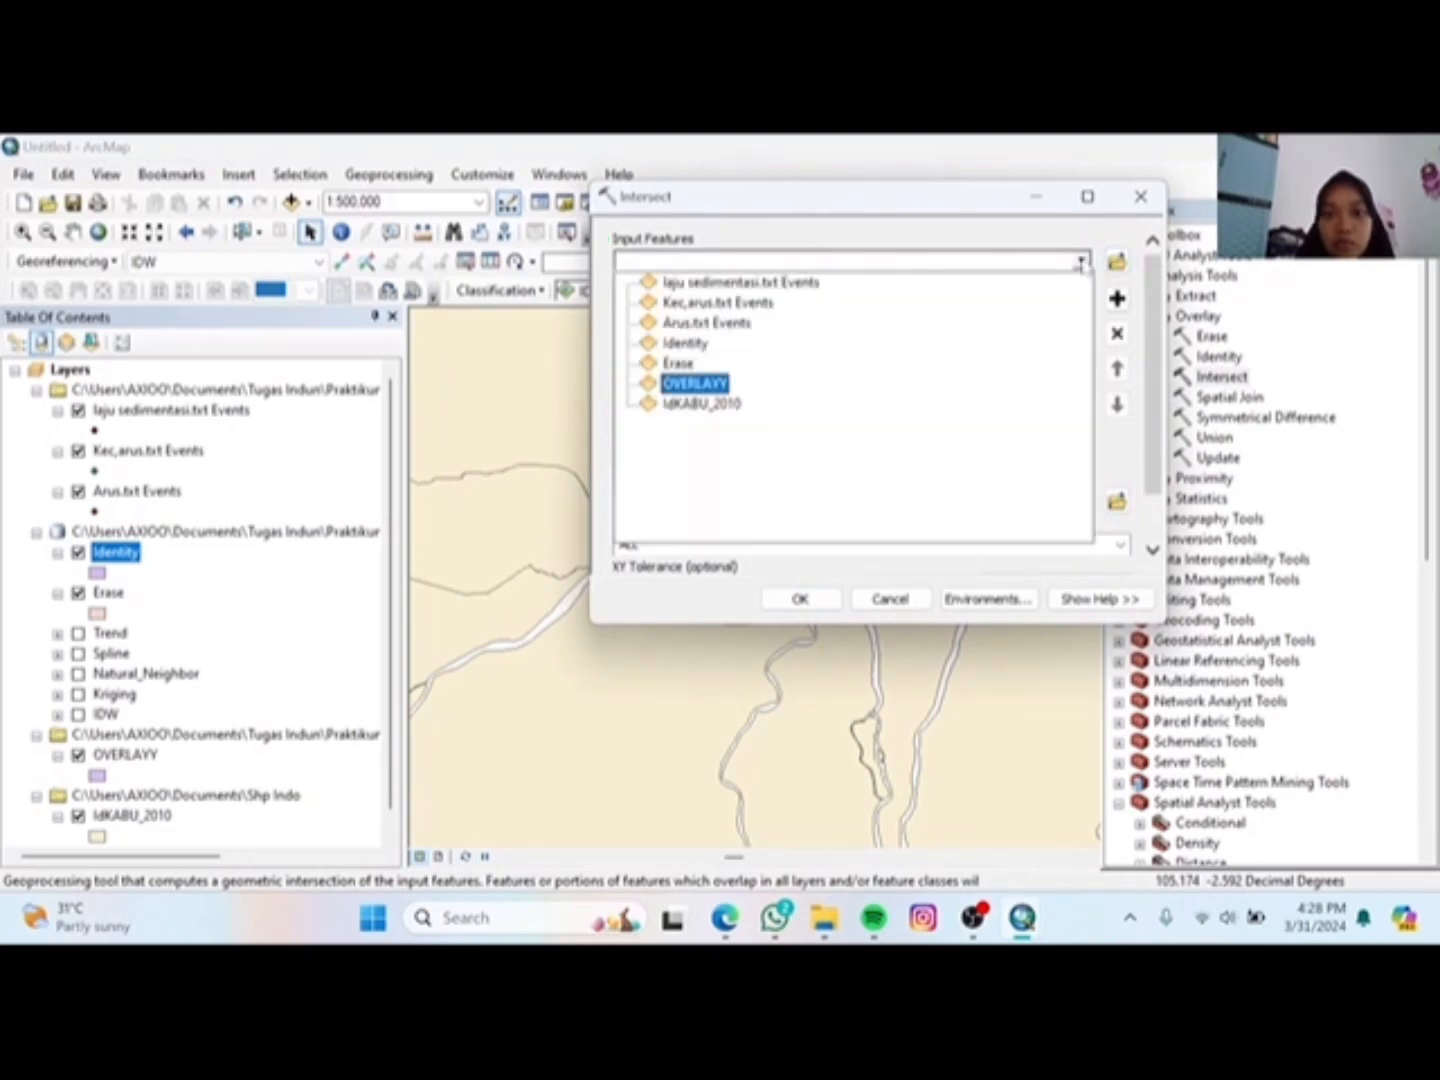
click(725, 403)
click(1116, 499)
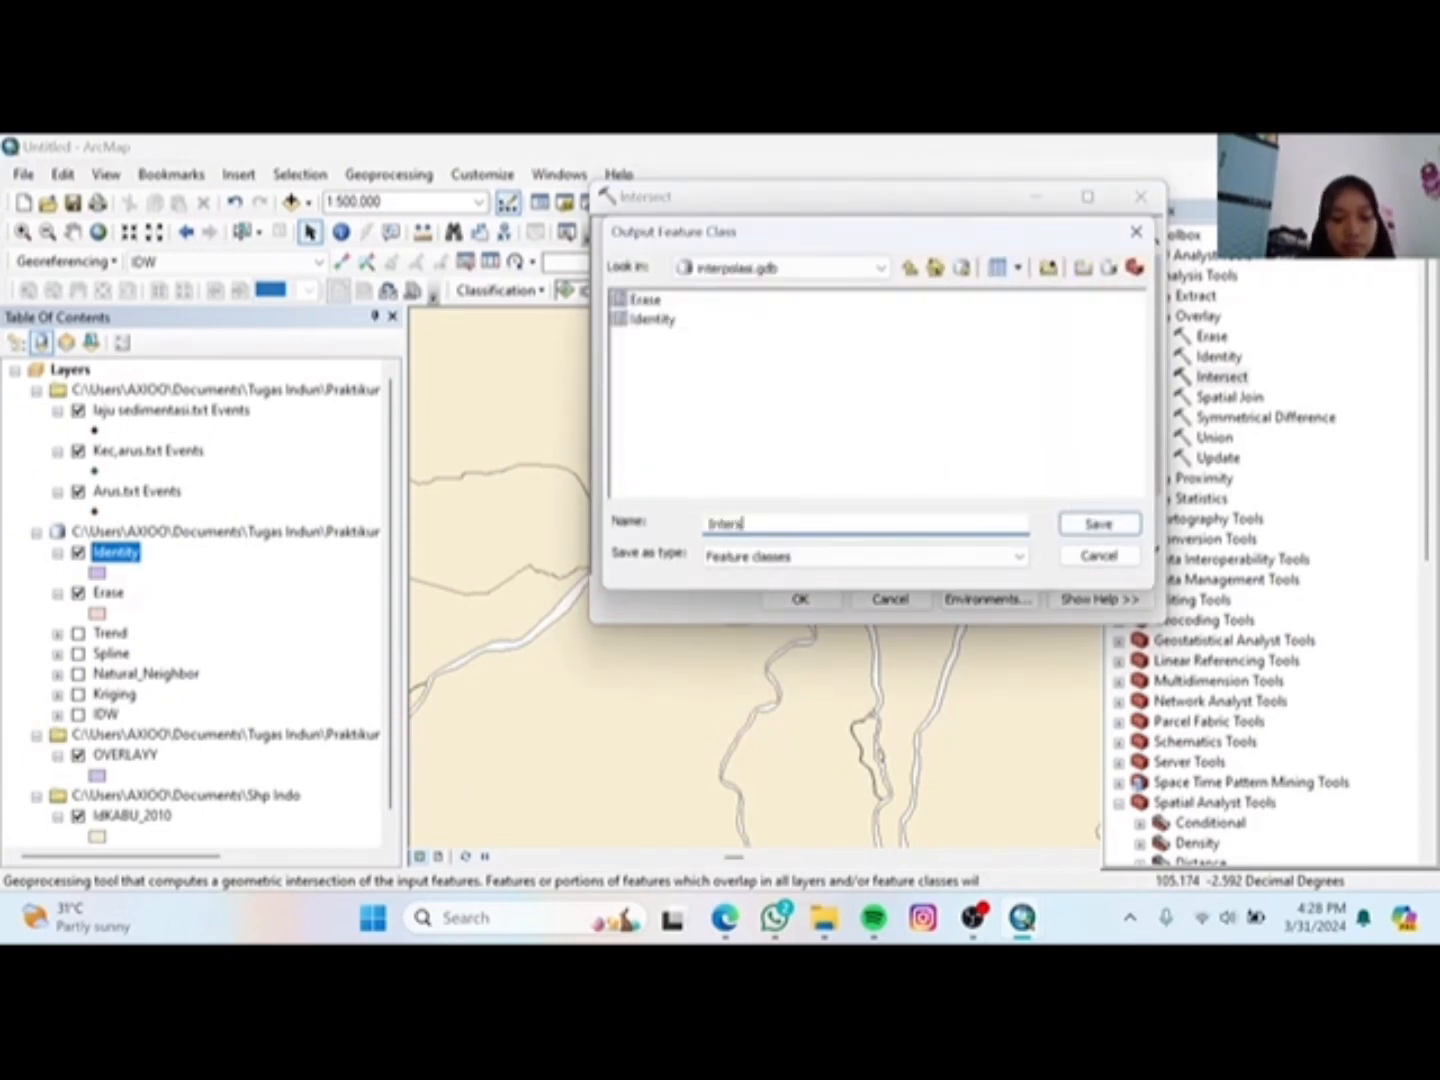
click(1099, 527)
click(800, 598)
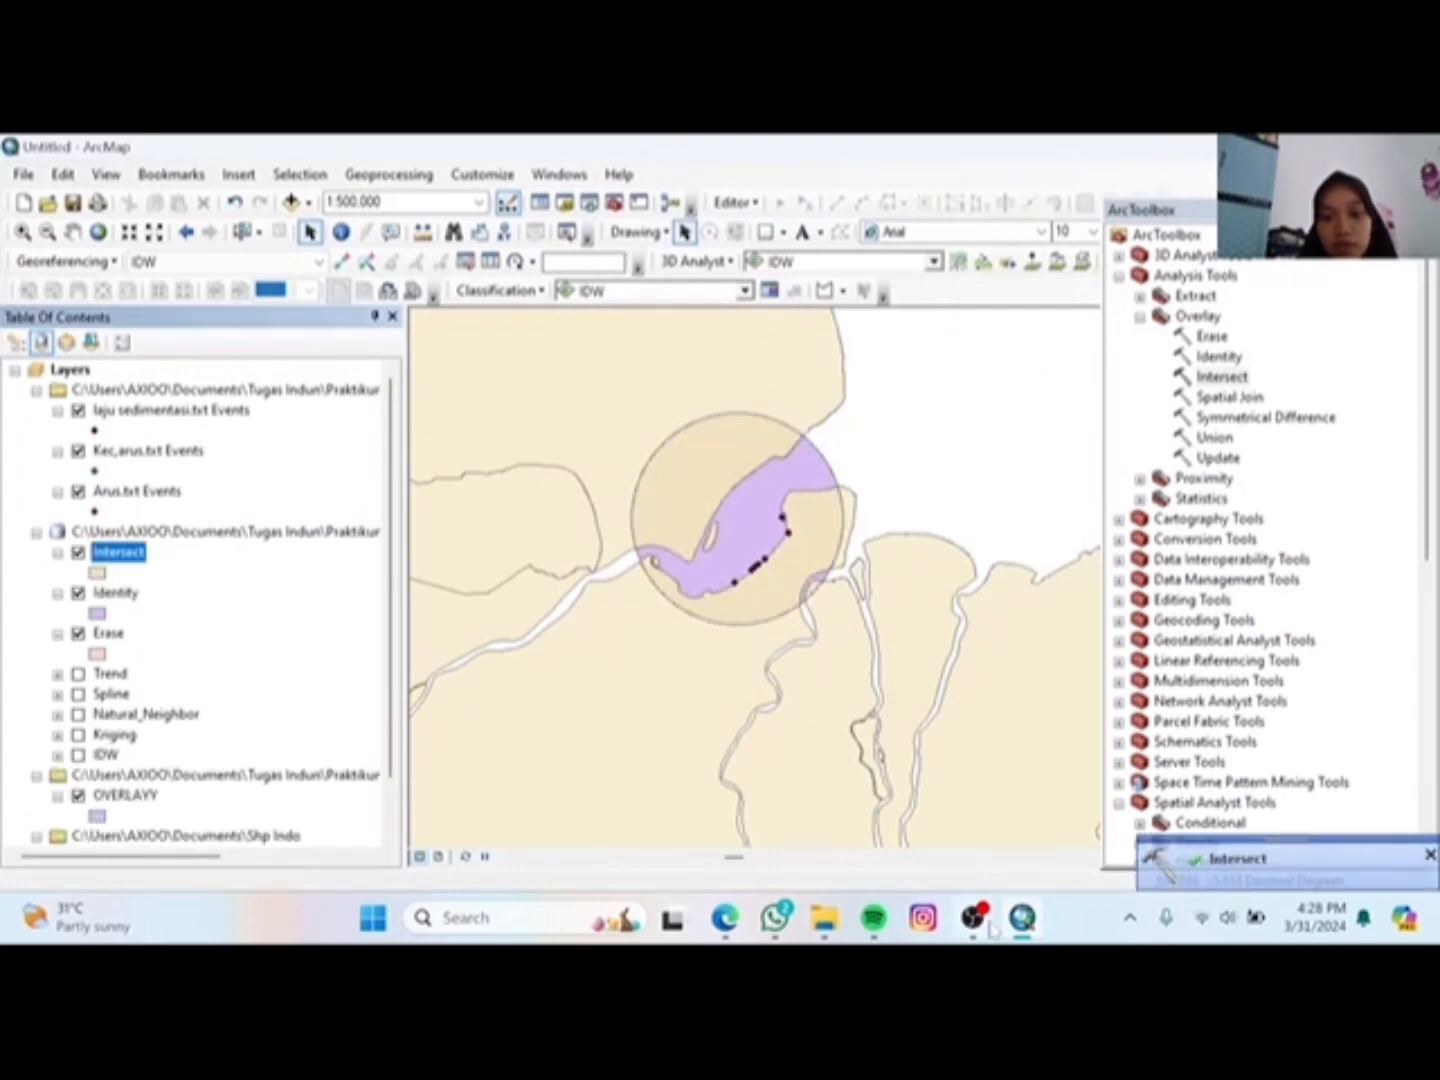
Step: Run a Spatial Join with OVERLAYY as target and IdKABU_2010 as join features, saving the output as Spatial_Join in interpolasi.gdb
click(1222, 400)
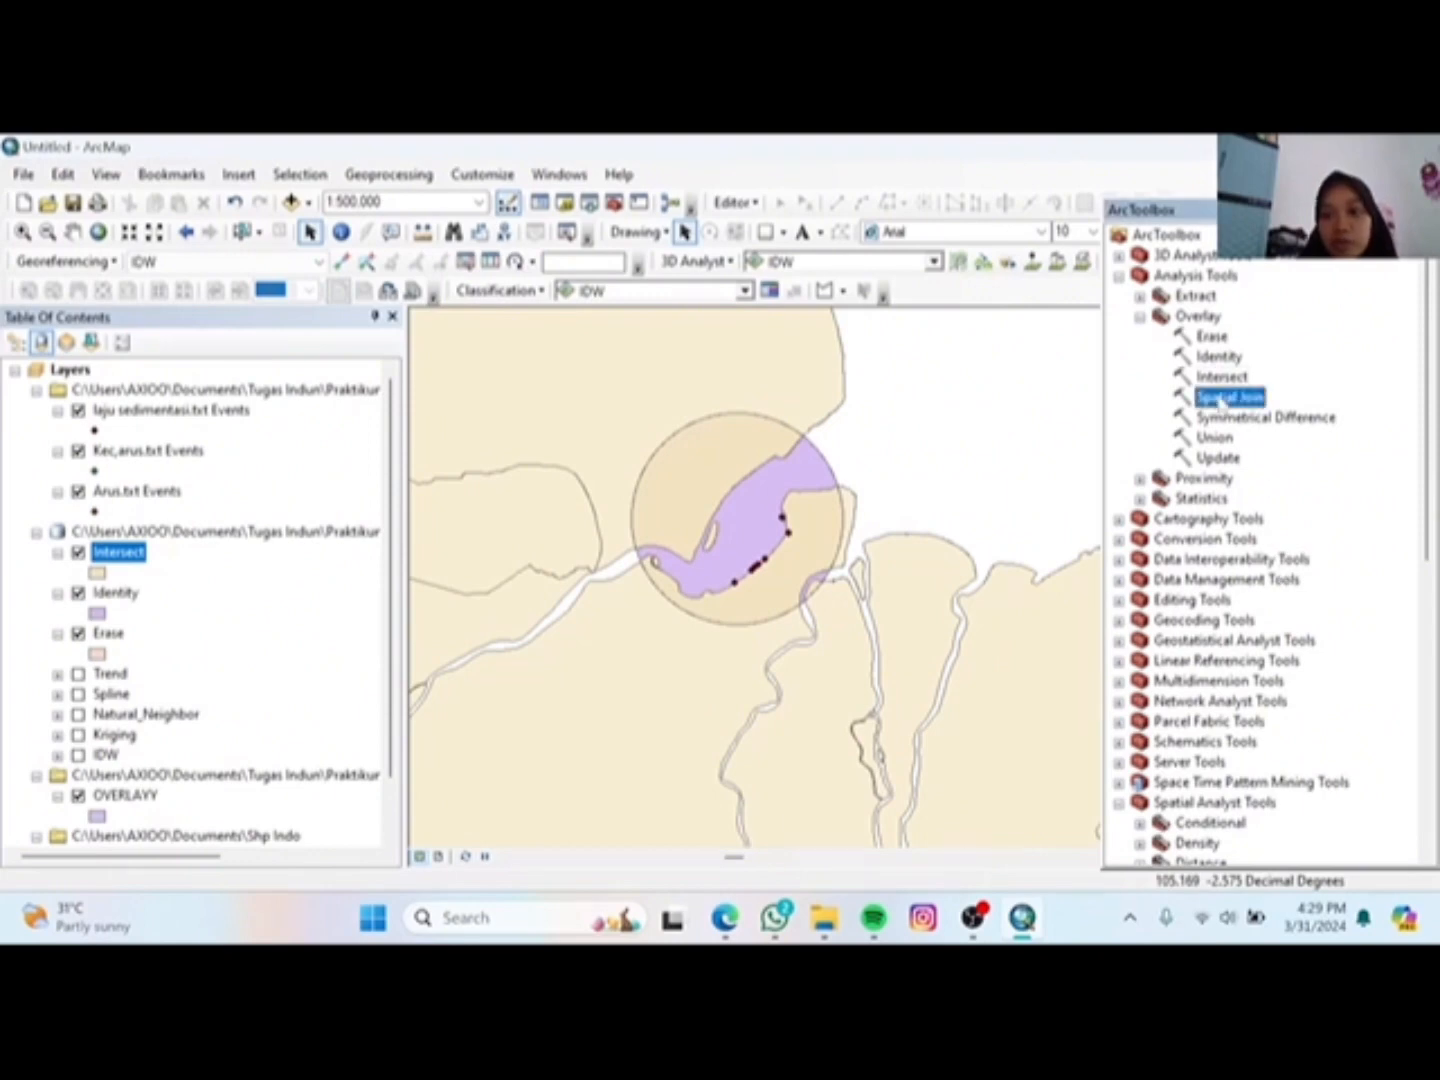
double_click(1222, 399)
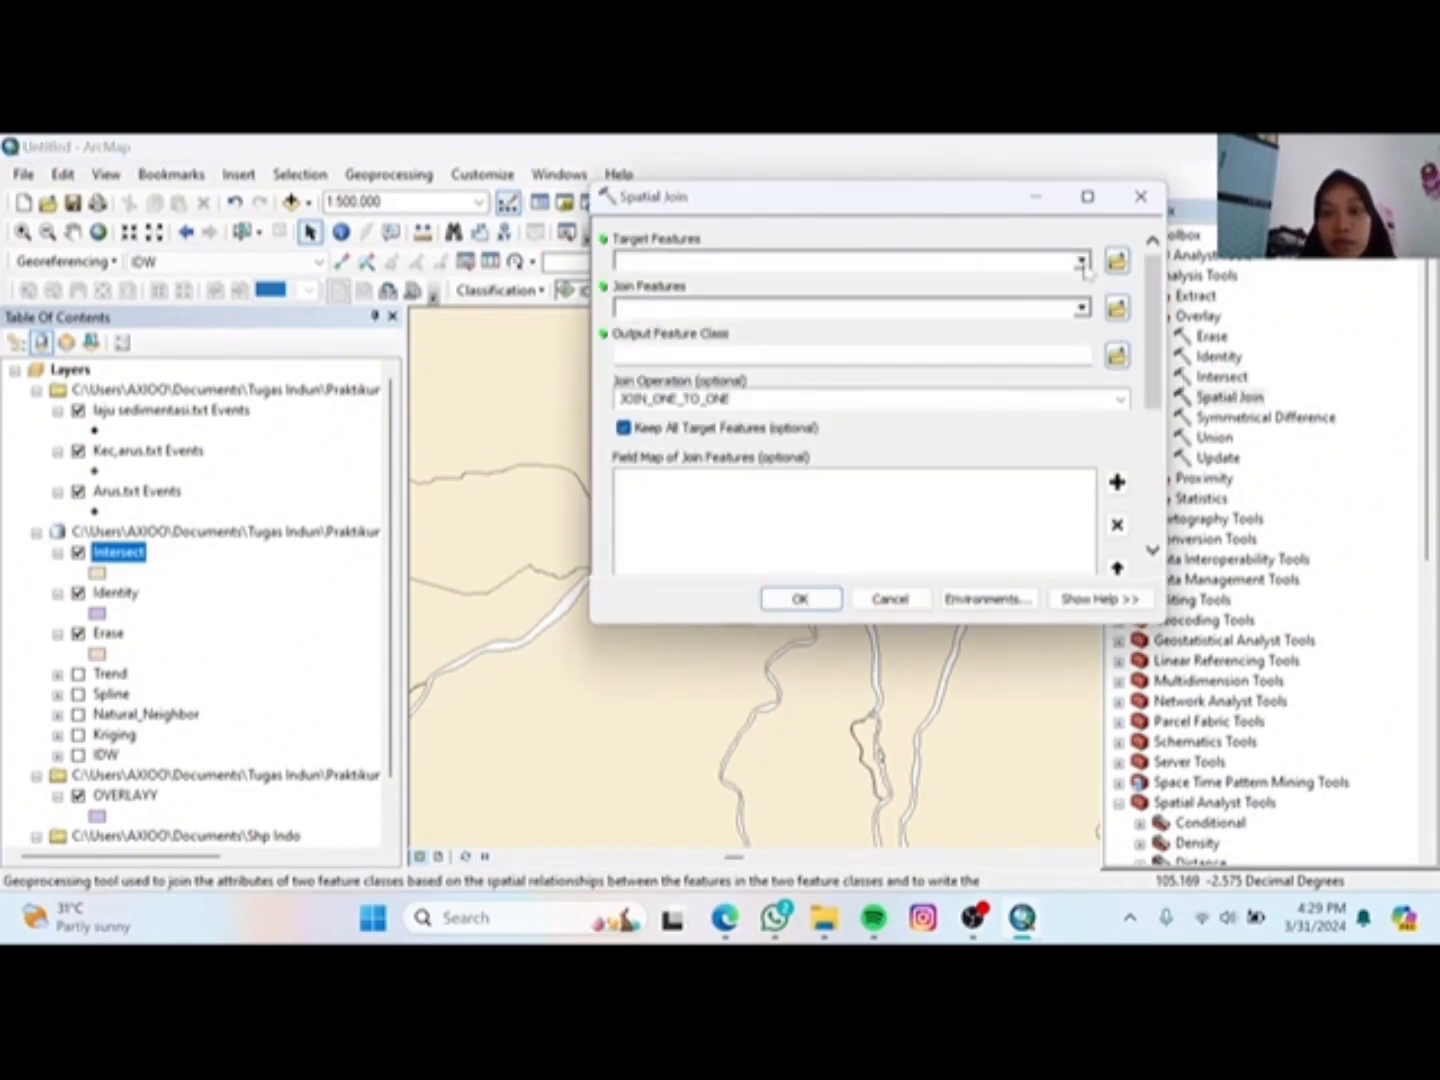
click(1081, 262)
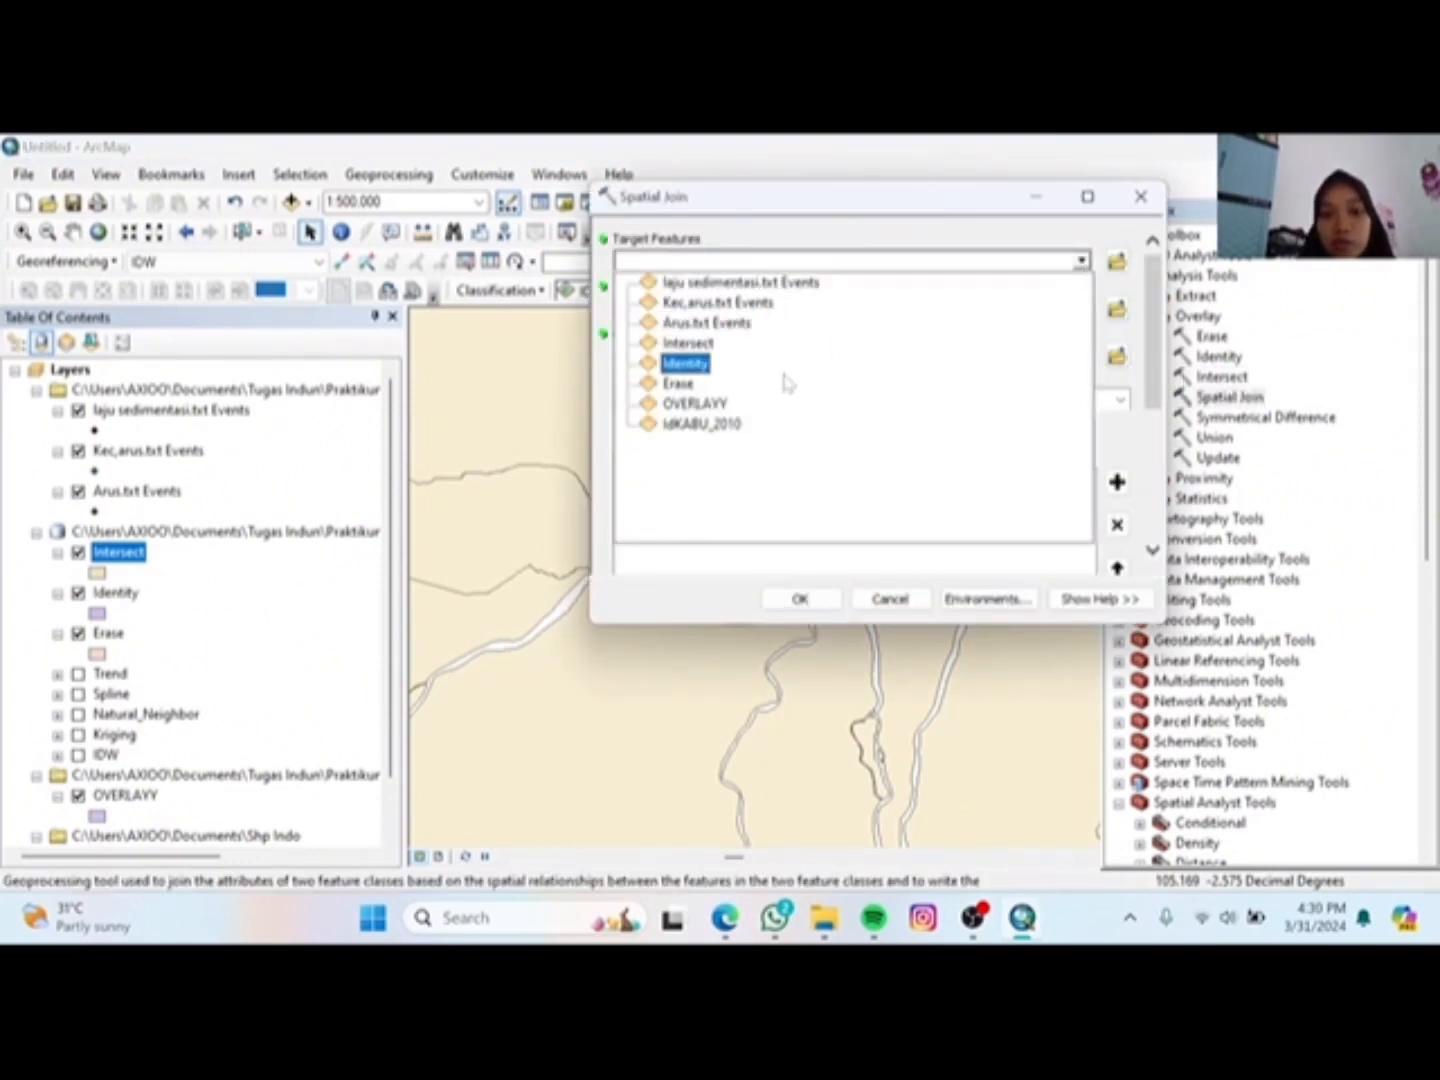
click(689, 402)
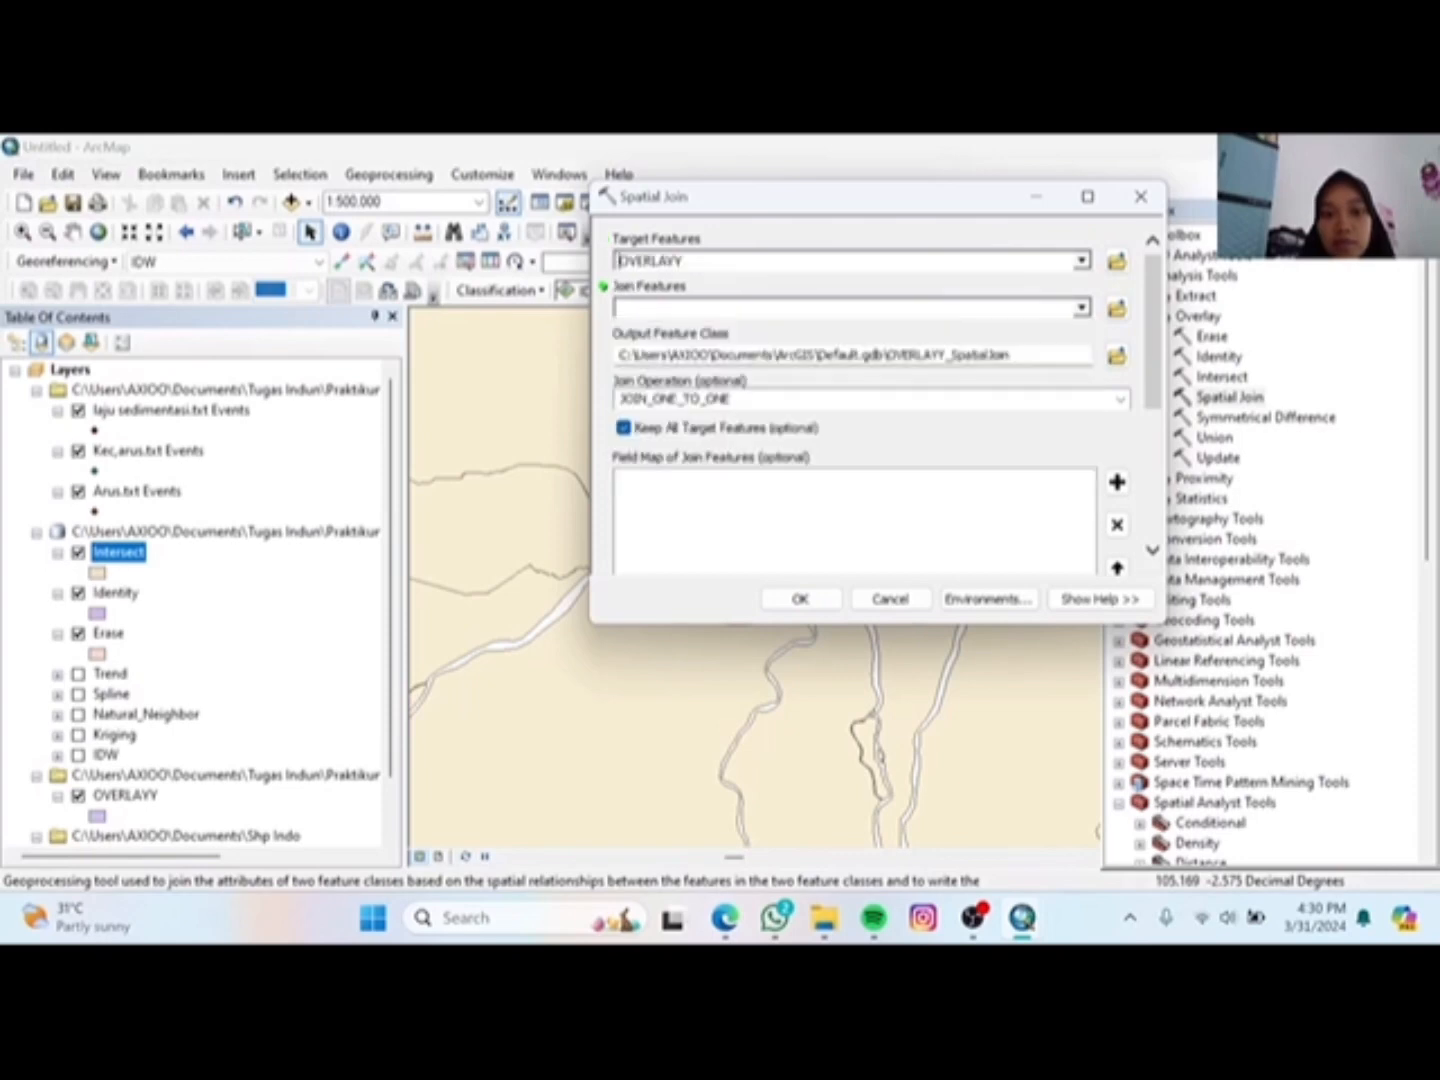
click(1081, 310)
click(700, 470)
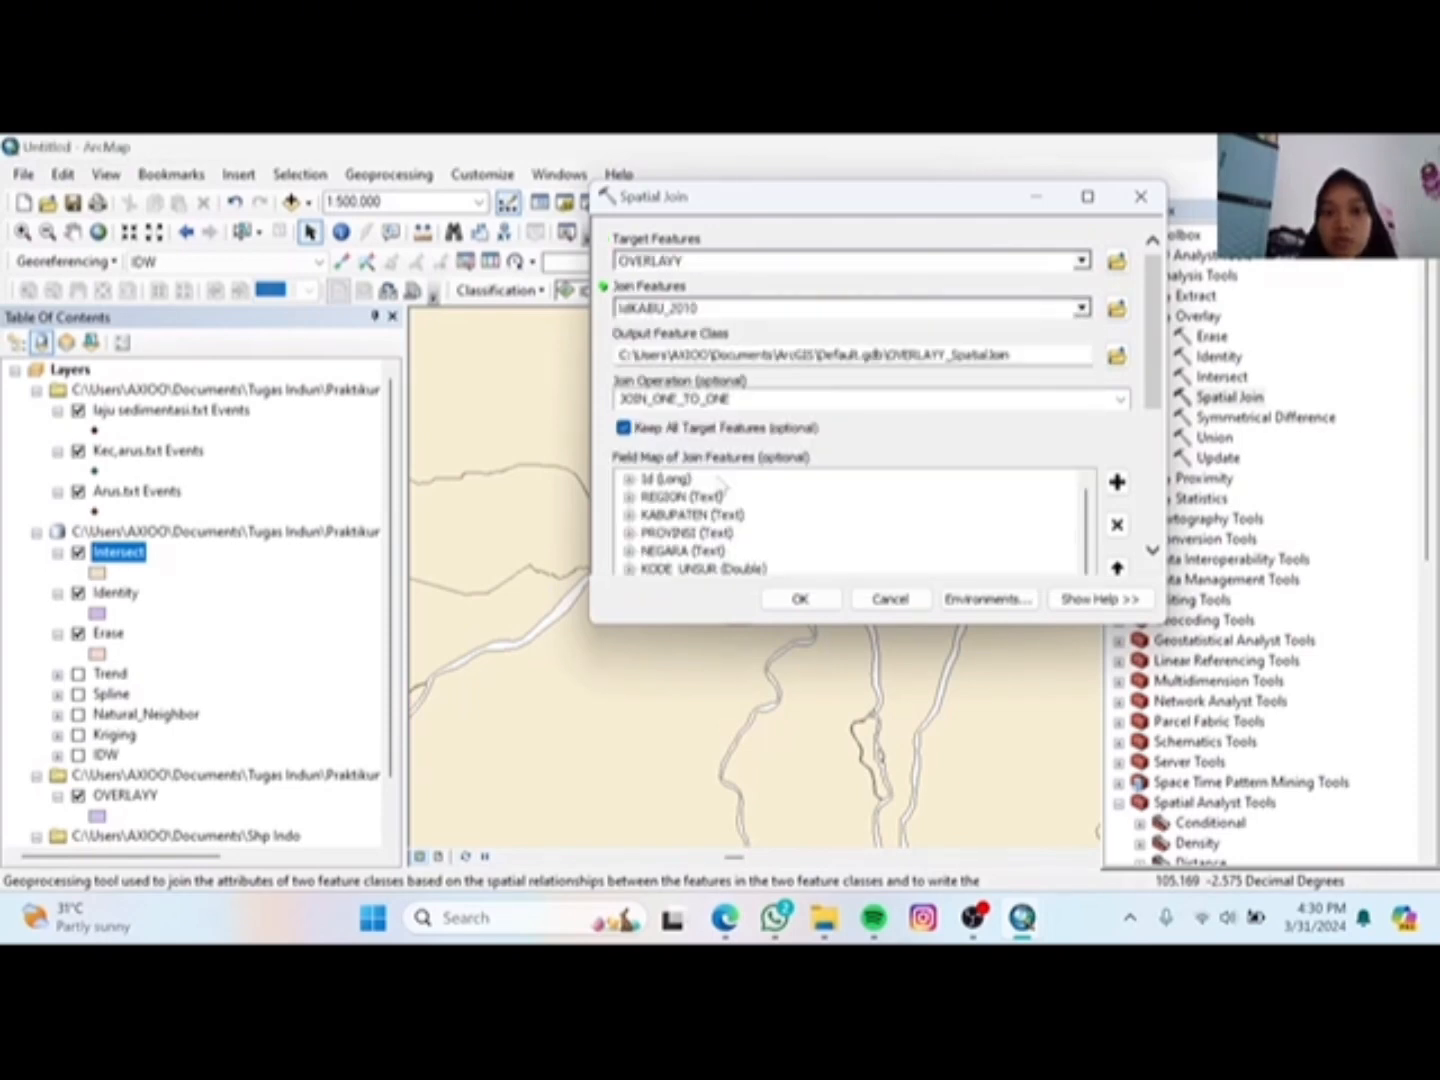
click(1117, 356)
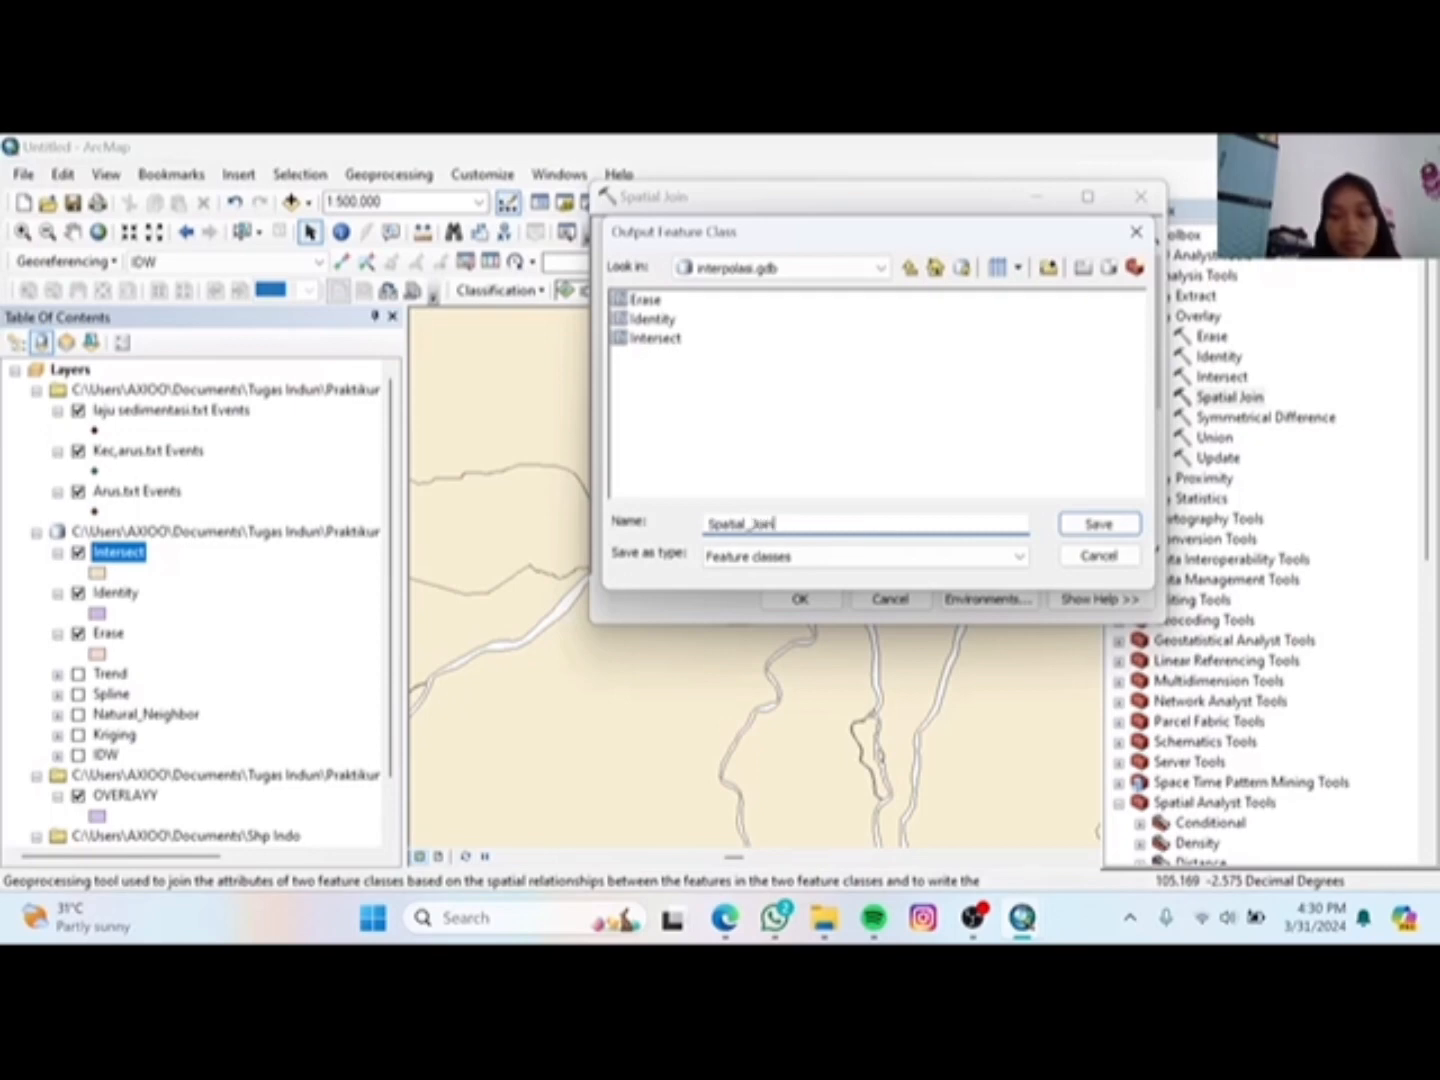
click(1097, 524)
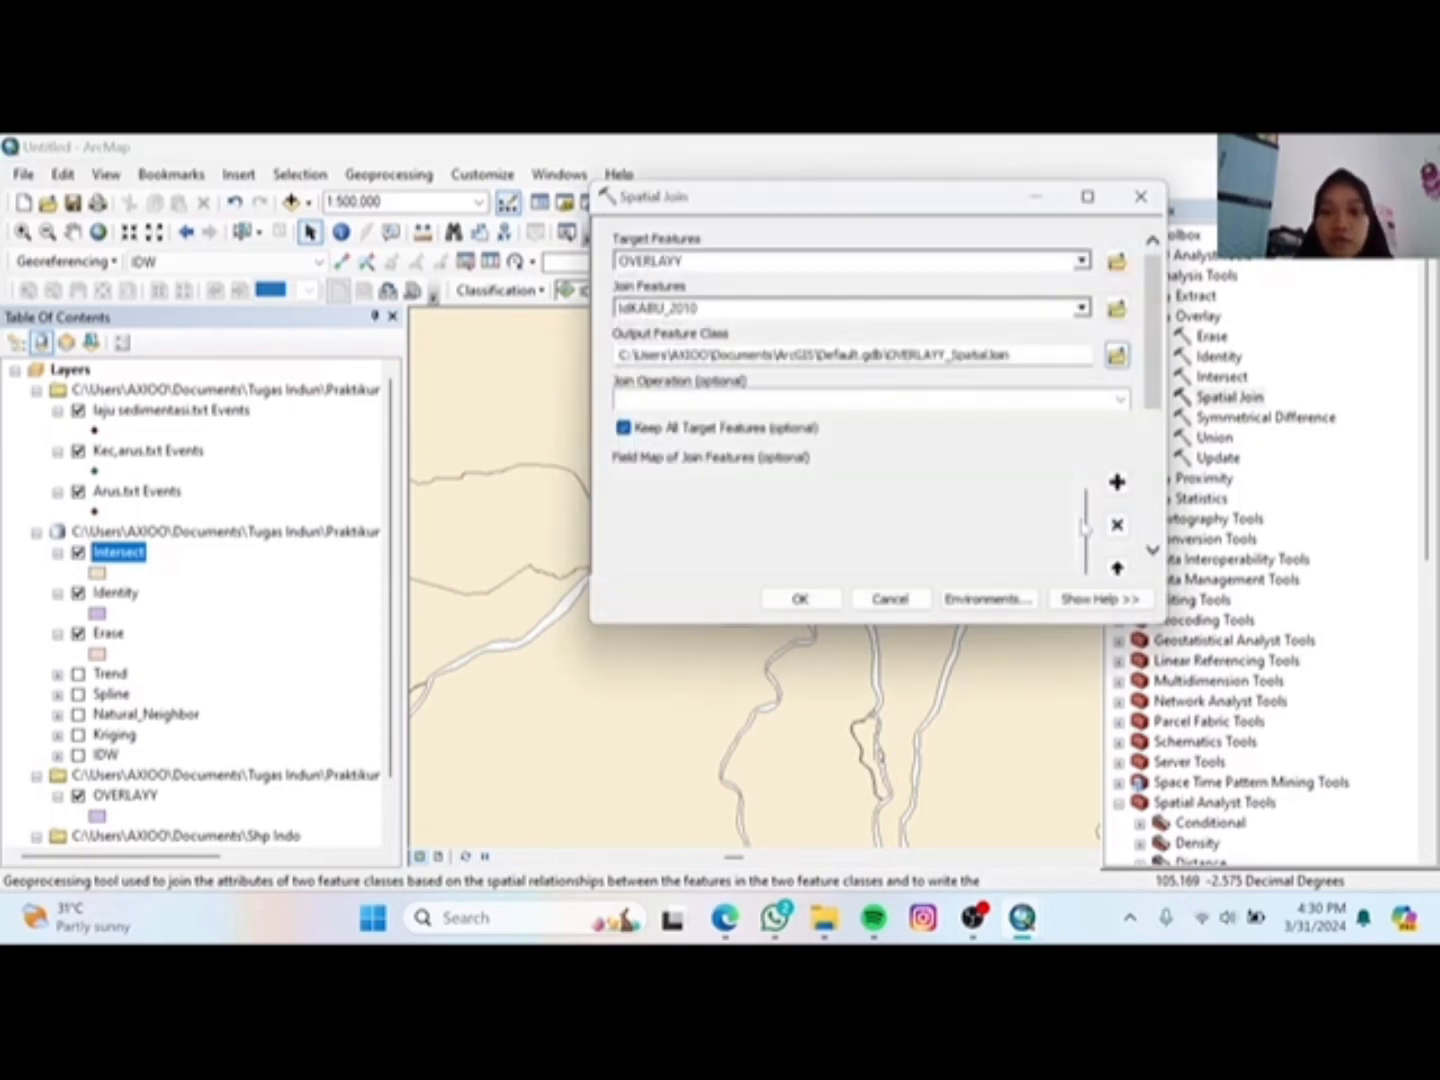
click(802, 599)
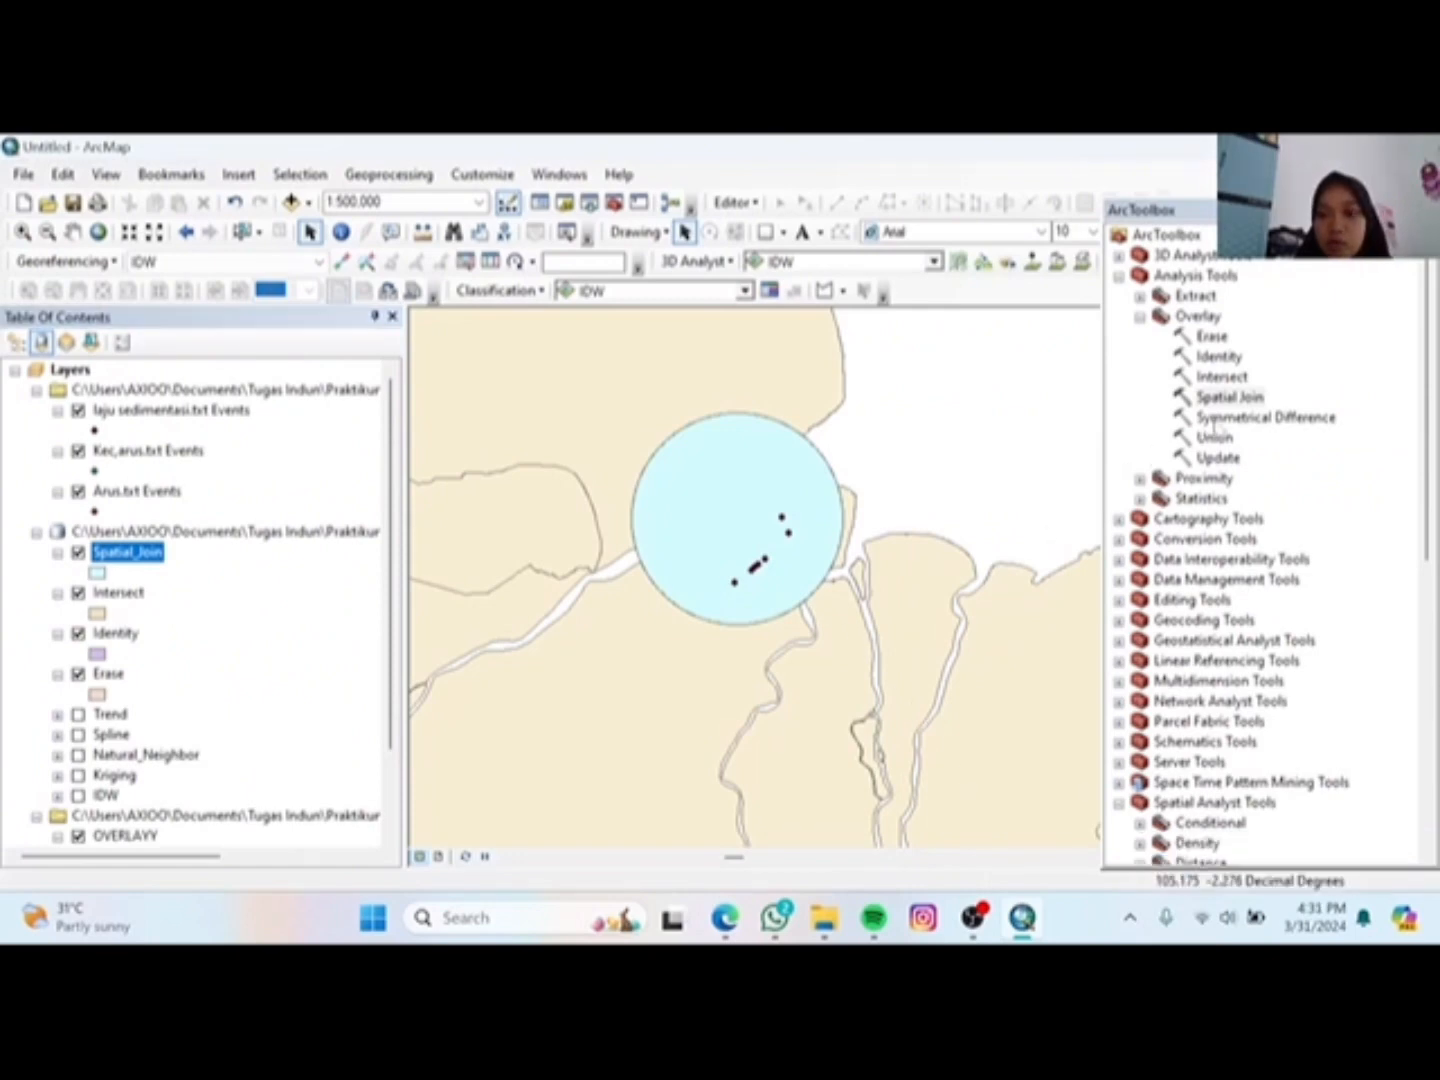
Step: Set up the Symmetrical Difference analysis with OVERLAYY as input features and IdKABU_2010 as update features
double_click(1230, 418)
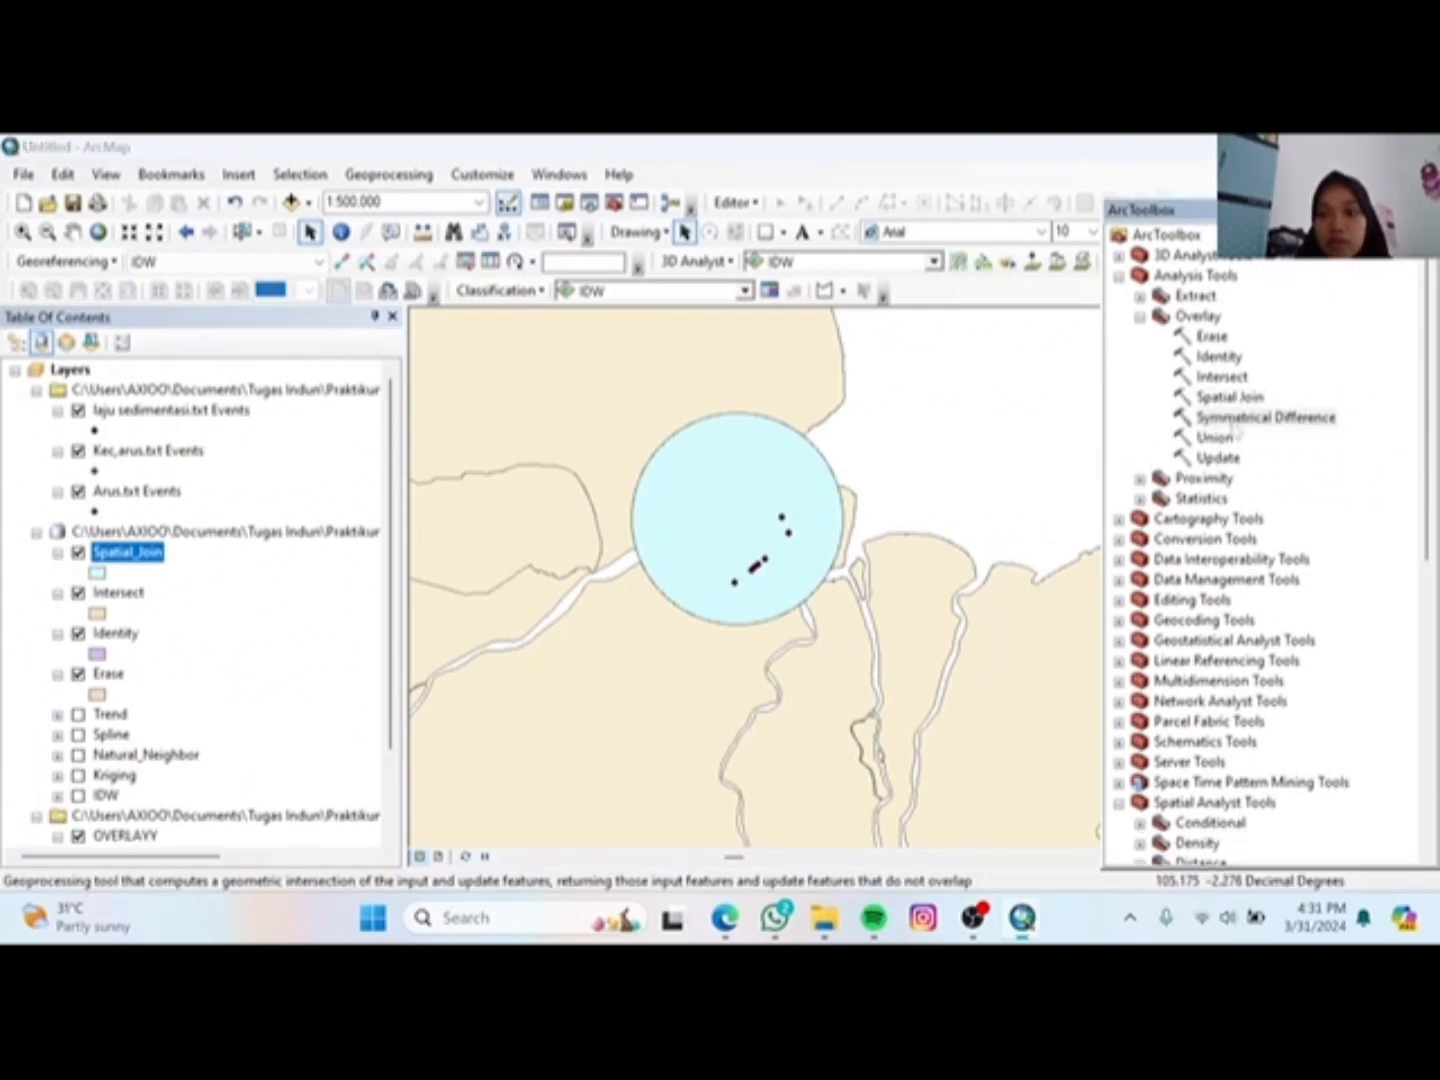
click(1083, 261)
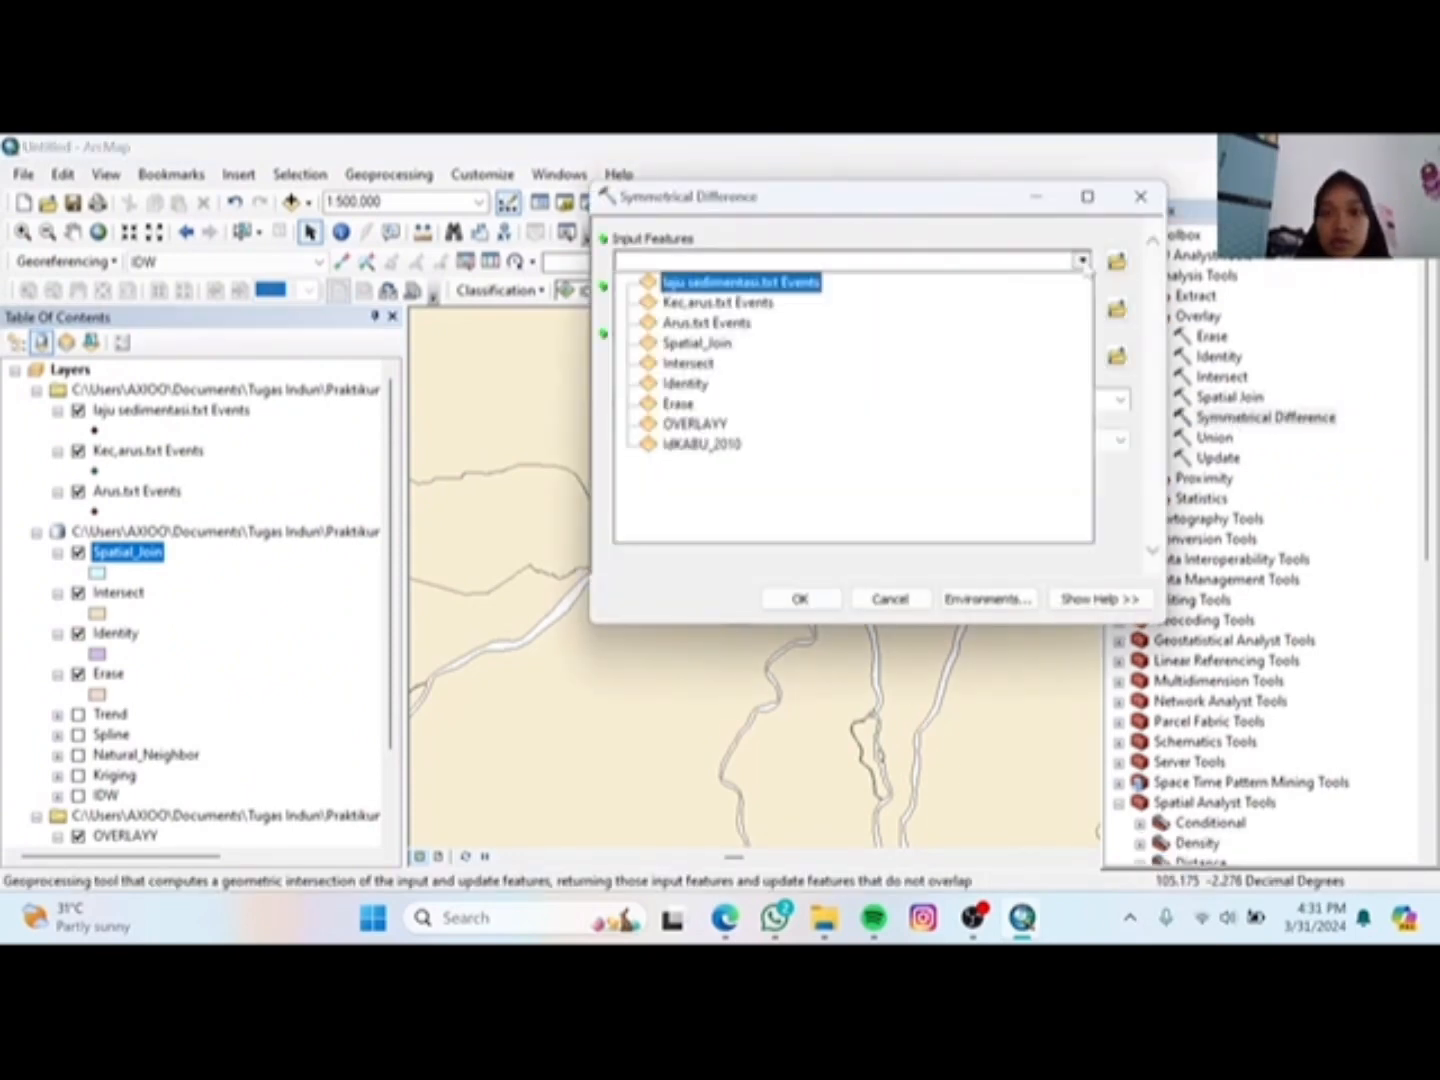
click(695, 424)
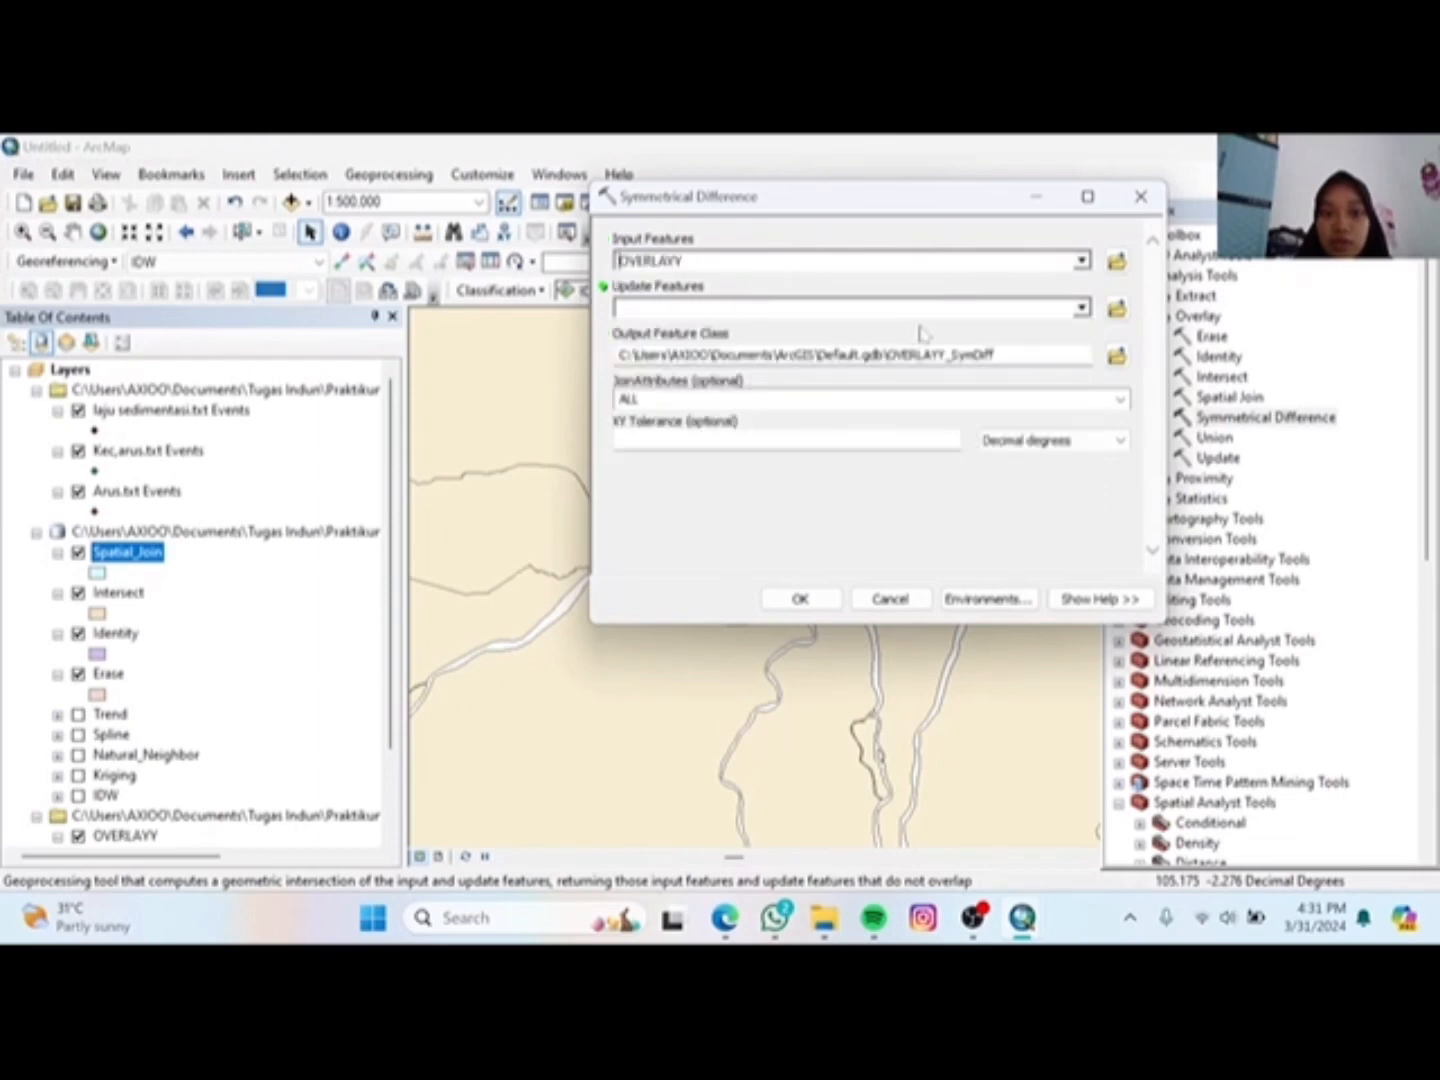
click(1081, 309)
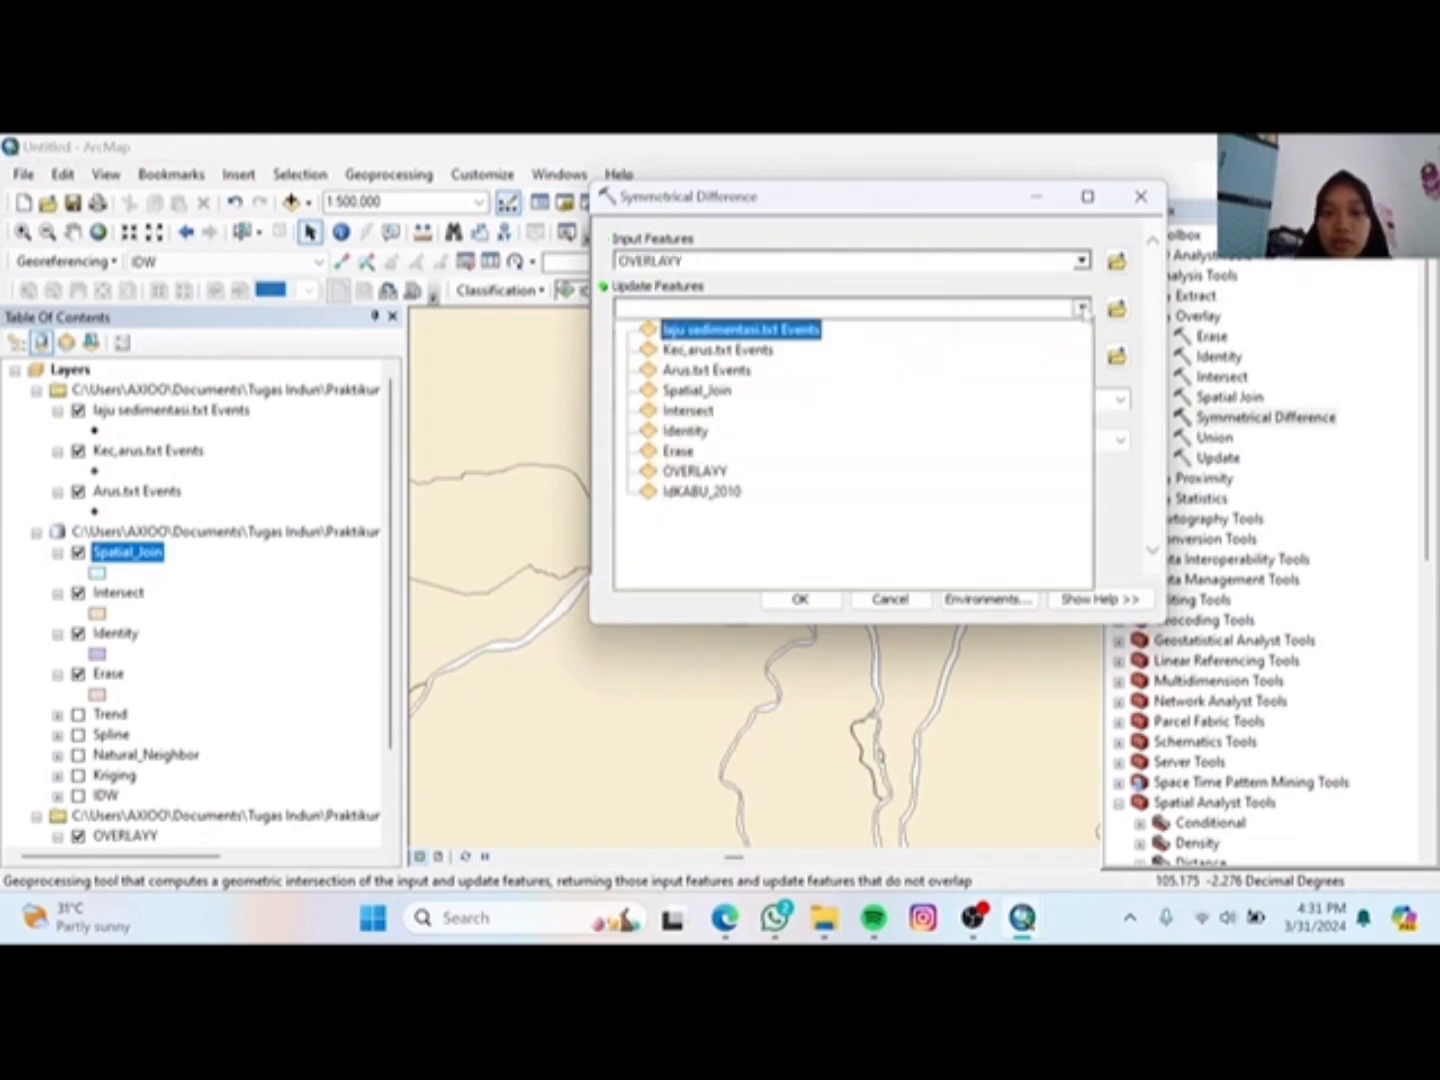
click(705, 491)
Step: Name the output feature class Symmetrical_Difference in interpolasi.gdb and run the Symmetrical Difference analysis
click(1118, 356)
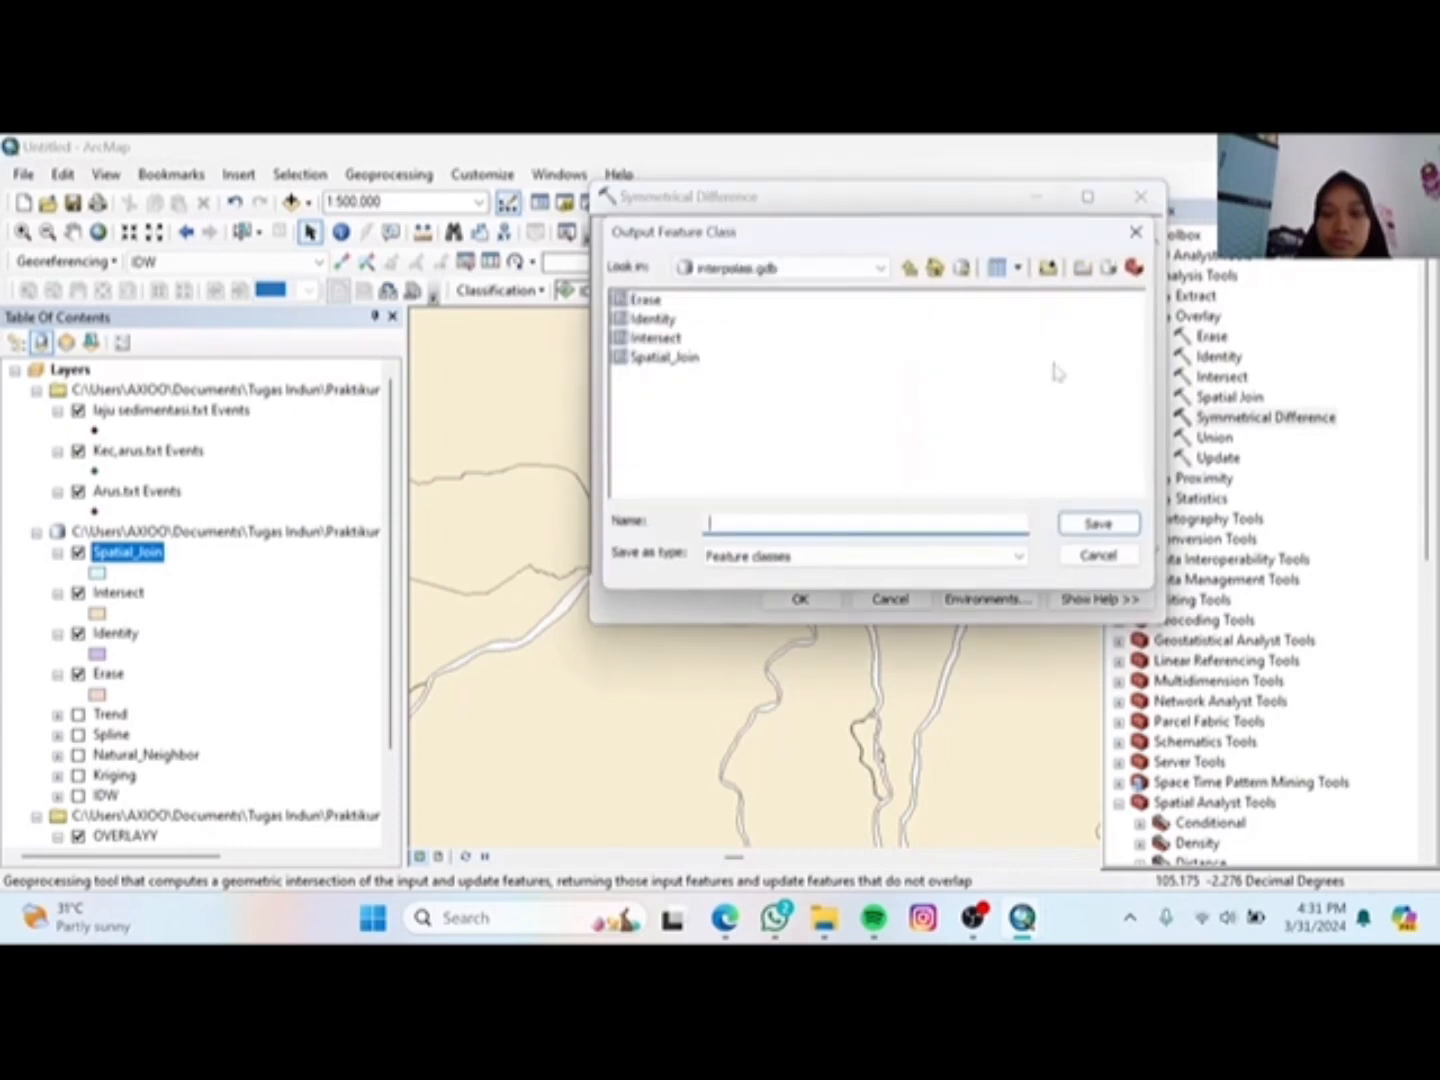
text(s)
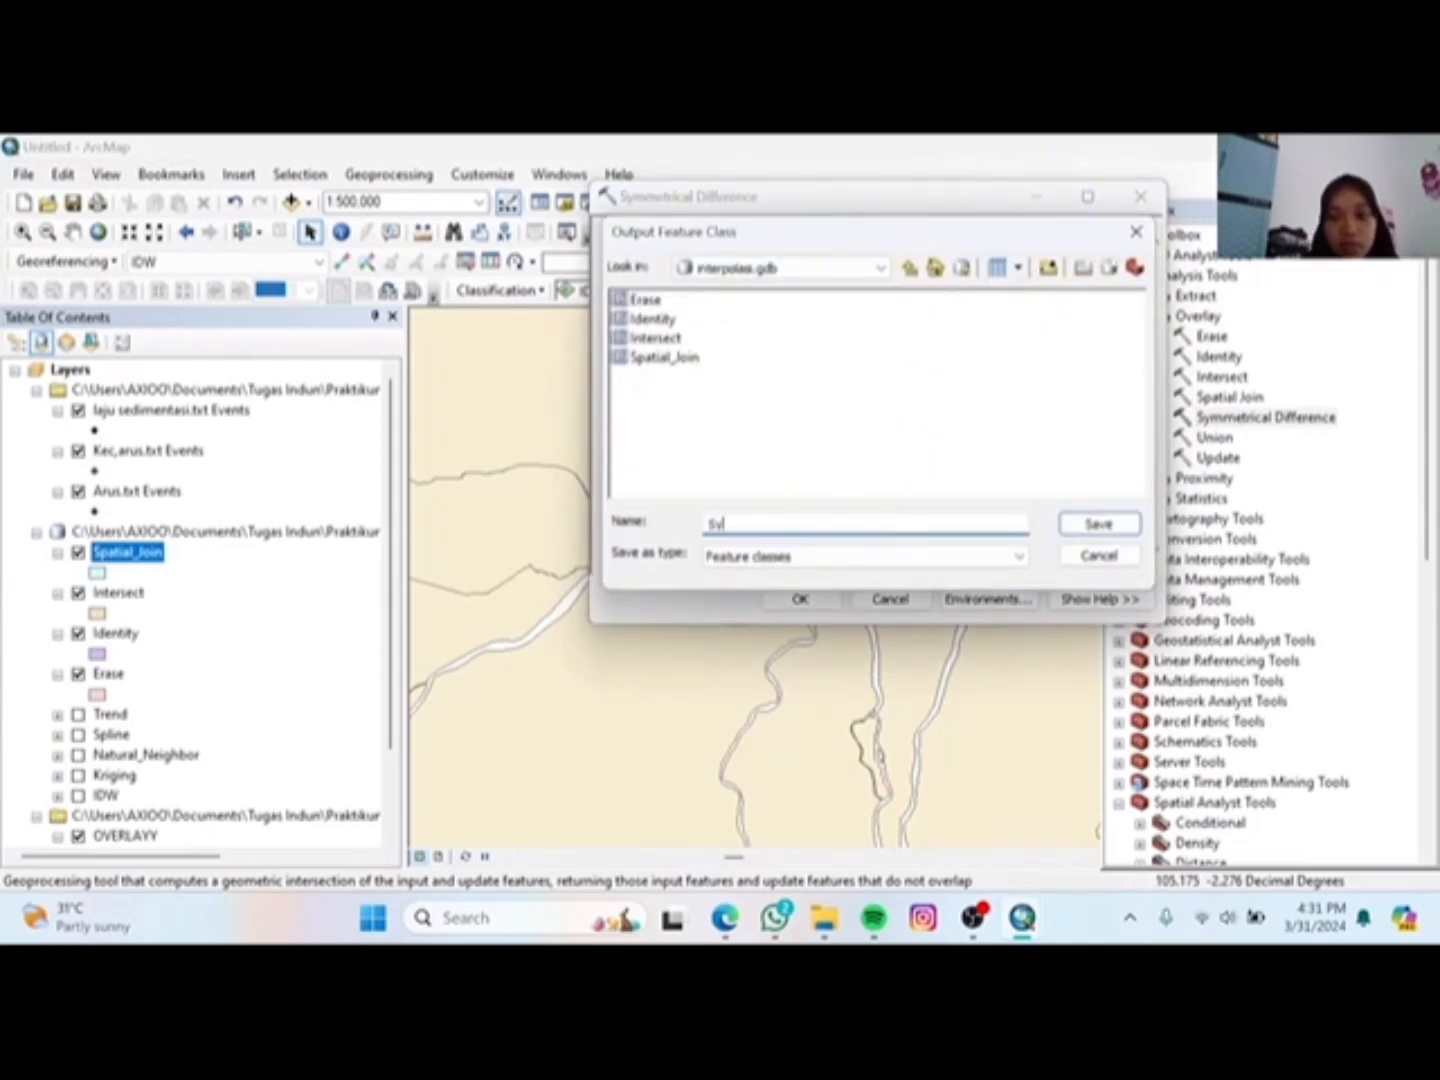
text(ymmetri)
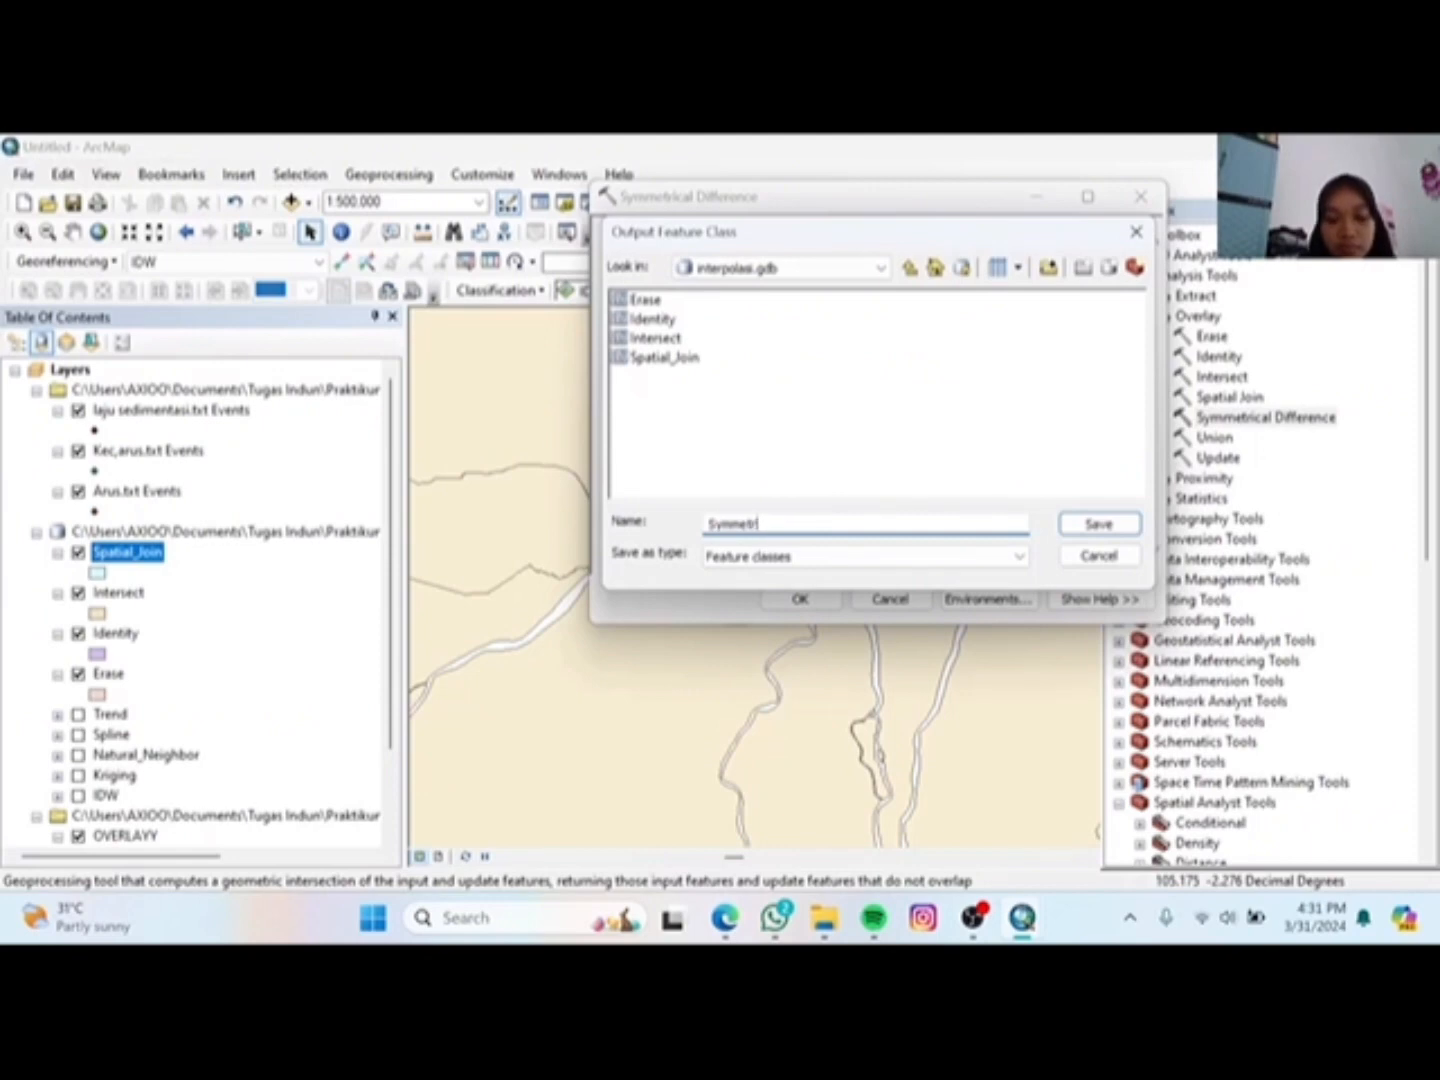
text(cal_Di)
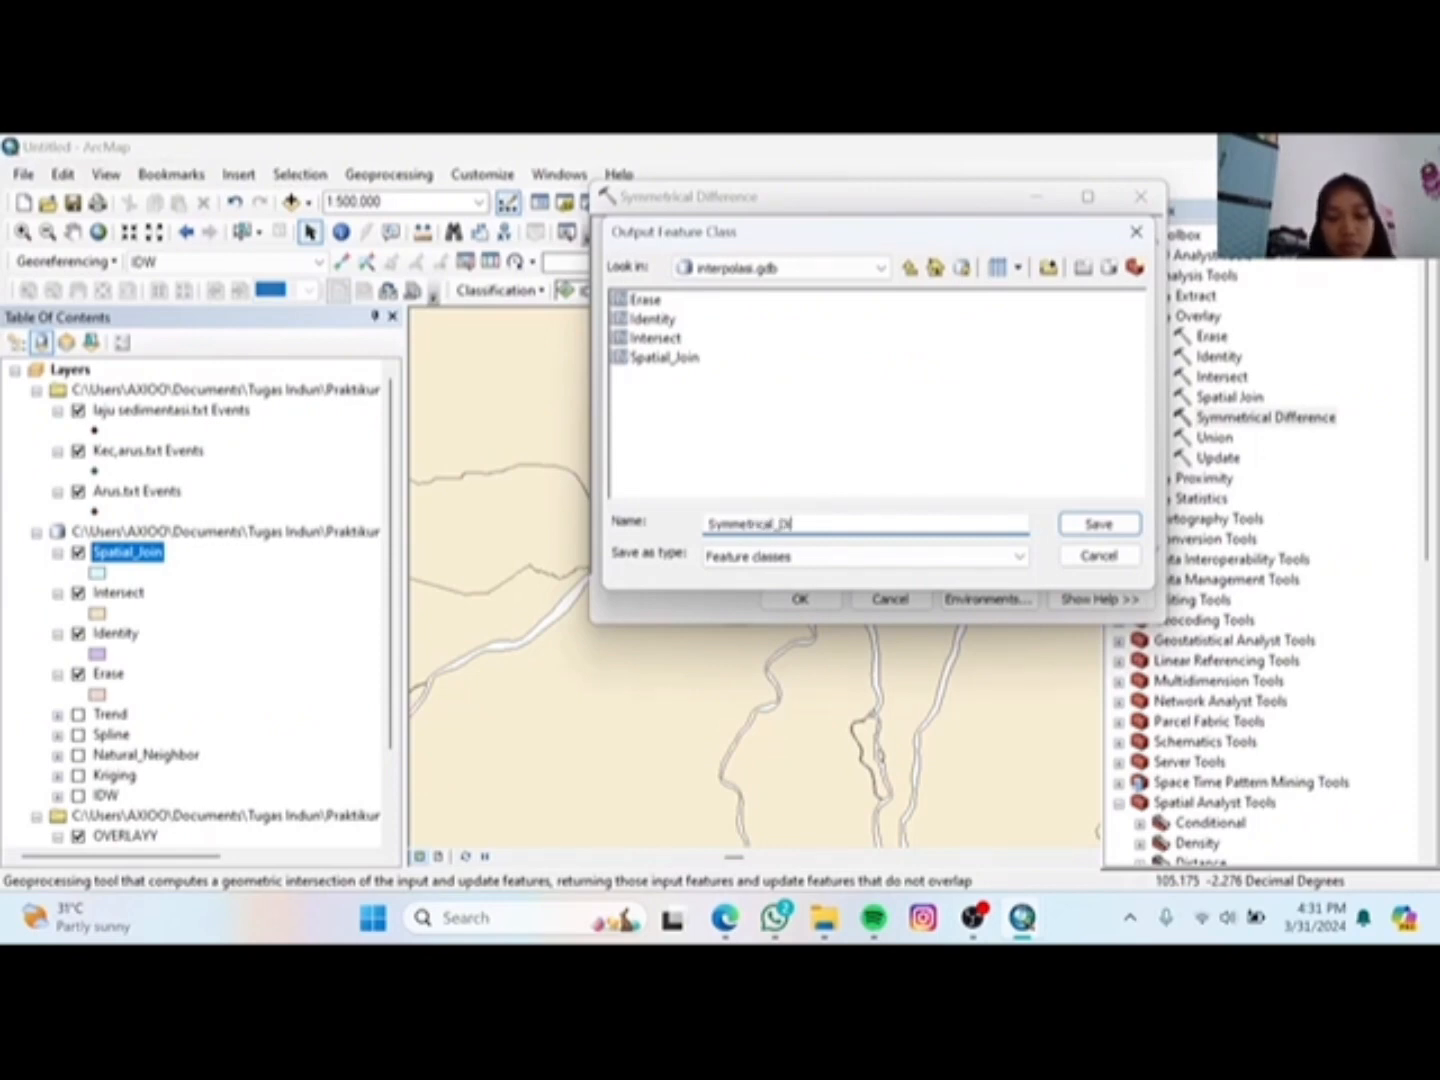
text(fference)
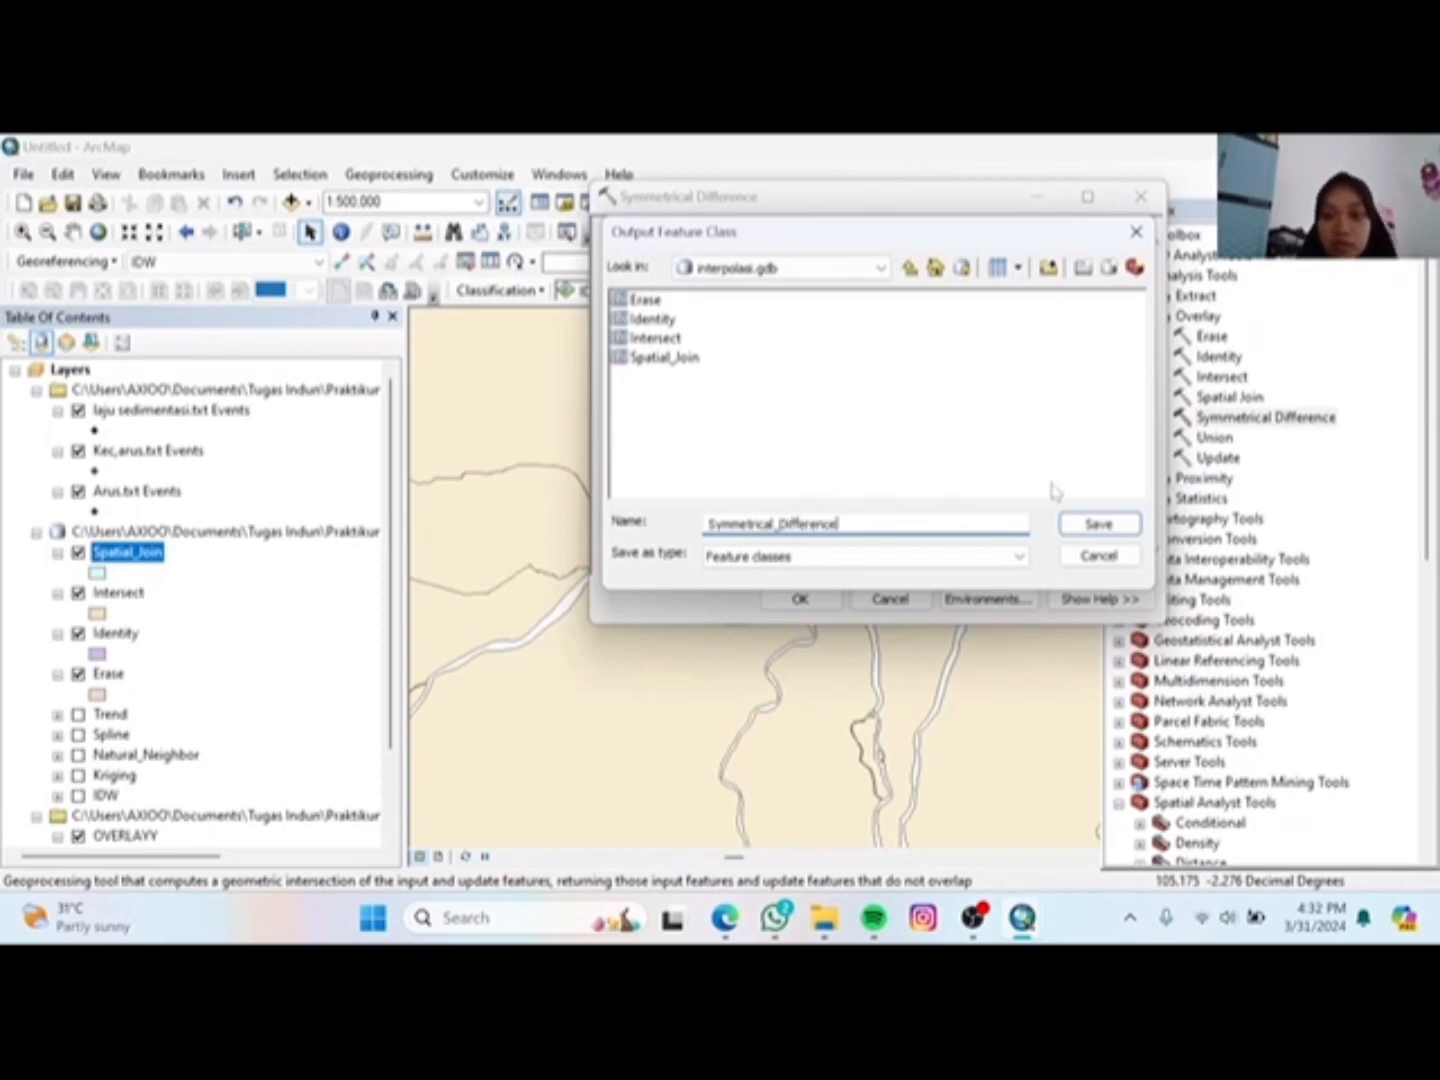
click(1098, 525)
click(800, 599)
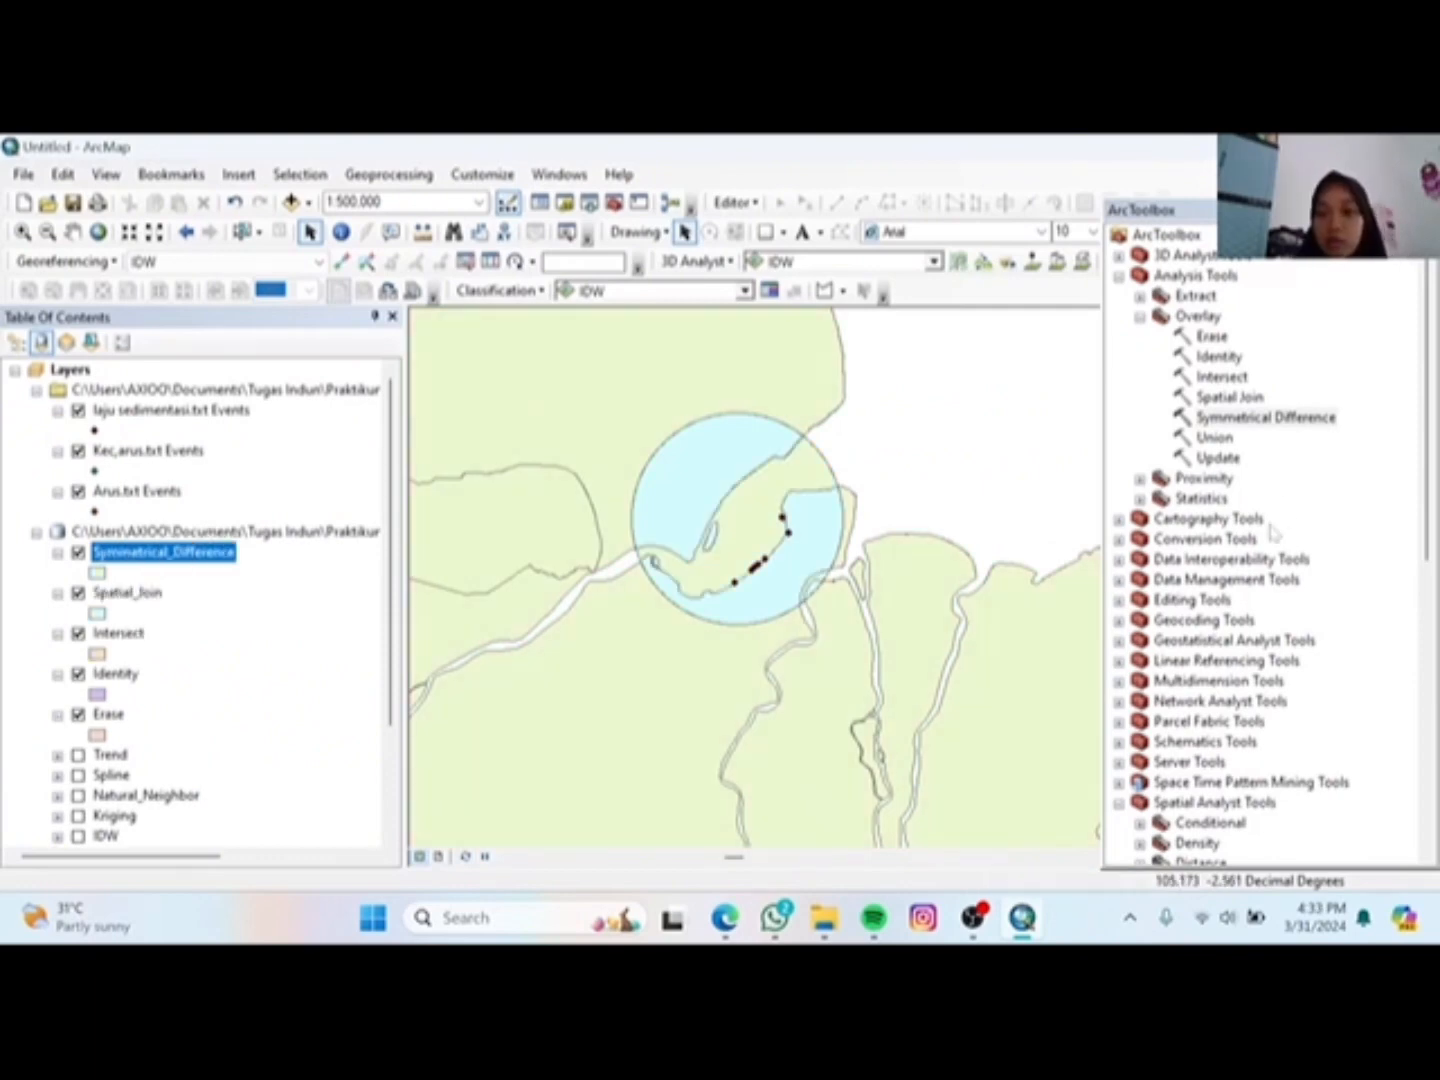
Step: Run the Union analysis on OVERLAYY and IdKABU_2010, saving the output feature class as Union in interpolasi.gdb
click(1214, 438)
double_click(1214, 438)
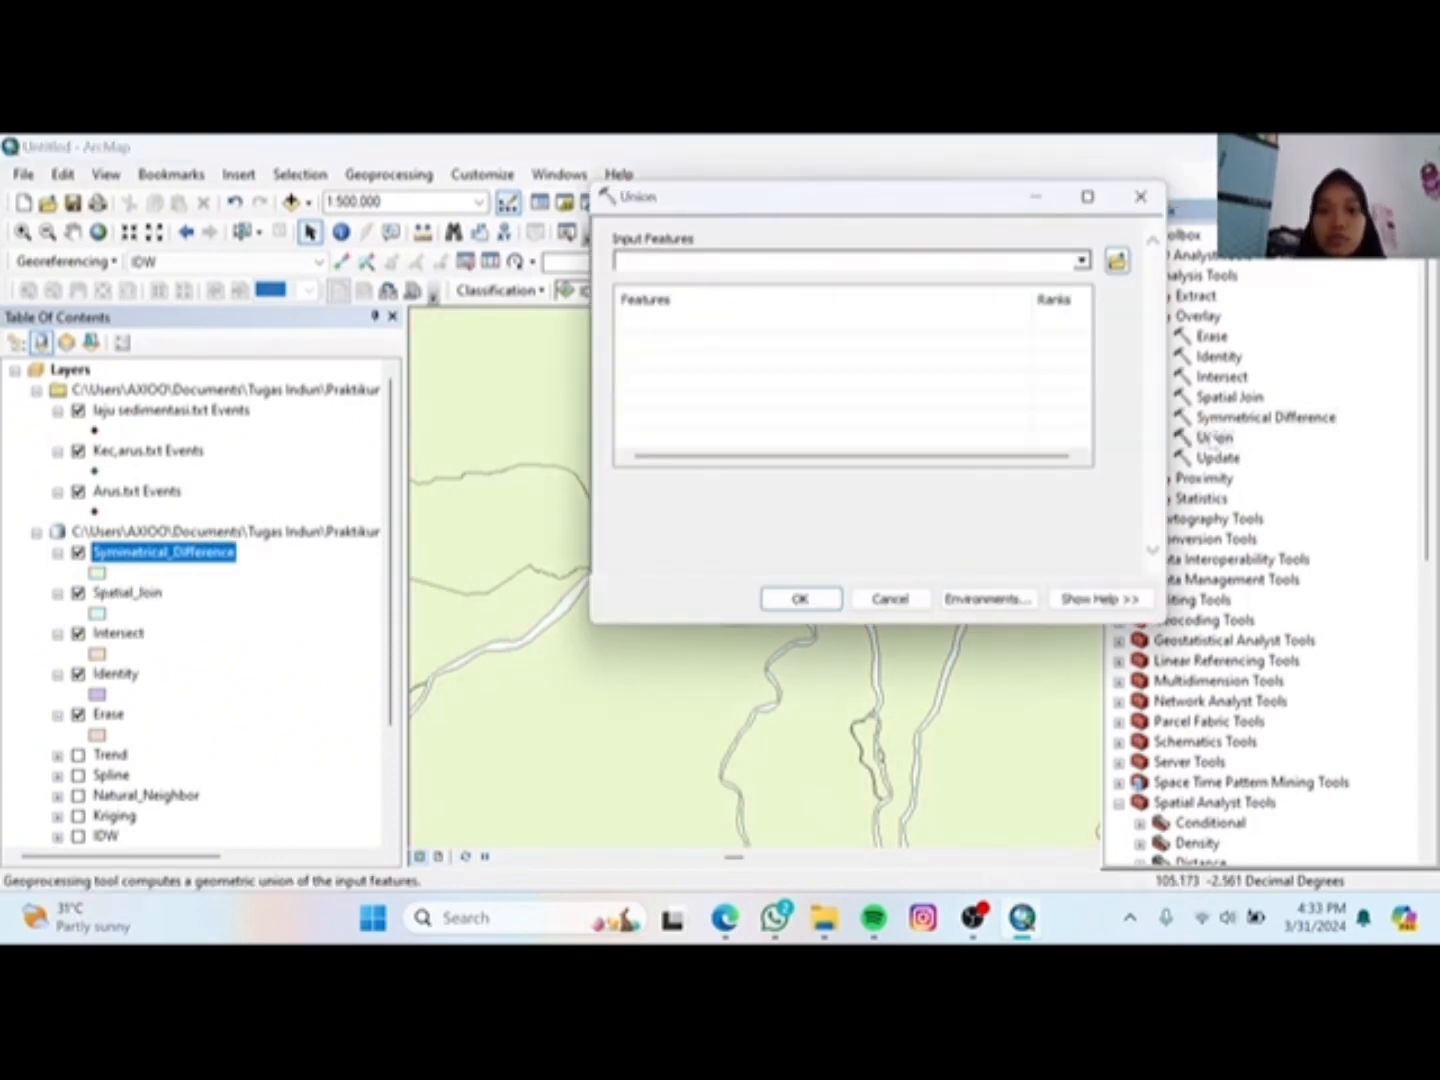
click(1081, 261)
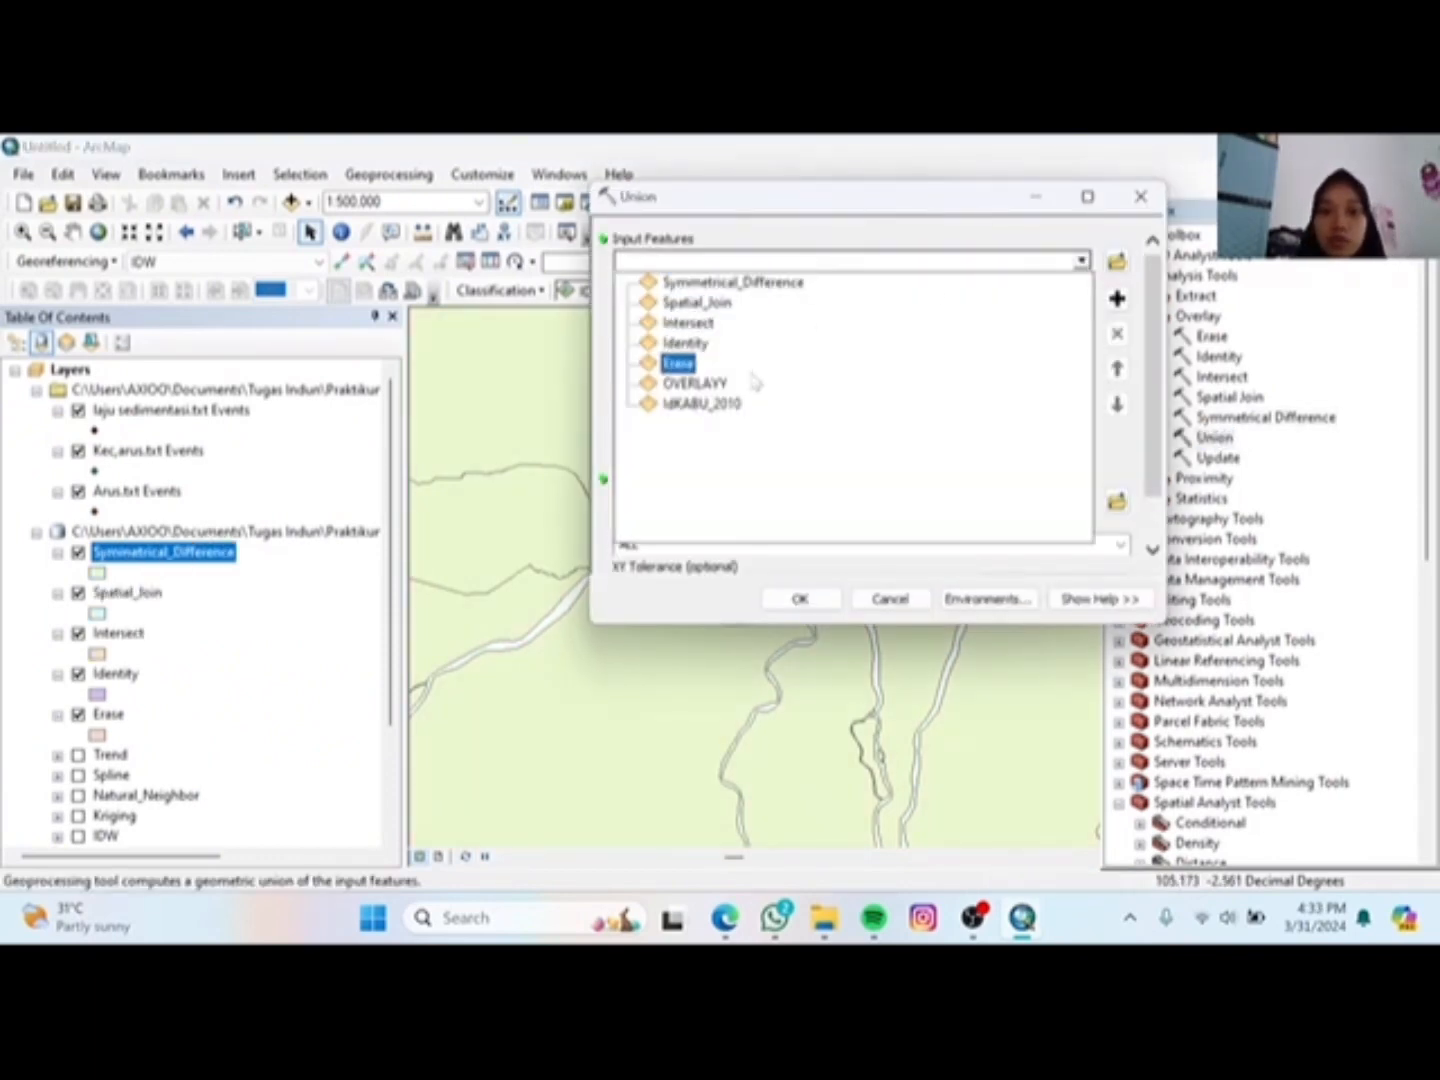
click(708, 385)
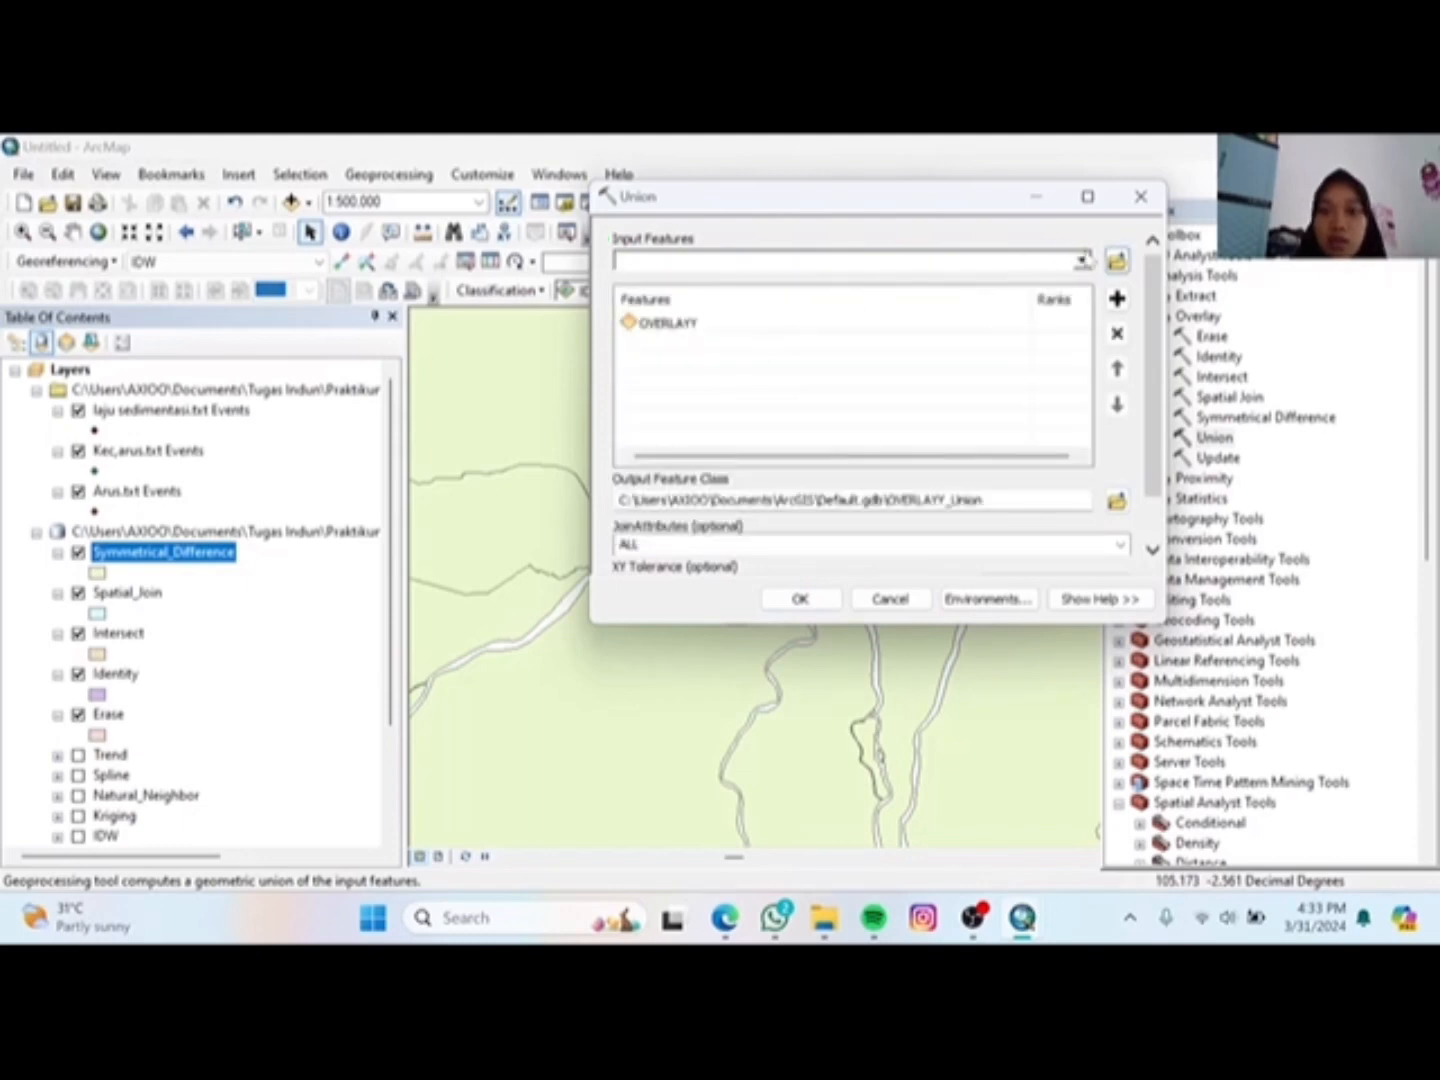
click(1082, 262)
click(660, 405)
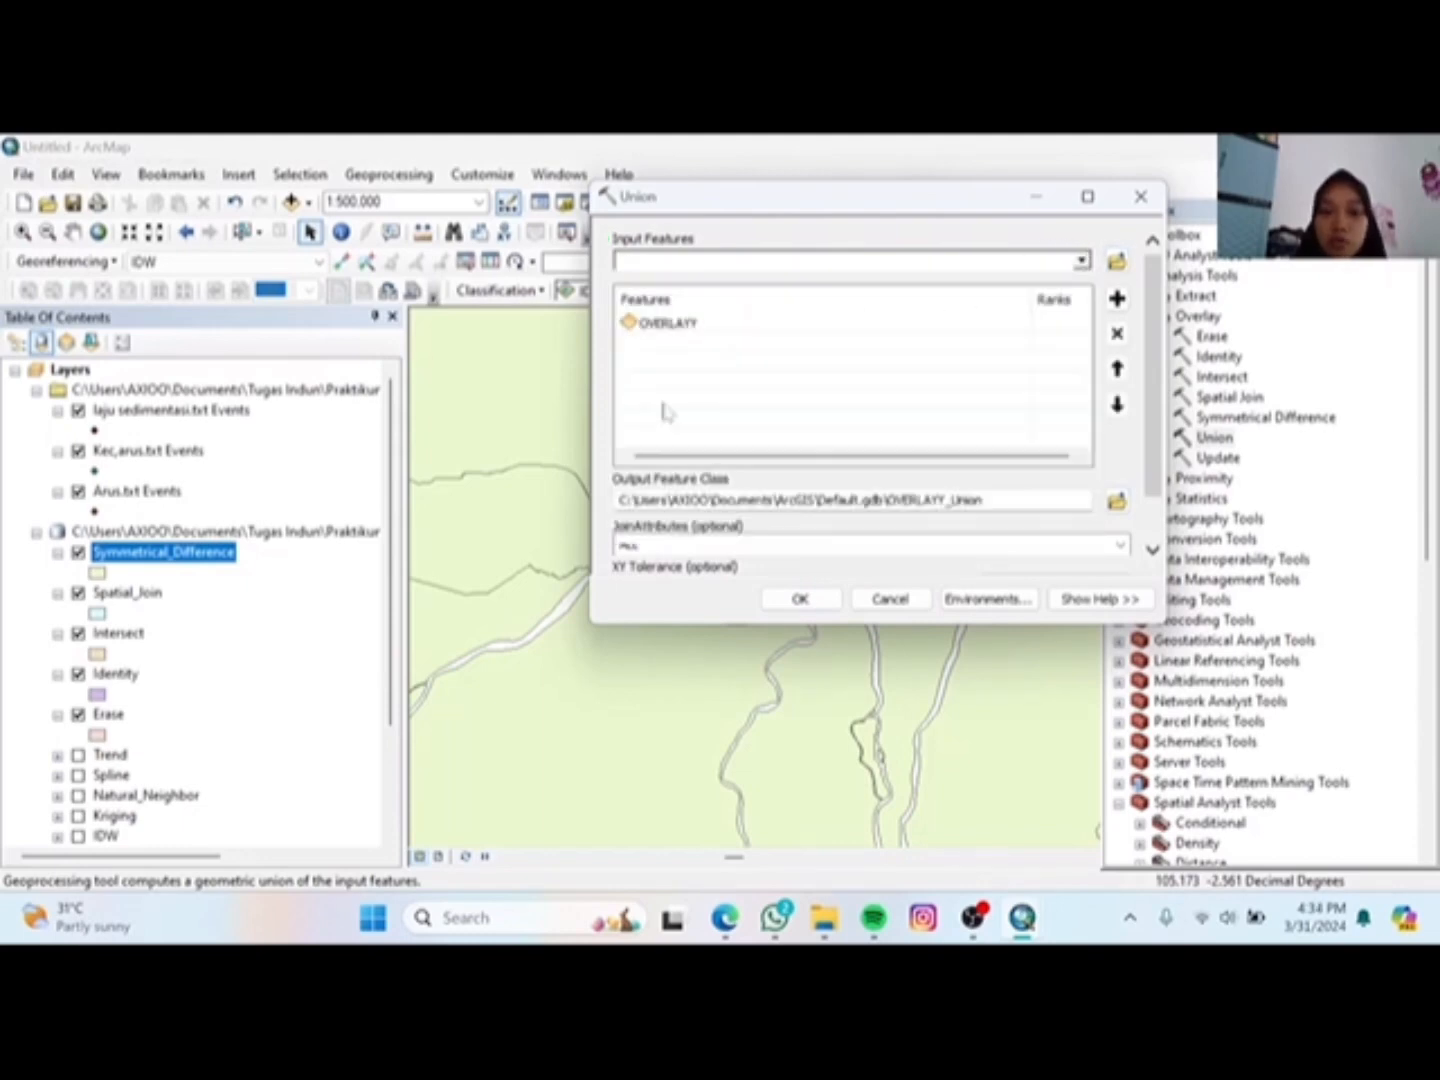
click(1118, 500)
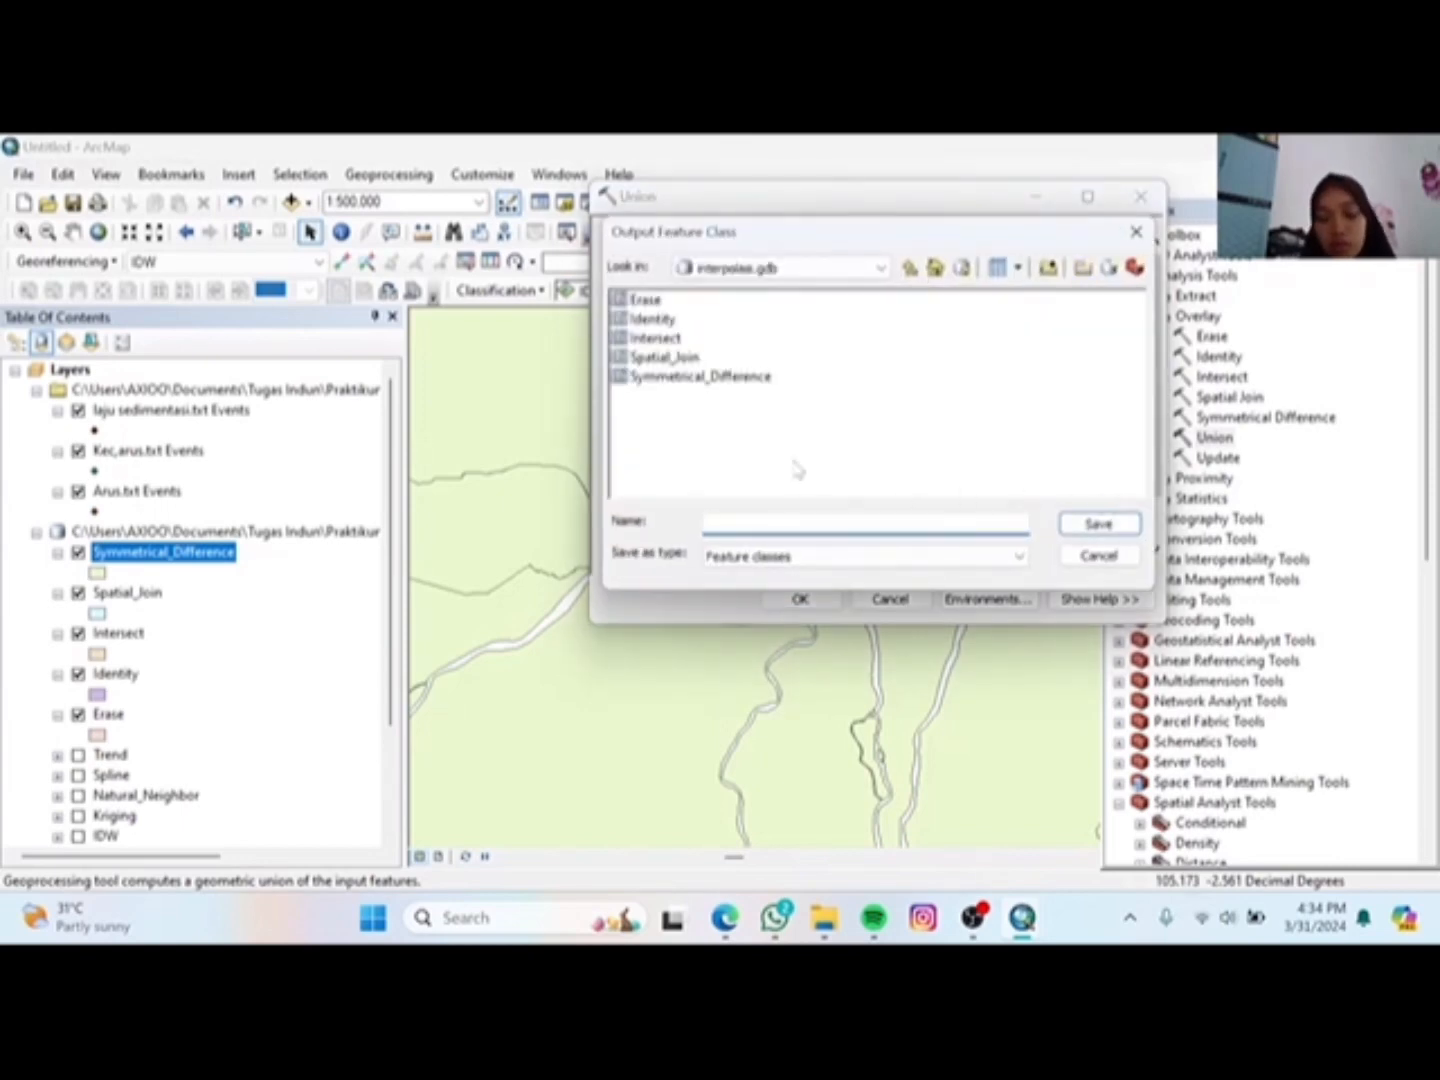
text(Union)
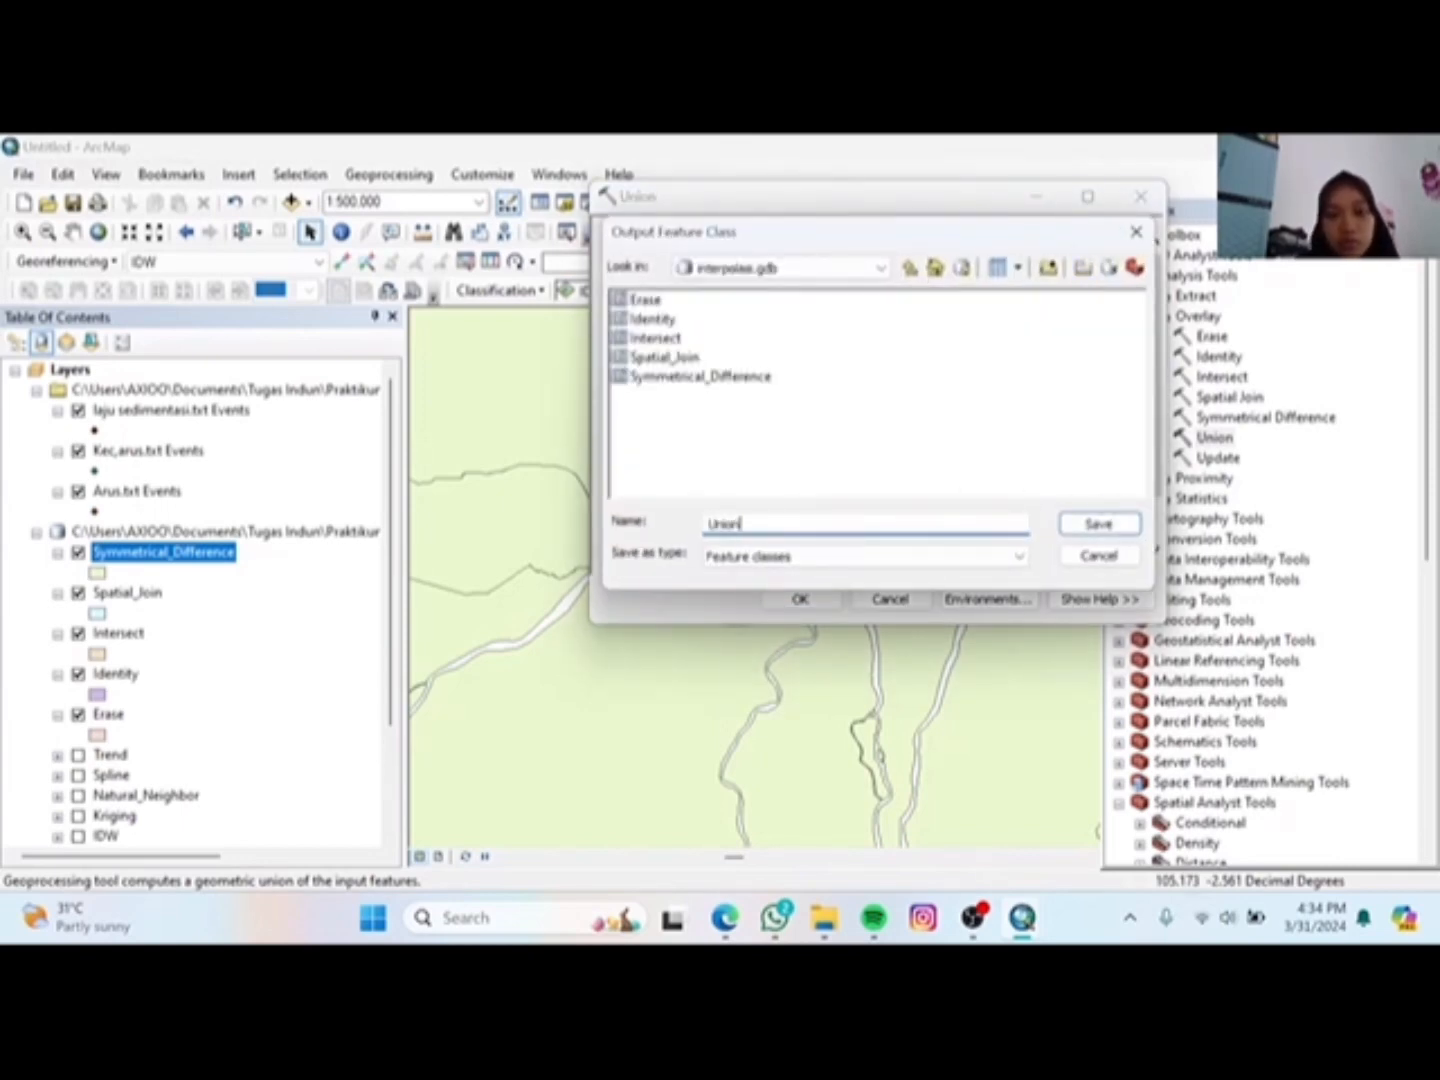
click(1099, 523)
click(807, 599)
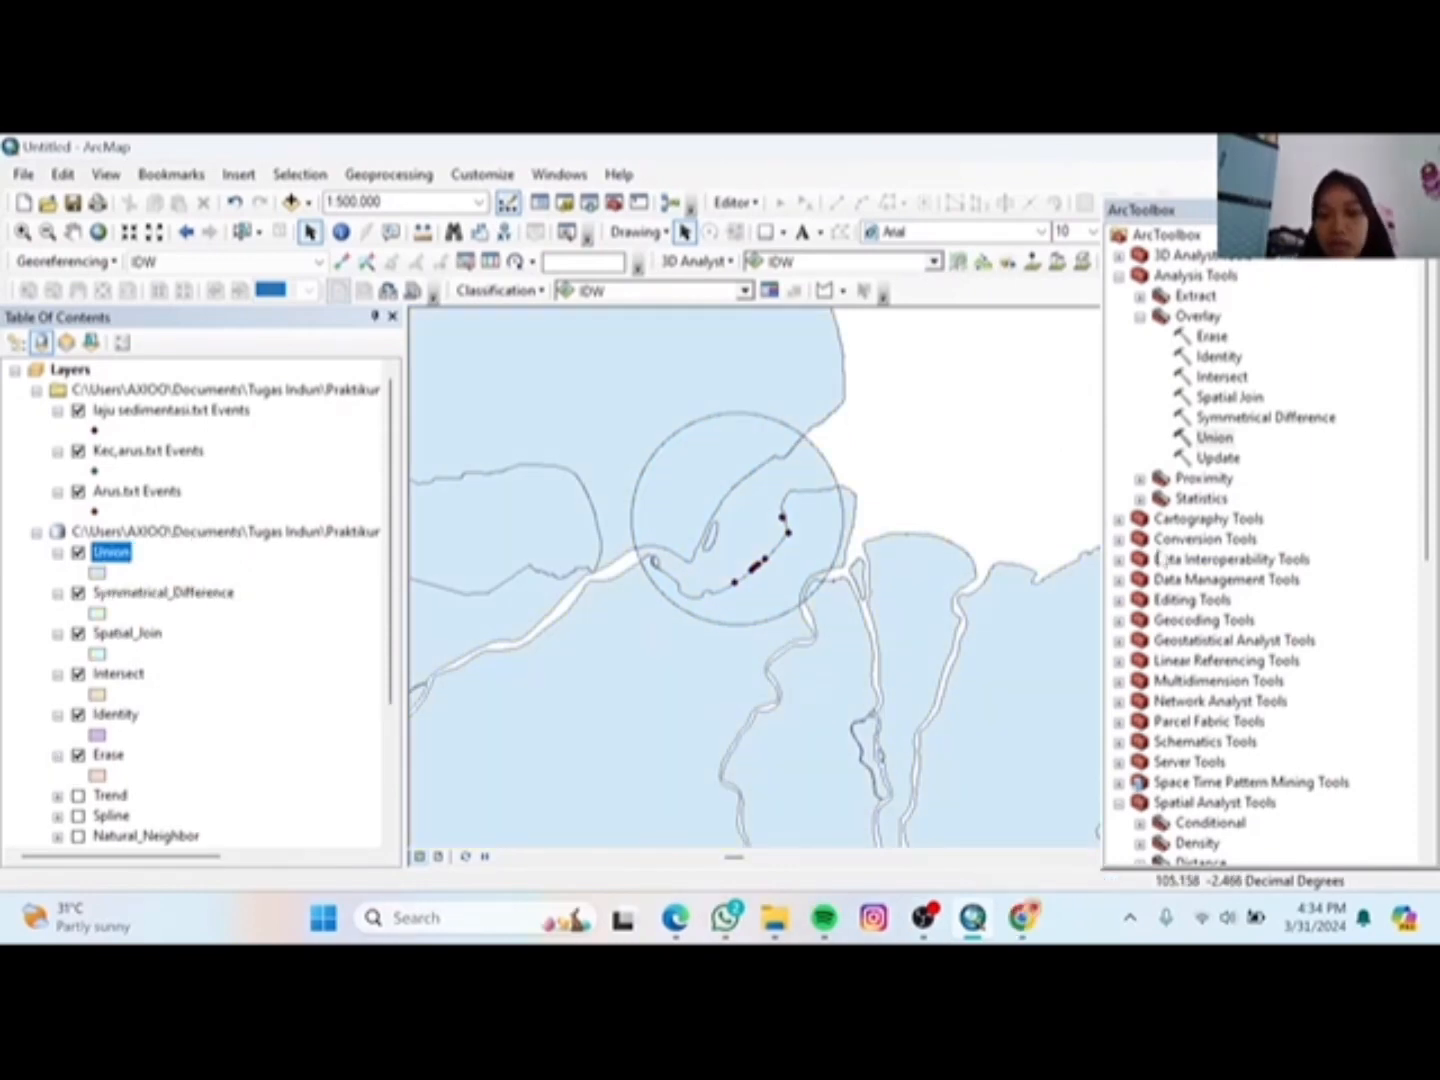
Step: Set up the Update analysis with OVERLAYY as input features and IdKABU_2010 as update features
double_click(1217, 456)
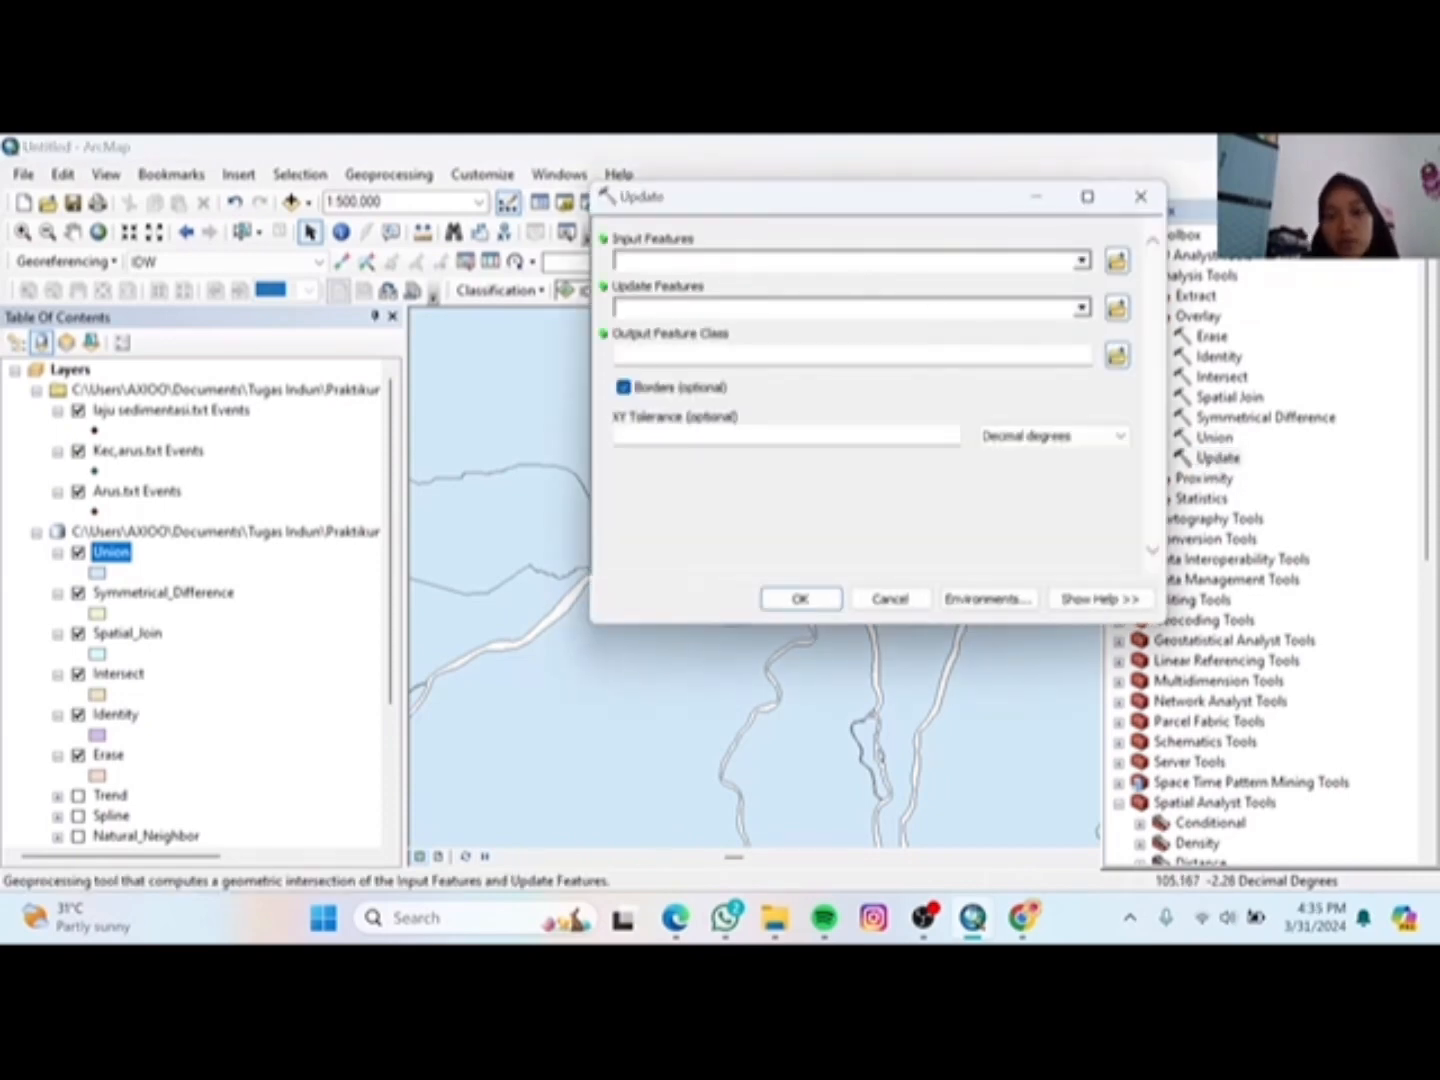
click(1082, 261)
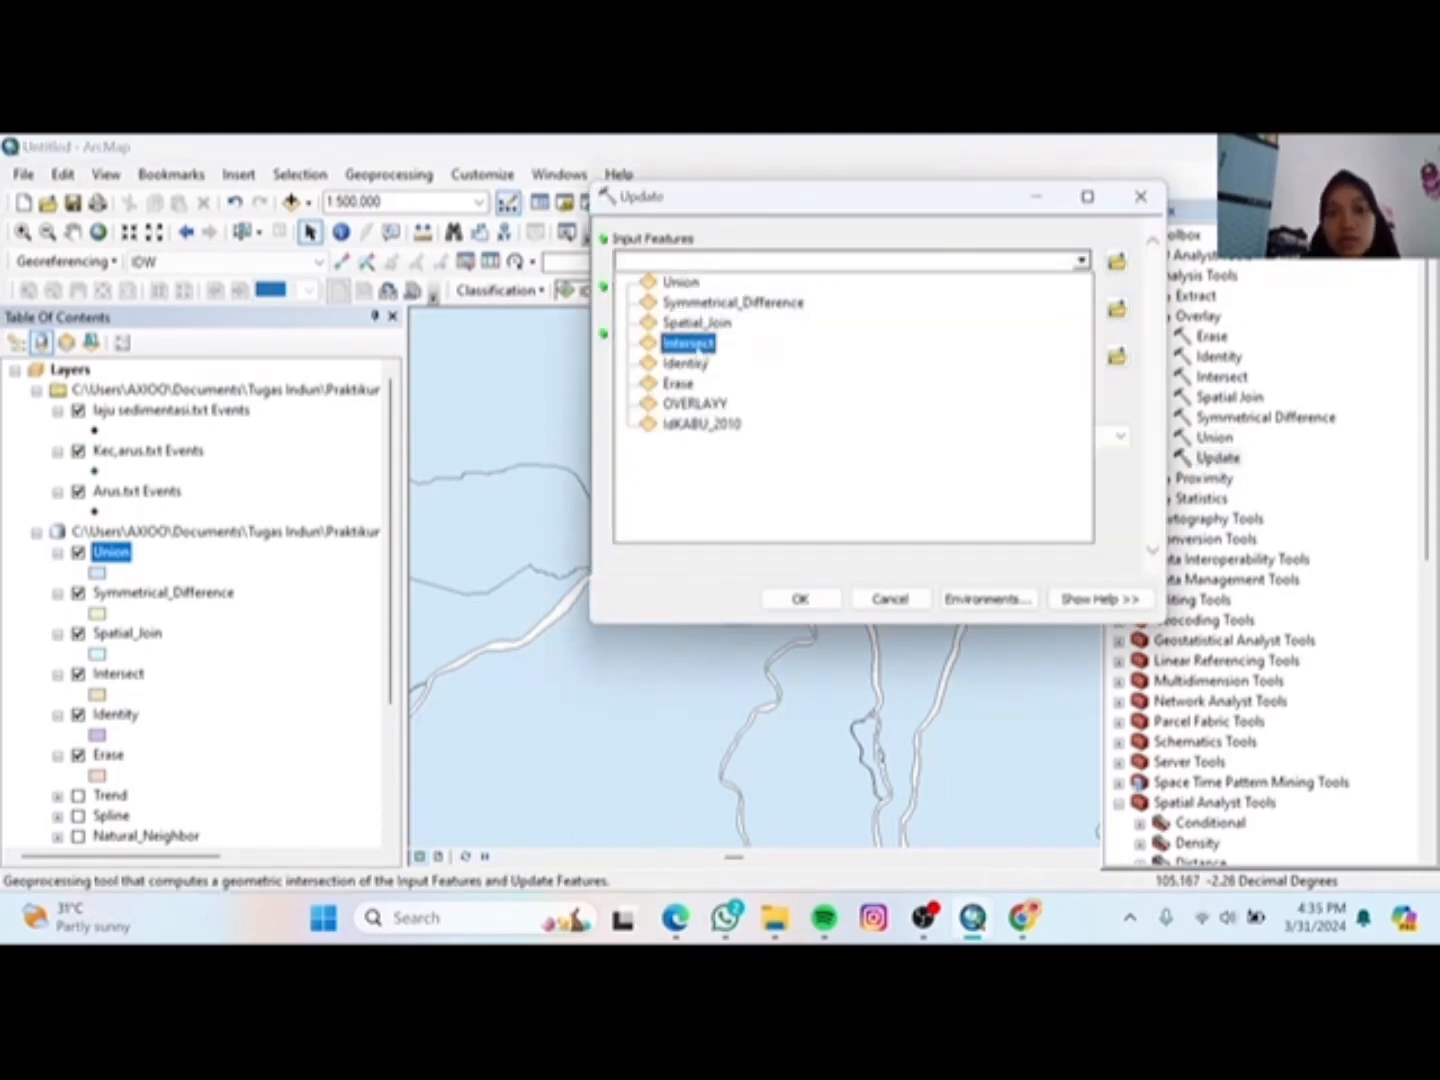
click(695, 403)
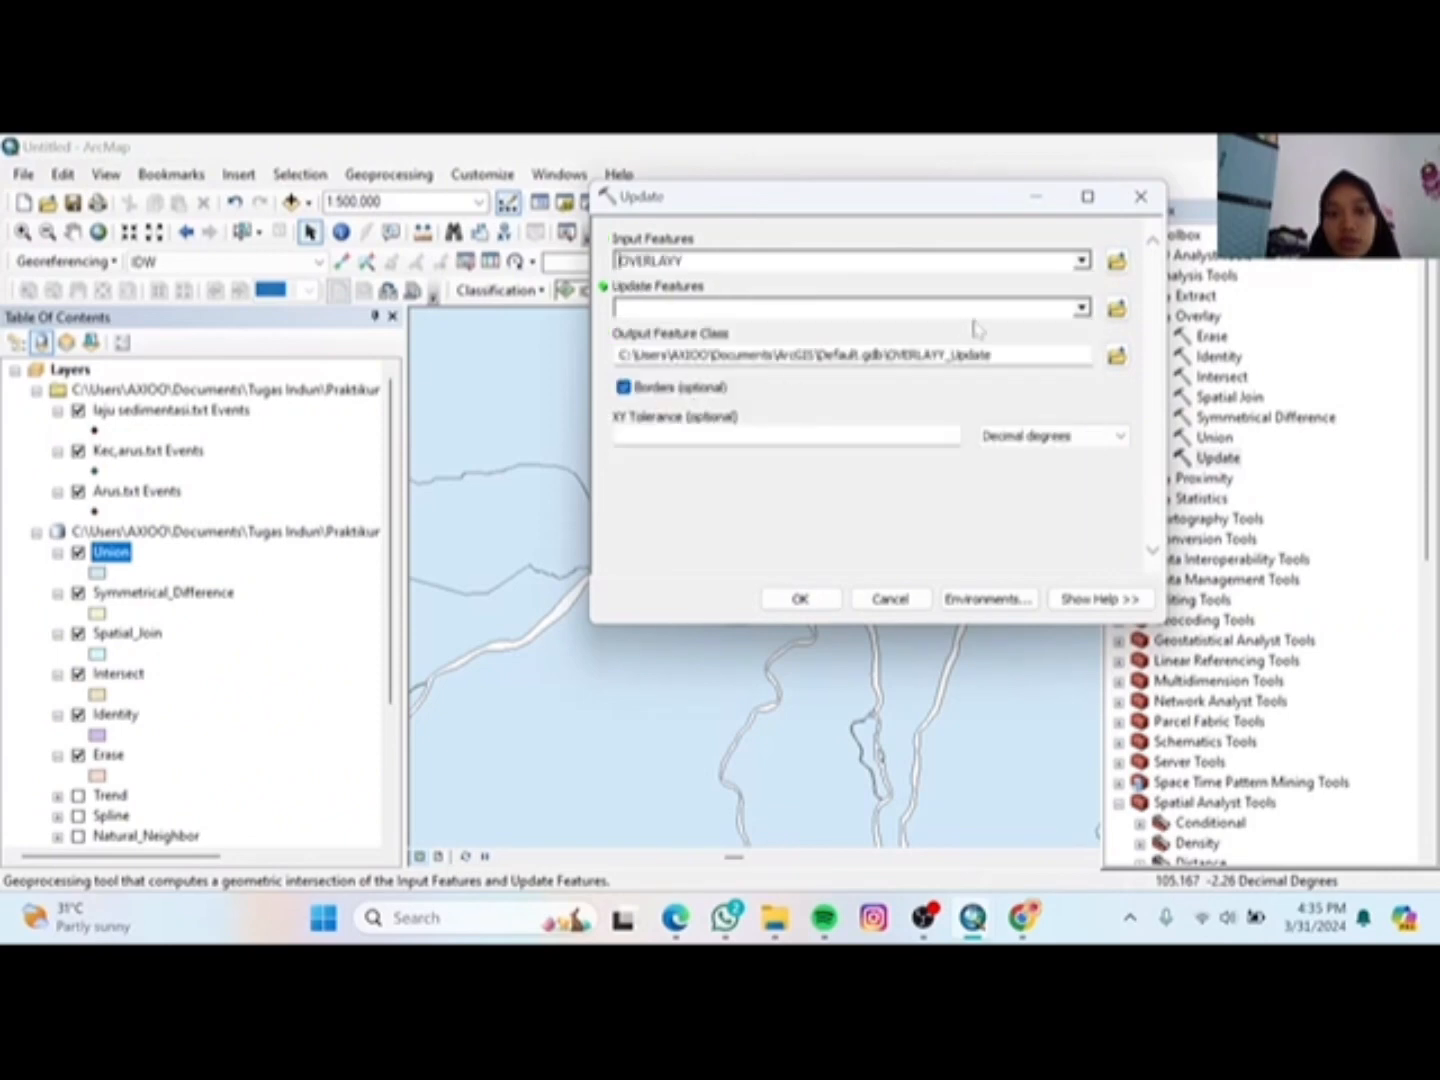
click(1084, 310)
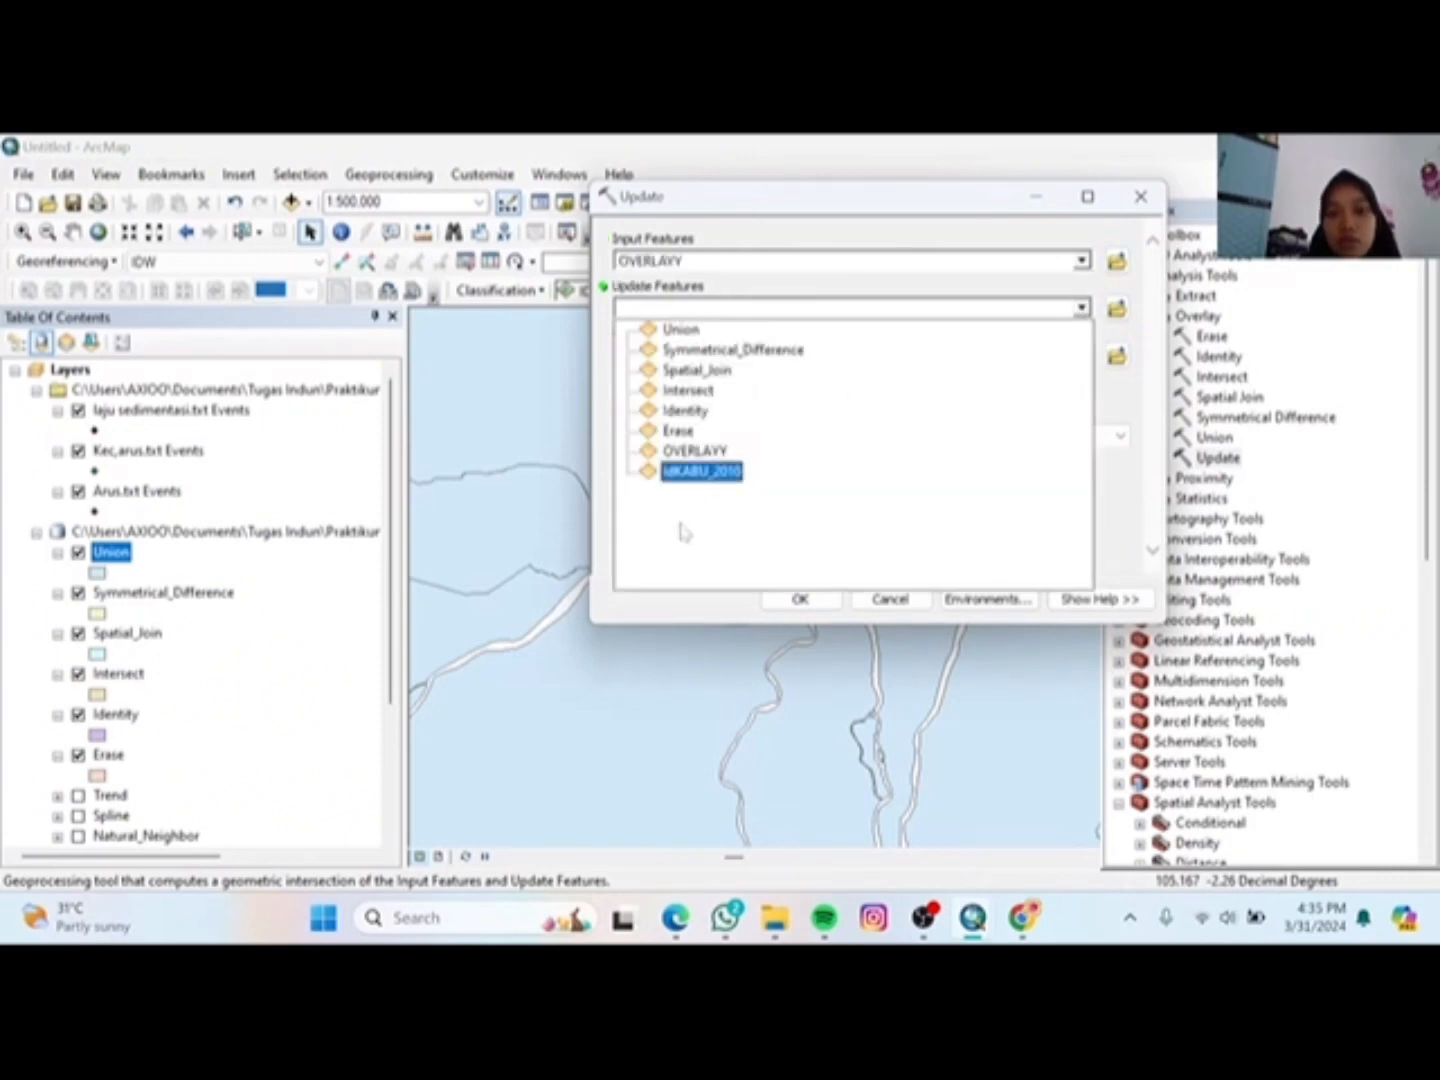
click(689, 474)
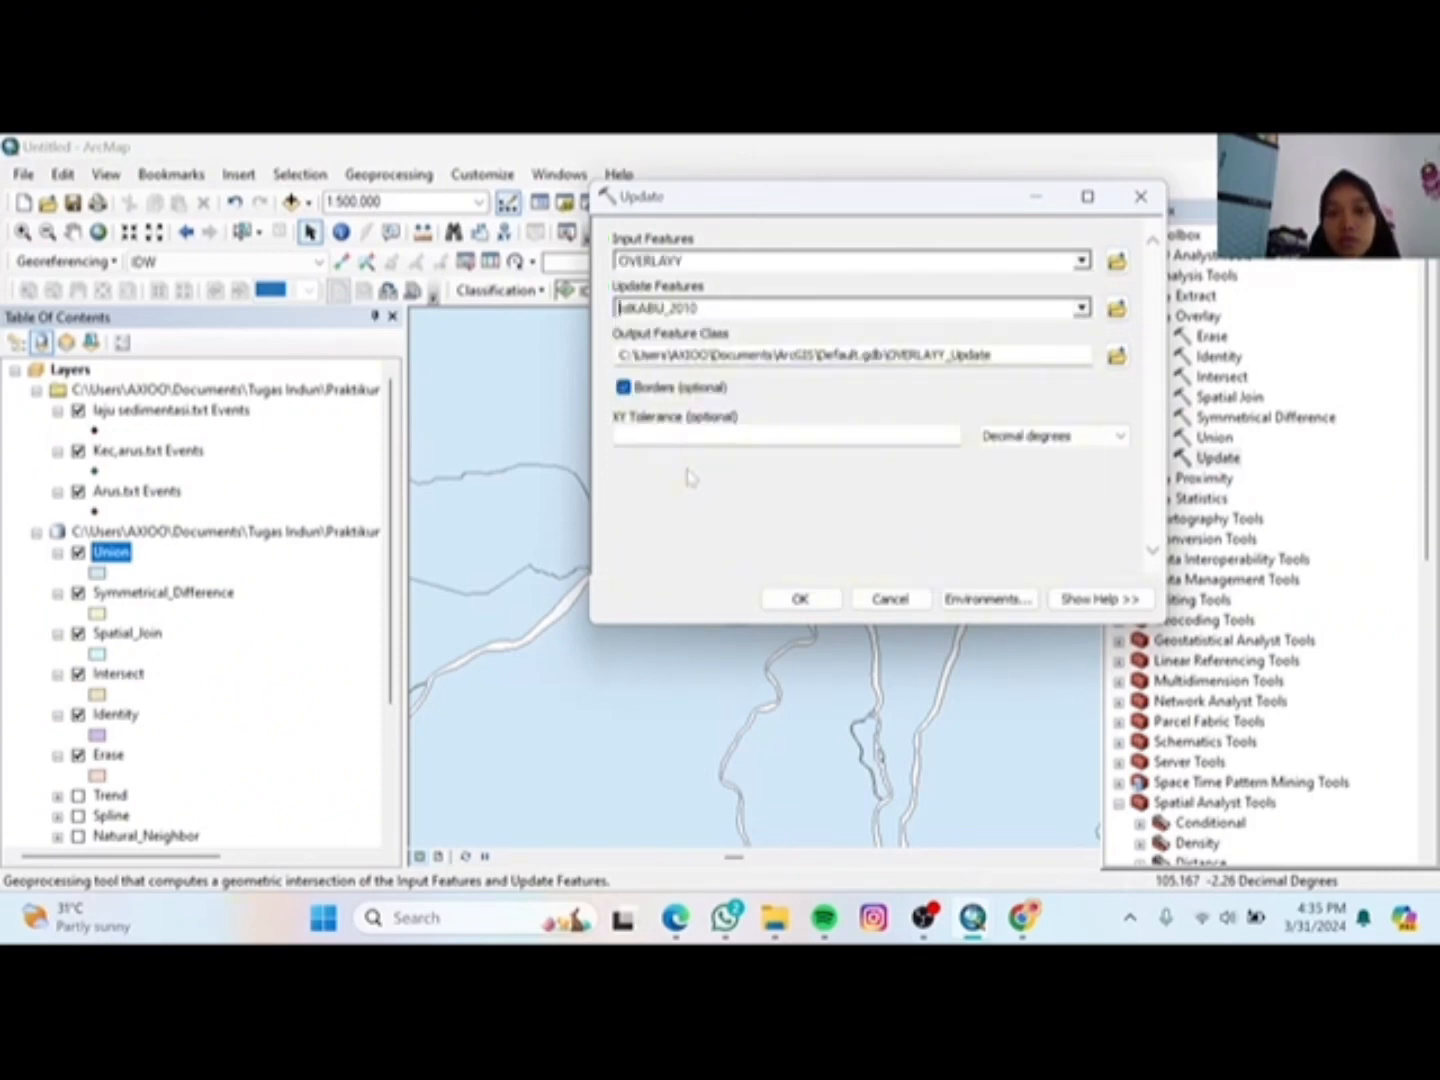
Step: Name the output feature class UPDATEE in the Interpolasi dan Overlay folder and run the Update analysis
click(1117, 355)
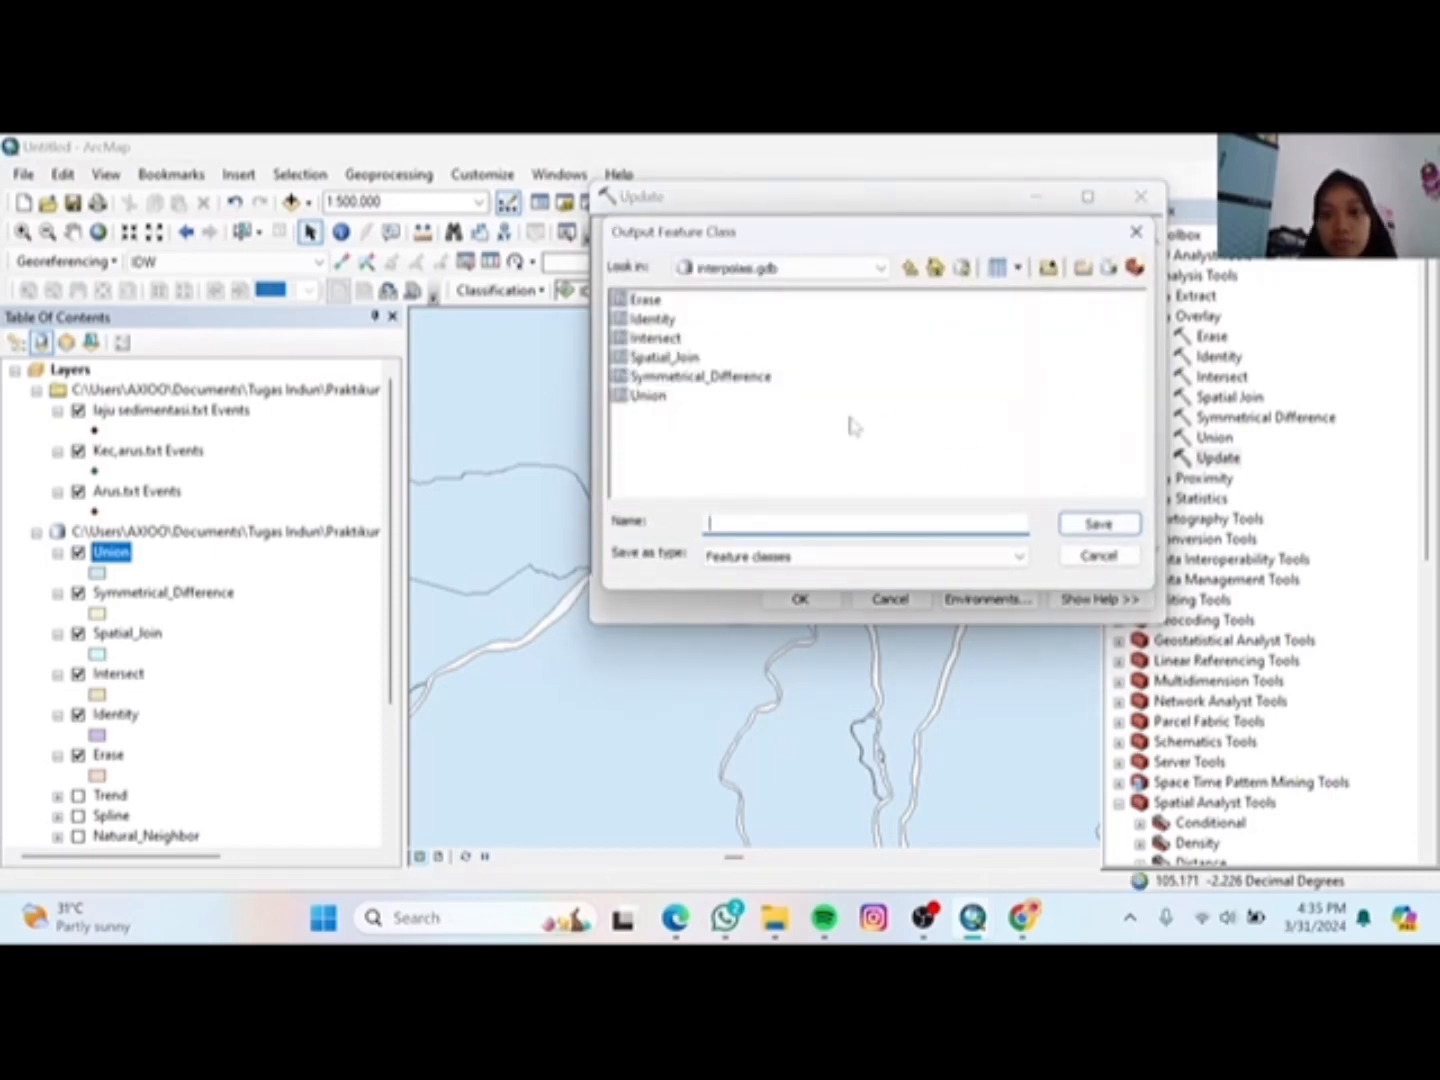
click(911, 268)
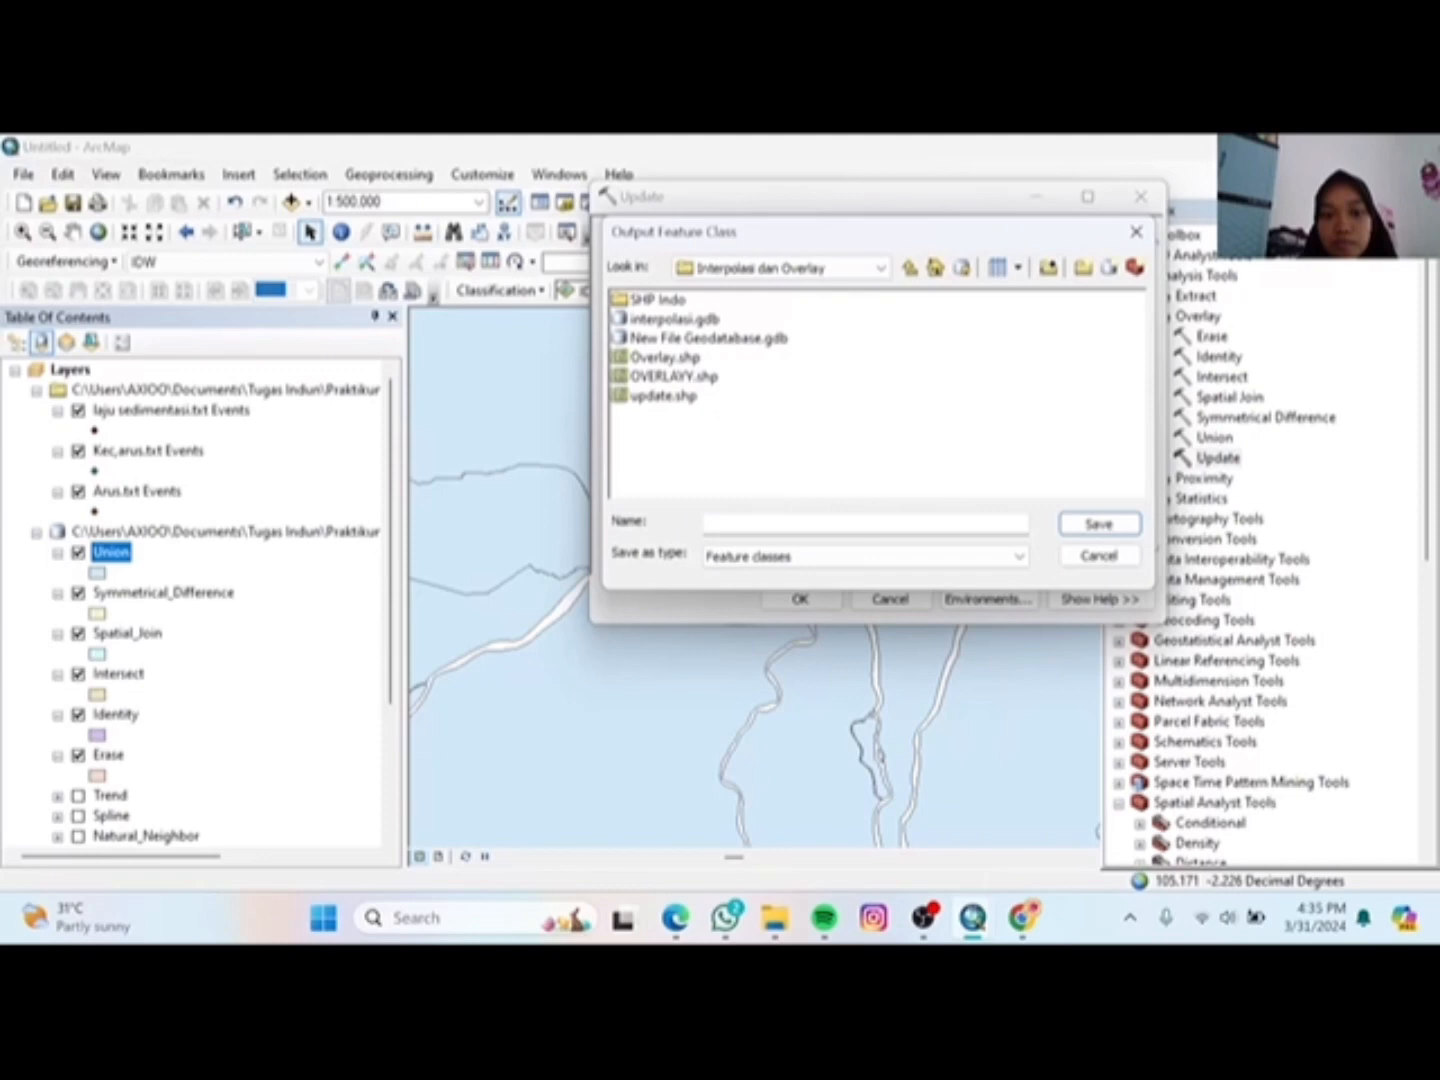
click(768, 522)
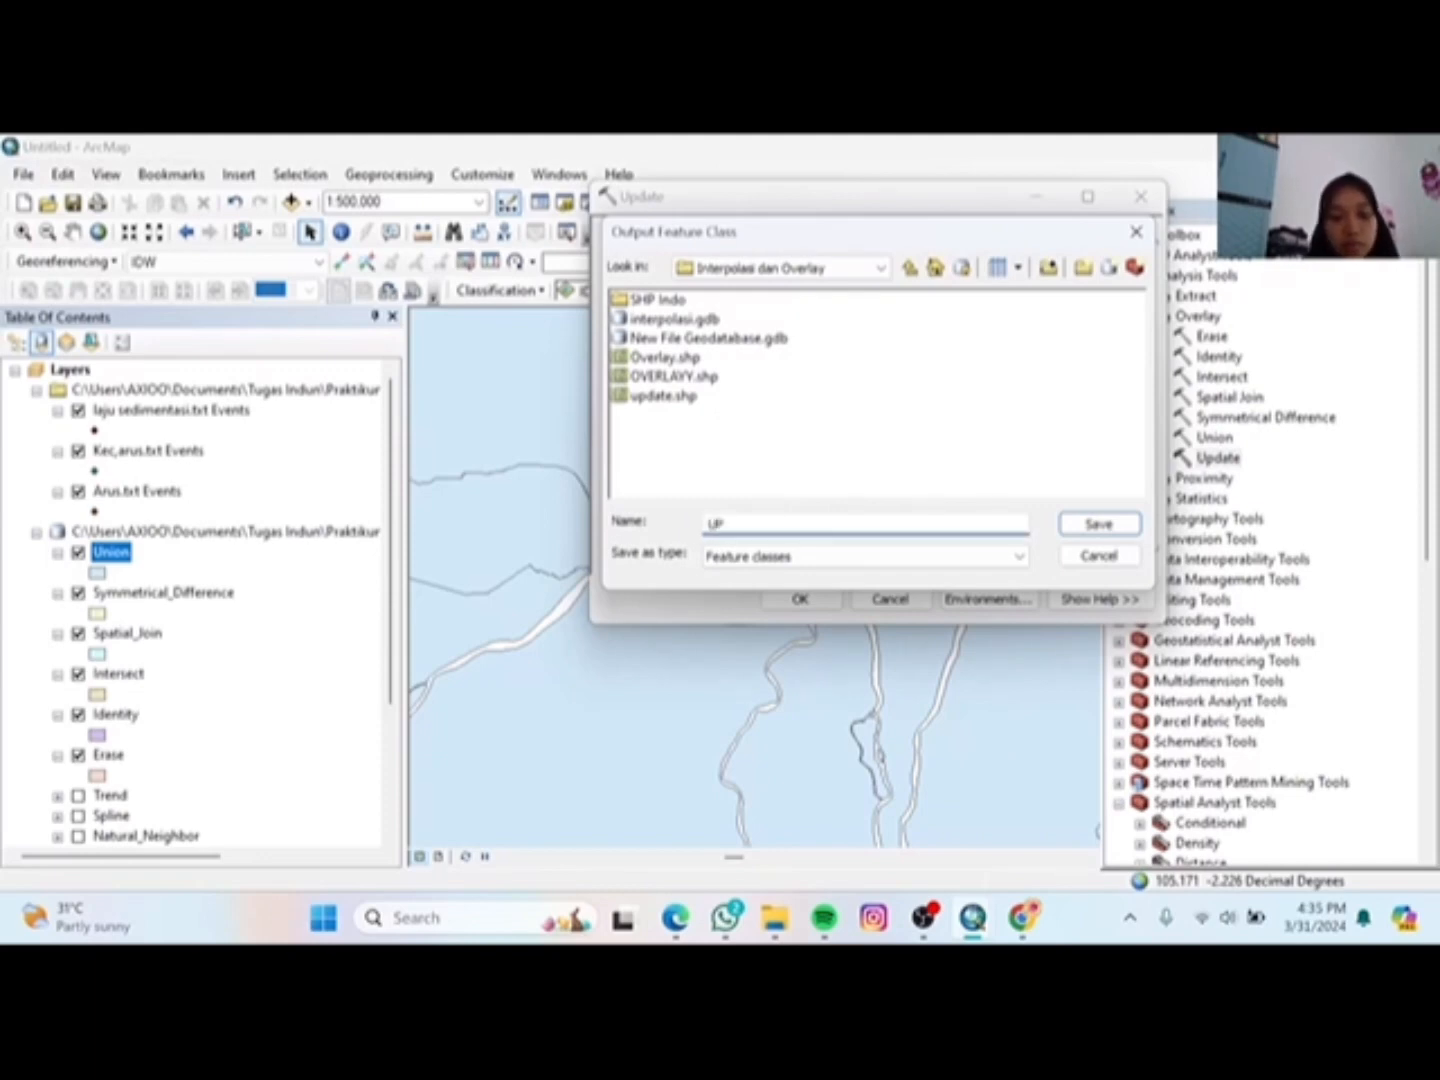
text(UPDATEE)
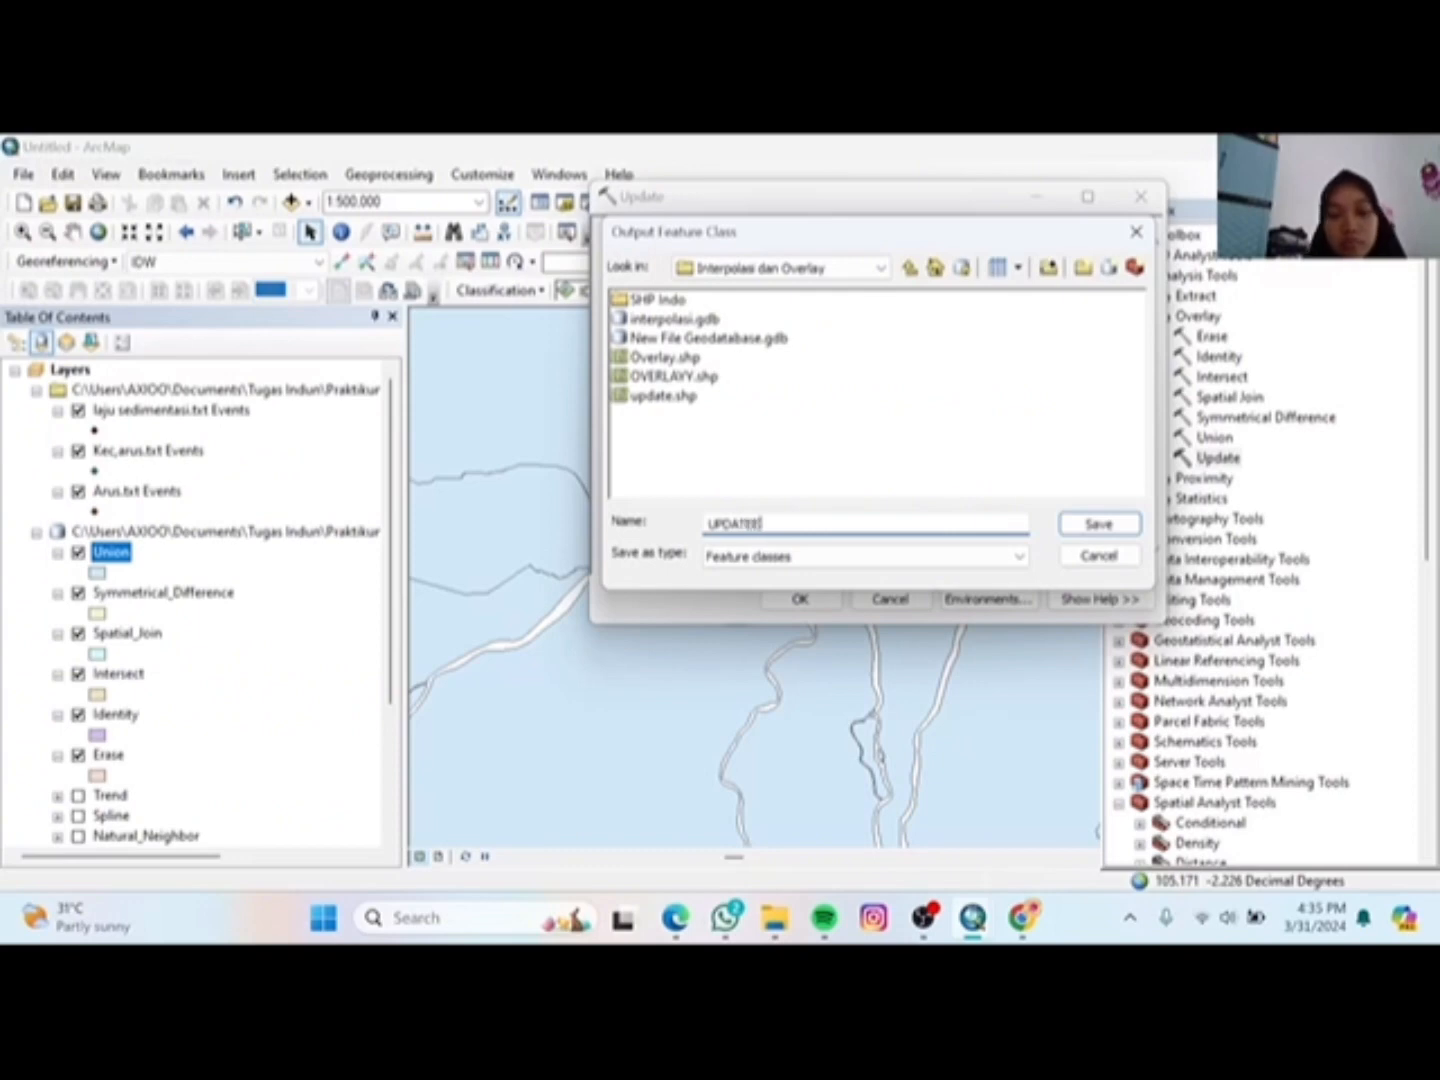
click(1099, 525)
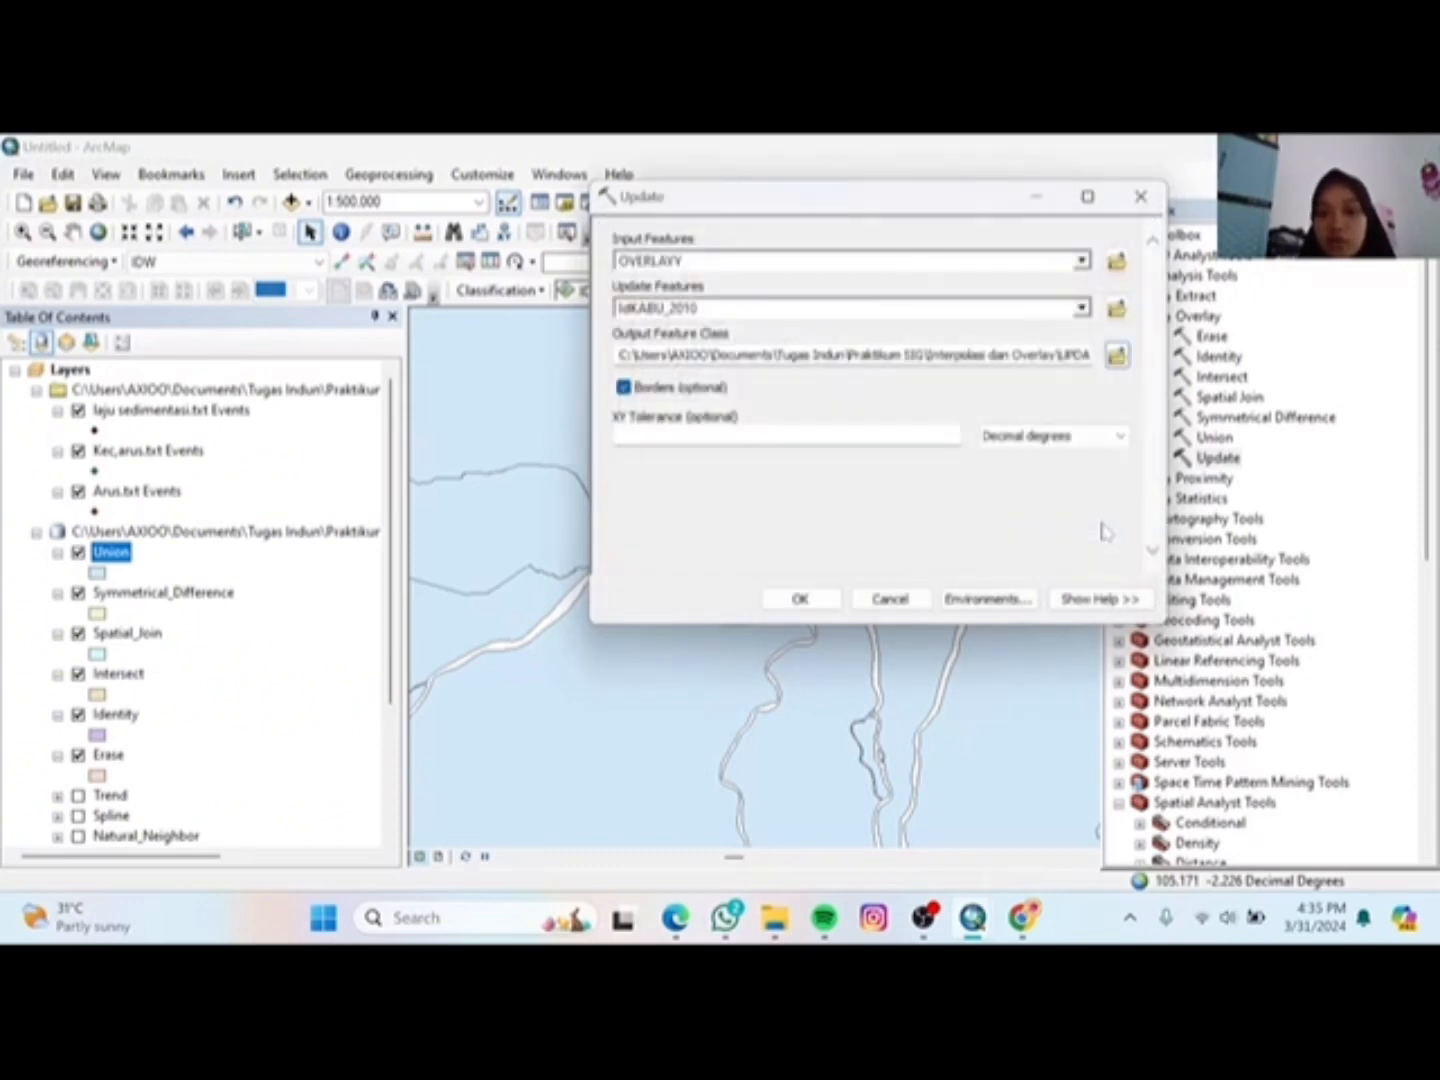
click(812, 599)
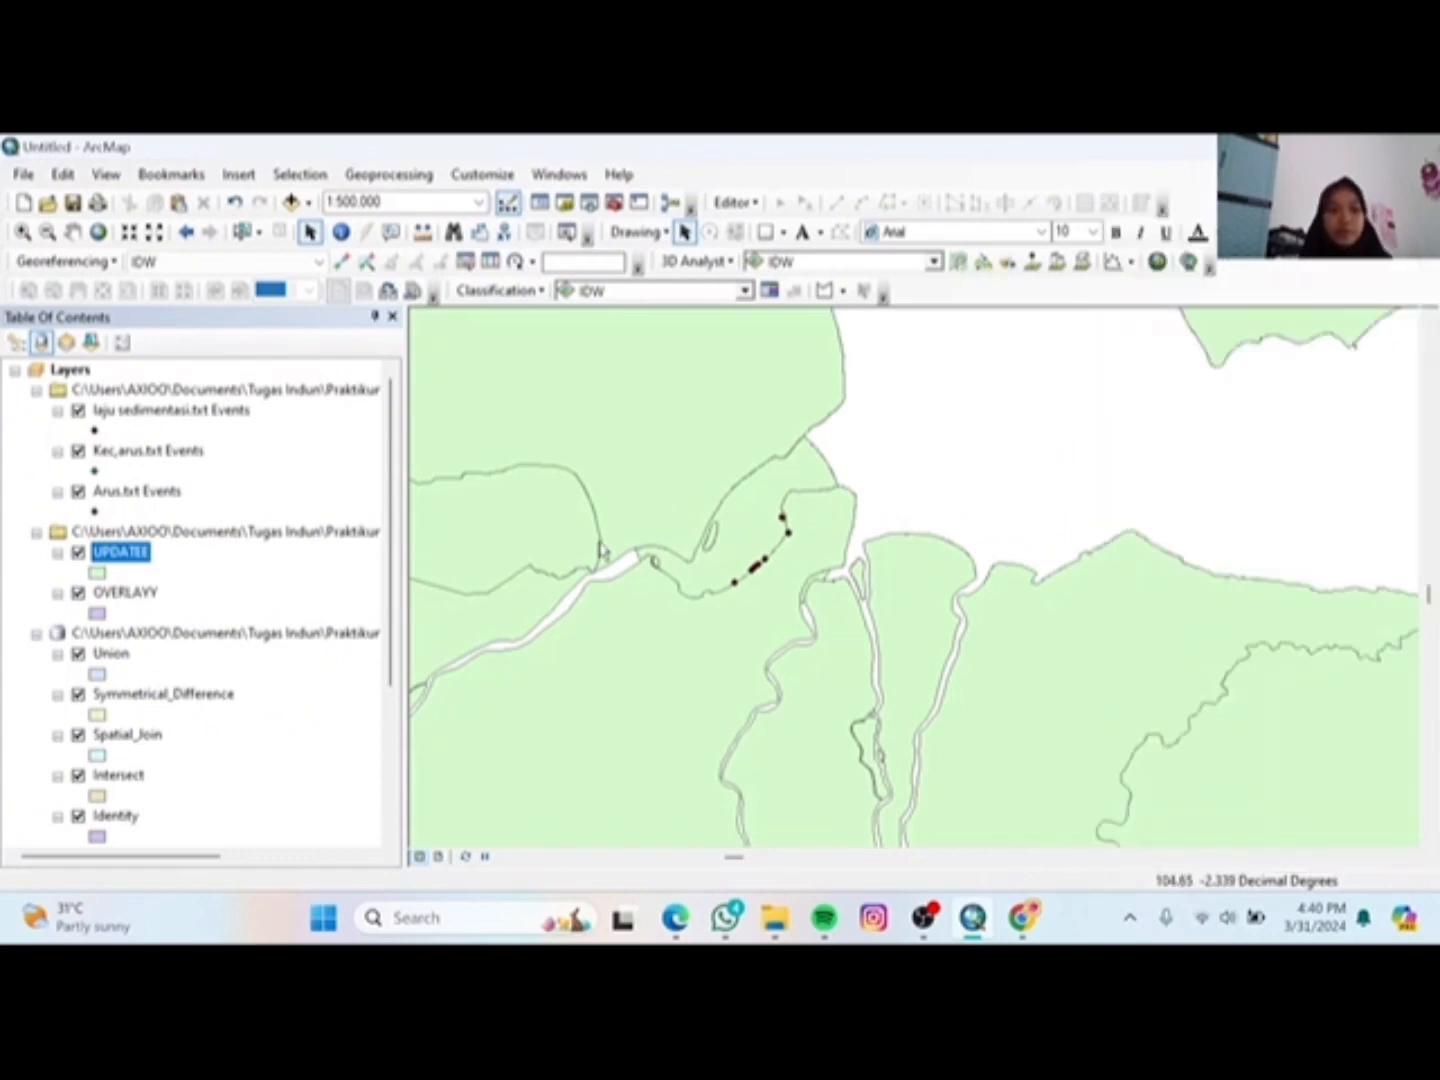
Step: Hide the Identity, Intersect, Spatial_Join and Symmetrical_Difference layers on the map
scroll(195, 608, down, 3)
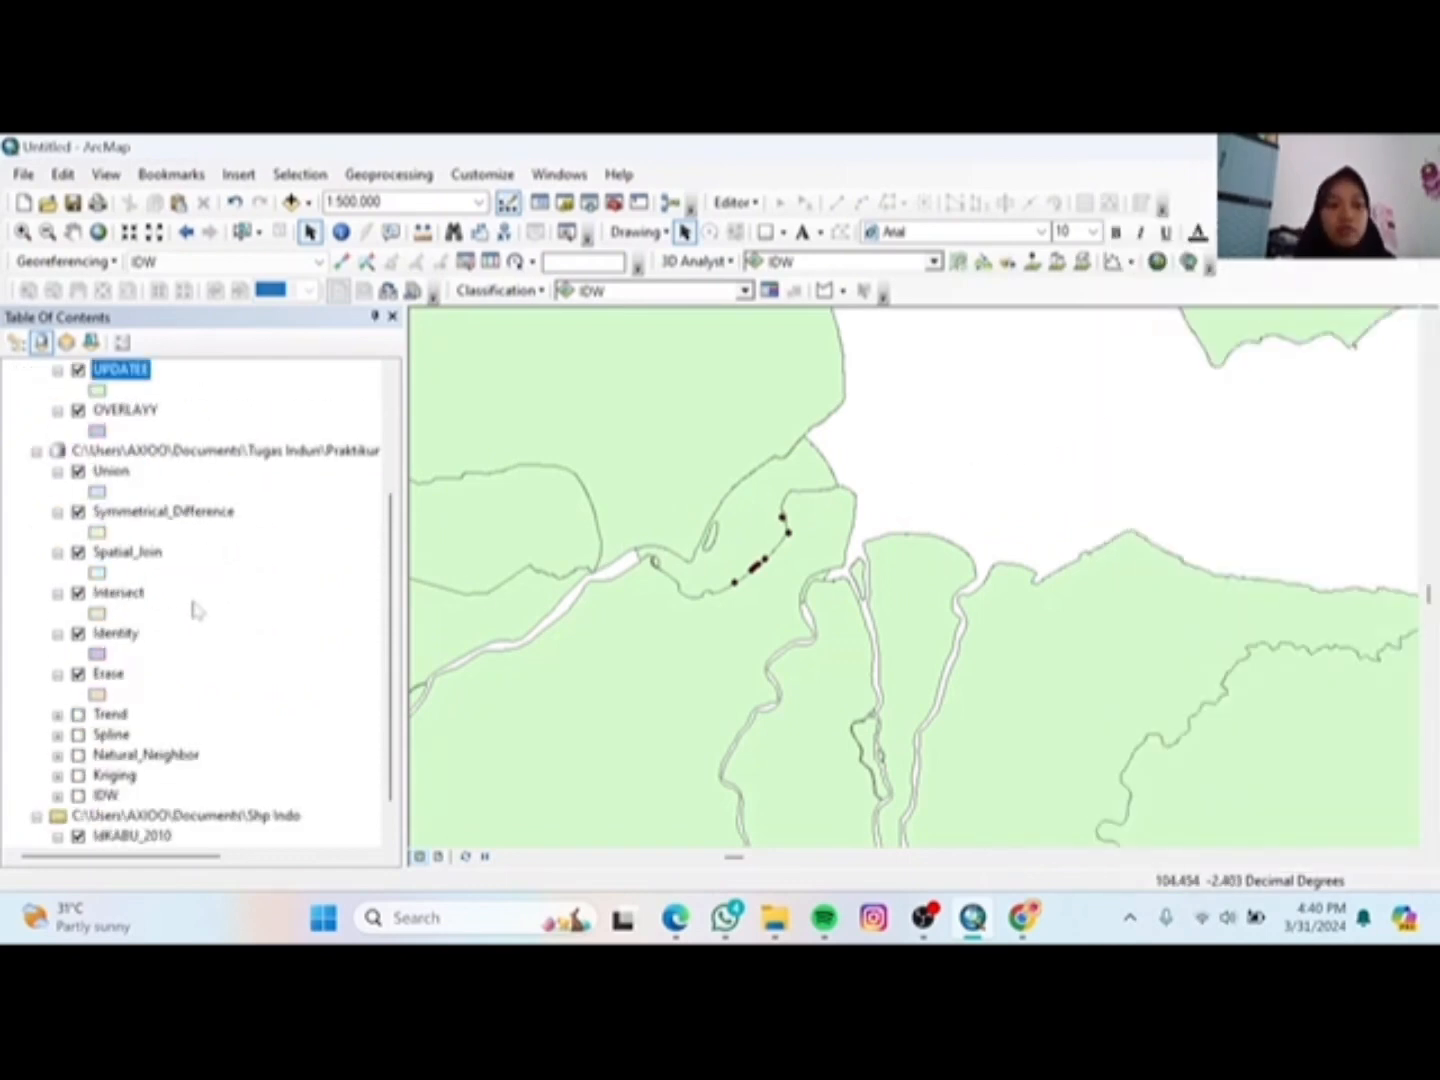
scroll(160, 641, up, 1)
scroll(143, 655, up, 1)
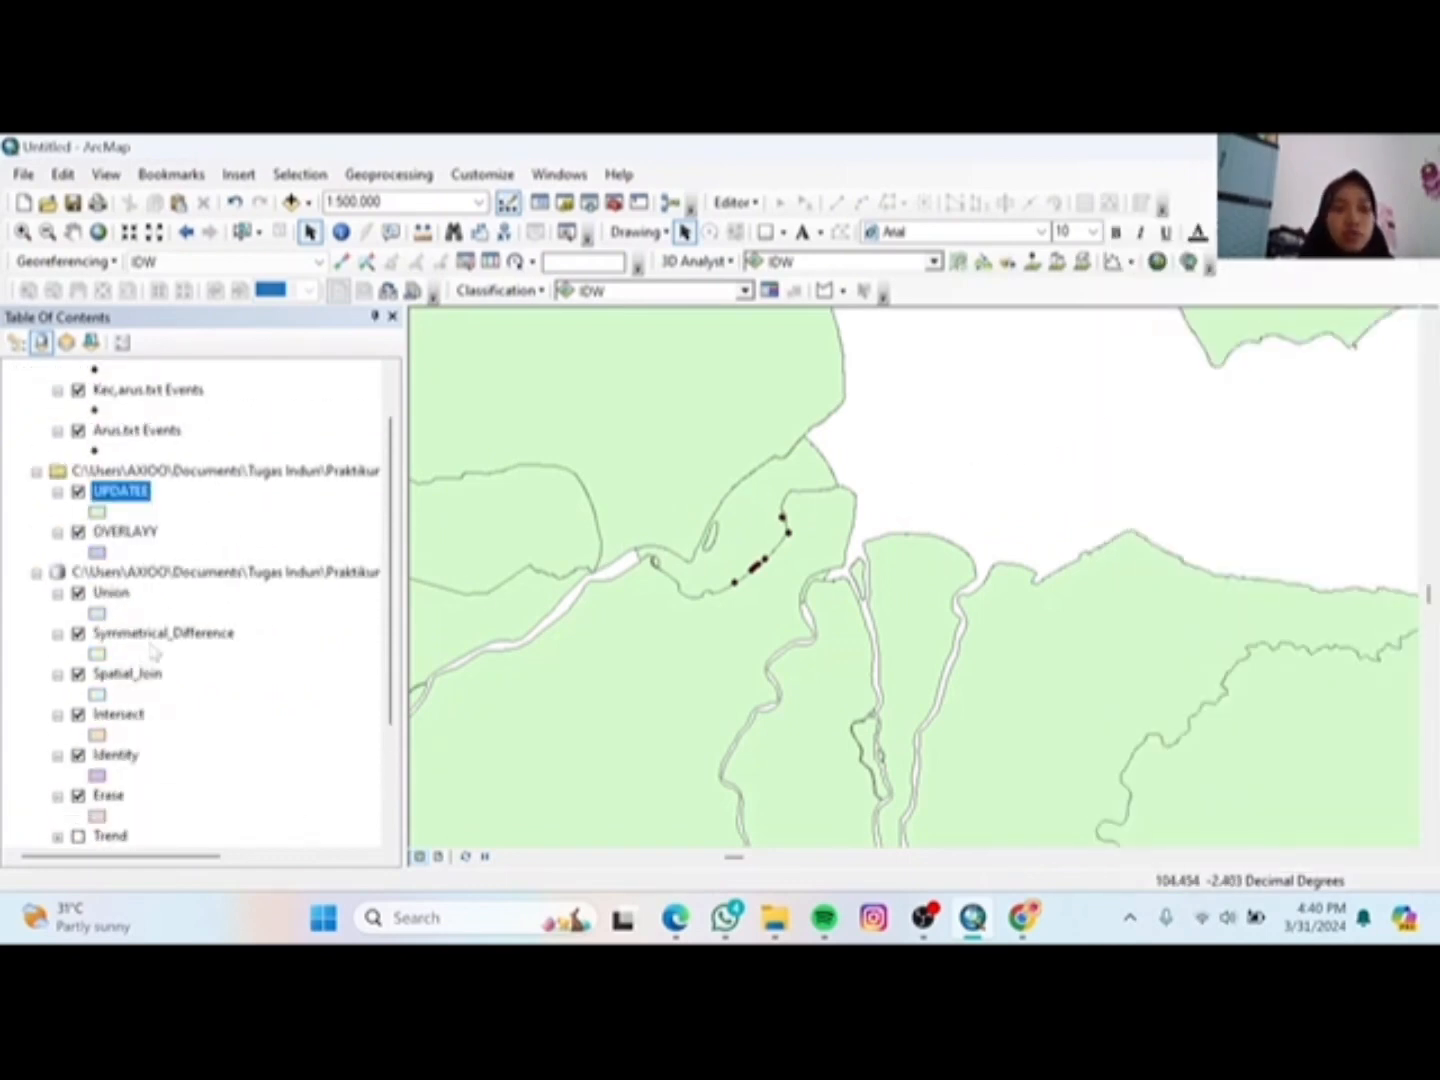
scroll(152, 650, down, 1)
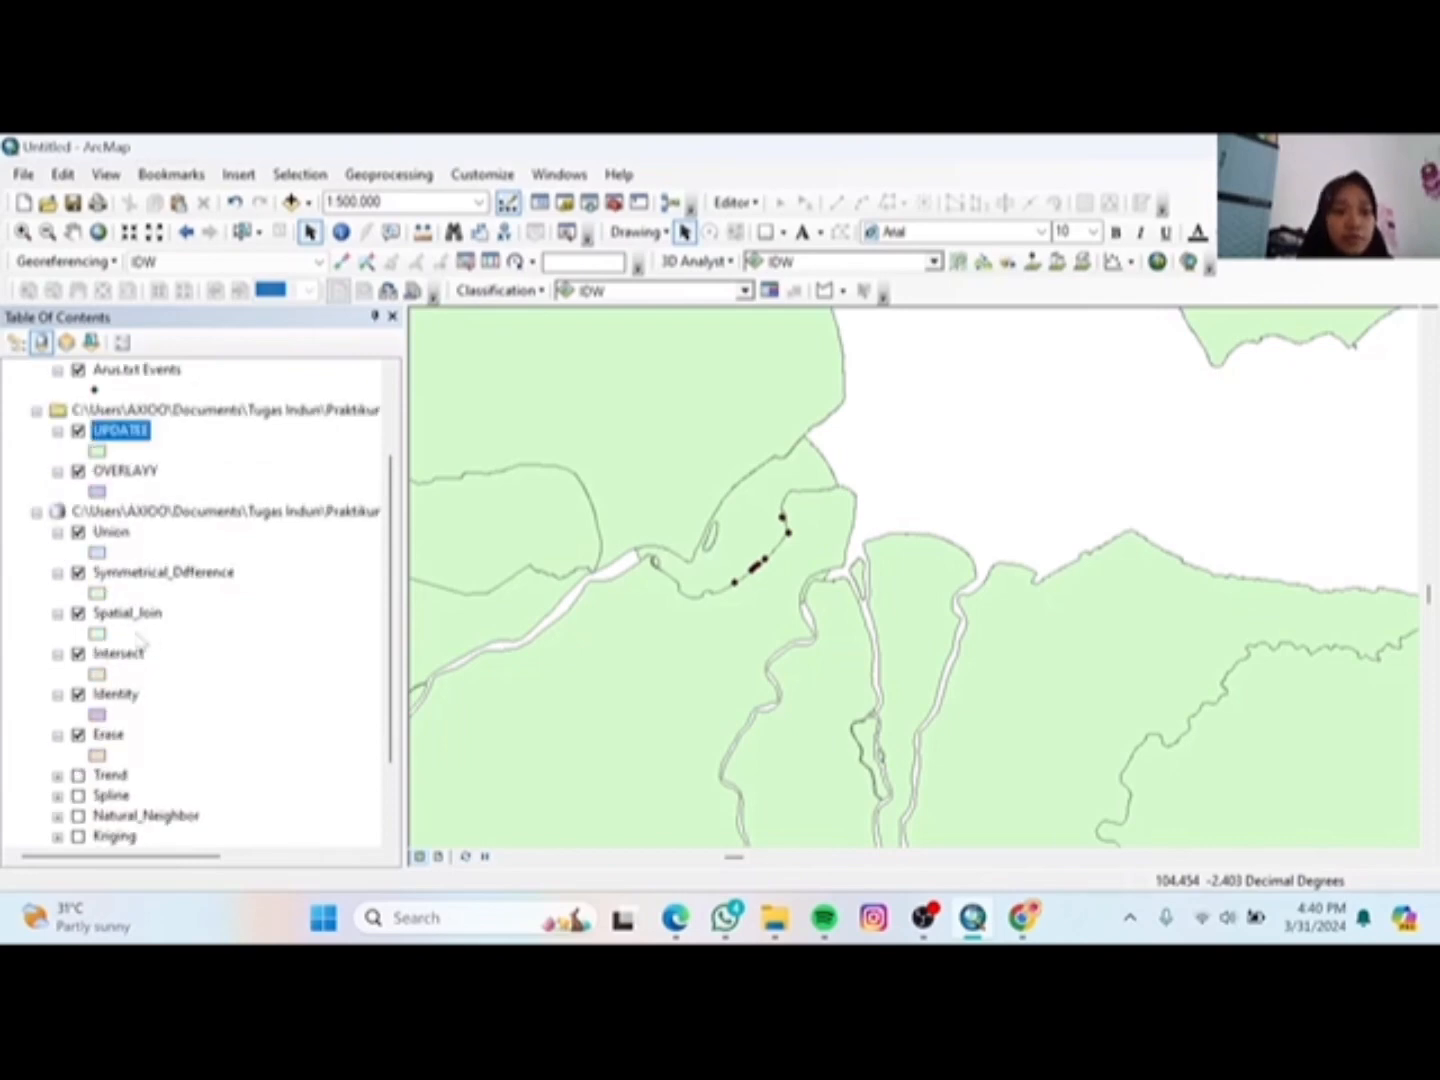
click(78, 694)
click(78, 653)
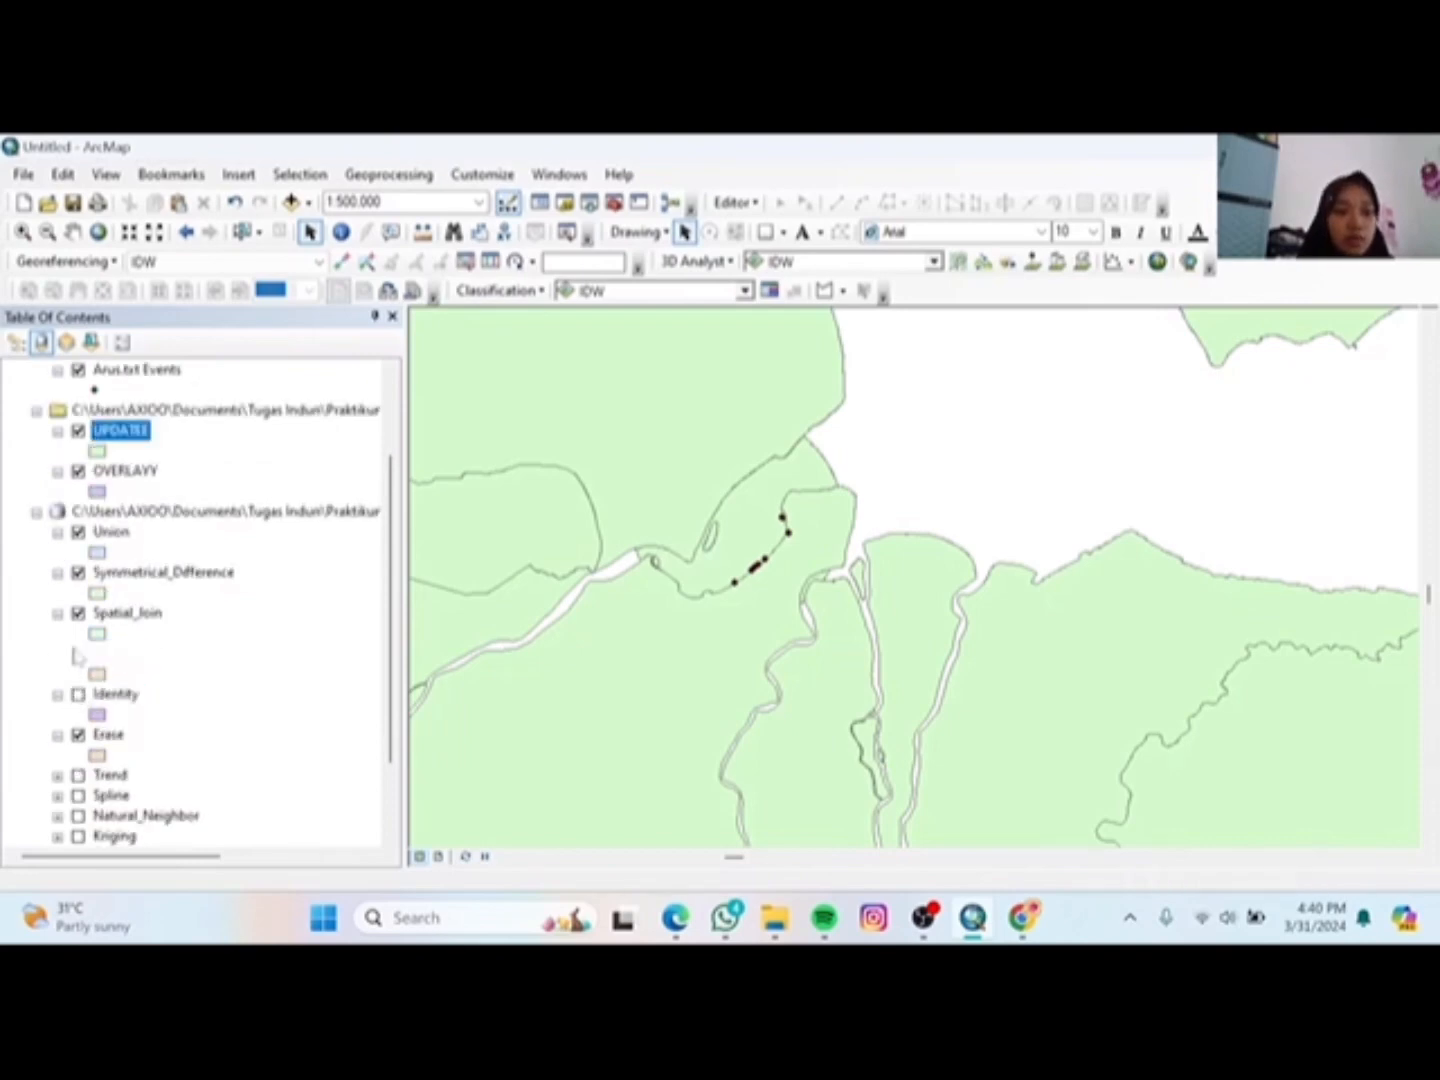
click(77, 613)
click(78, 572)
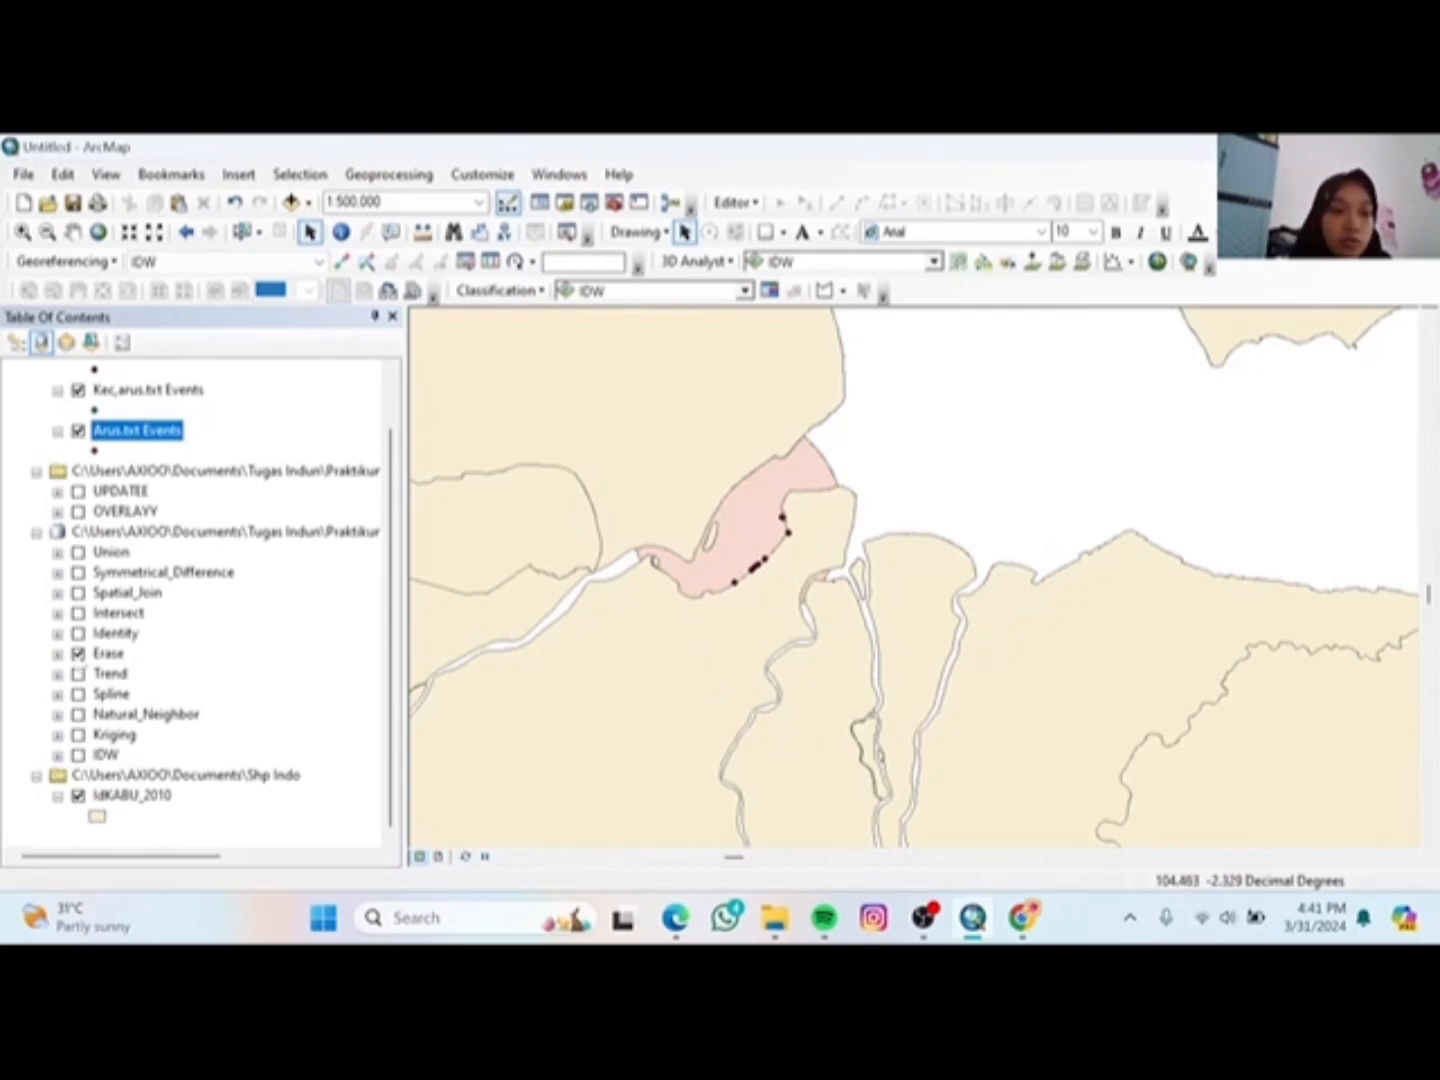
Step: Hide Erase and examine the Identity, Intersect, Spatial_Join, Symmetrical_Difference and Union results on the map one layer at a time
click(77, 653)
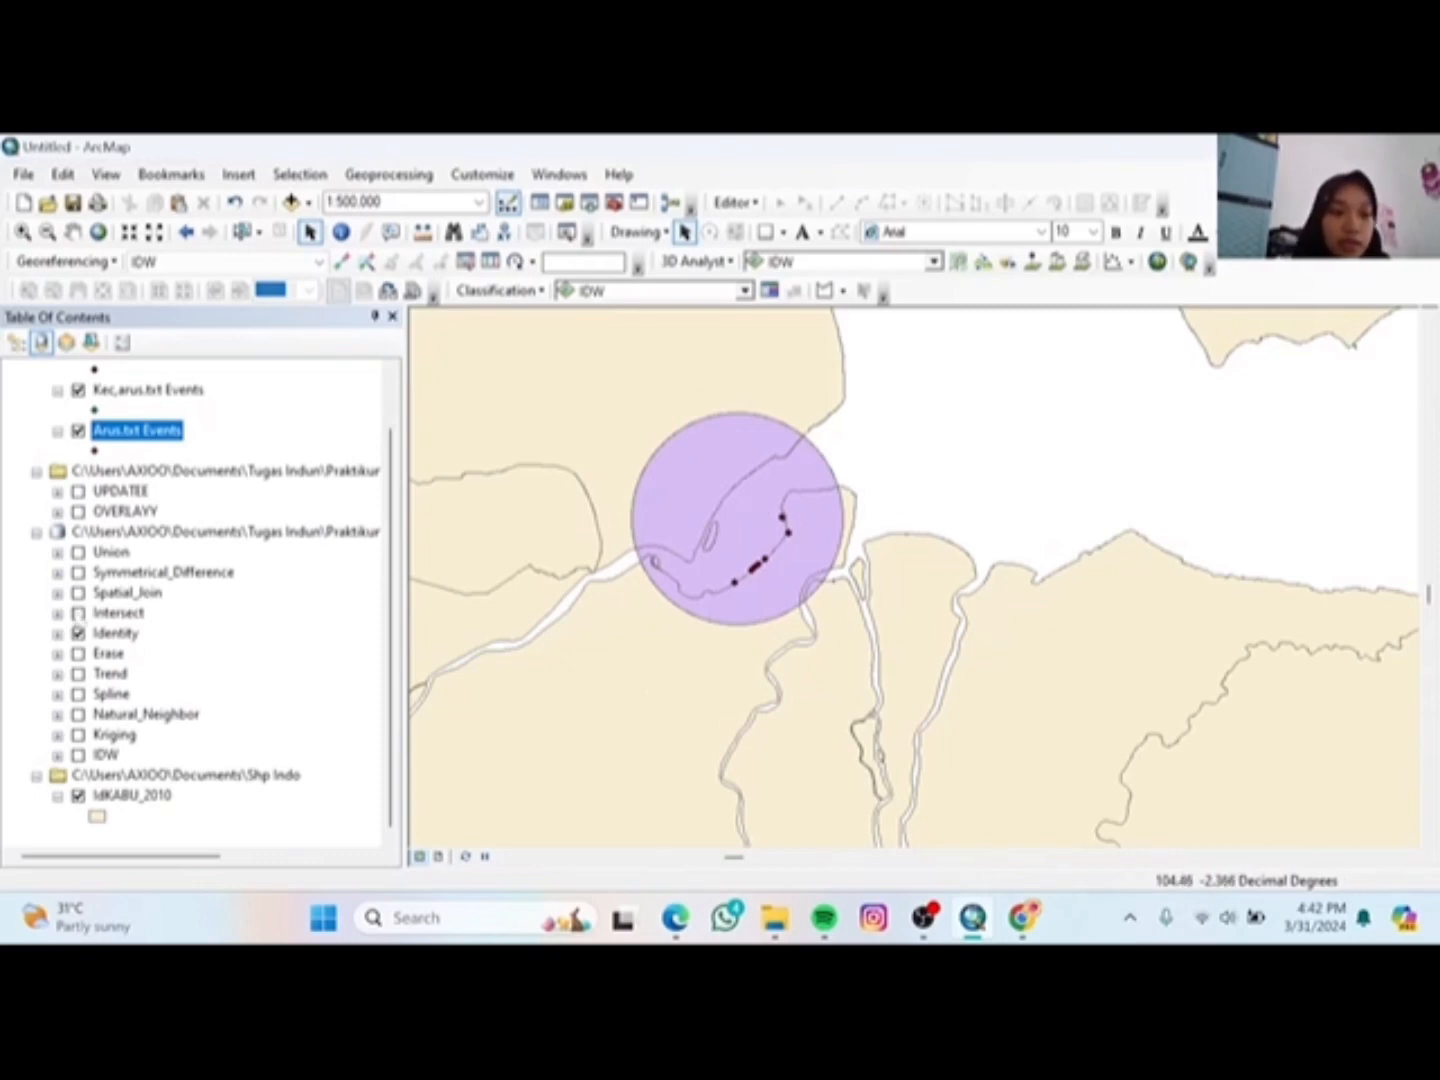
click(77, 613)
click(78, 633)
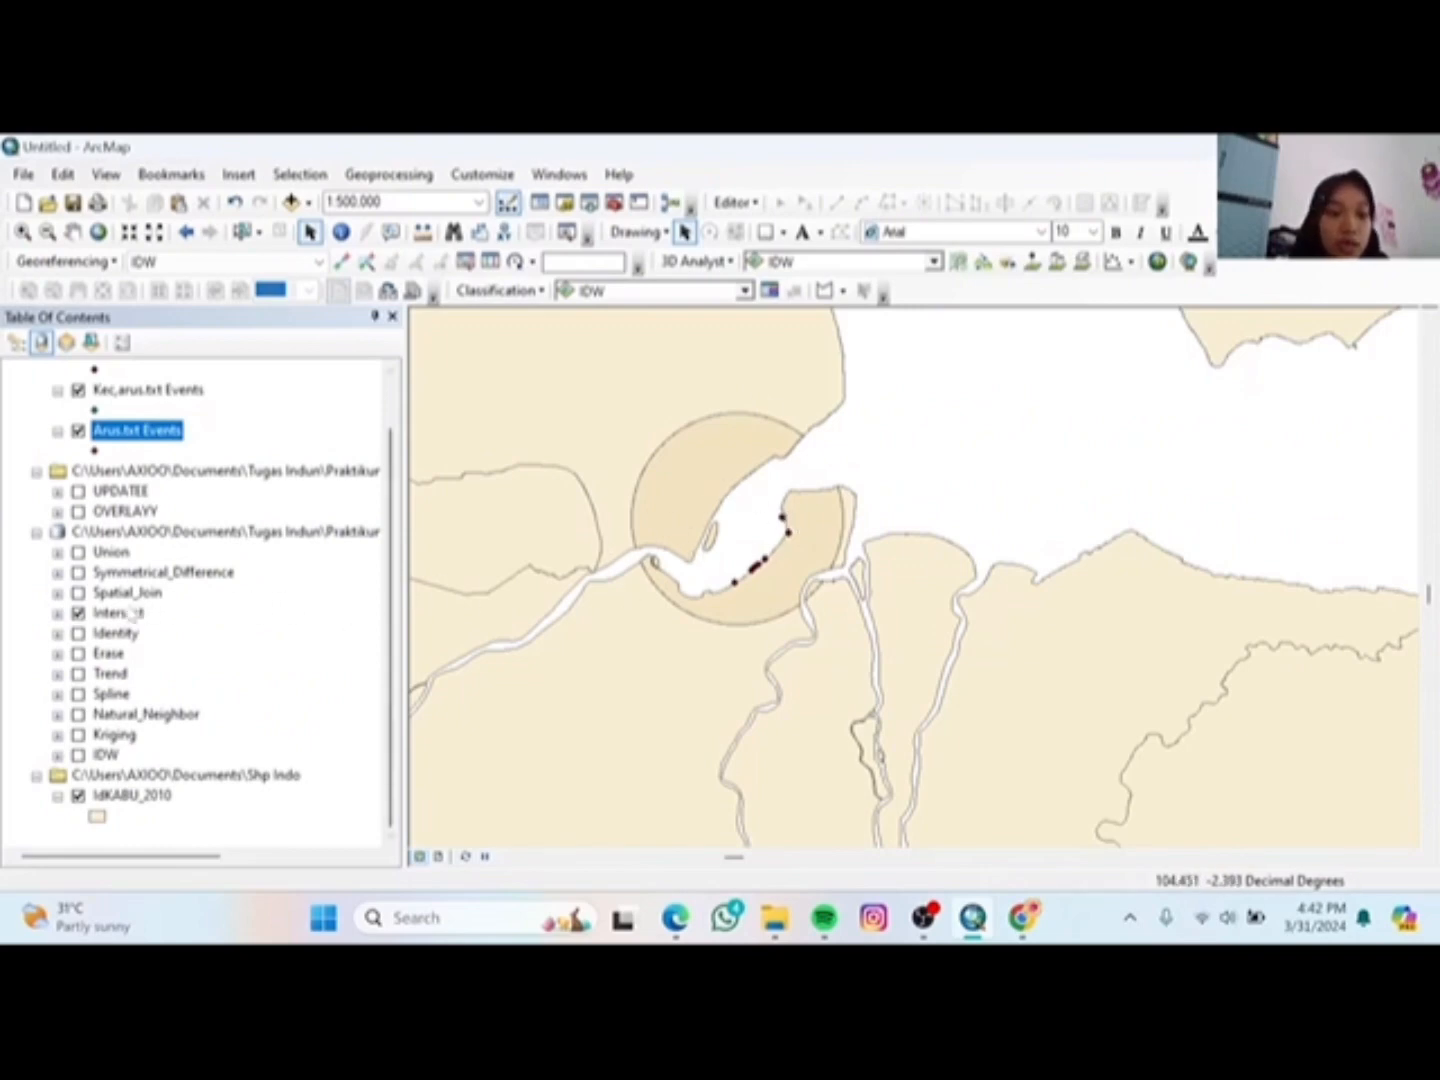
click(77, 592)
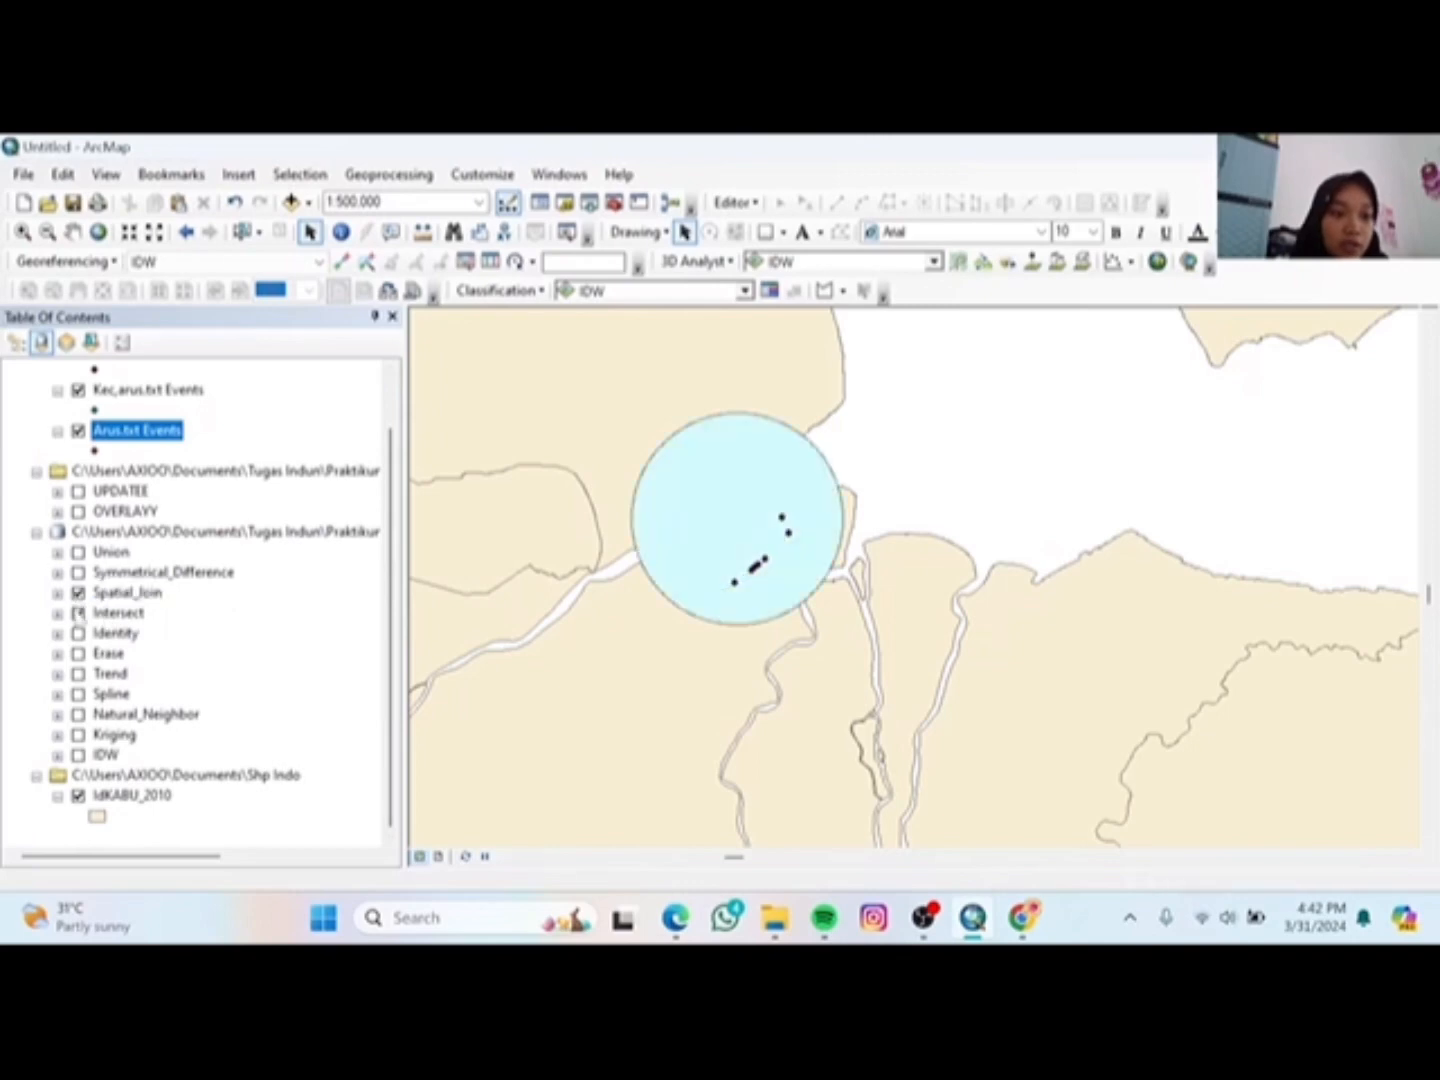
click(77, 612)
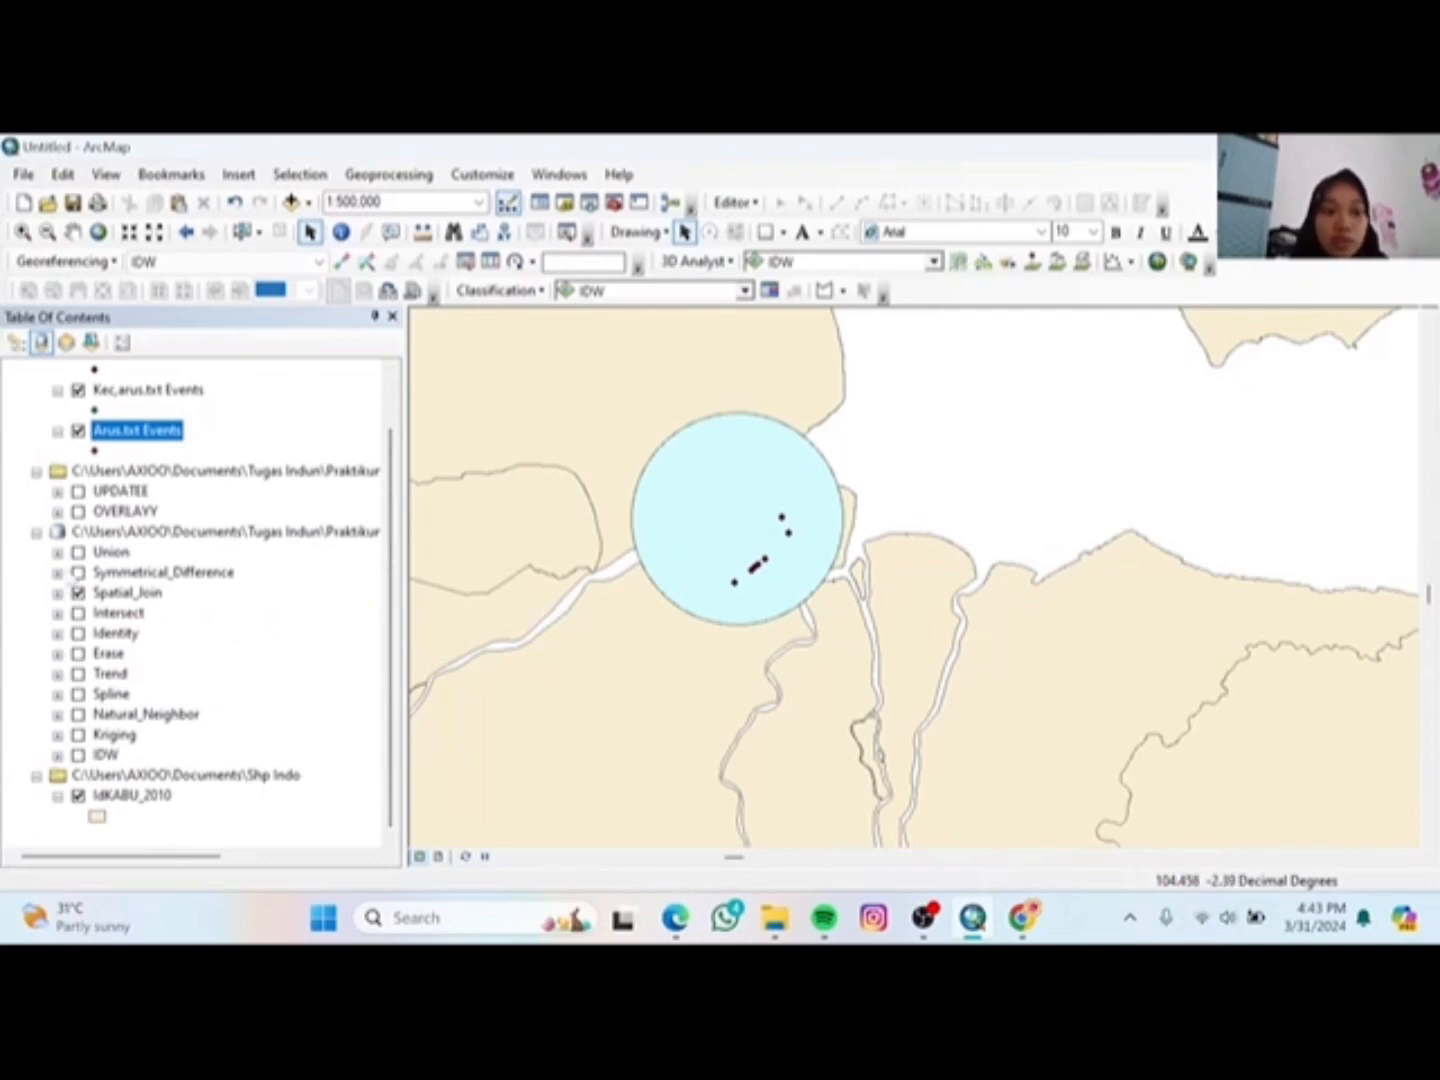
click(78, 572)
click(77, 592)
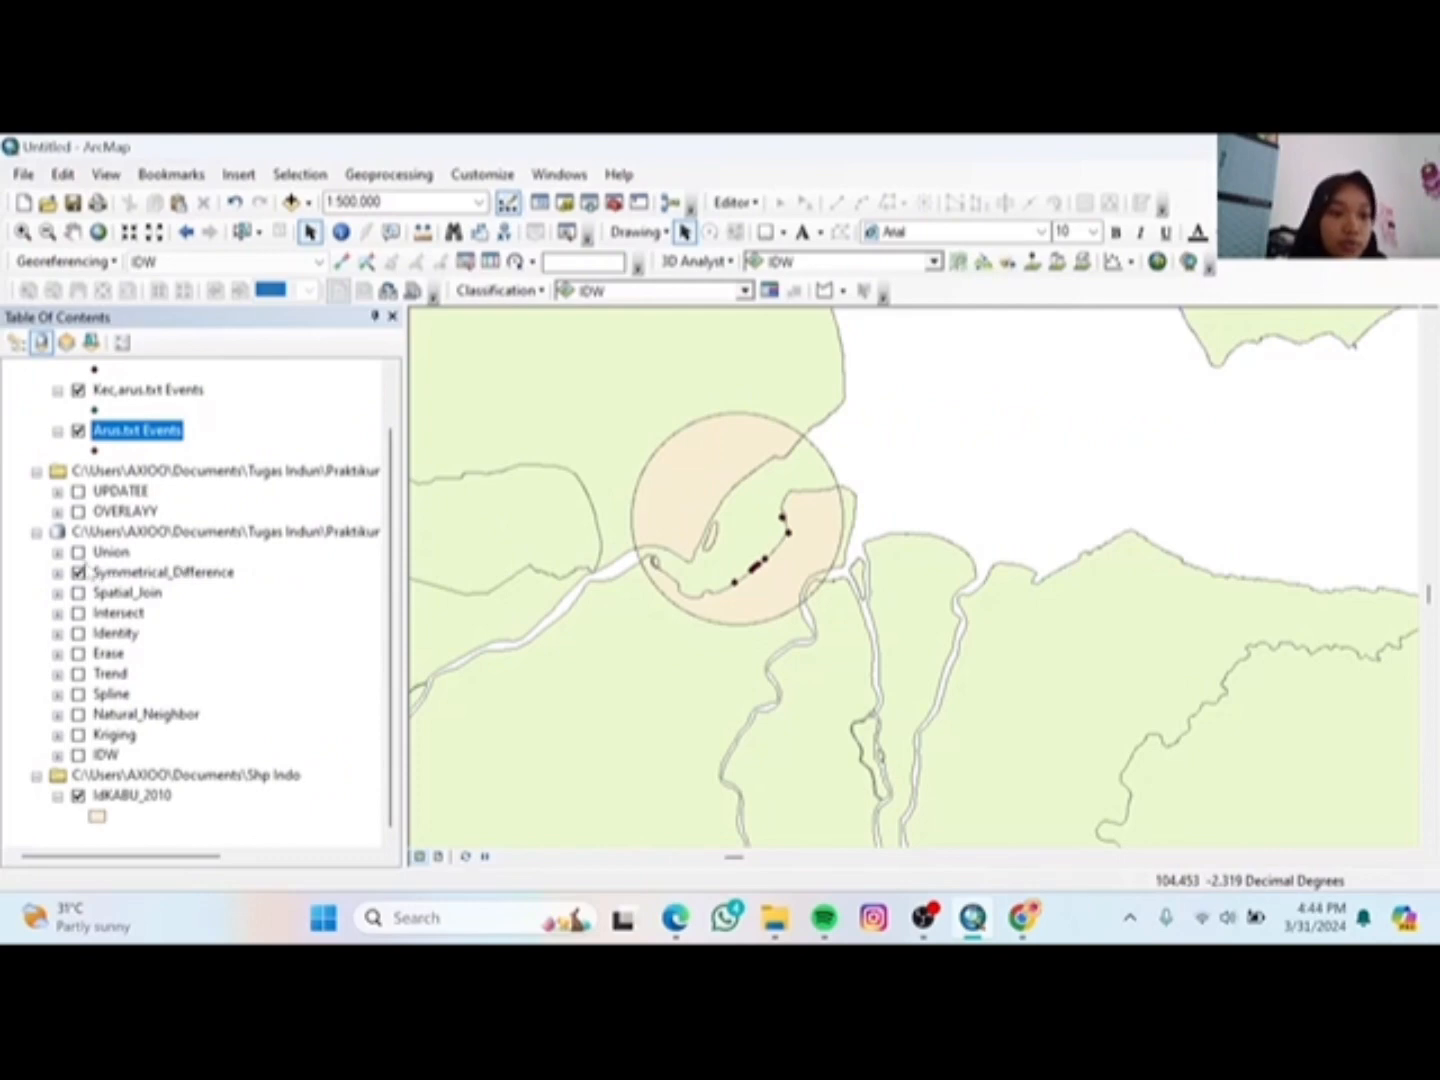
click(78, 552)
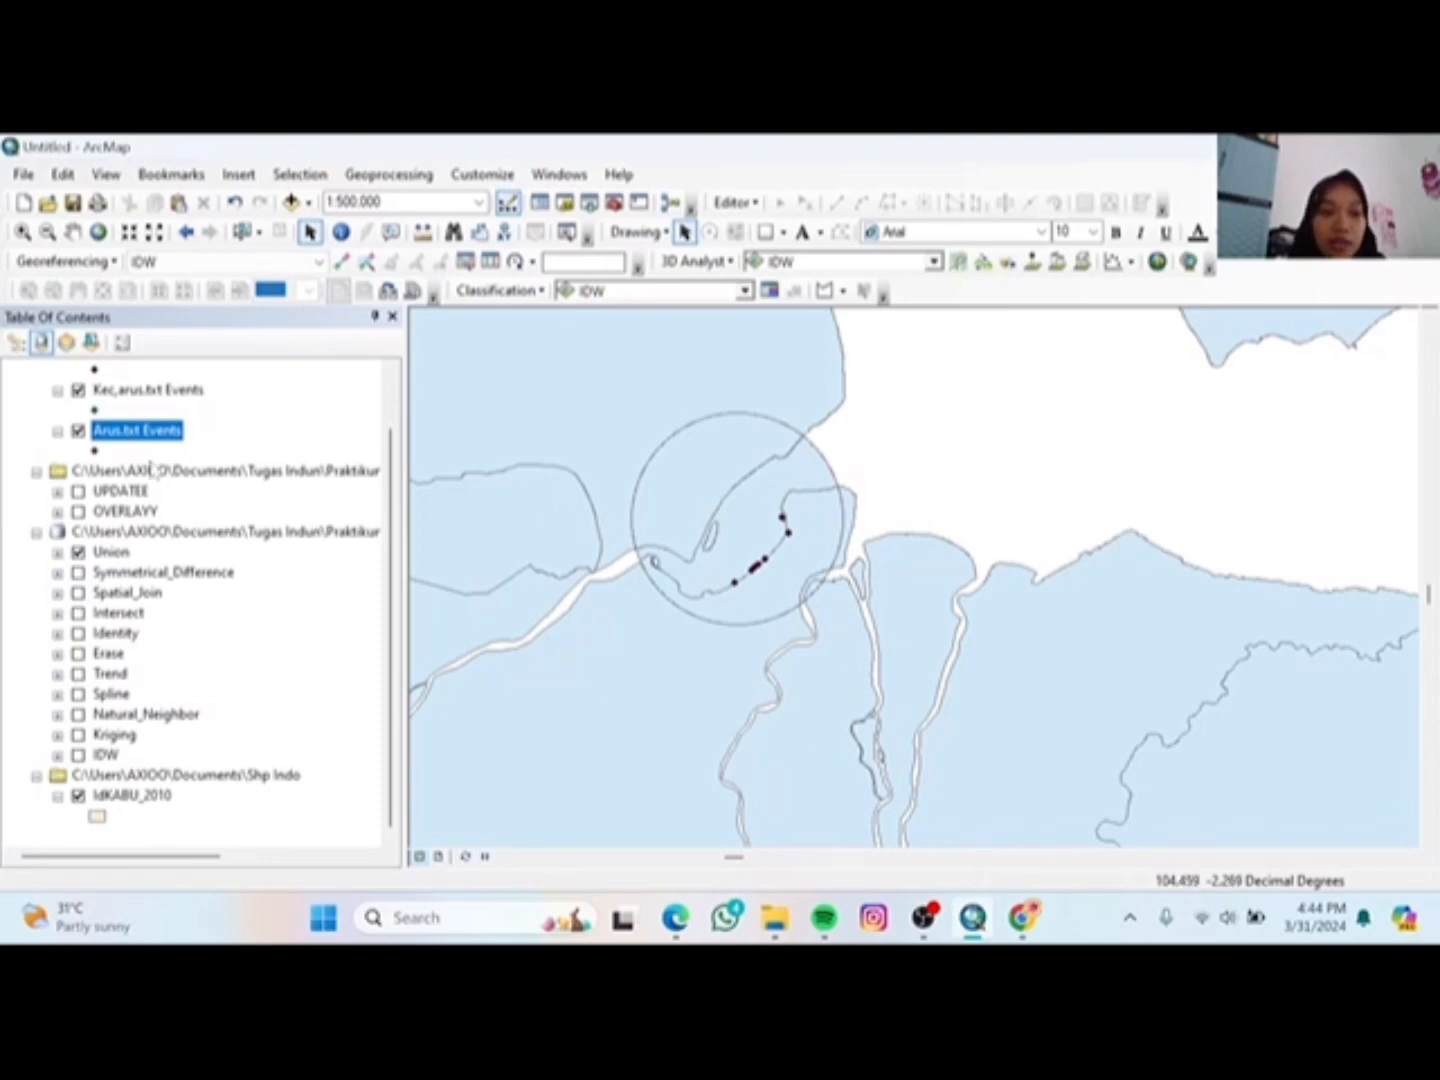
click(78, 552)
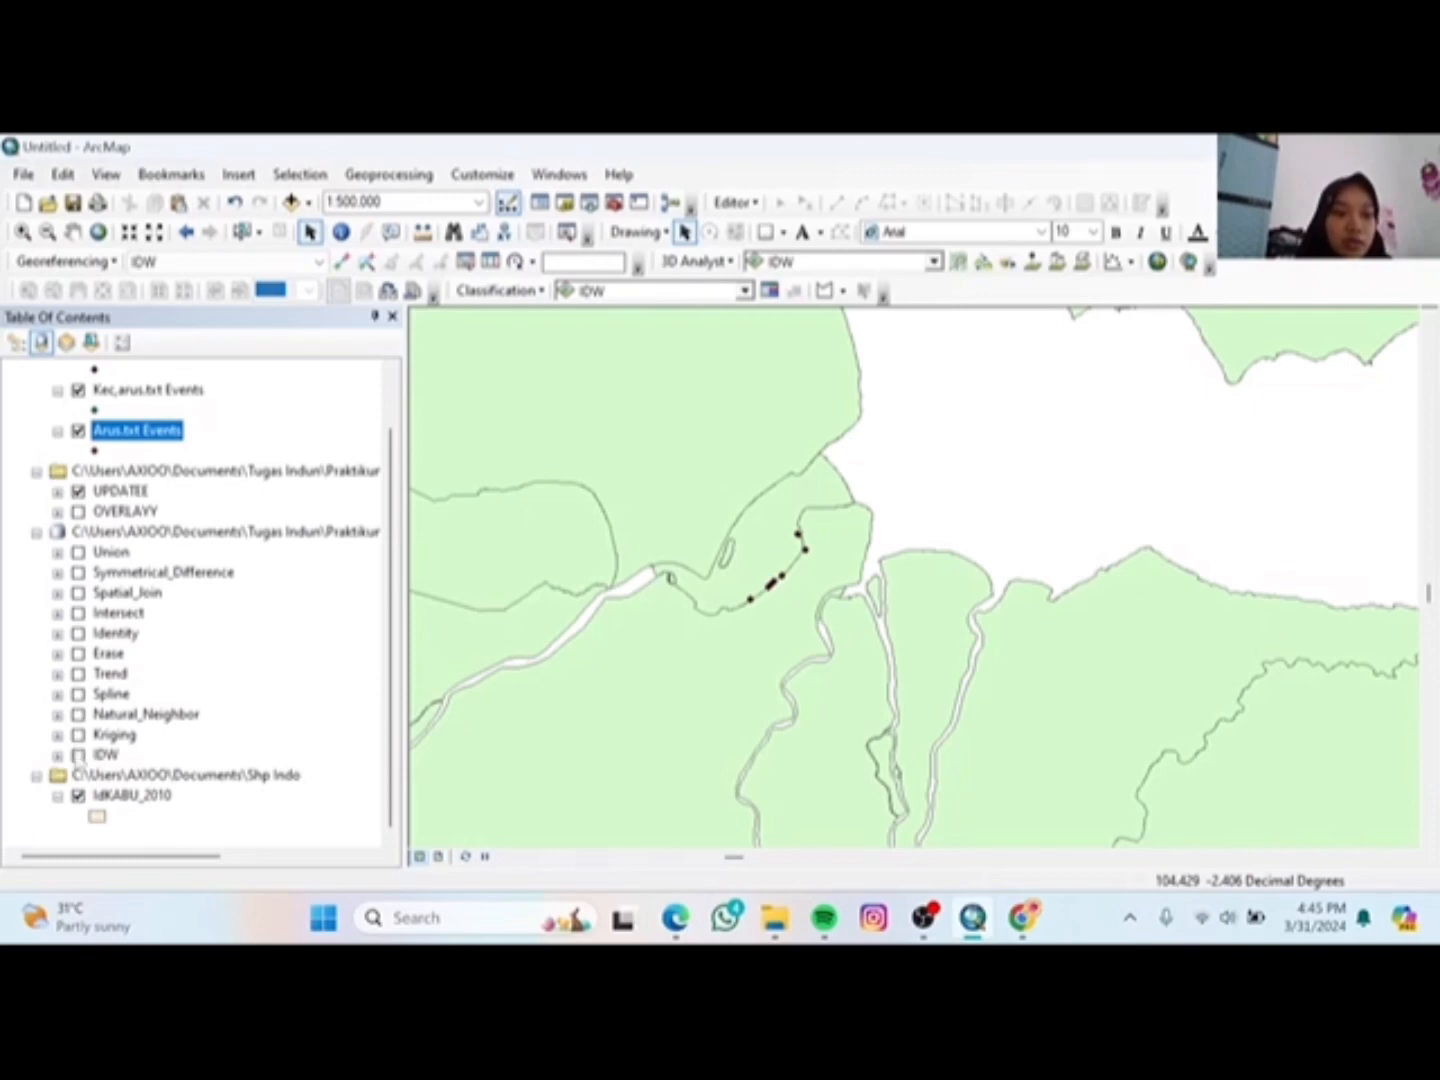
Step: Hide UPDATEE and examine the IDW, Kriging, Natural_Neighbor, Spline and Trend interpolation results on the map in turn
click(77, 755)
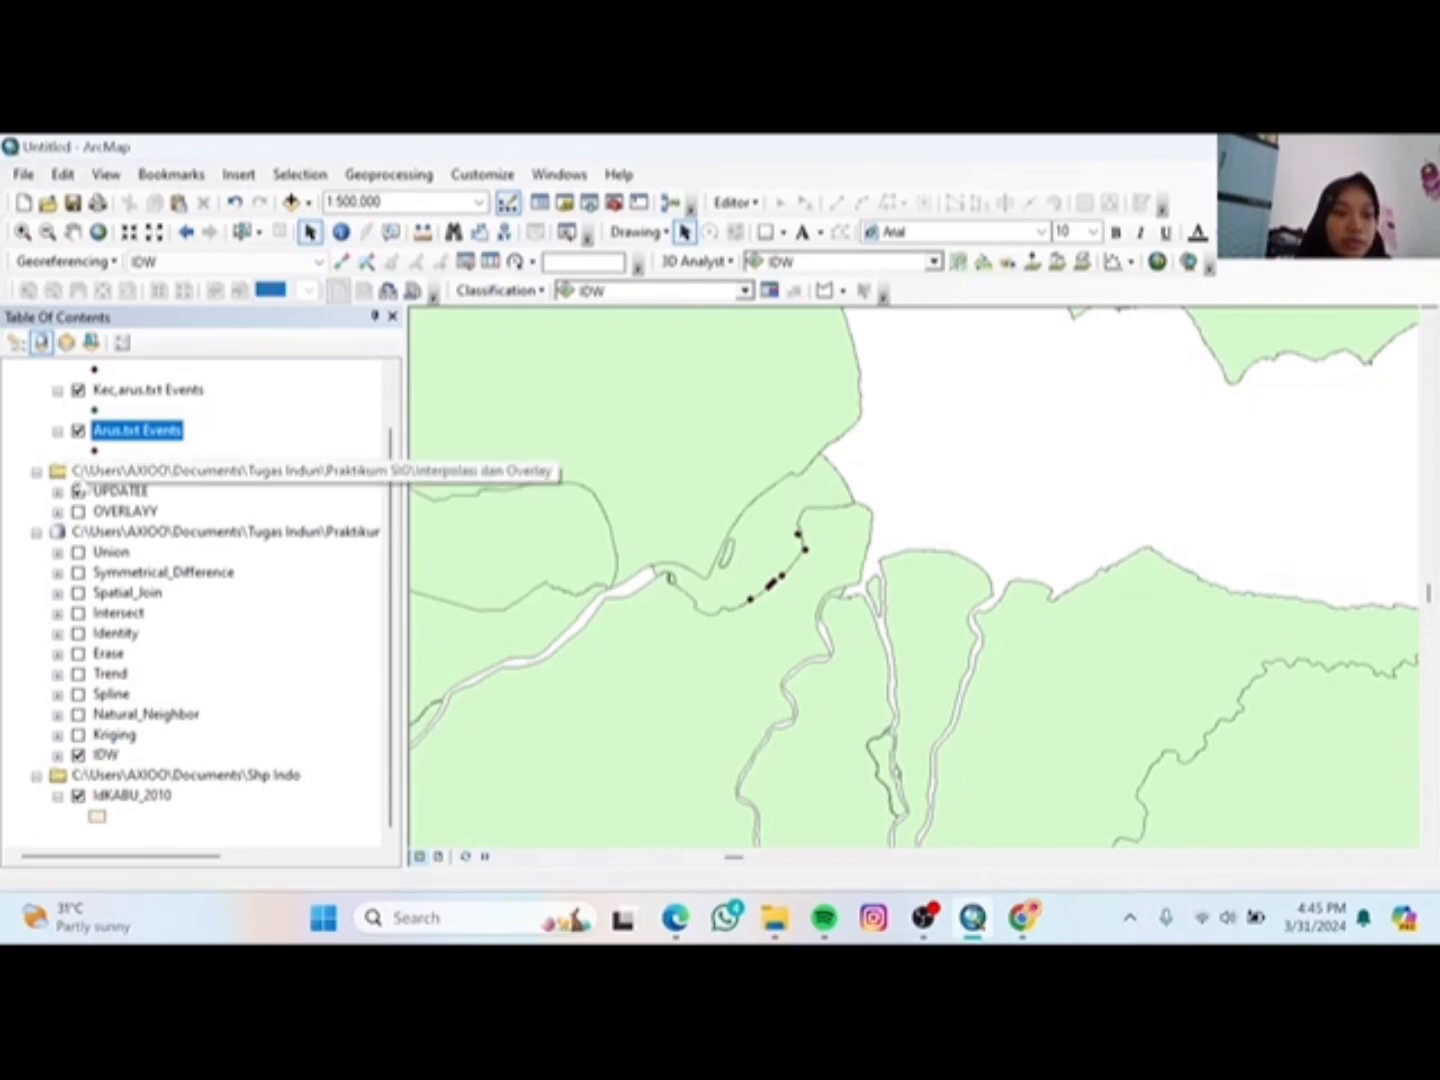
click(79, 491)
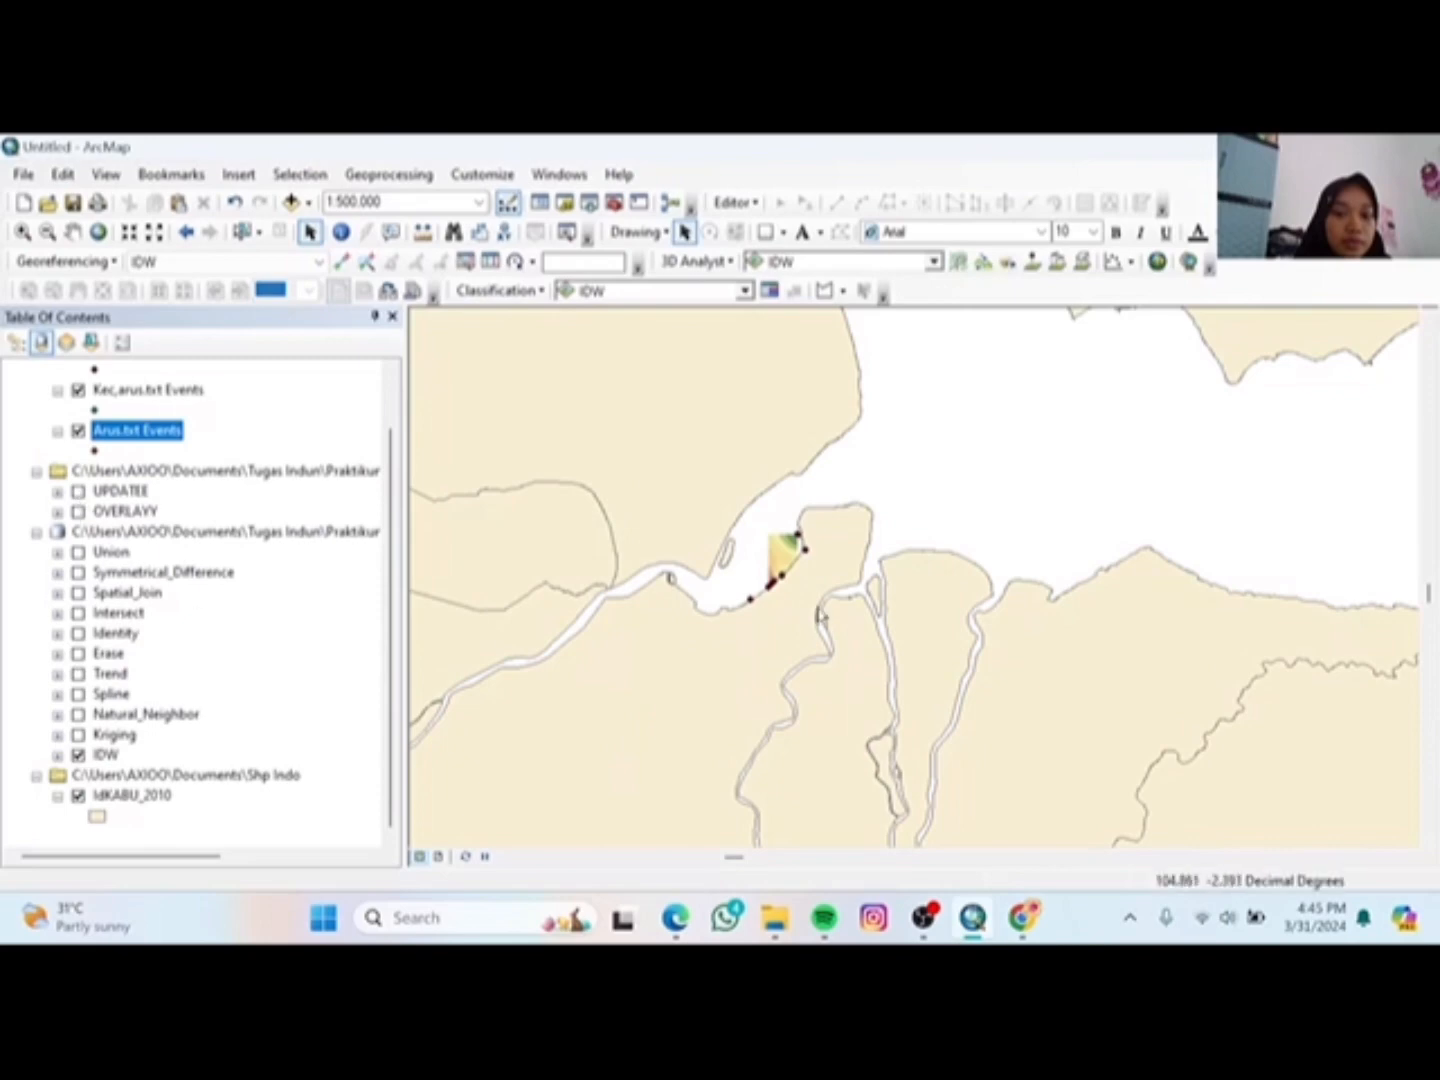
scroll(806, 585, up, 2)
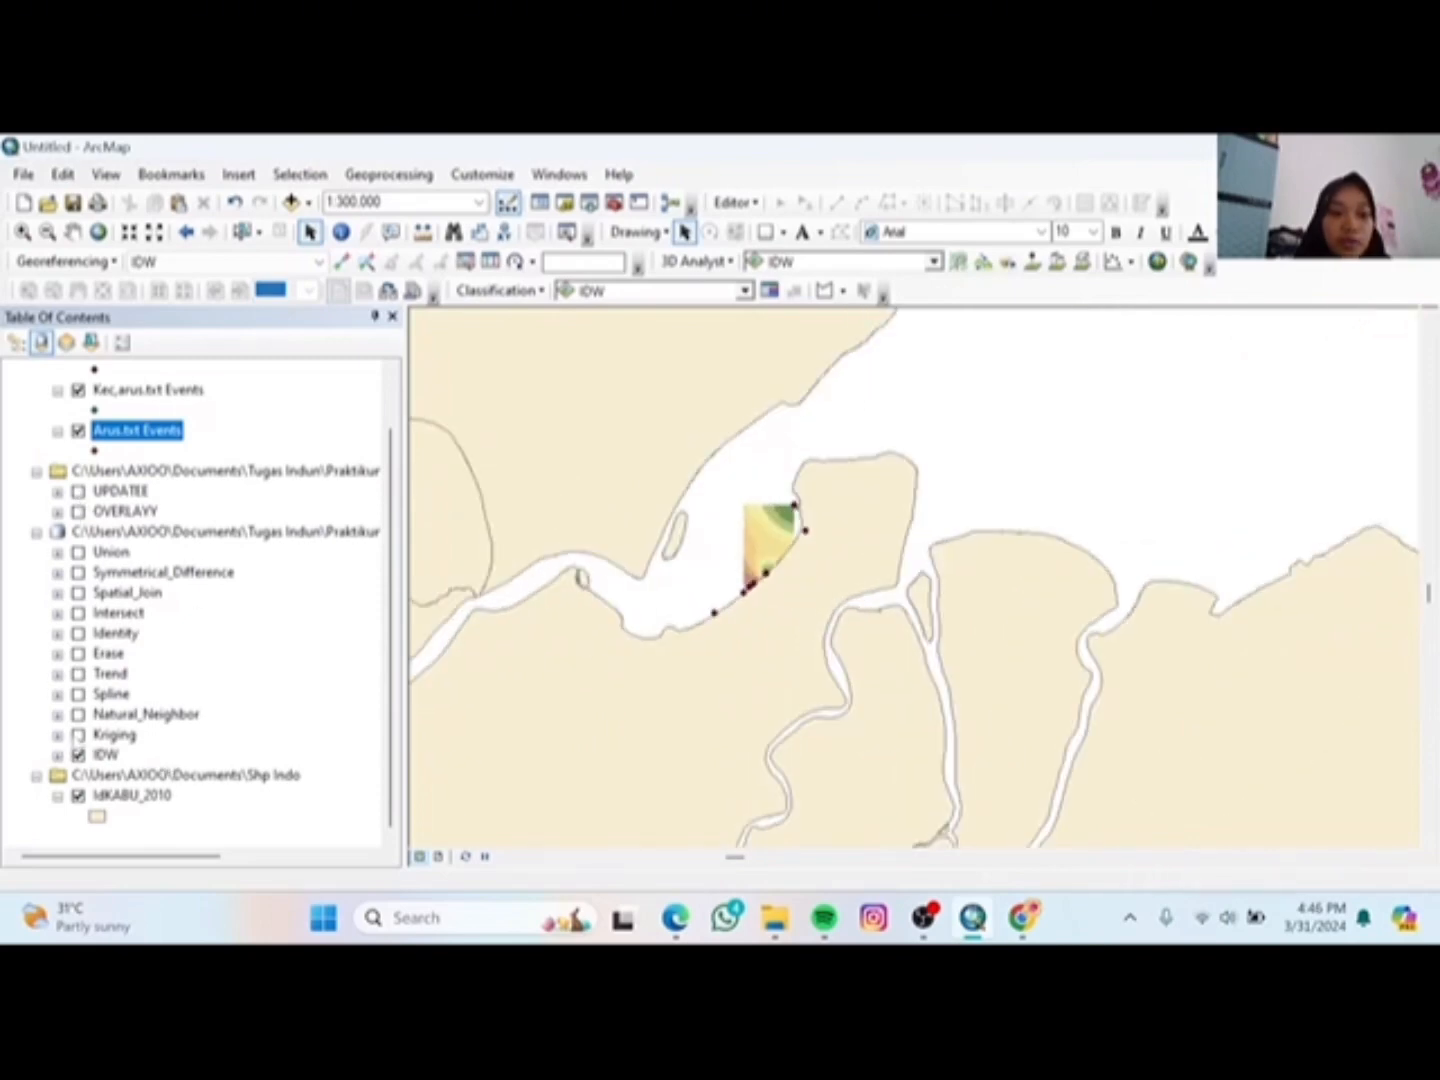
click(78, 734)
click(78, 755)
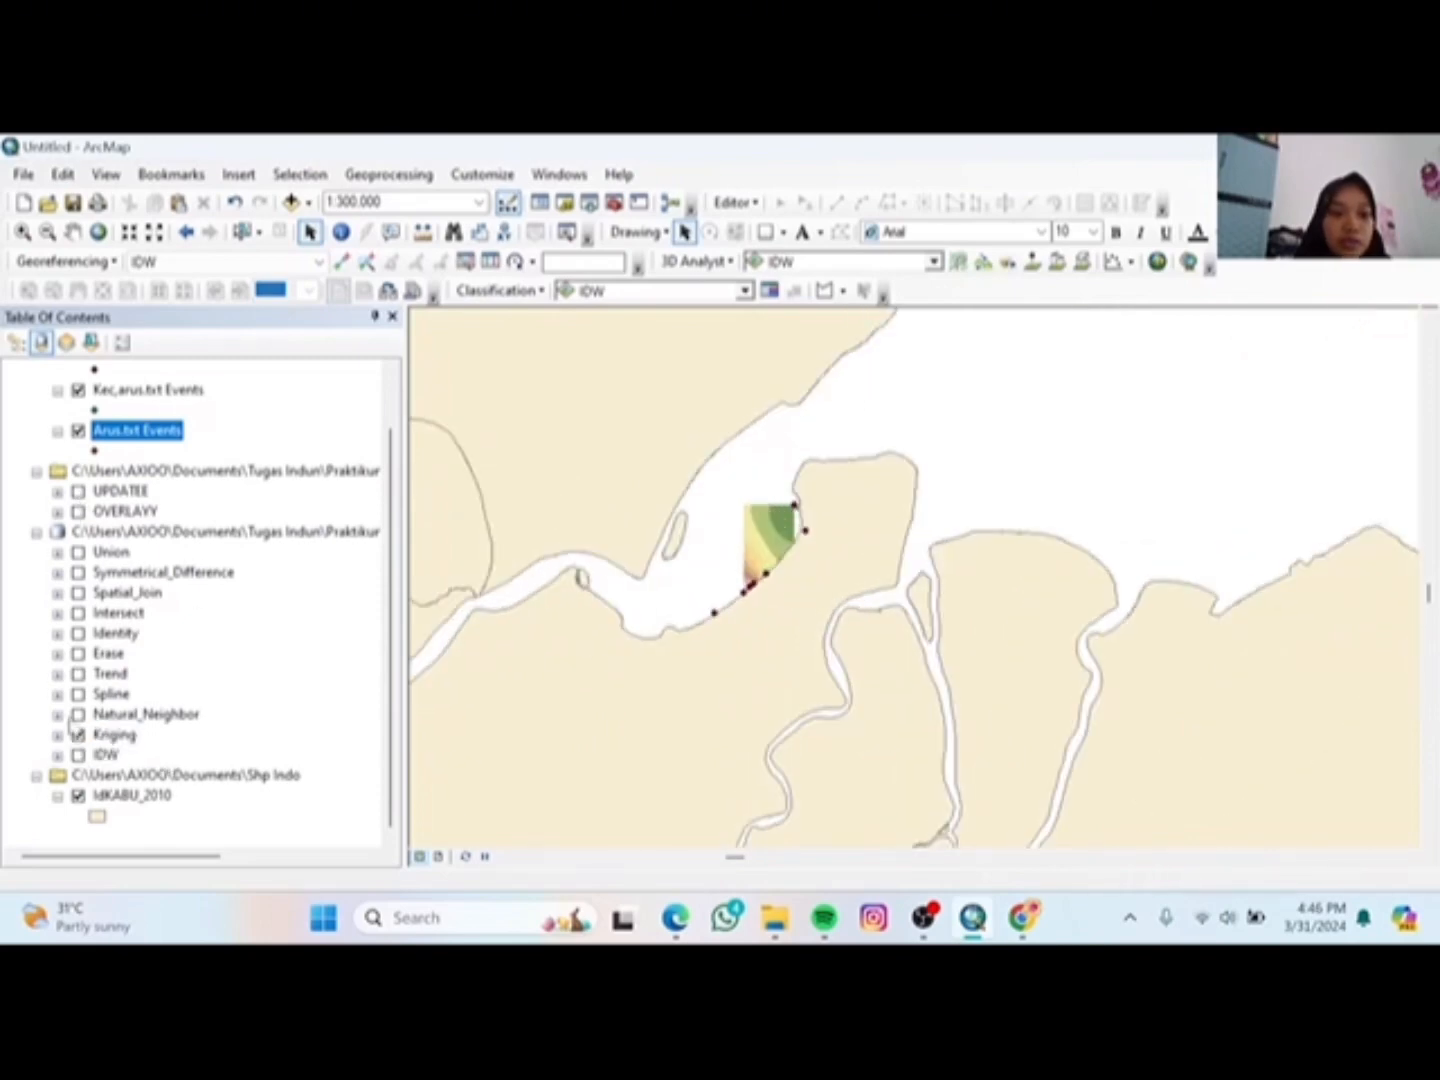
click(78, 715)
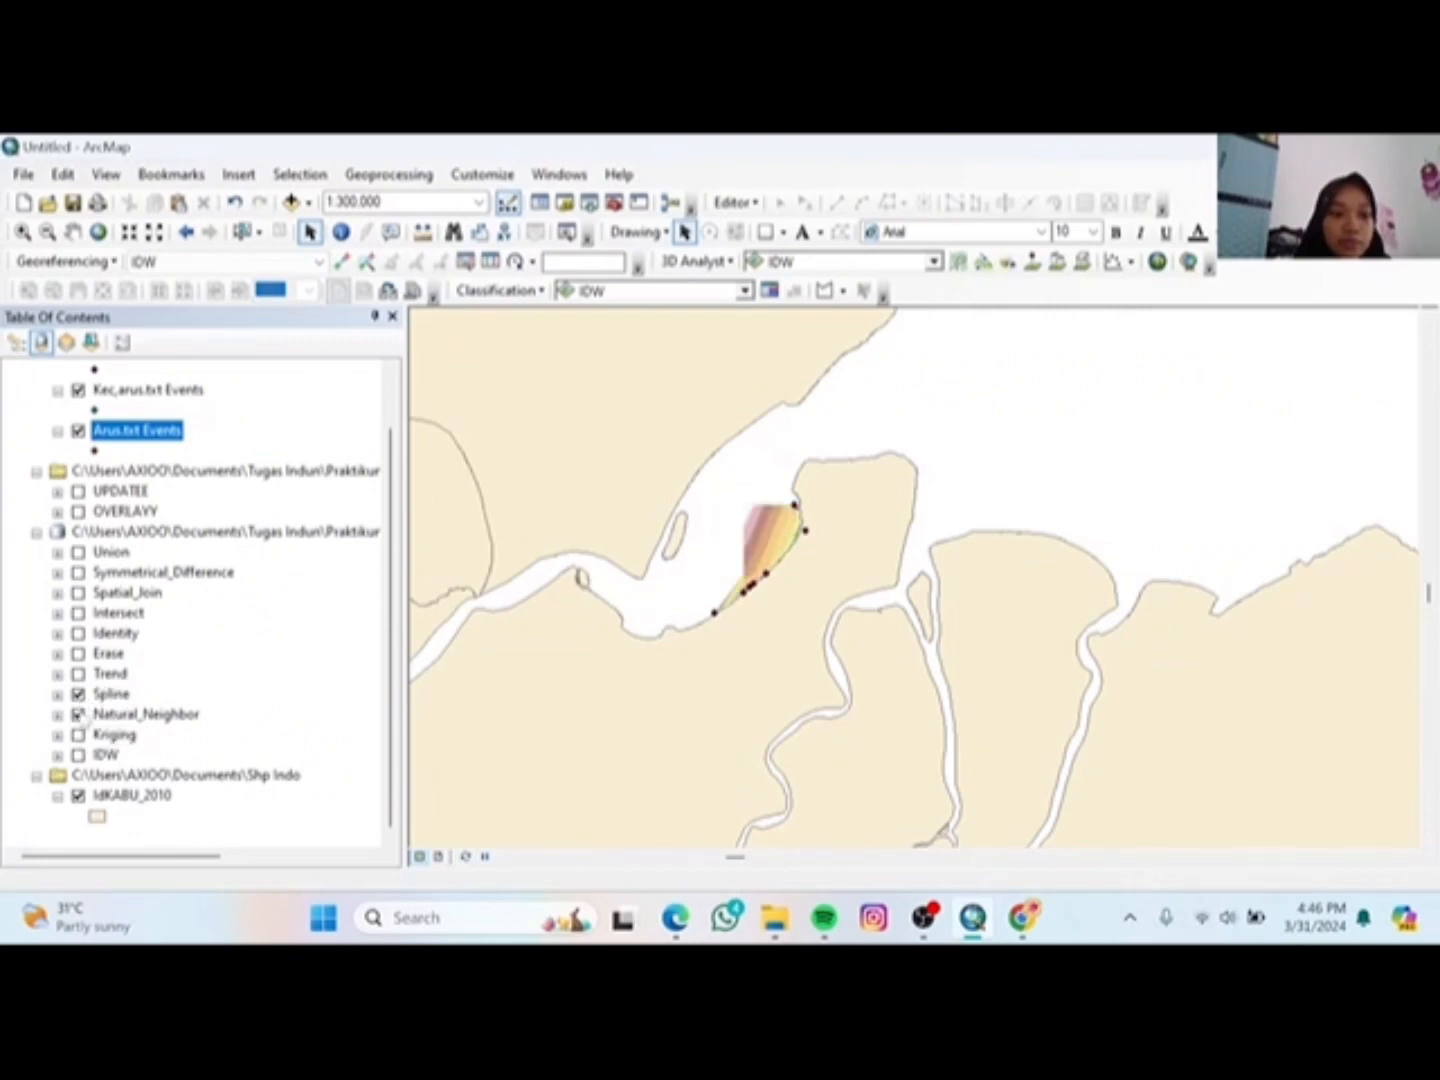
click(78, 715)
click(77, 672)
click(77, 693)
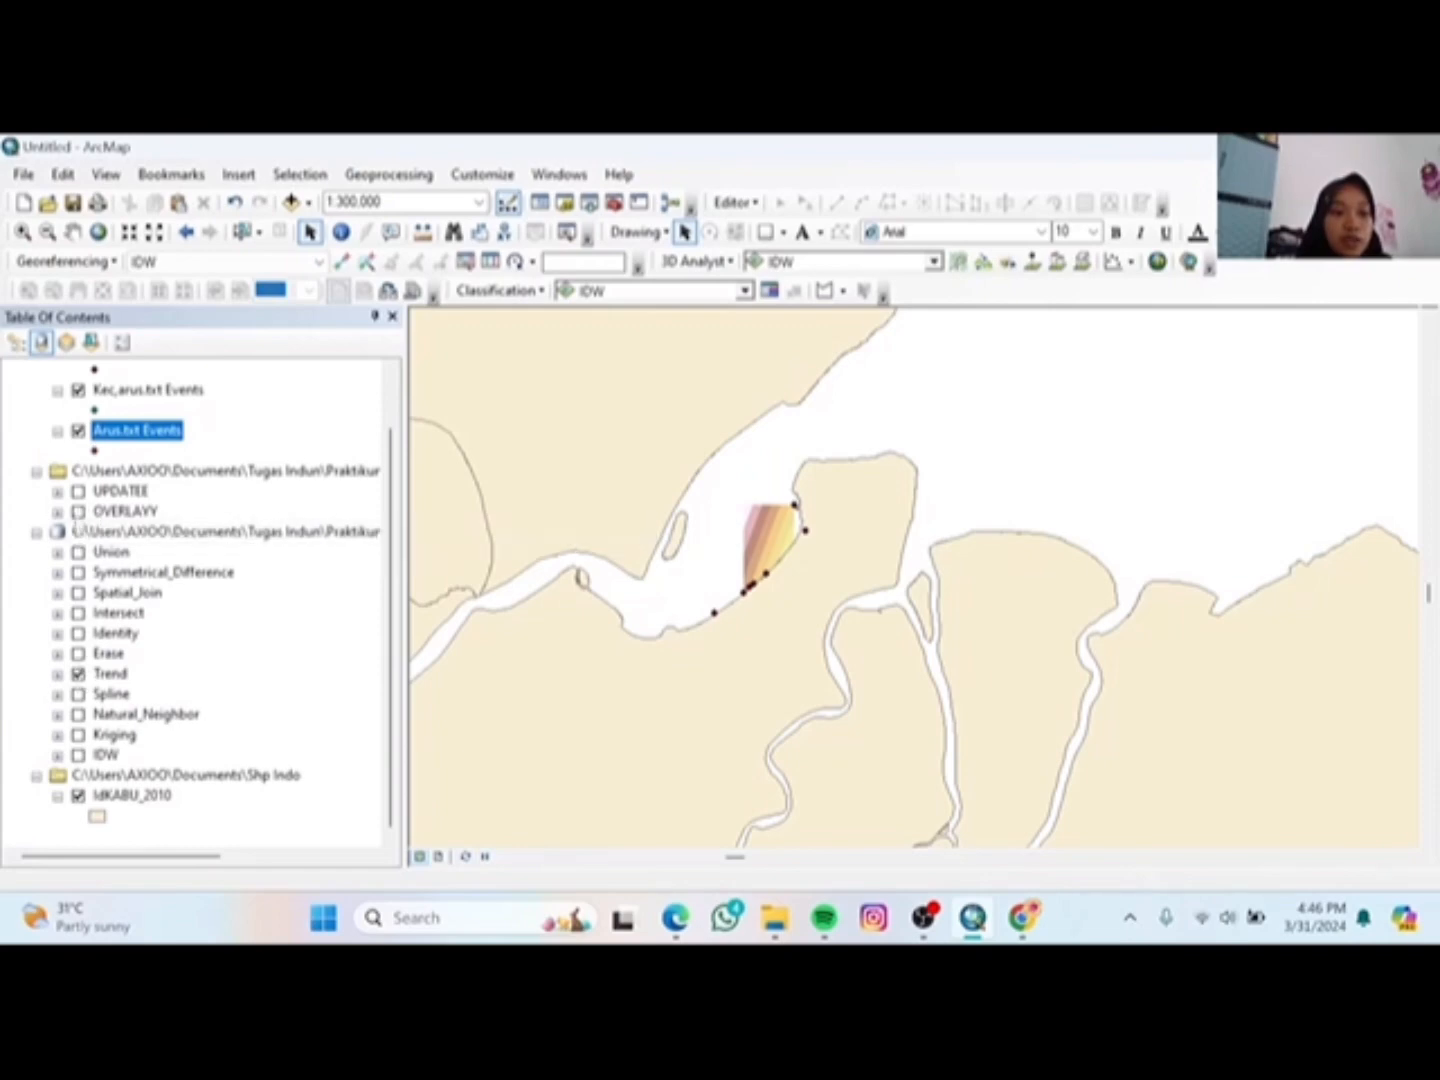
Step: Hide Trend and show OVERLAYY together with the Erase, Identity, Intersect, Spatial_Join, Symmetrical_Difference and Union layers
click(78, 511)
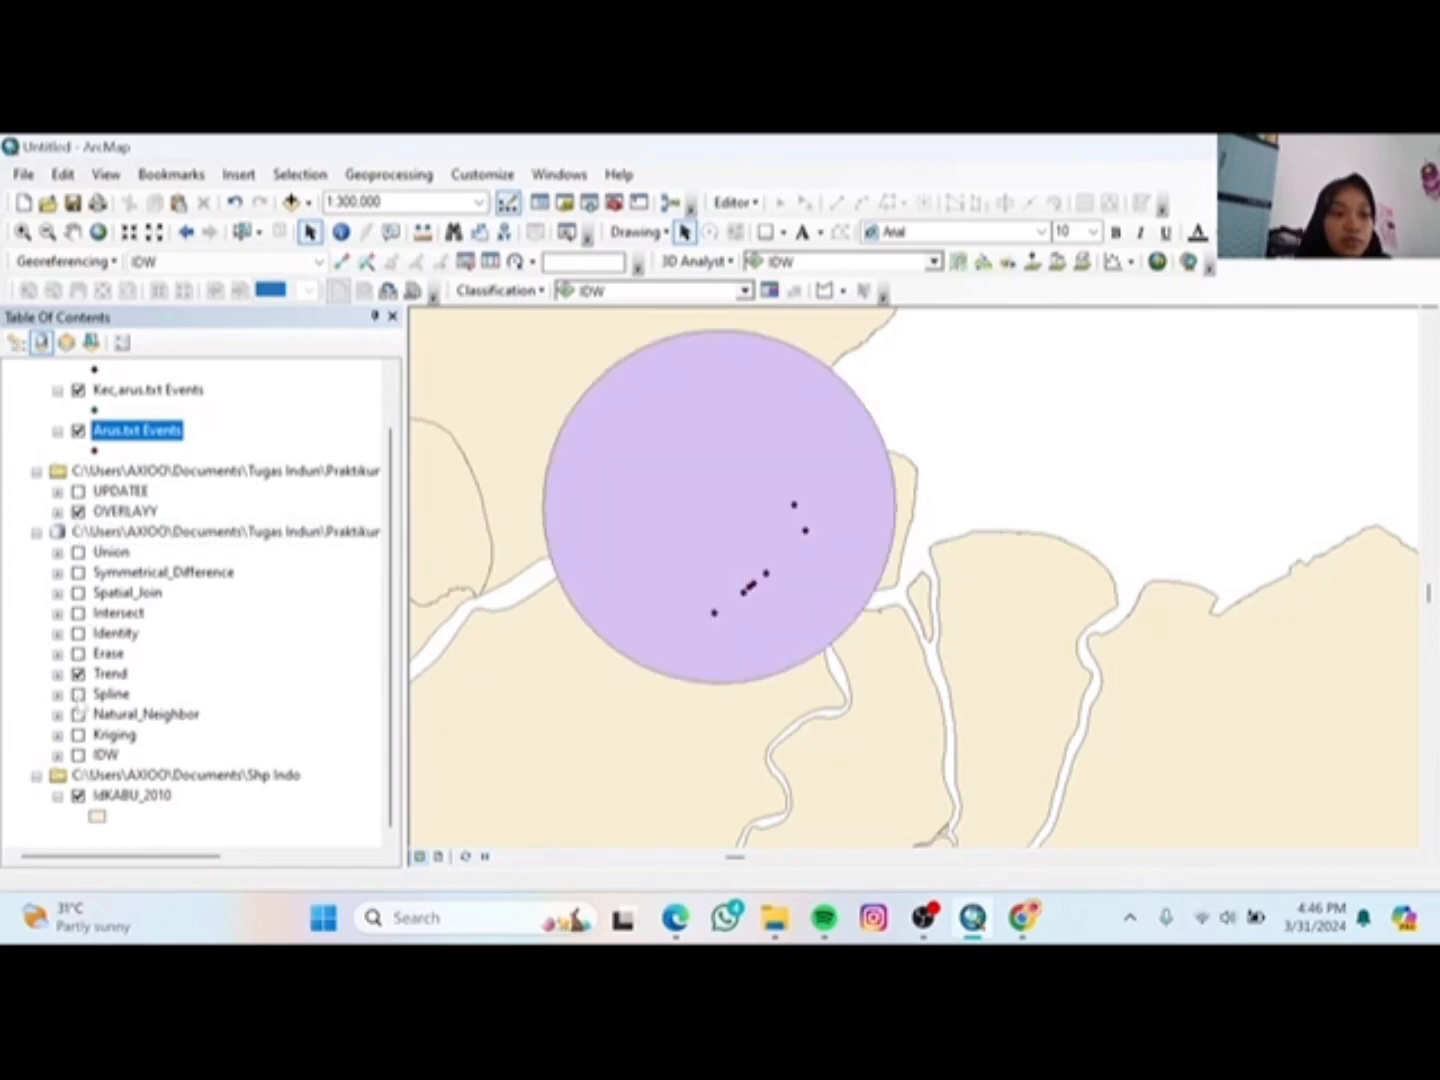
click(78, 673)
click(78, 653)
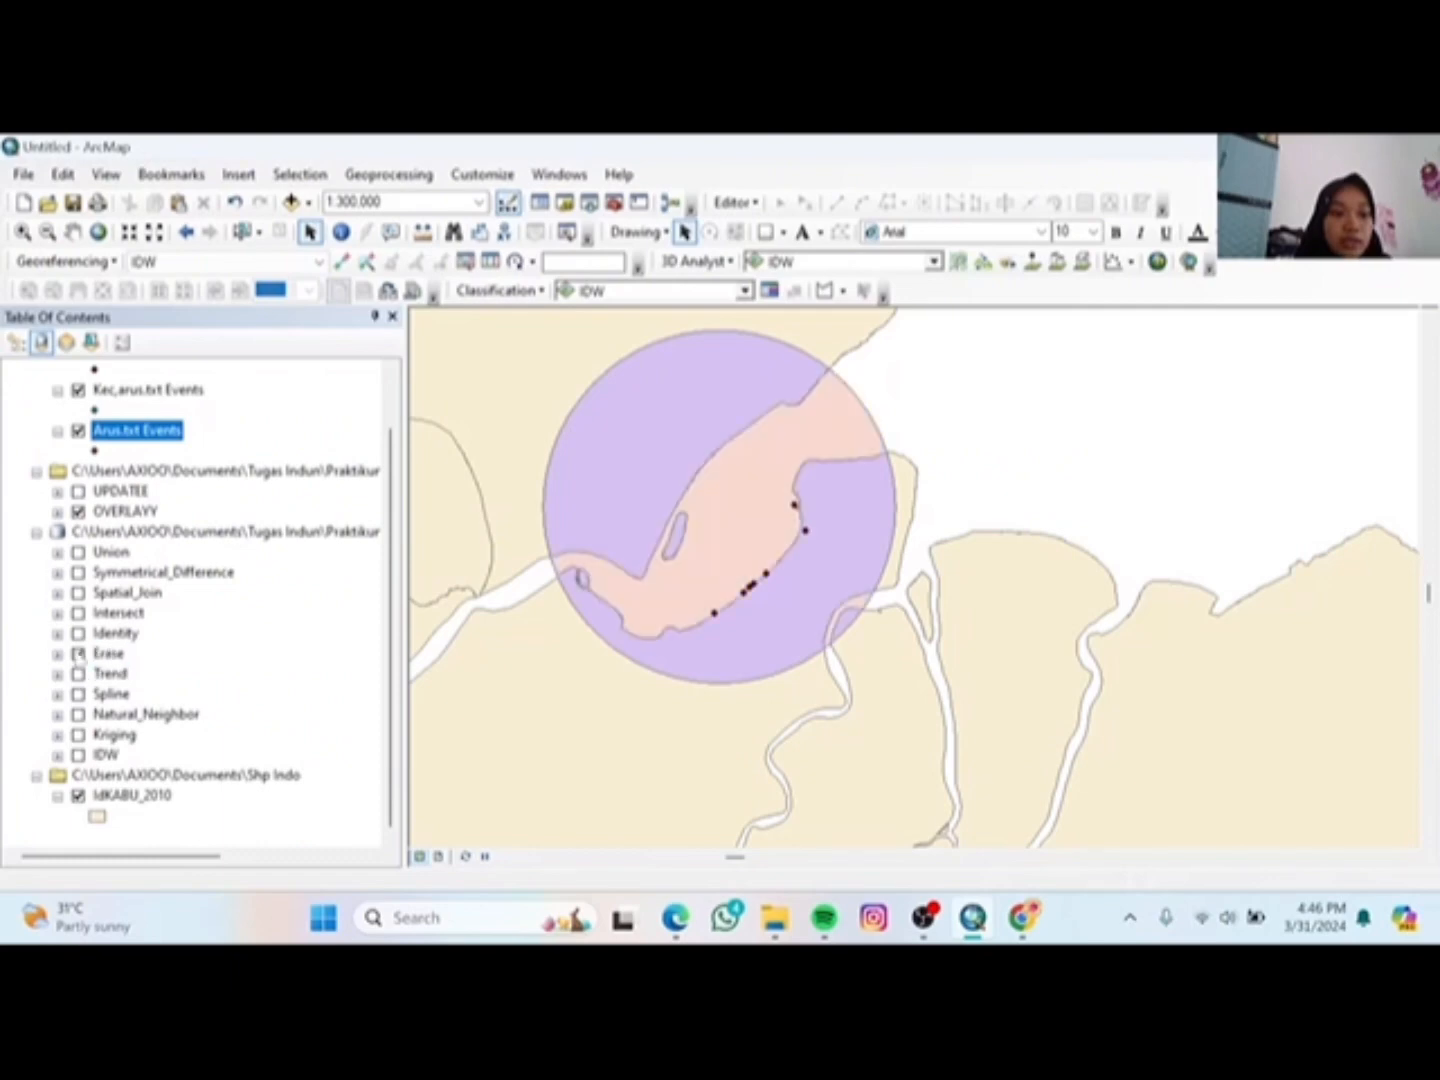
click(77, 634)
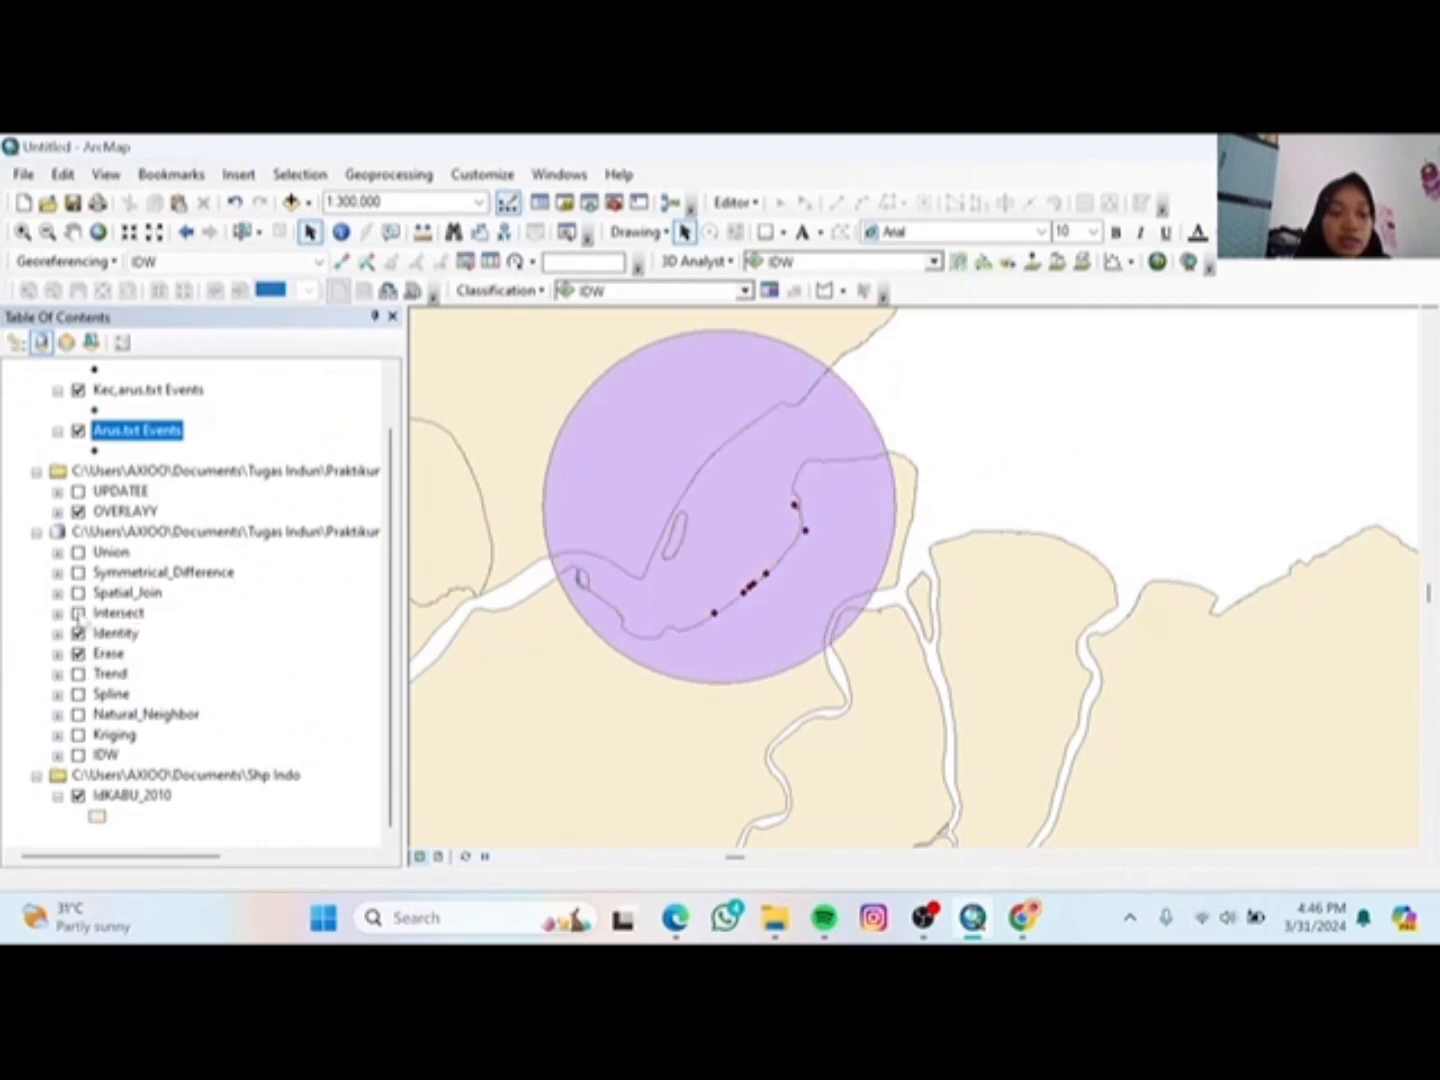
click(78, 612)
click(78, 592)
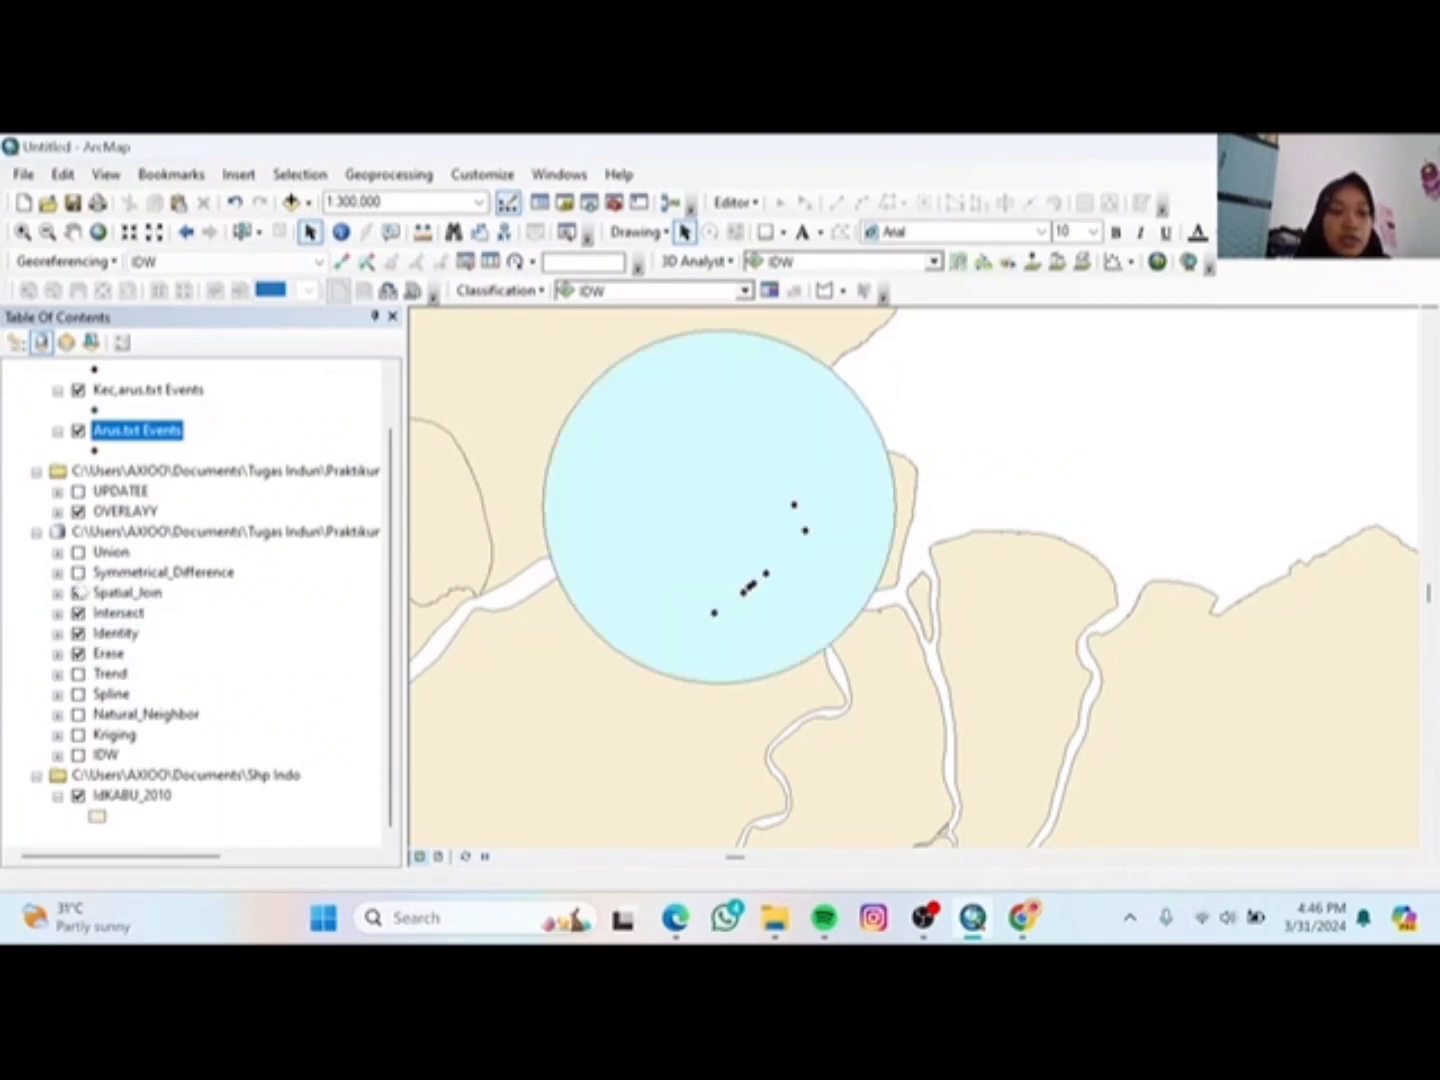
click(78, 571)
click(77, 553)
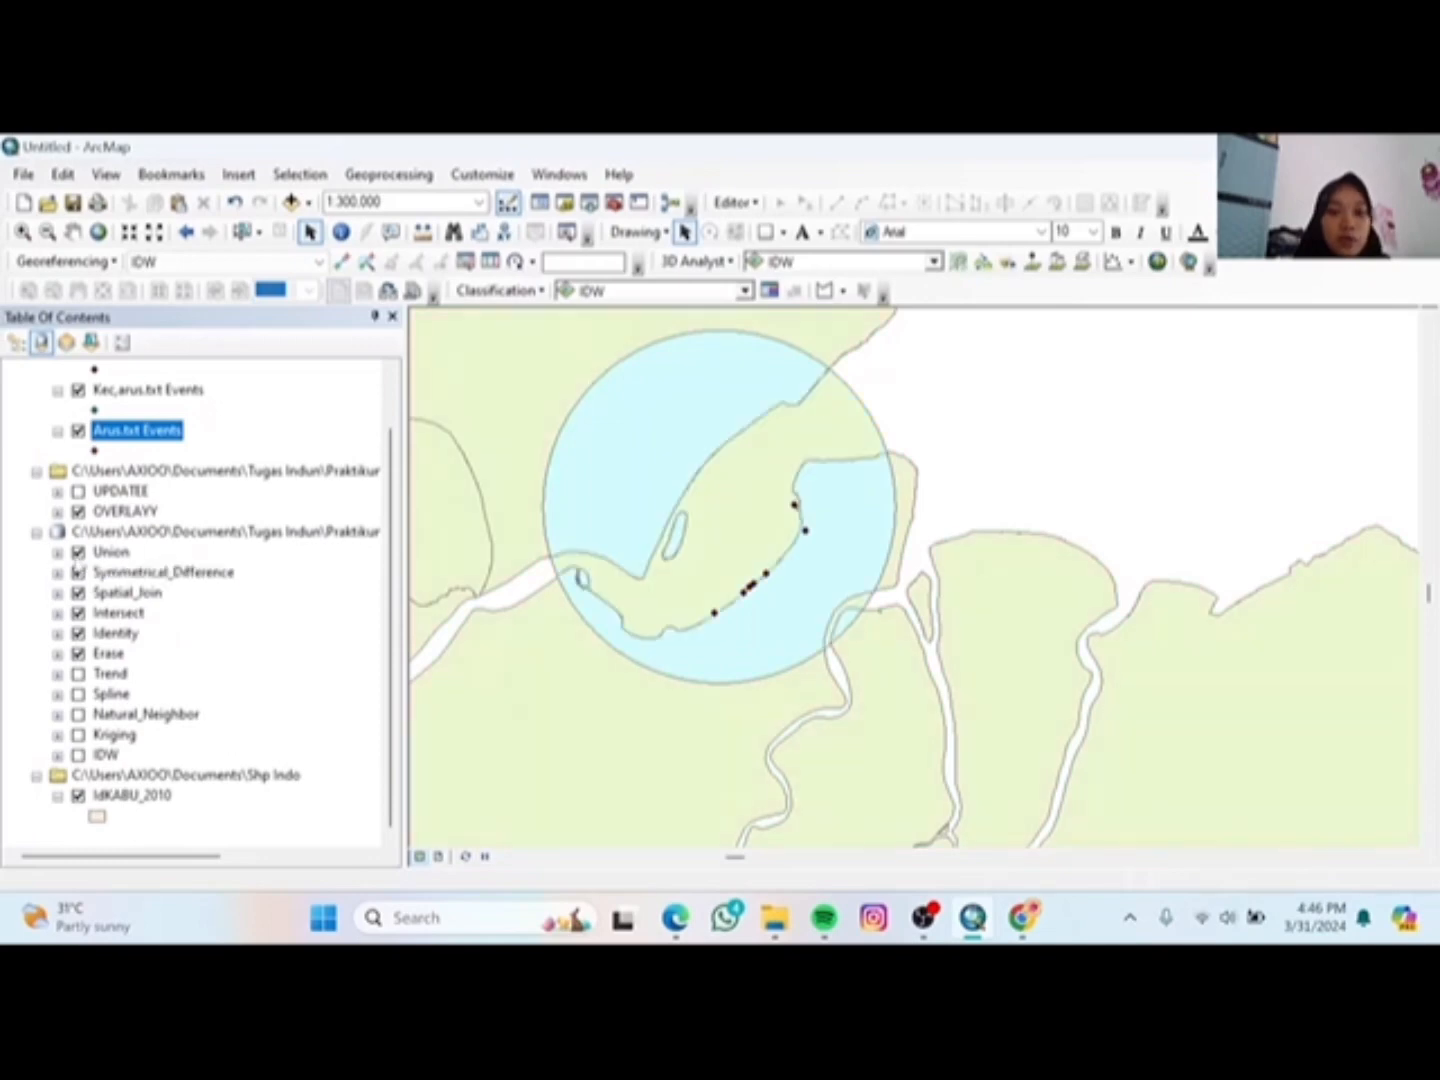